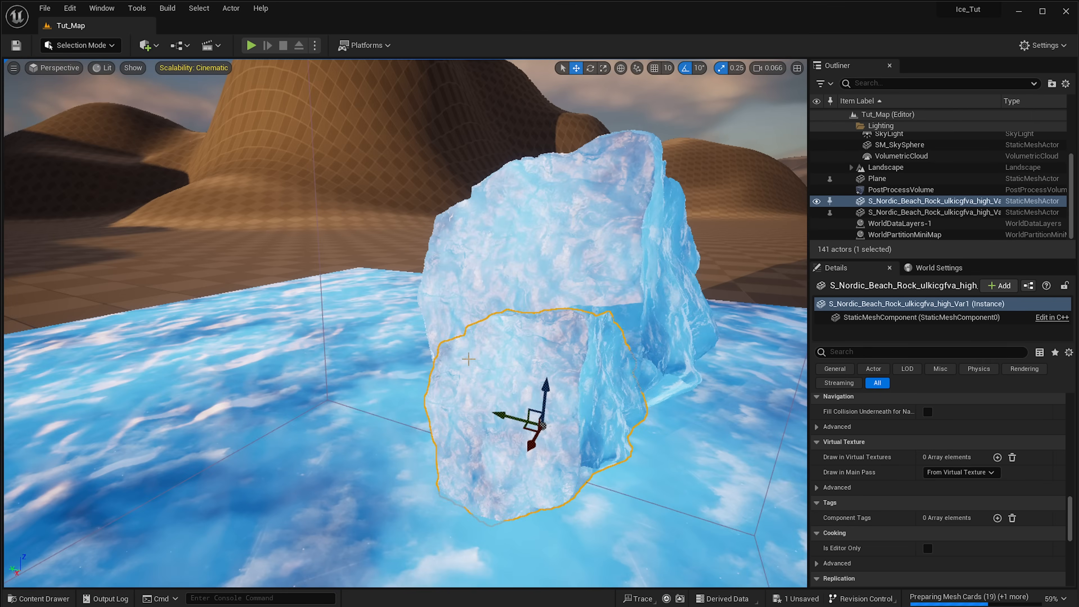
Examine how the ice material looks on the ground plane and the two rocks from several distances and angles
{"action": "key", "text": "g"}
{"action": "right_click_drag", "start_coordinate": [543, 304], "coordinate": [544, 304]}
{"action": "key", "text": "w"}
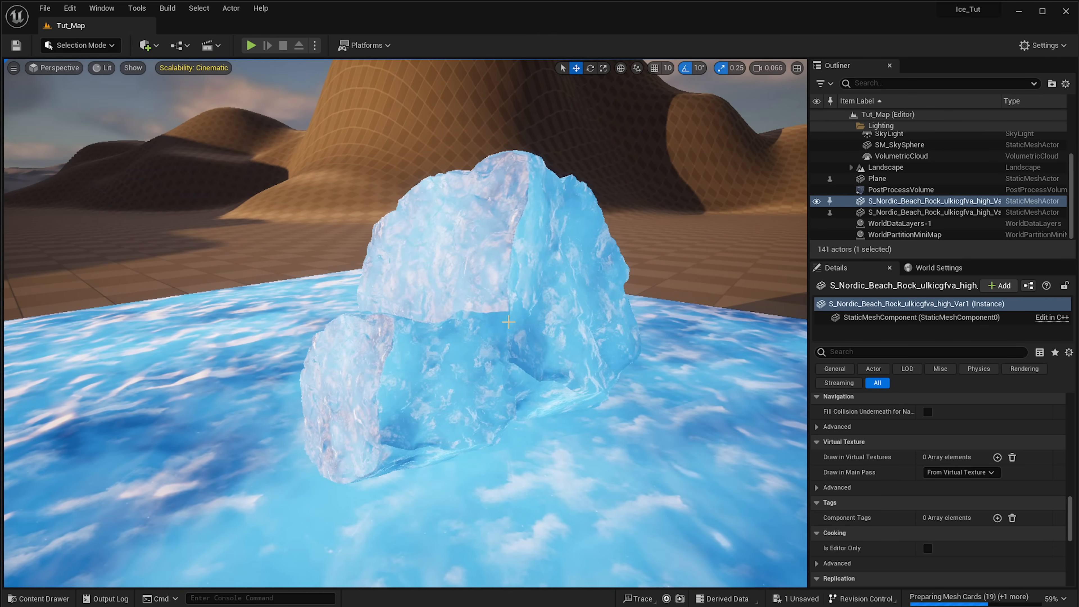
{"action": "right_click_drag", "start_coordinate": [507, 321], "coordinate": [451, 353]}
{"action": "left_click", "coordinate": [409, 399]}
{"action": "right_click_drag", "start_coordinate": [409, 399], "coordinate": [429, 366]}
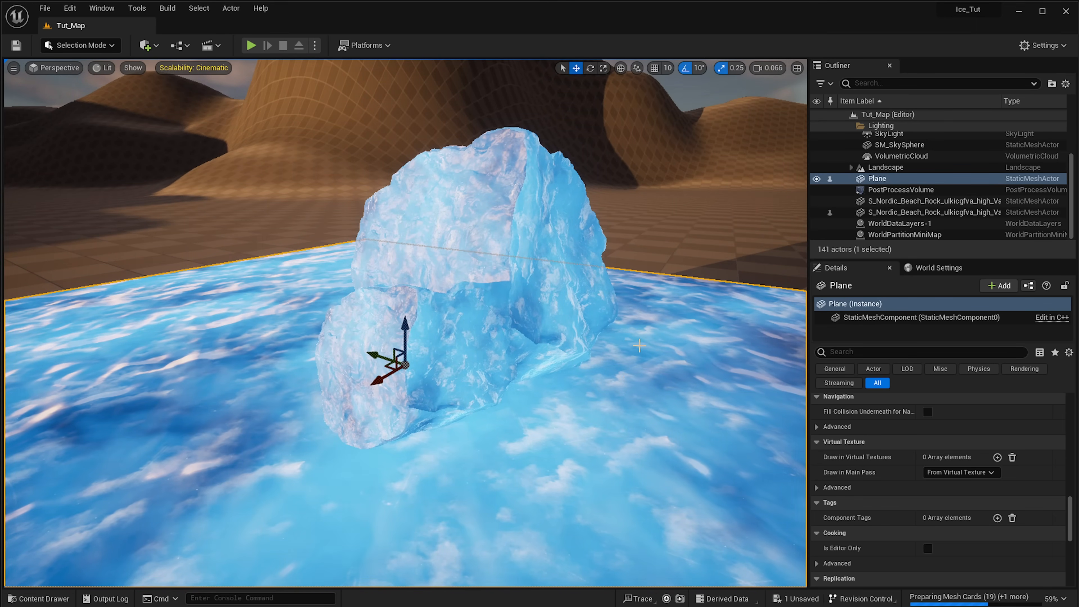
{"action": "right_click_drag", "start_coordinate": [592, 366], "coordinate": [565, 380]}
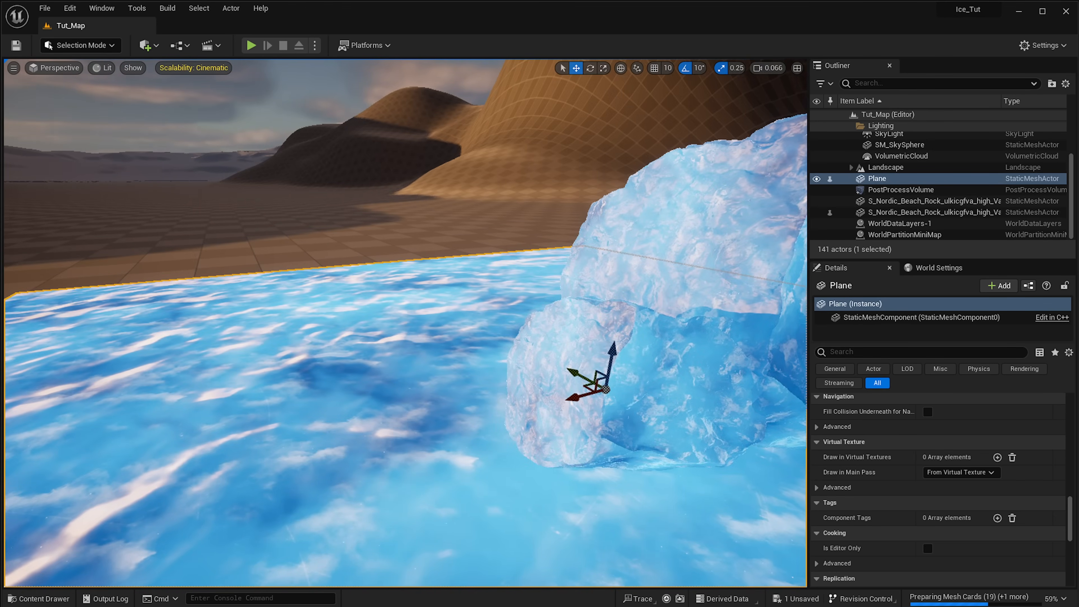
{"action": "key", "text": "a"}
{"action": "right_click_drag", "start_coordinate": [406, 323], "coordinate": [568, 381]}
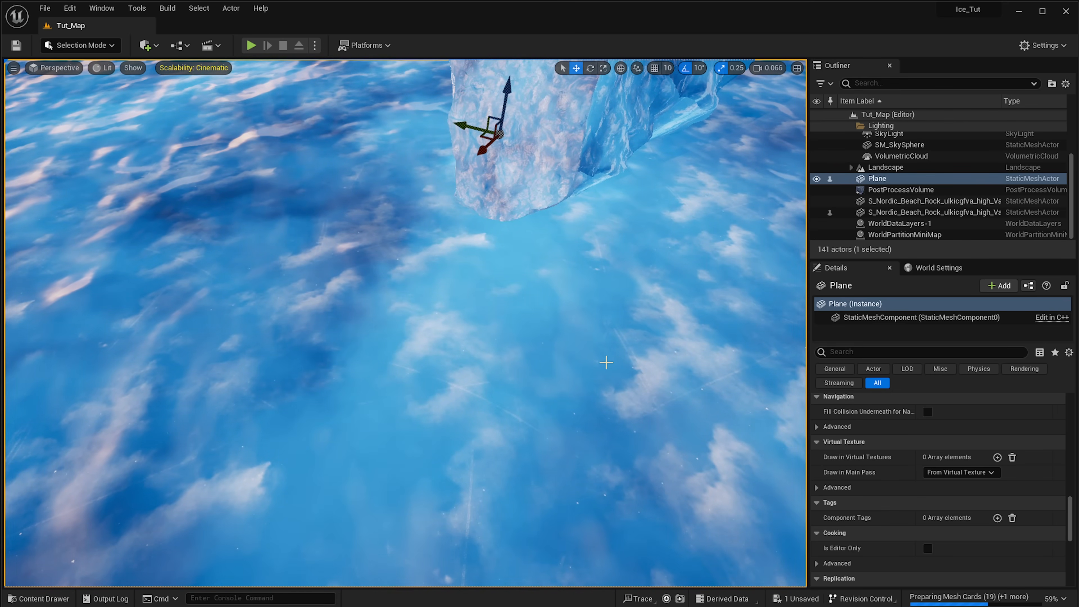
{"action": "right_click_drag", "start_coordinate": [311, 376], "coordinate": [359, 263]}
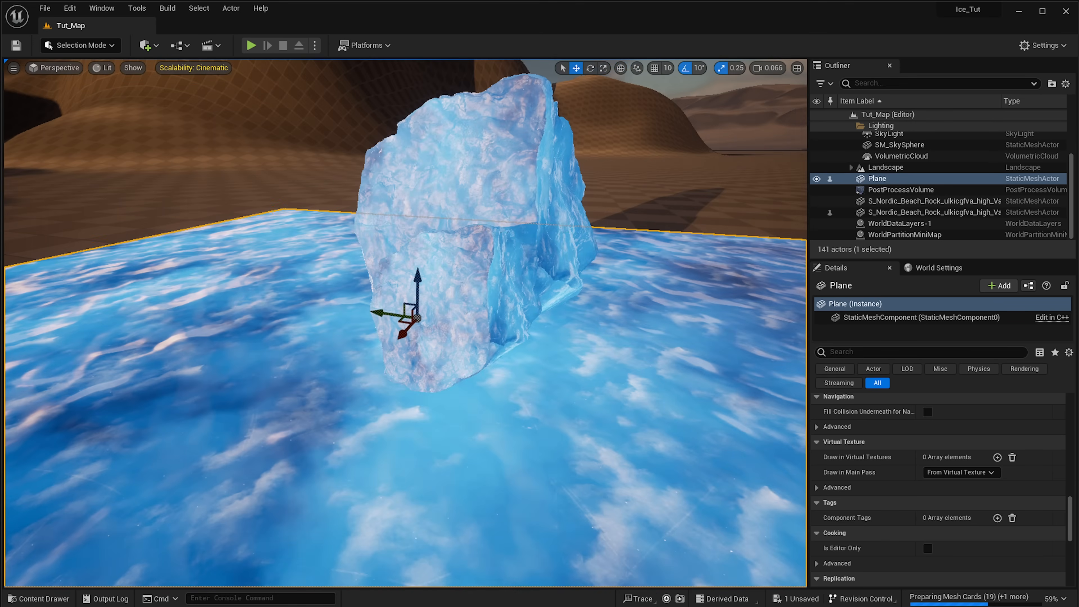
{"action": "right_click_drag", "start_coordinate": [452, 428], "coordinate": [403, 451]}
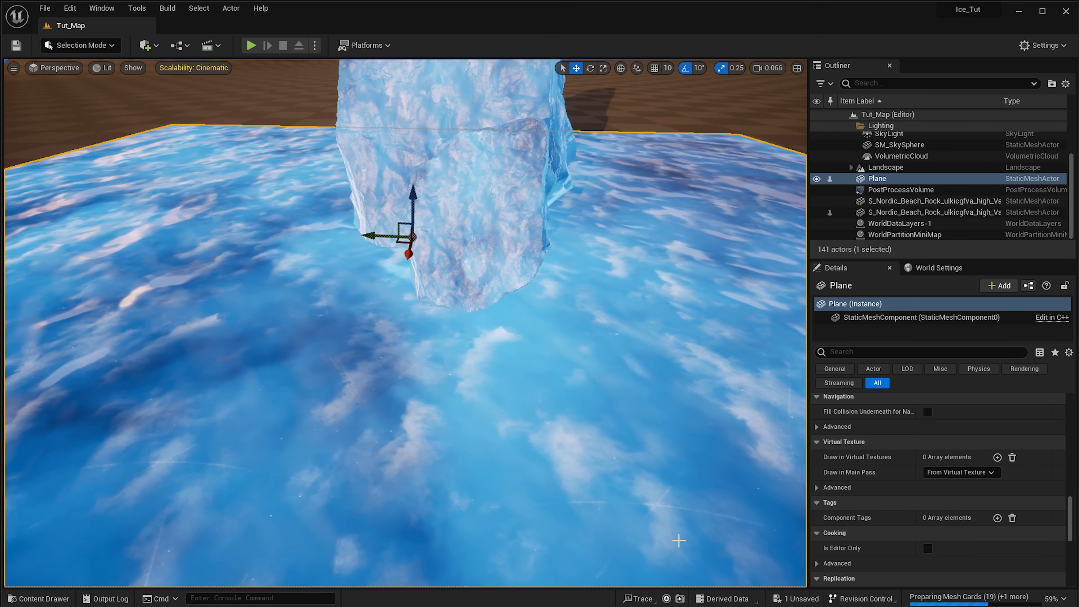
{"action": "right_click_drag", "start_coordinate": [678, 540], "coordinate": [576, 400]}
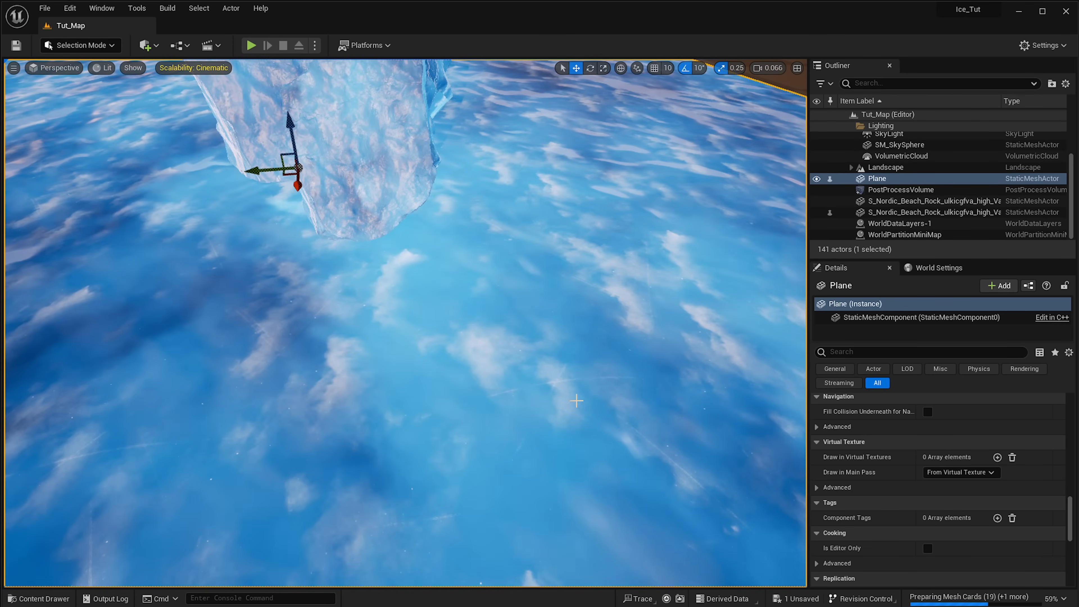
{"action": "right_click_drag", "start_coordinate": [469, 341], "coordinate": [429, 399]}
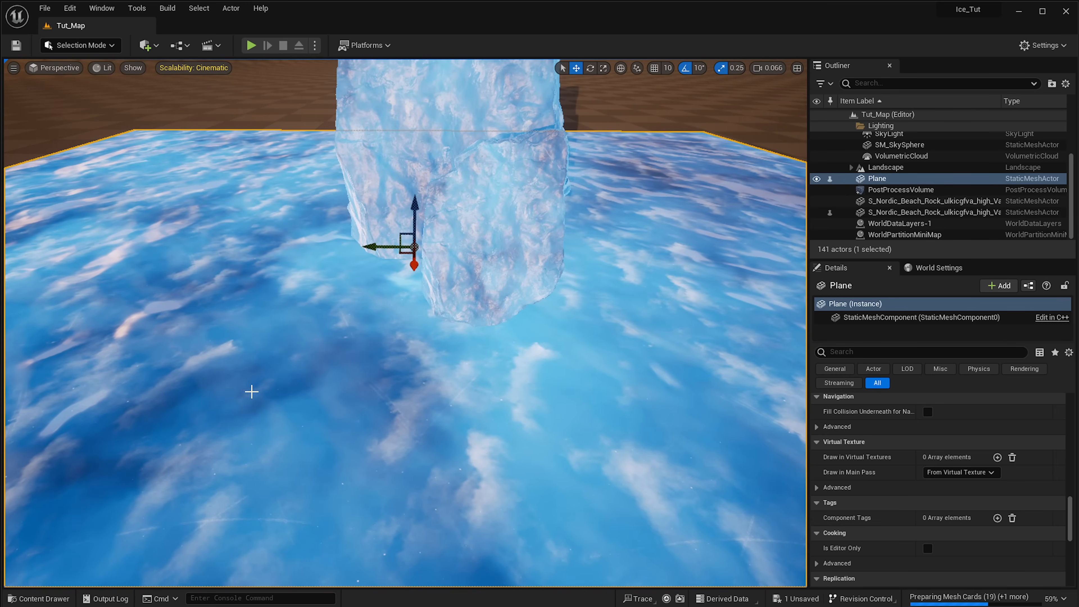
{"action": "right_click_drag", "start_coordinate": [252, 391], "coordinate": [300, 389]}
{"action": "right_click_drag", "start_coordinate": [684, 438], "coordinate": [643, 439]}
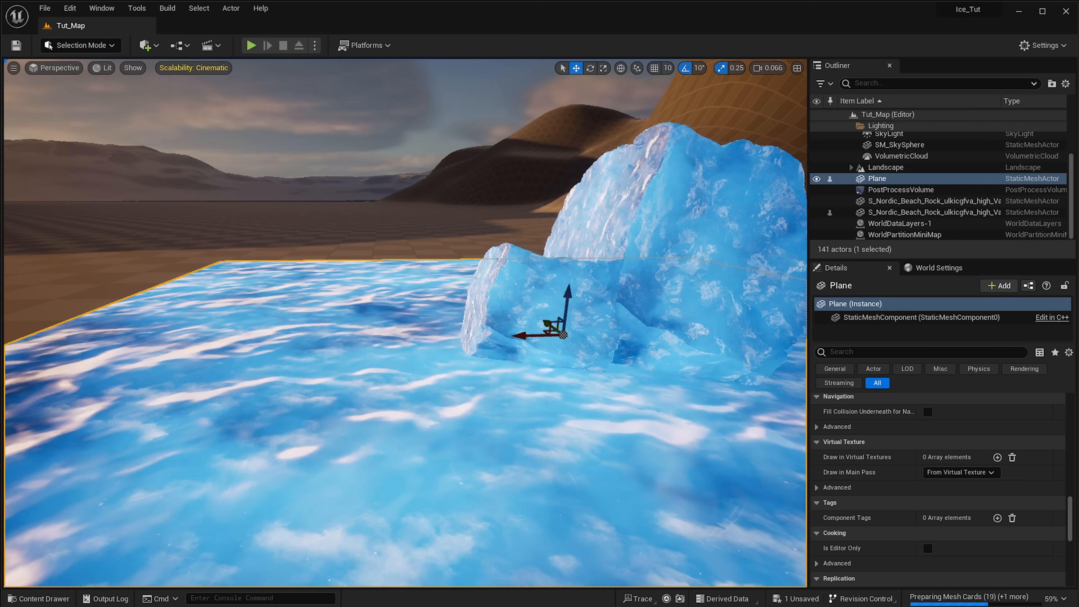
{"action": "right_click_drag", "start_coordinate": [644, 438], "coordinate": [680, 468]}
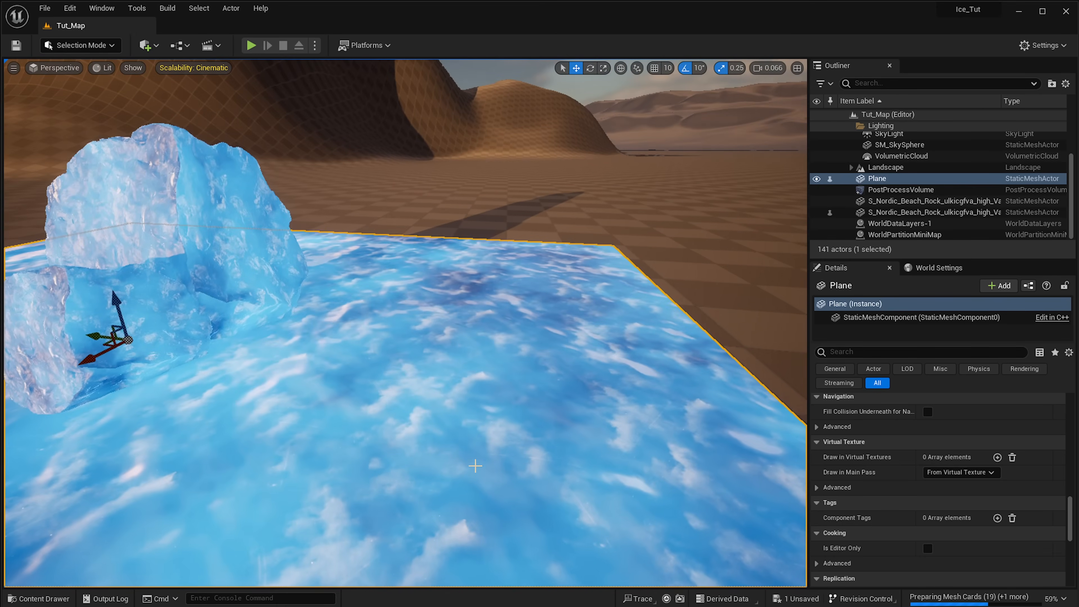
{"action": "right_click_drag", "start_coordinate": [475, 466], "coordinate": [488, 489]}
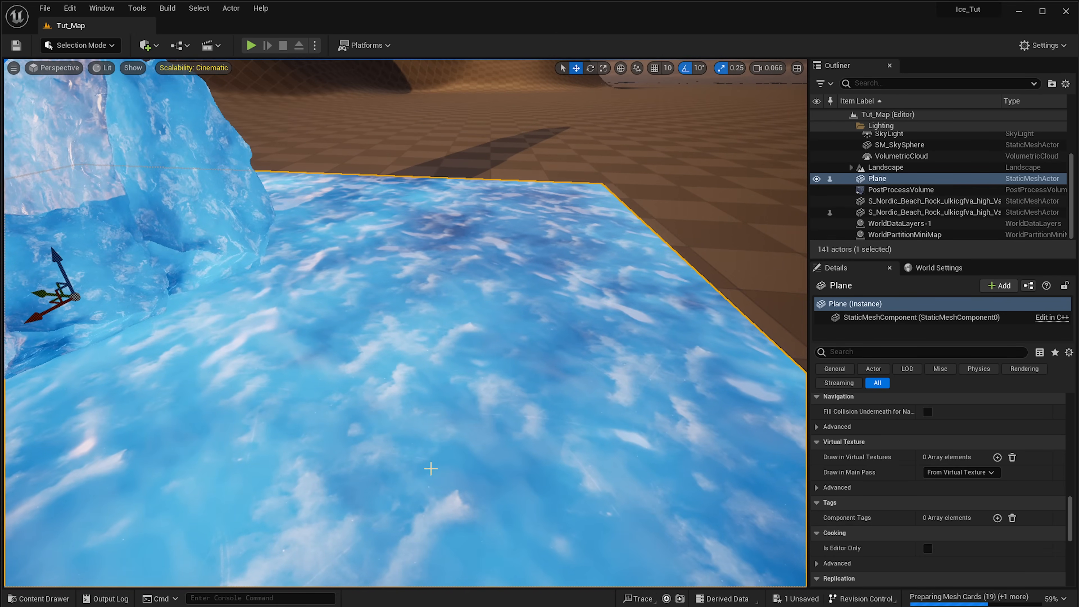
Inspect the faces of the small and tall ice rocks from another side of the plane
{"action": "right_click_drag", "start_coordinate": [619, 388], "coordinate": [597, 381]}
{"action": "right_click_drag", "start_coordinate": [565, 415], "coordinate": [501, 413]}
{"action": "key", "text": "q"}
{"action": "key", "text": "s"}
{"action": "key", "text": "e"}
{"action": "key", "text": "w"}
{"action": "key", "text": "s"}
{"action": "key", "text": "w"}
{"action": "left_click", "coordinate": [476, 410]}
{"action": "key", "text": "a"}
{"action": "left_click", "coordinate": [476, 404]}
{"action": "left_click", "coordinate": [476, 404]}
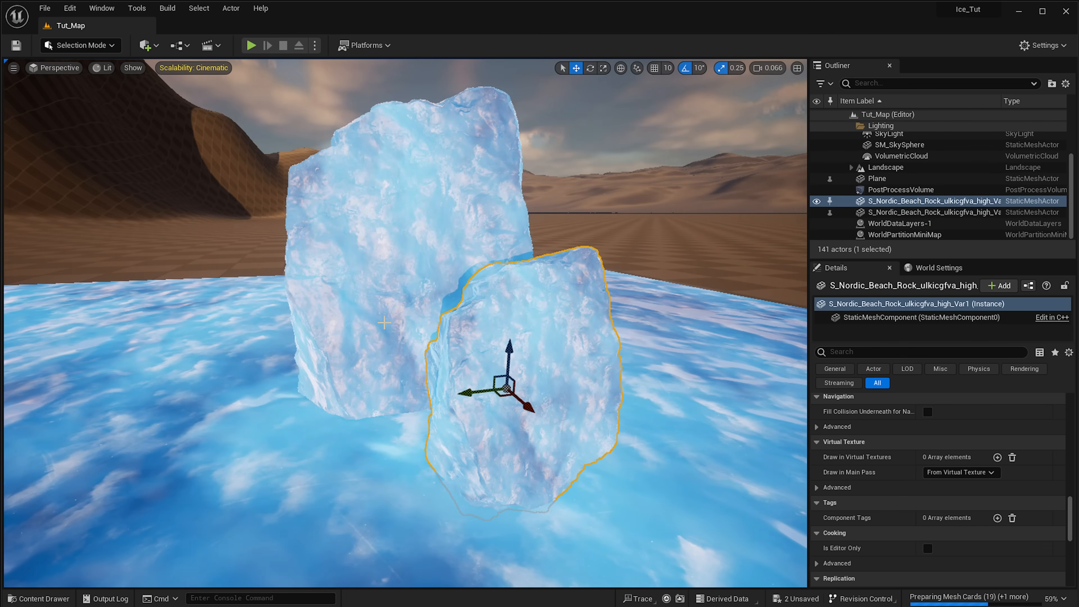
{"action": "key", "text": "a"}
{"action": "right_click_drag", "start_coordinate": [428, 344], "coordinate": [434, 407]}
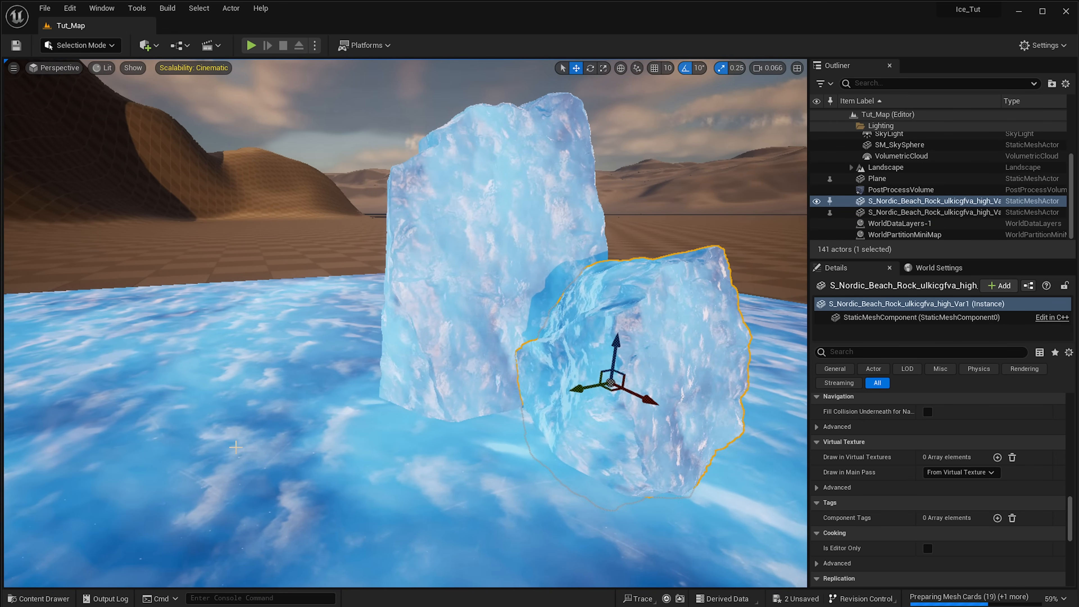
{"action": "left_click", "coordinate": [237, 365]}
{"action": "right_click_drag", "start_coordinate": [210, 421], "coordinate": [238, 419]}
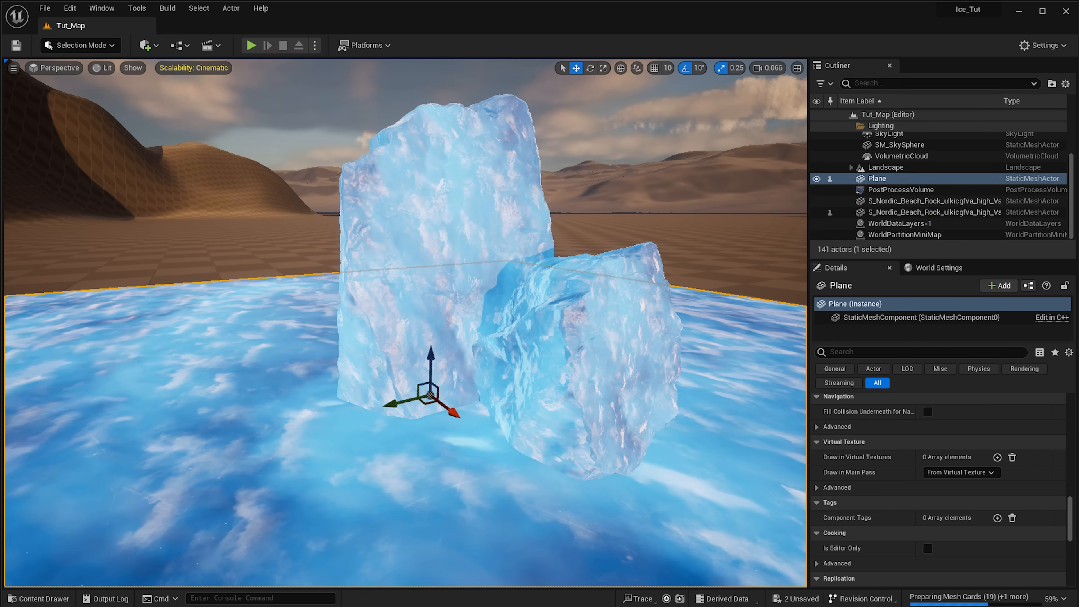
Examine the tall ice rock up close and the plane's surface around its base
{"action": "left_click", "coordinate": [531, 353]}
{"action": "key", "text": "w"}
{"action": "right_click_drag", "start_coordinate": [531, 353], "coordinate": [537, 357]}
{"action": "right_click_drag", "start_coordinate": [398, 284], "coordinate": [459, 337]}
{"action": "right_click_drag", "start_coordinate": [319, 338], "coordinate": [281, 315]}
{"action": "right_click_drag", "start_coordinate": [501, 365], "coordinate": [501, 347]}
{"action": "left_click", "coordinate": [427, 323]}
{"action": "right_click_drag", "start_coordinate": [427, 322], "coordinate": [505, 329]}
{"action": "key", "text": "s"}
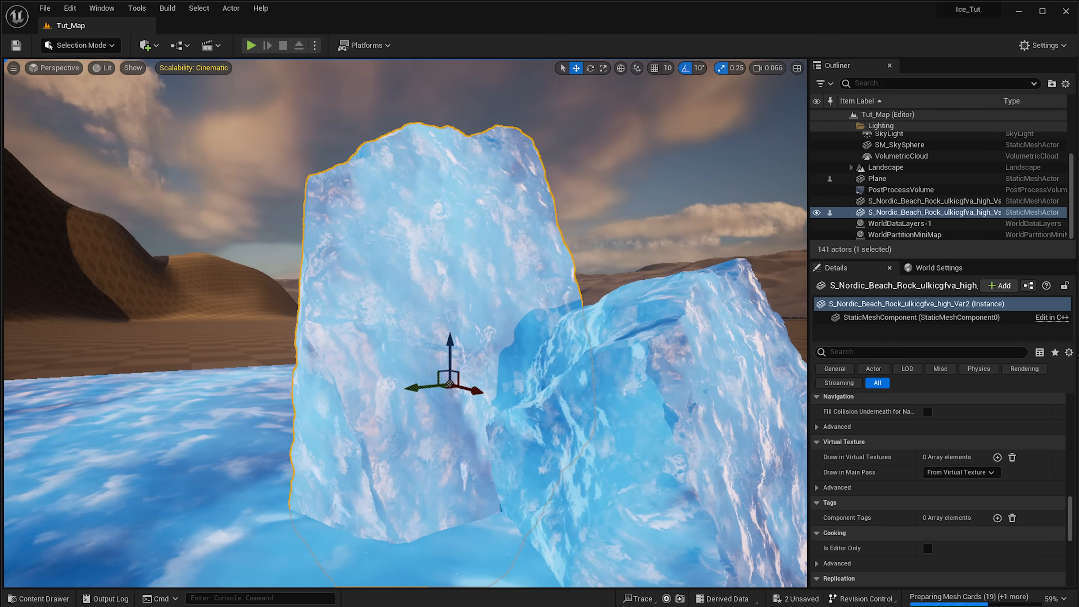
{"action": "right_click_drag", "start_coordinate": [427, 322], "coordinate": [350, 374]}
{"action": "left_click", "coordinate": [368, 401]}
{"action": "right_click_drag", "start_coordinate": [396, 295], "coordinate": [427, 257]}
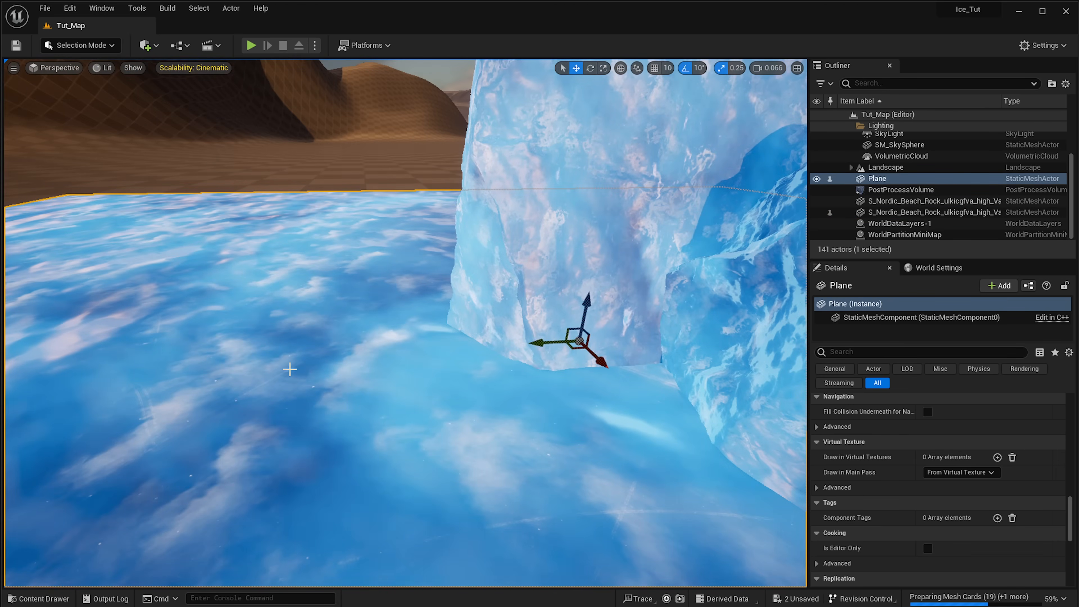
{"action": "right_click_drag", "start_coordinate": [289, 369], "coordinate": [616, 381]}
{"action": "key", "text": "s"}
{"action": "right_click_drag", "start_coordinate": [419, 432], "coordinate": [364, 411]}
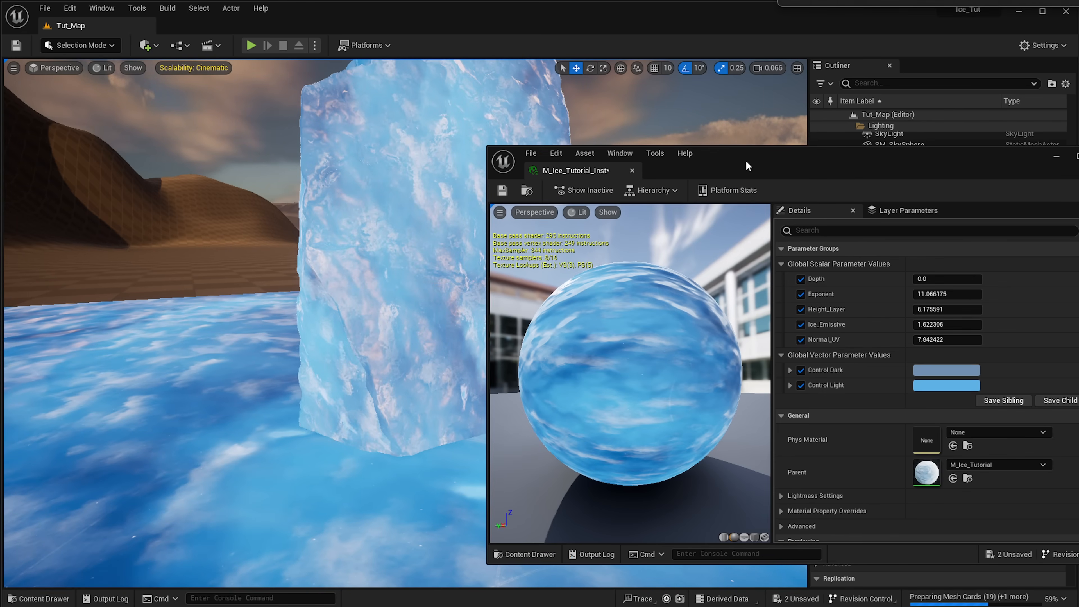
Arrange the M_Ice_Tutorial_Inst material instance window beside the level view, with its preview narrowed to give the parameters more room
{"action": "left_click_drag", "start_coordinate": [746, 161], "coordinate": [763, 175]}
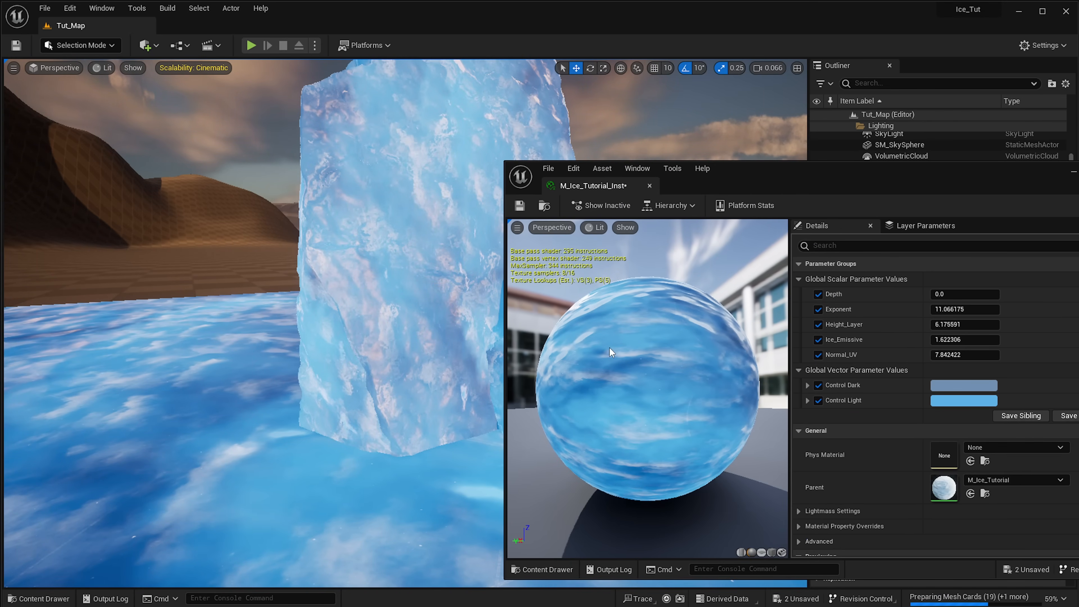
{"action": "left_click_drag", "start_coordinate": [609, 347], "coordinate": [590, 314]}
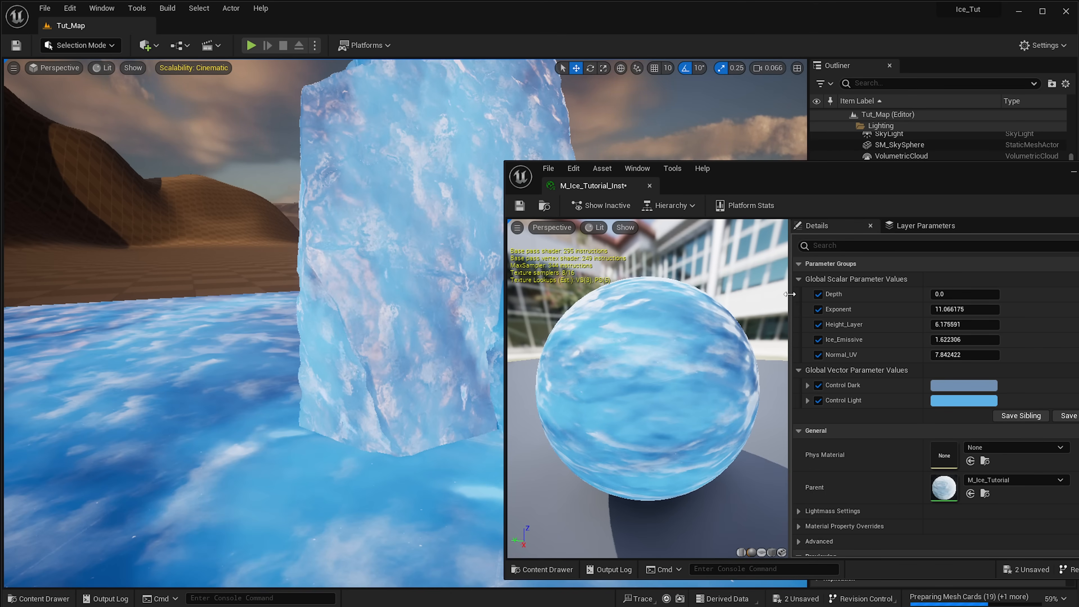
{"action": "left_click_drag", "start_coordinate": [790, 294], "coordinate": [632, 294]}
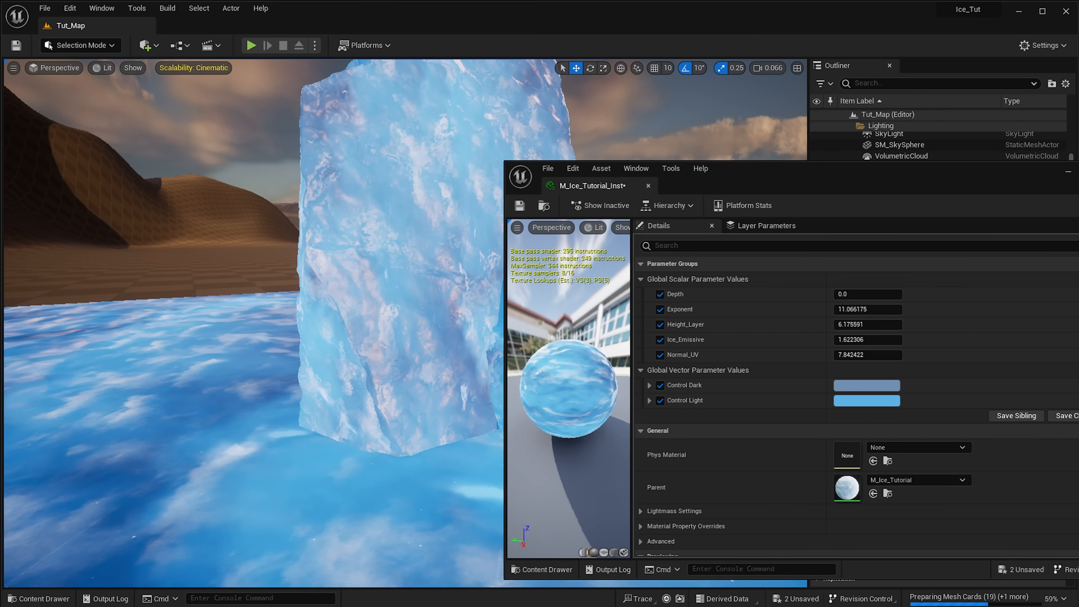
{"action": "left_click_drag", "start_coordinate": [768, 178], "coordinate": [956, 196]}
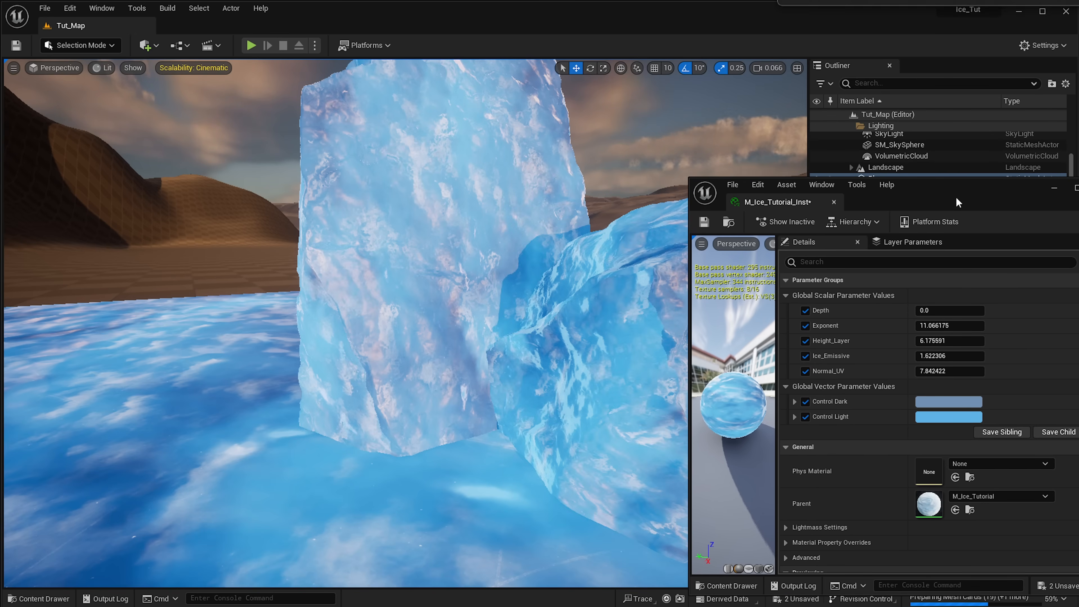
Try the ice material's Depth parameter at 0.2 and slightly below zero, checking the effect on the plane
{"action": "left_click", "coordinate": [939, 310]}
{"action": "type", "text": "0.2"}
{"action": "key", "text": "Return"}
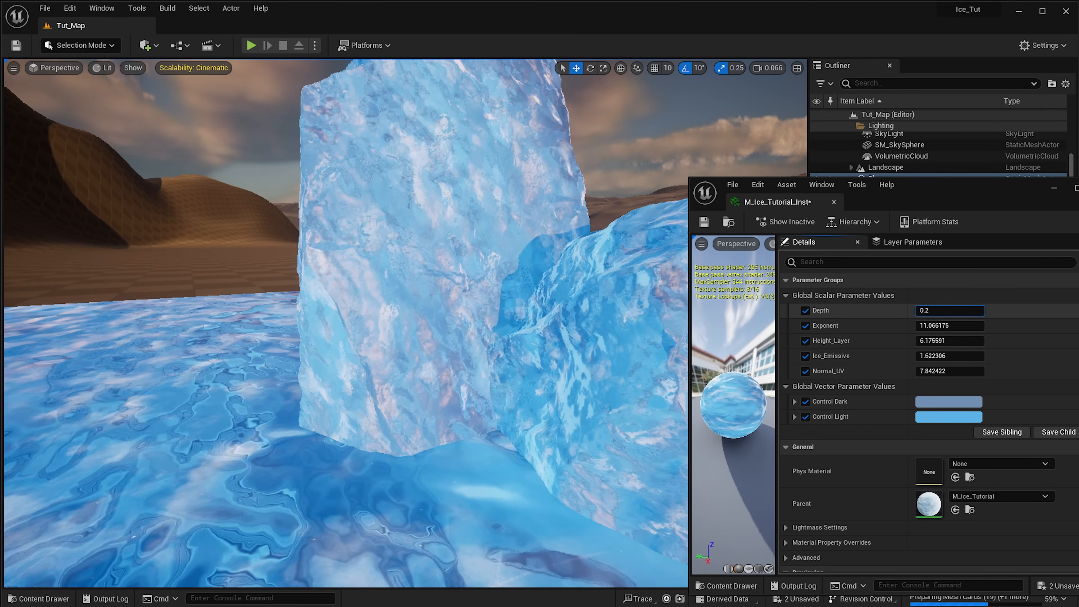
{"action": "mouse_move", "coordinate": [949, 311]}
{"action": "left_mouse_down"}
{"action": "mouse_move", "coordinate": [936, 311]}
{"action": "mouse_move", "coordinate": [956, 311]}
{"action": "mouse_move", "coordinate": [946, 311]}
{"action": "left_mouse_up"}
{"action": "mouse_move", "coordinate": [645, 342]}
{"action": "right_mouse_down"}
{"action": "mouse_move", "coordinate": [638, 382]}
{"action": "mouse_move", "coordinate": [616, 374]}
{"action": "mouse_move", "coordinate": [628, 335]}
{"action": "right_mouse_up"}
{"action": "left_click_drag", "start_coordinate": [938, 314], "coordinate": [931, 312]}
Set the ice material's Depth to 0 and check the look of the plane and rocks
{"action": "left_click", "coordinate": [972, 312]}
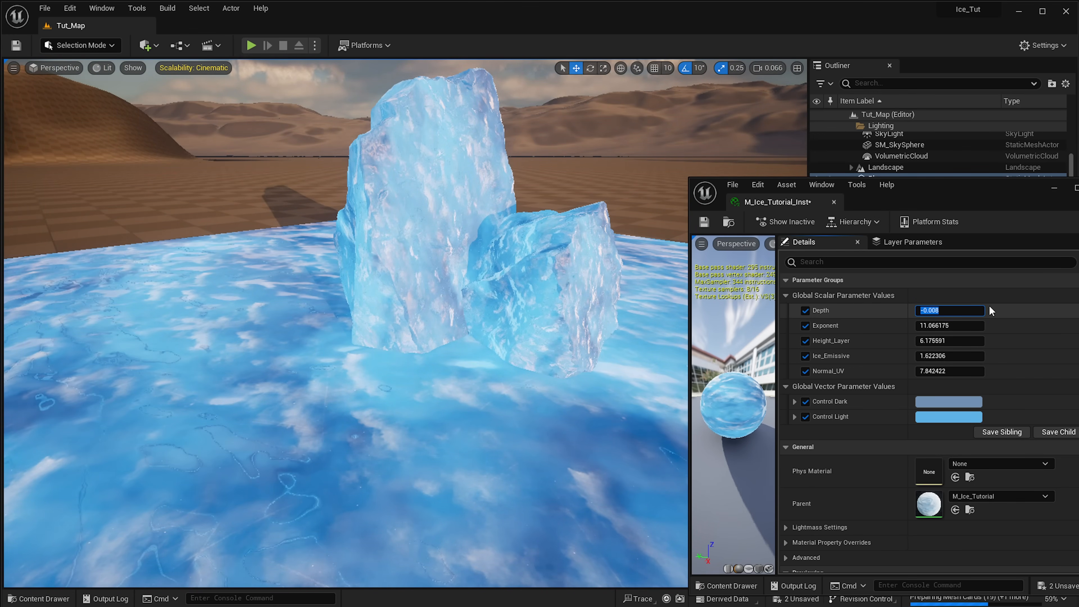
{"action": "type", "text": "0"}
{"action": "key", "text": "Return"}
{"action": "right_click_drag", "start_coordinate": [398, 363], "coordinate": [398, 363]}
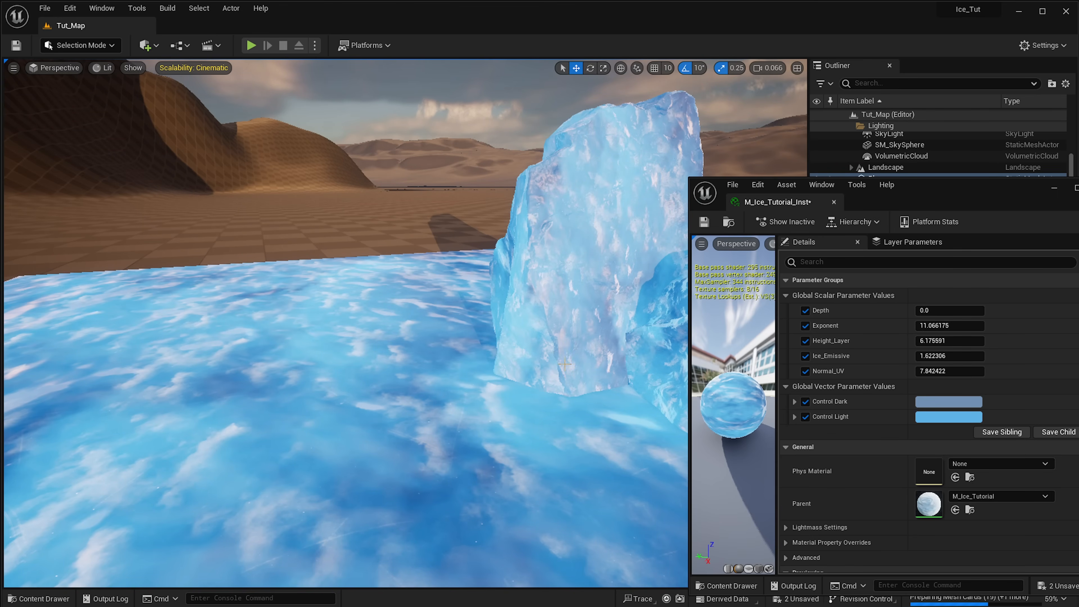
{"action": "mouse_move", "coordinate": [565, 363]}
{"action": "right_mouse_down"}
{"action": "mouse_move", "coordinate": [491, 362]}
{"action": "mouse_move", "coordinate": [509, 348]}
{"action": "mouse_move", "coordinate": [560, 363]}
{"action": "right_mouse_up"}
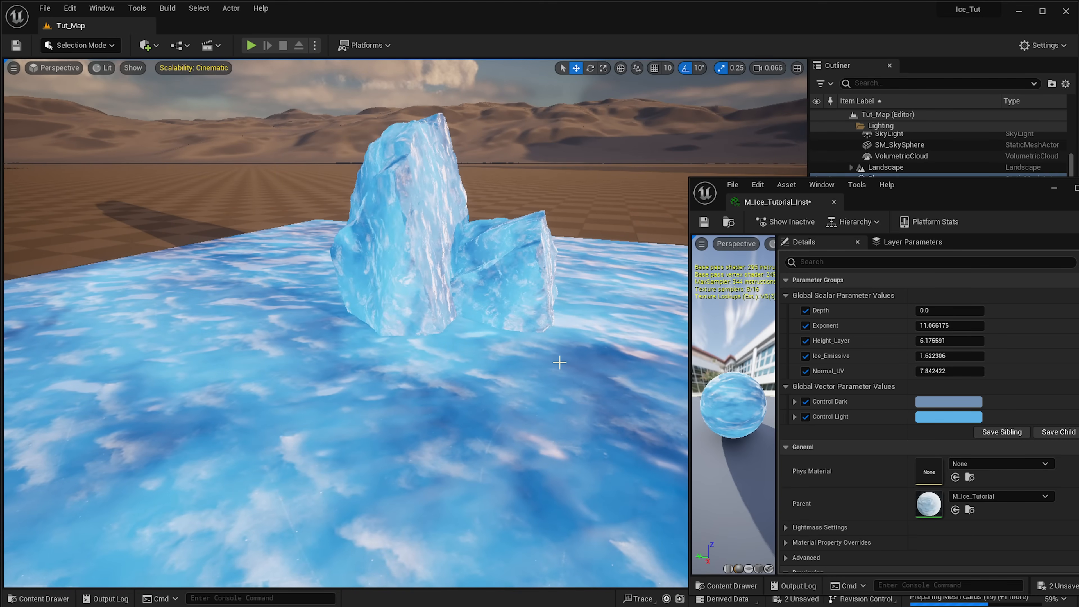
{"action": "right_click_drag", "start_coordinate": [435, 397], "coordinate": [406, 401]}
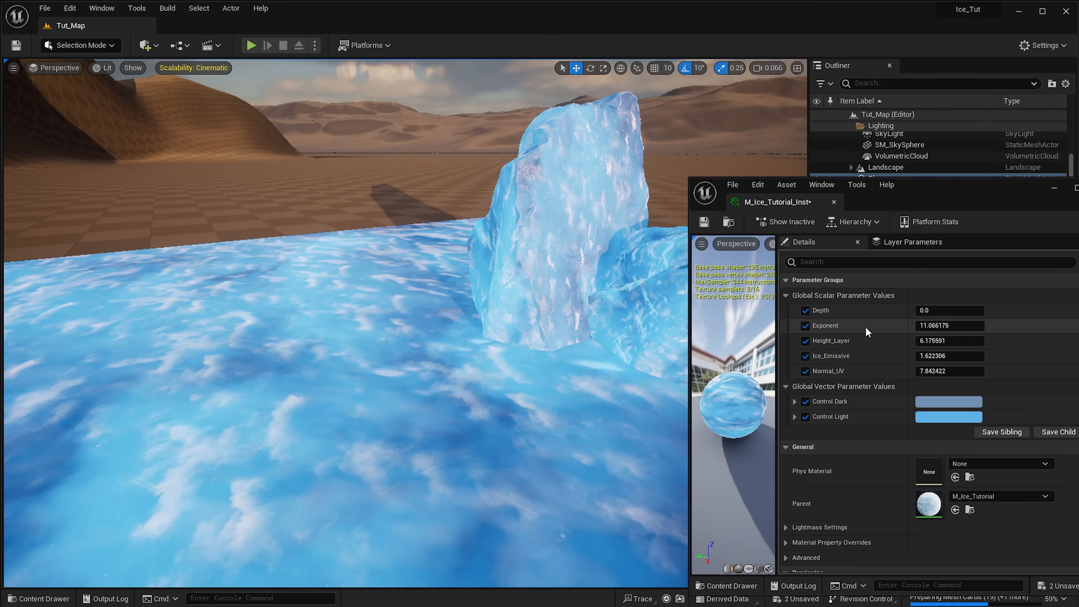
Lower the ice material's Exponent to about 0.73 and inspect the effect across the rocks and plane
{"action": "right_click_drag", "start_coordinate": [595, 361], "coordinate": [548, 362]}
{"action": "mouse_move", "coordinate": [950, 325]}
{"action": "left_mouse_down"}
{"action": "mouse_move", "coordinate": [985, 326]}
{"action": "mouse_move", "coordinate": [933, 326]}
{"action": "left_mouse_up"}
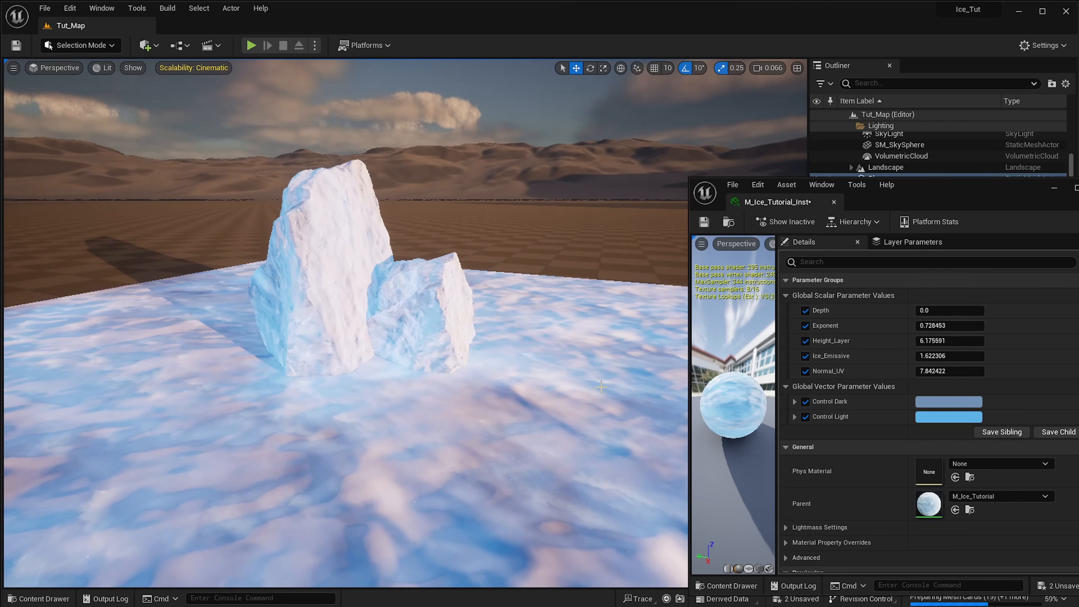
{"action": "right_click_drag", "start_coordinate": [601, 387], "coordinate": [639, 378]}
{"action": "right_click_drag", "start_coordinate": [550, 451], "coordinate": [595, 449]}
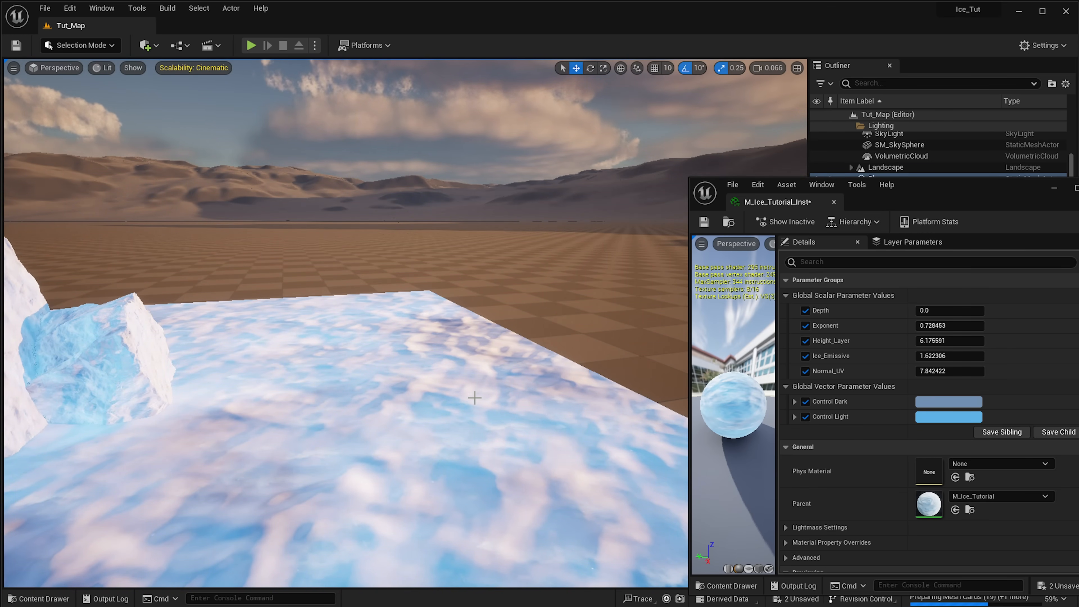
Rotate the level's directional light to change how the sun falls on the ice
{"action": "right_click_drag", "start_coordinate": [474, 398], "coordinate": [505, 378]}
{"action": "key", "text": "ctrl+l"}
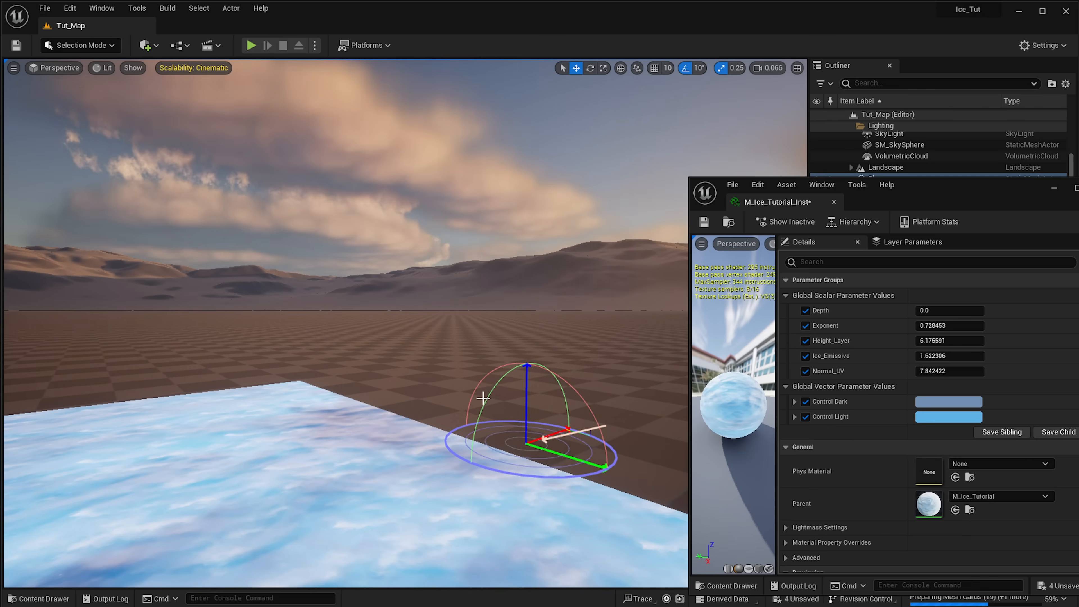
{"action": "key", "text": "ctrl+l"}
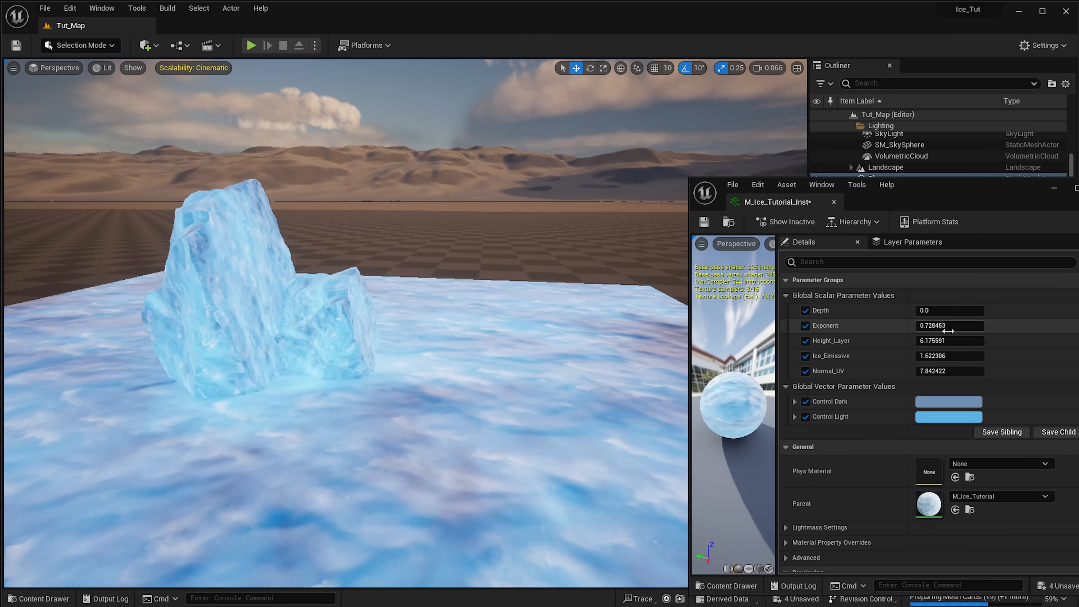
Raise the ice material's Exponent to about 10.07 and check the rocks and plane
{"action": "left_click_drag", "start_coordinate": [948, 331], "coordinate": [999, 331]}
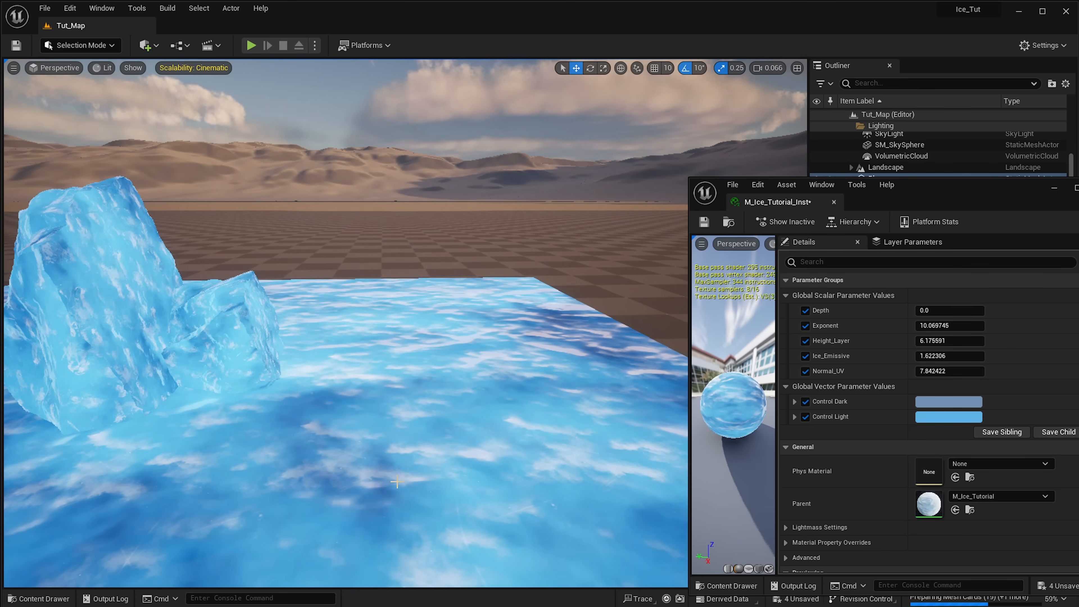
{"action": "right_click_drag", "start_coordinate": [448, 432], "coordinate": [399, 438]}
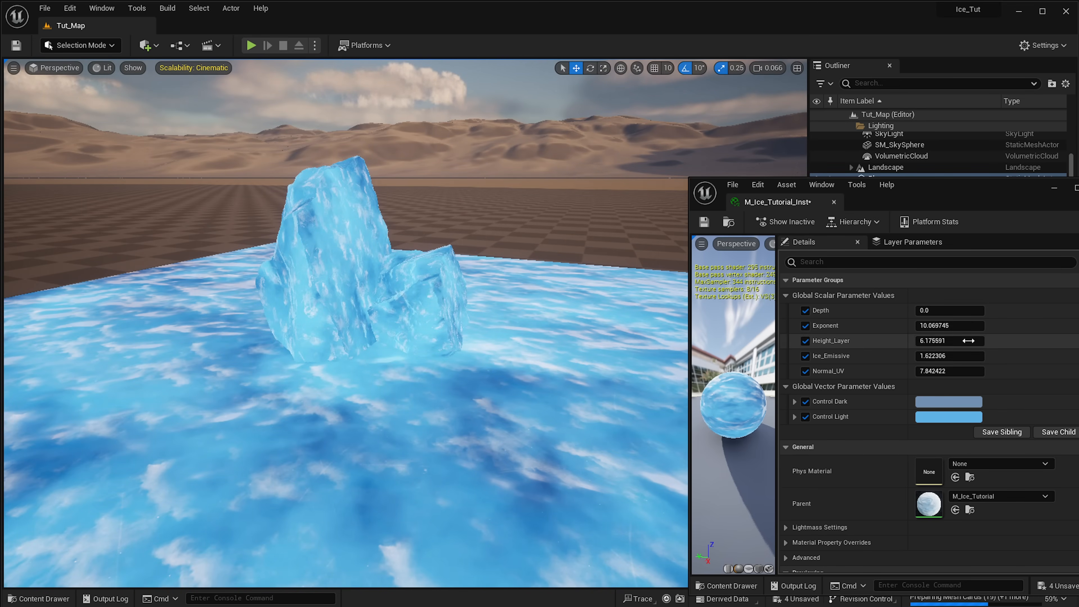
Lower the ice material's Height_Layer to about 1.89, checking the plane's surface pattern along the way
{"action": "left_click_drag", "start_coordinate": [958, 341], "coordinate": [949, 342]}
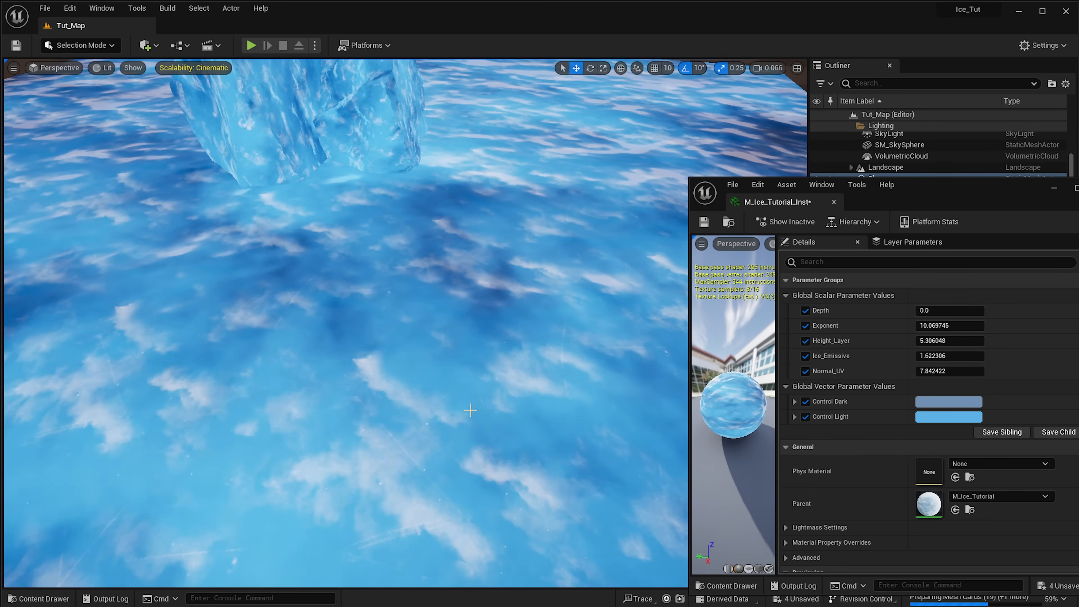
{"action": "right_click_drag", "start_coordinate": [359, 459], "coordinate": [412, 438]}
{"action": "right_click_drag", "start_coordinate": [495, 372], "coordinate": [431, 369]}
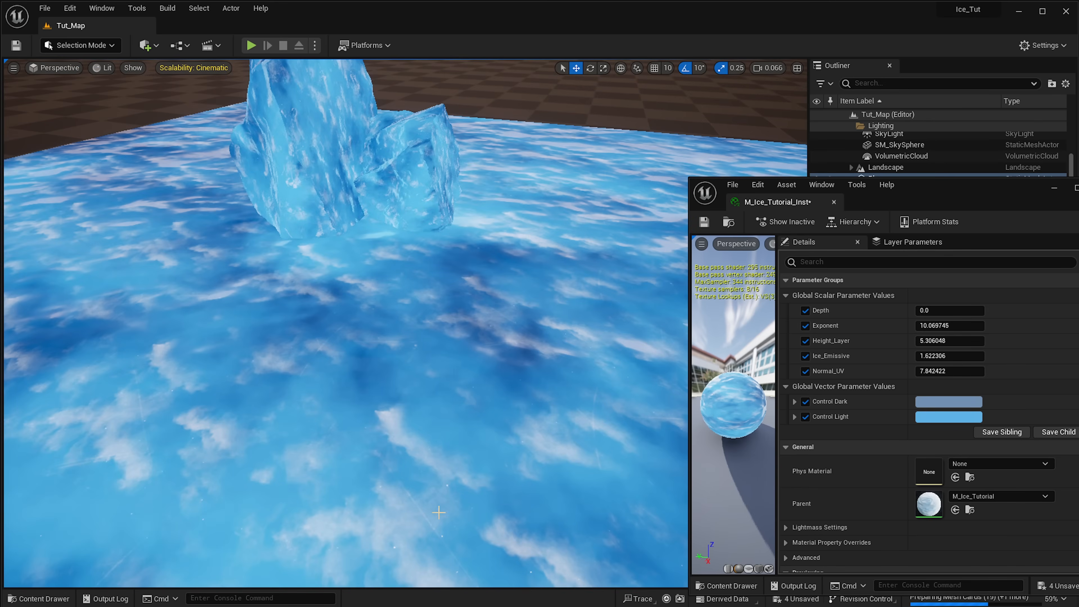
{"action": "left_click_drag", "start_coordinate": [934, 340], "coordinate": [879, 340]}
{"action": "right_click_drag", "start_coordinate": [344, 335], "coordinate": [374, 324]}
{"action": "left_click_drag", "start_coordinate": [950, 359], "coordinate": [975, 340]}
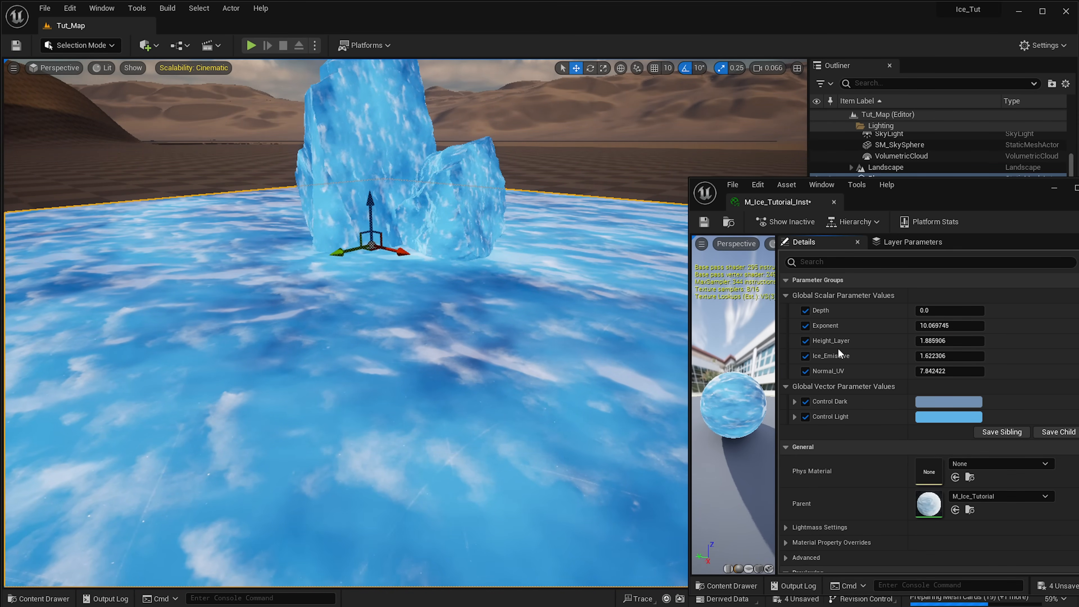
Raise the ice material instance's Height_Layer to about 2.37
{"action": "right_click_drag", "start_coordinate": [604, 366], "coordinate": [644, 361]}
{"action": "left_click_drag", "start_coordinate": [956, 343], "coordinate": [908, 355]}
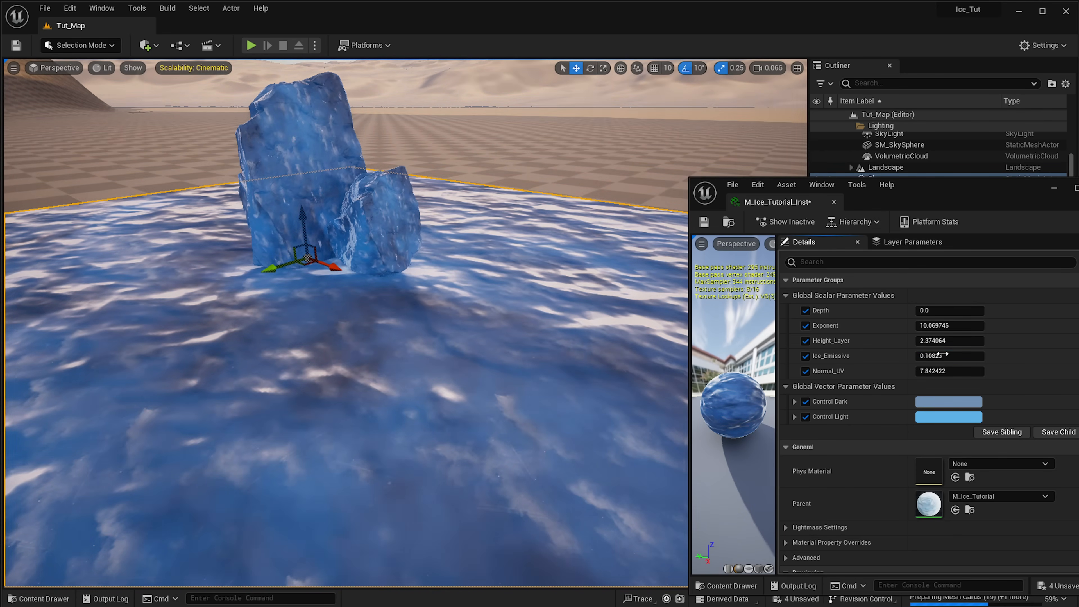
Set the ice material's Ice_Emissive to 0 and look over the rocks up close
{"action": "type", "text": "0"}
{"action": "key", "text": "Return"}
{"action": "right_click_drag", "start_coordinate": [425, 314], "coordinate": [459, 287]}
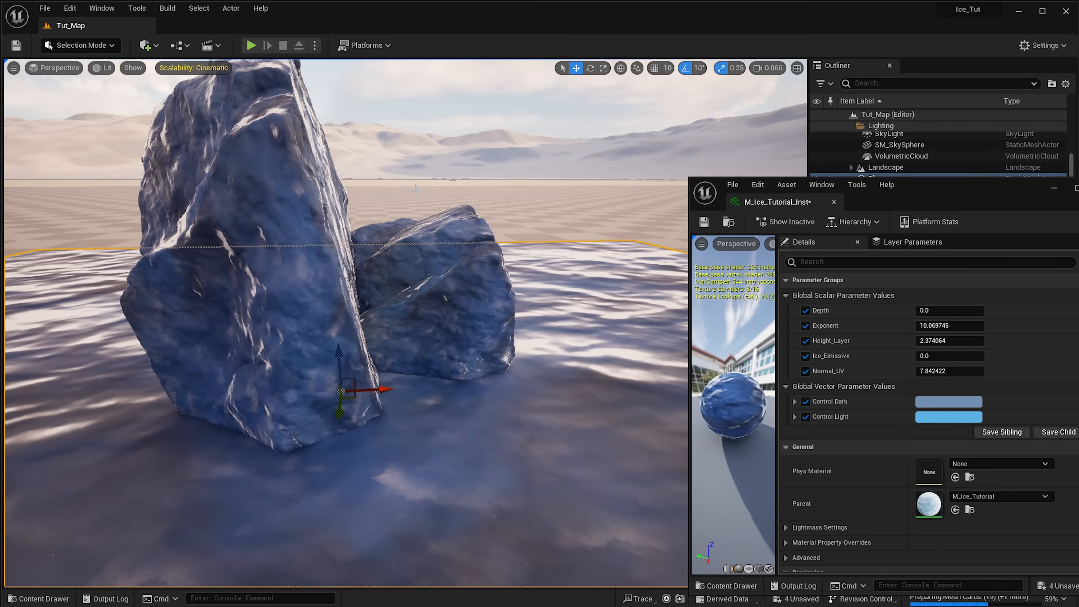
{"action": "key", "text": "g"}
{"action": "mouse_move", "coordinate": [425, 235]}
{"action": "right_mouse_down"}
{"action": "mouse_move", "coordinate": [518, 192]}
{"action": "mouse_move", "coordinate": [438, 231]}
{"action": "right_mouse_up"}
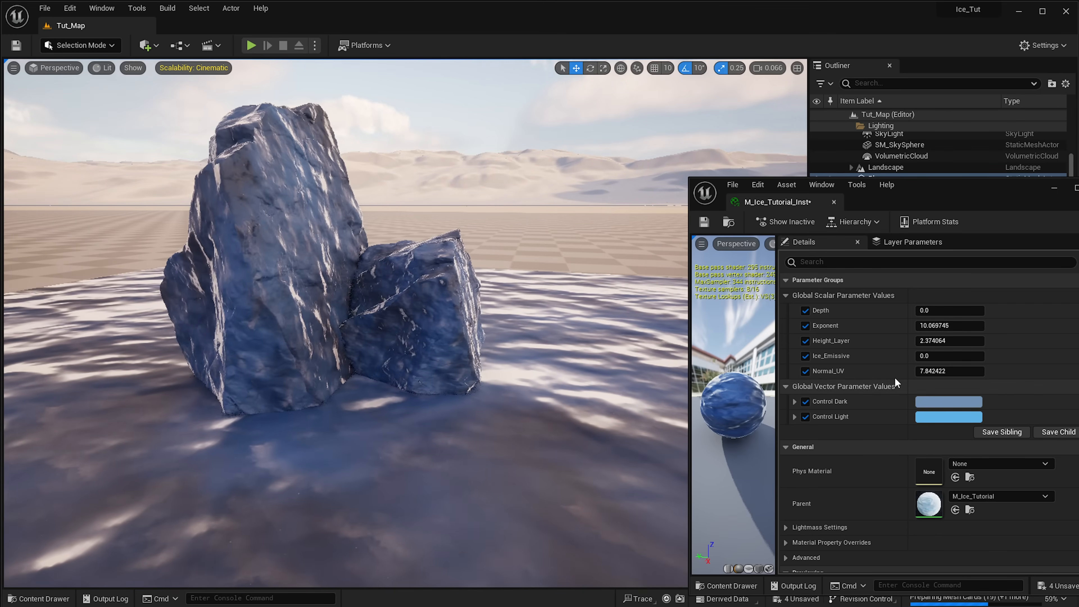
Try an Ice_Emissive of 1 on the ice material, and settle on 0.5
{"action": "left_click_drag", "start_coordinate": [936, 356], "coordinate": [941, 357]}
{"action": "left_click", "coordinate": [941, 357]}
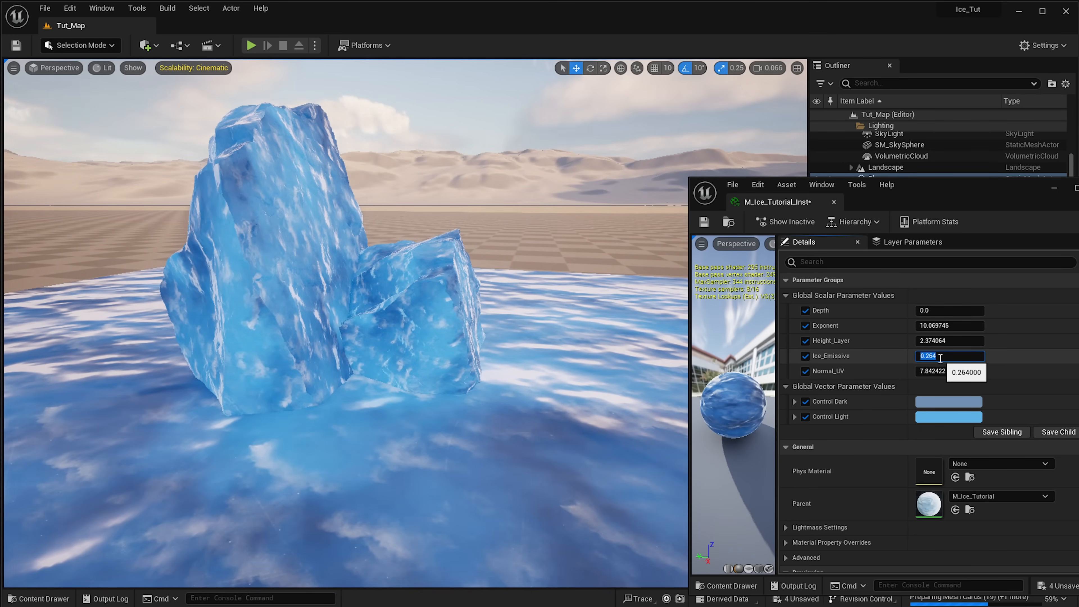
{"action": "type", "text": "1"}
{"action": "key", "text": "Return"}
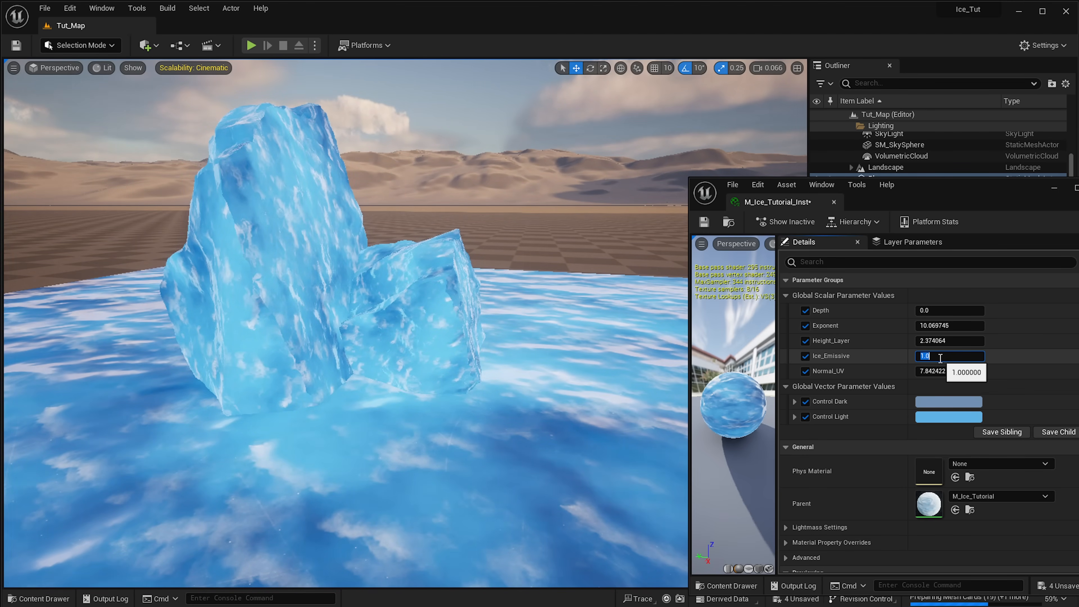
{"action": "type", "text": "0.5"}
{"action": "key", "text": "Return"}
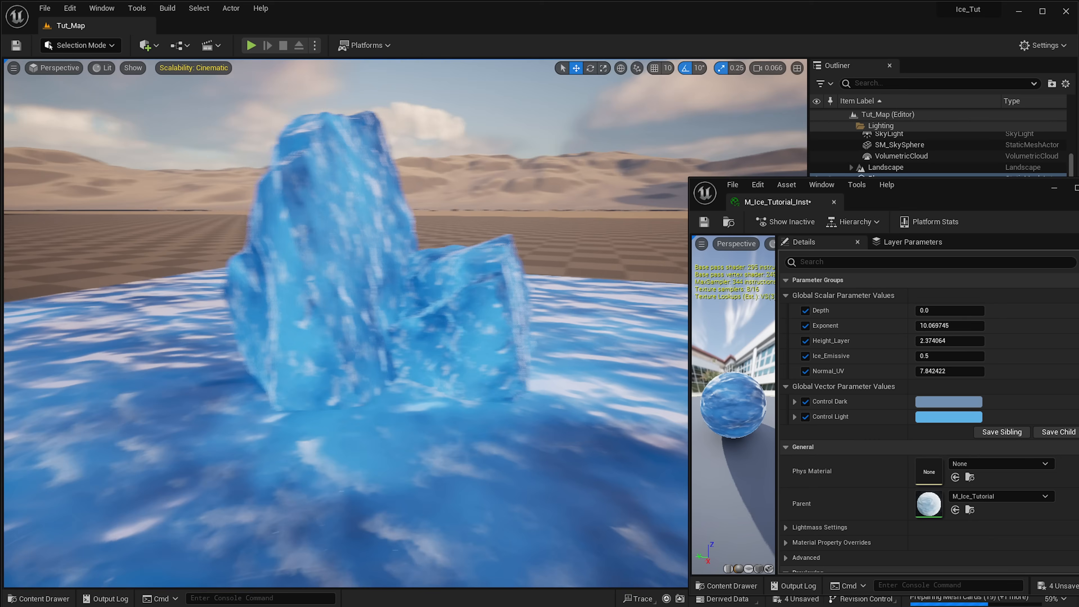
Try raising the ice material's Normal_UV to about 9.75, and lower it to about 4.15
{"action": "left_click_drag", "start_coordinate": [949, 374], "coordinate": [965, 375]}
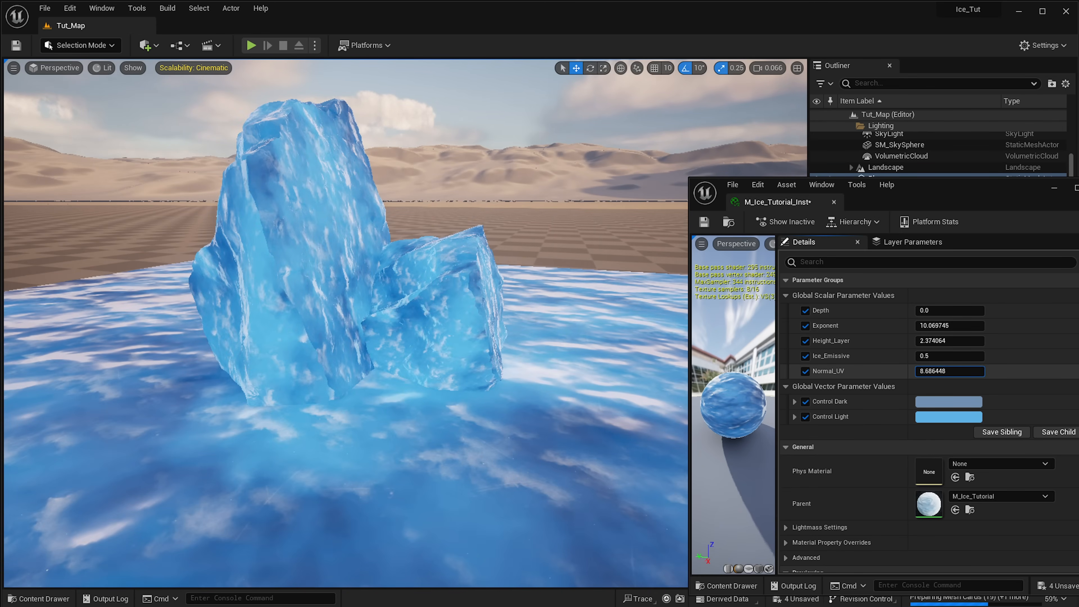
{"action": "left_click_drag", "start_coordinate": [948, 372], "coordinate": [956, 371]}
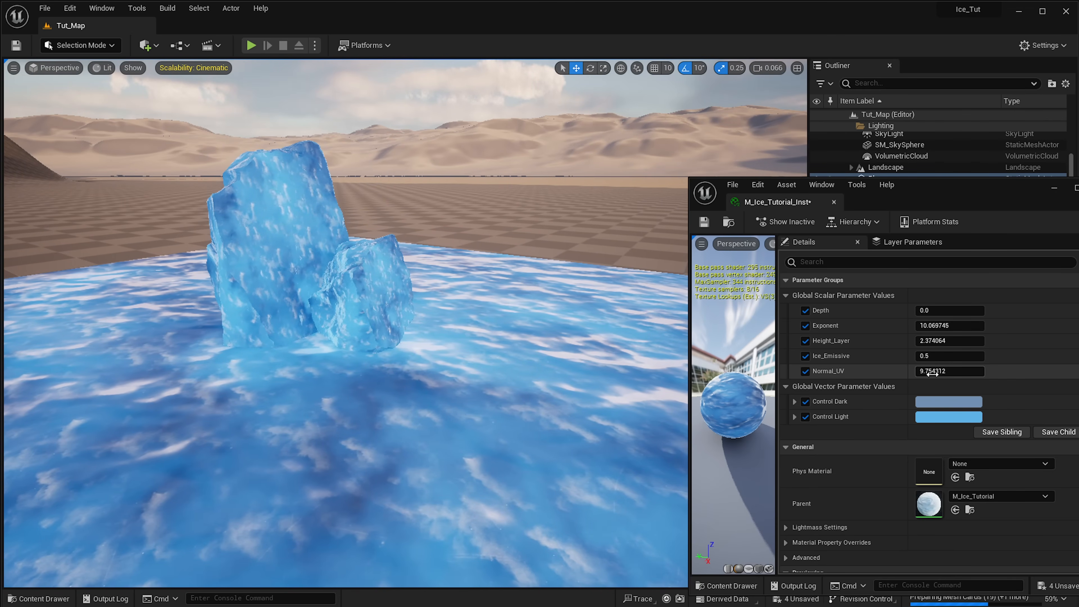
{"action": "mouse_move", "coordinate": [933, 372]}
{"action": "left_mouse_down"}
{"action": "mouse_move", "coordinate": [900, 372]}
{"action": "mouse_move", "coordinate": [920, 372]}
{"action": "left_mouse_up"}
{"action": "right_click_drag", "start_coordinate": [470, 241], "coordinate": [427, 236]}
{"action": "left_click_drag", "start_coordinate": [946, 373], "coordinate": [919, 373]}
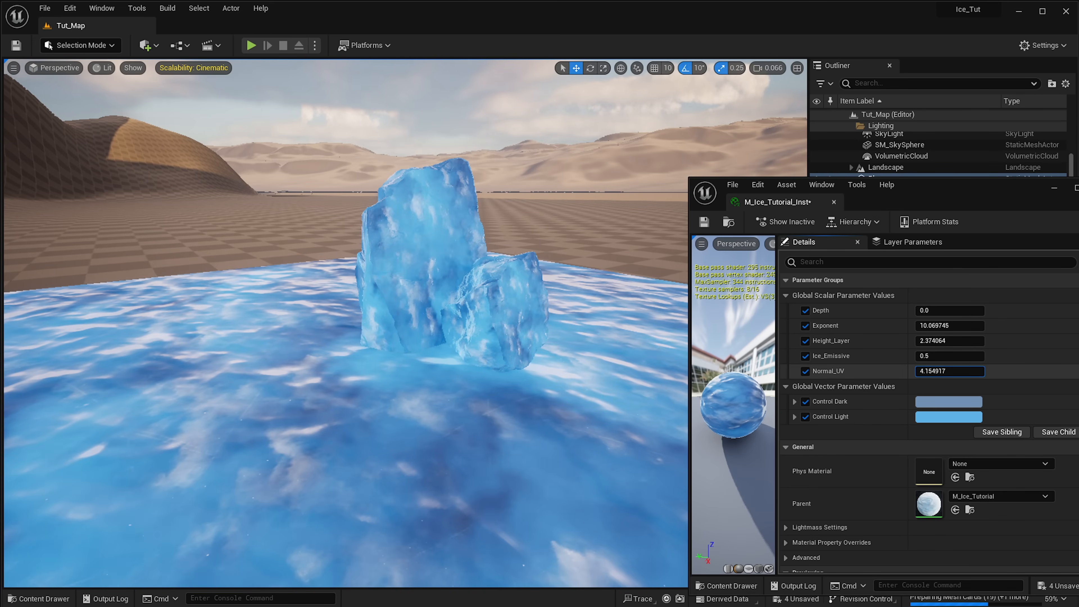
Try a teal Control Dark colour on the ice material, and cancel the colour change
{"action": "left_click", "coordinate": [934, 402]}
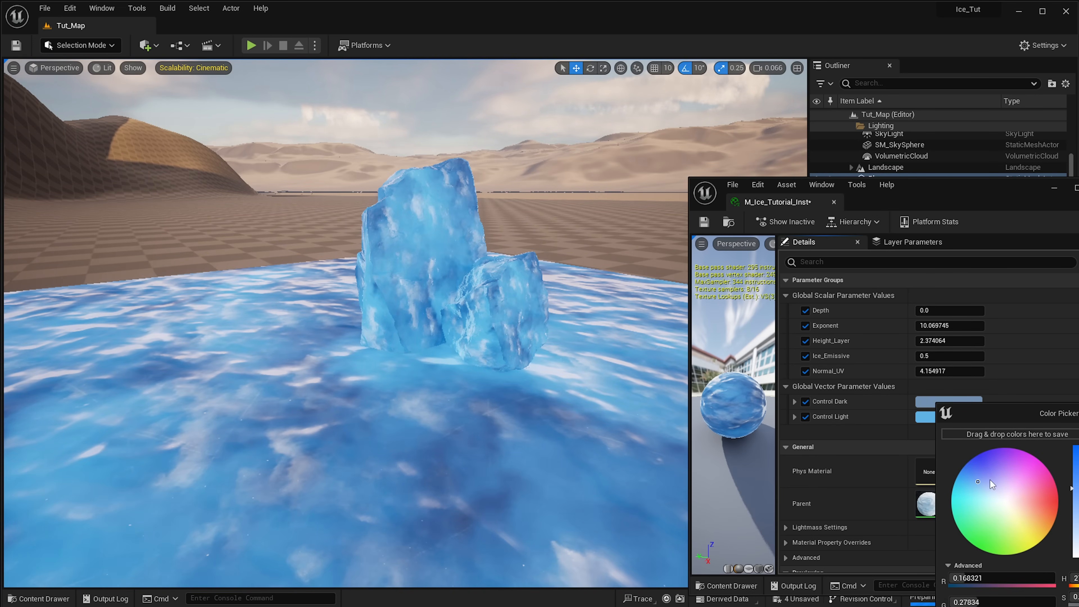
{"action": "mouse_move", "coordinate": [991, 481]}
{"action": "left_mouse_down"}
{"action": "mouse_move", "coordinate": [968, 472]}
{"action": "mouse_move", "coordinate": [969, 509]}
{"action": "mouse_move", "coordinate": [952, 511]}
{"action": "mouse_move", "coordinate": [968, 505]}
{"action": "left_mouse_up"}
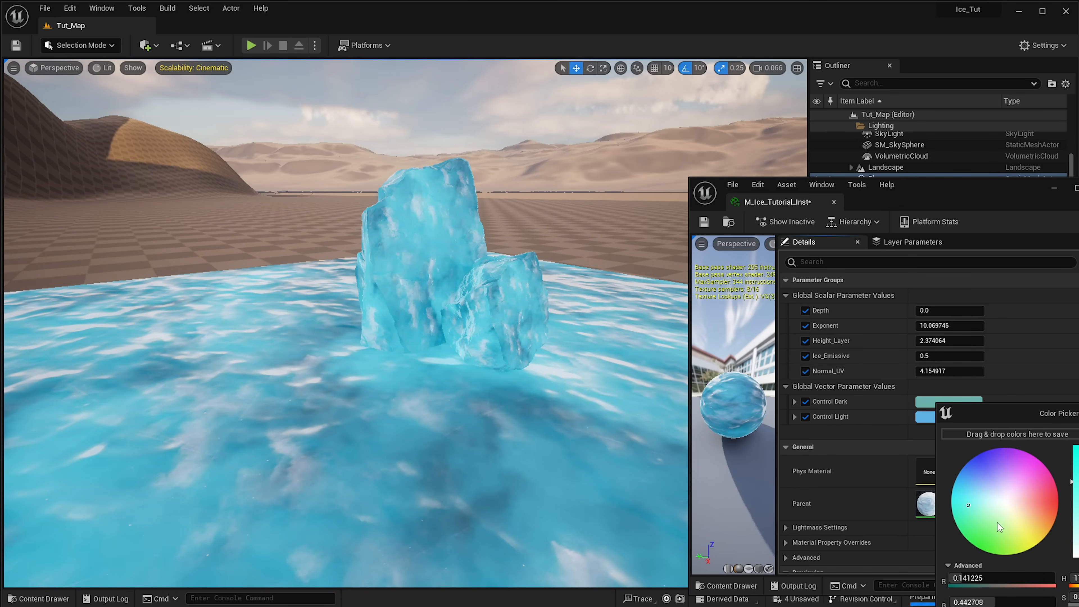
{"action": "key", "text": "Escape"}
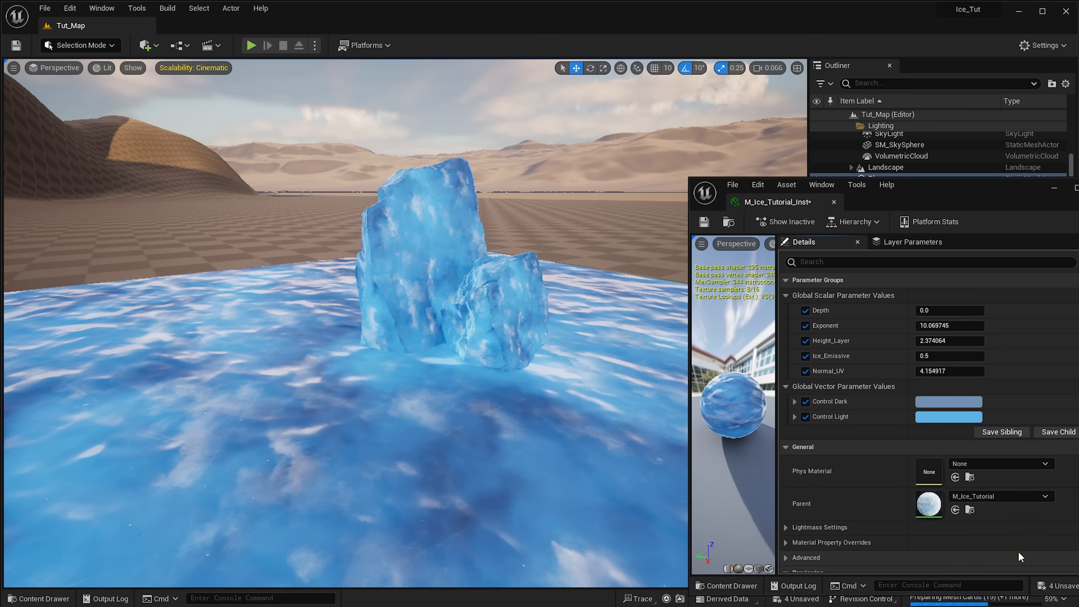
Try a pale mint Control Light colour on the ice material, and cancel the colour change
{"action": "left_click", "coordinate": [937, 419]}
{"action": "mouse_move", "coordinate": [963, 533]}
{"action": "left_mouse_down"}
{"action": "mouse_move", "coordinate": [971, 511]}
{"action": "mouse_move", "coordinate": [1003, 494]}
{"action": "mouse_move", "coordinate": [991, 520]}
{"action": "left_mouse_up"}
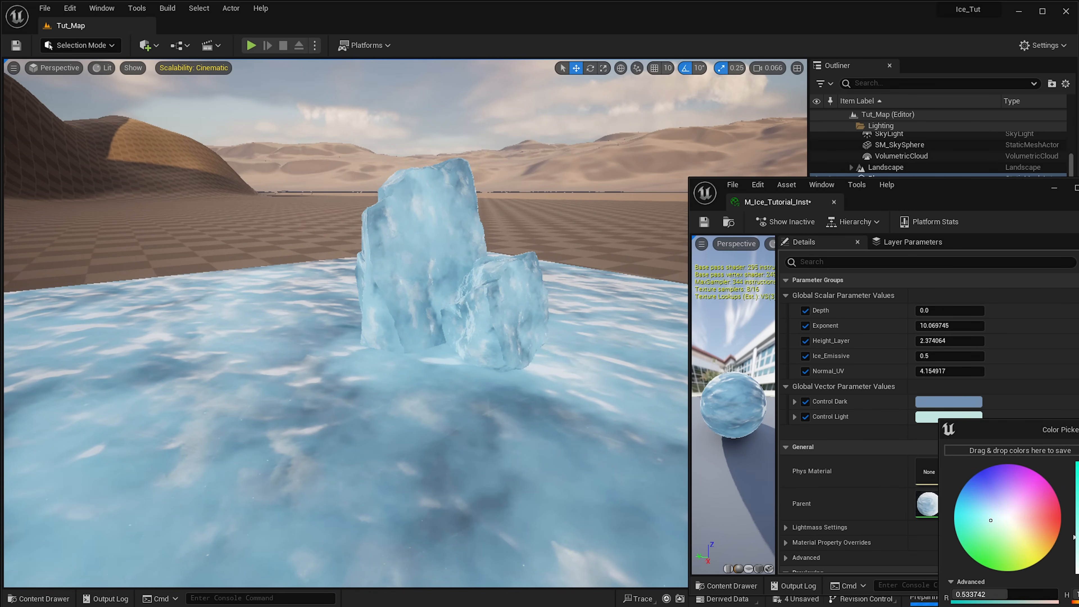
{"action": "mouse_move", "coordinate": [565, 323]}
{"action": "right_mouse_down"}
{"action": "mouse_move", "coordinate": [616, 329]}
{"action": "mouse_move", "coordinate": [583, 391]}
{"action": "right_mouse_up"}
{"action": "key", "text": "Escape"}
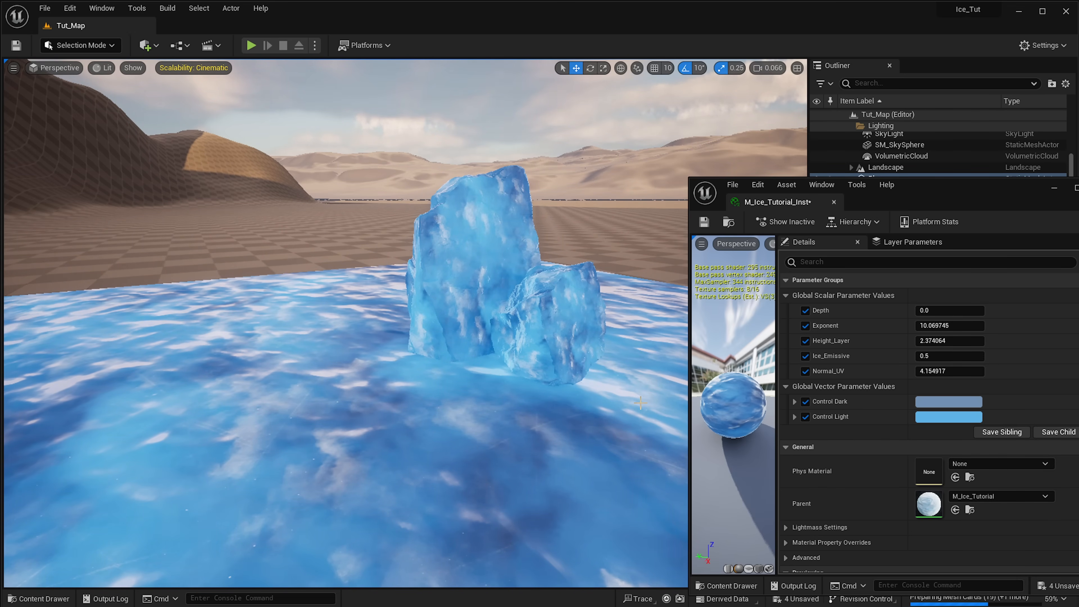
Examine the ice surface on the rocks and plane from several angles, both up close and from farther back
{"action": "right_click_drag", "start_coordinate": [400, 393], "coordinate": [427, 429]}
{"action": "left_click", "coordinate": [400, 392]}
{"action": "key", "text": "d"}
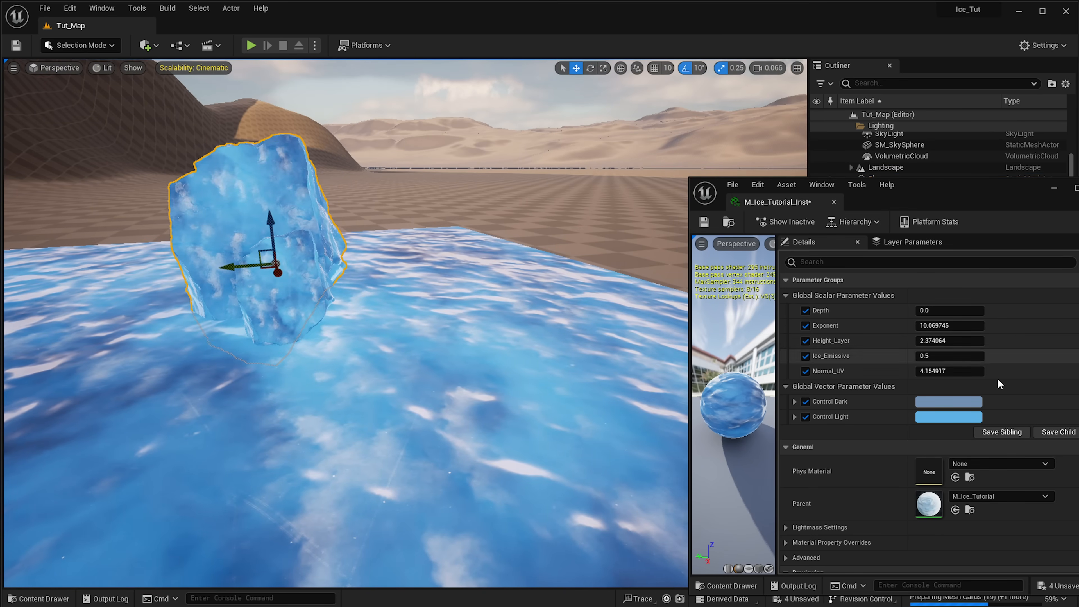
{"action": "right_click_drag", "start_coordinate": [510, 395], "coordinate": [457, 350]}
{"action": "key", "text": "a"}
{"action": "key", "text": "w"}
{"action": "key", "text": "g"}
{"action": "key", "text": "w"}
{"action": "key", "text": "d"}
{"action": "key", "text": "w"}
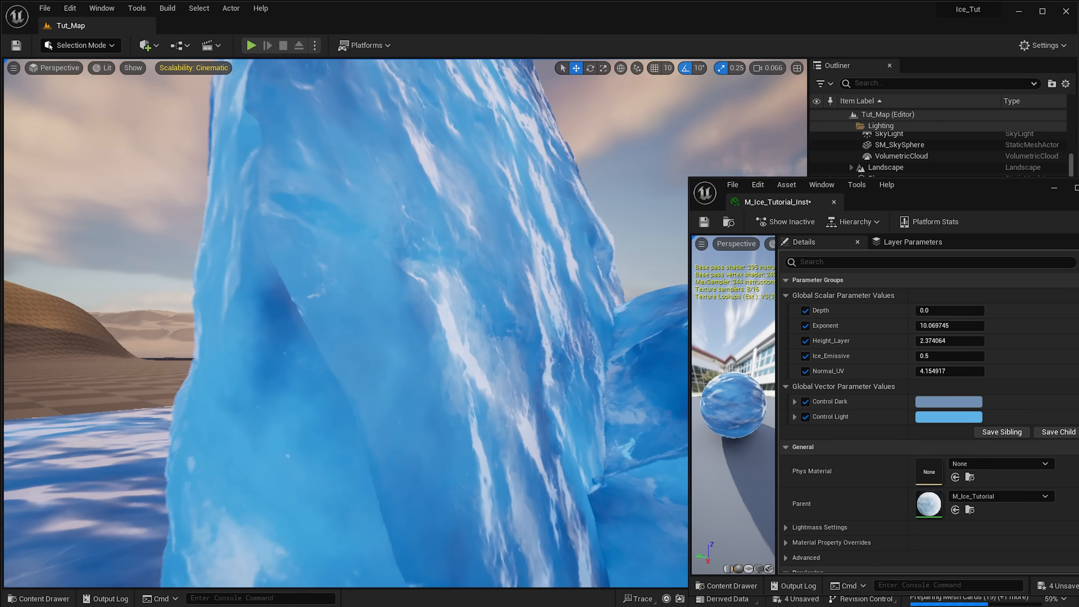
{"action": "right_click_drag", "start_coordinate": [395, 408], "coordinate": [390, 415]}
{"action": "key", "text": "s"}
{"action": "mouse_move", "coordinate": [443, 370]}
{"action": "right_mouse_down"}
{"action": "mouse_move", "coordinate": [420, 360]}
{"action": "mouse_move", "coordinate": [438, 363]}
{"action": "mouse_move", "coordinate": [429, 374]}
{"action": "mouse_move", "coordinate": [455, 369]}
{"action": "right_mouse_up"}
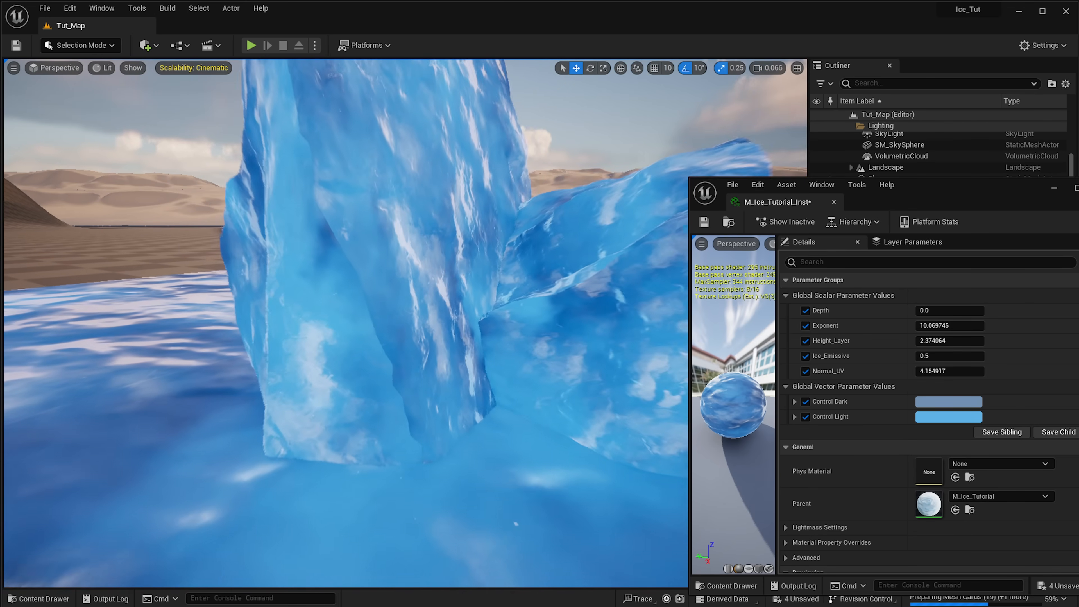
{"action": "right_click_drag", "start_coordinate": [443, 408], "coordinate": [452, 407]}
{"action": "key", "text": "e"}
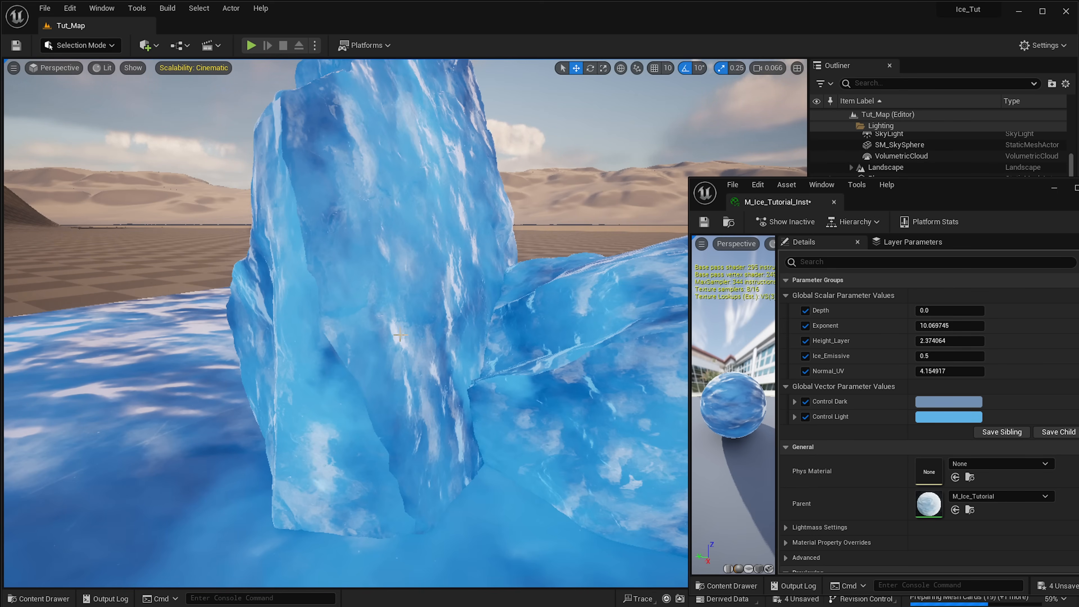
{"action": "key", "text": "s"}
{"action": "mouse_move", "coordinate": [591, 353]}
{"action": "right_mouse_down"}
{"action": "mouse_move", "coordinate": [605, 354]}
{"action": "mouse_move", "coordinate": [595, 355]}
{"action": "right_mouse_up"}
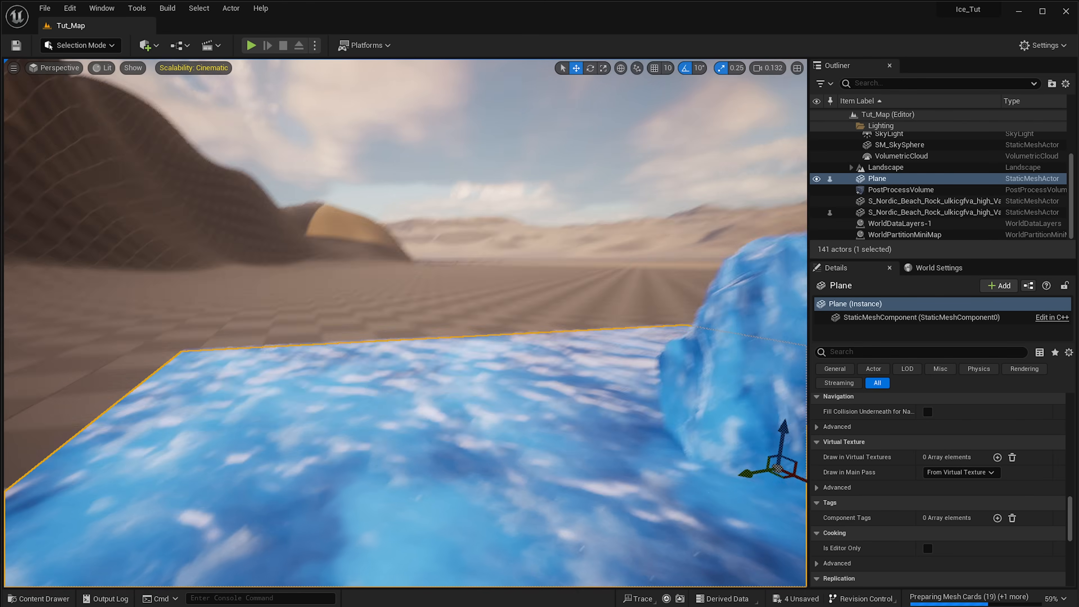
{"action": "key", "text": "s"}
{"action": "mouse_move", "coordinate": [388, 417]}
{"action": "right_mouse_down"}
{"action": "mouse_move", "coordinate": [403, 417]}
{"action": "mouse_move", "coordinate": [376, 417]}
{"action": "mouse_move", "coordinate": [388, 417]}
{"action": "right_mouse_up"}
{"action": "key", "text": "w"}
{"action": "key", "text": "s"}
Create a new material named M_Ice in the Ice_Material folder
{"action": "key", "text": "ctrl+space"}
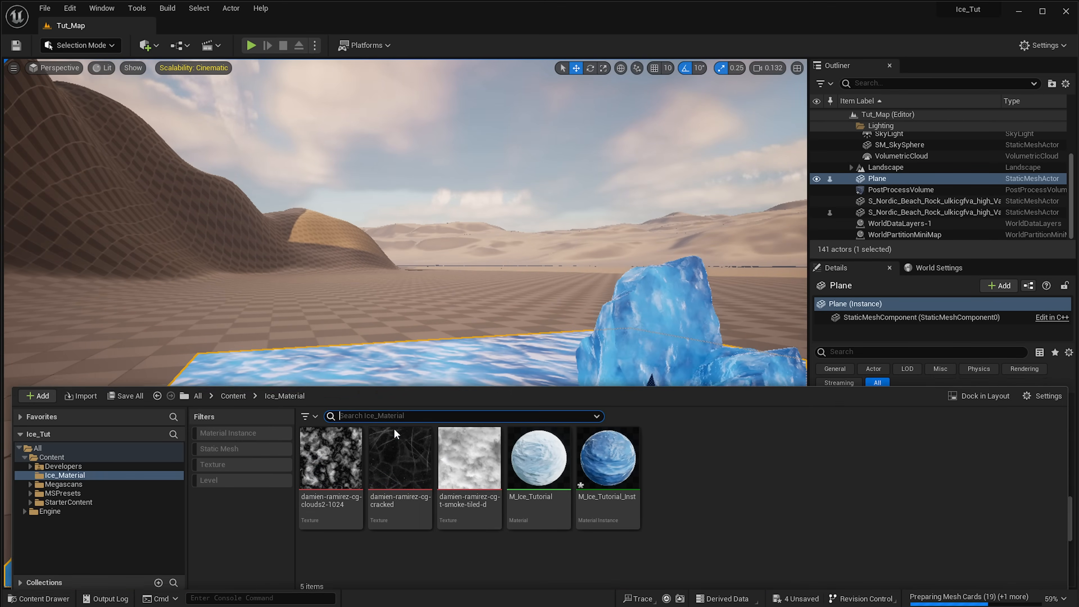
{"action": "right_click_drag", "start_coordinate": [487, 326], "coordinate": [501, 339]}
{"action": "key", "text": "ctrl+space"}
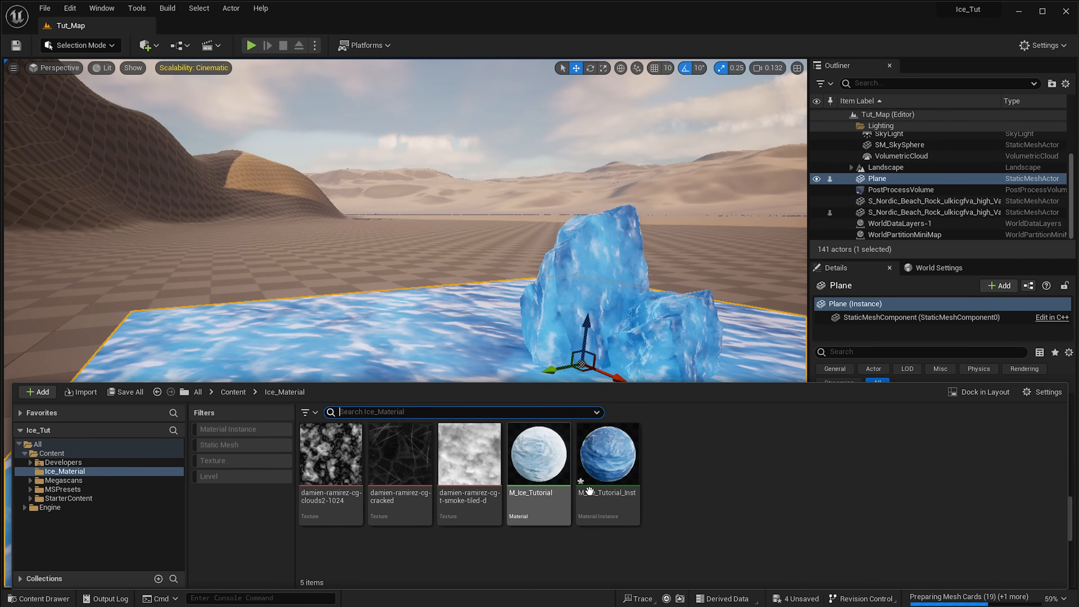
{"action": "right_click", "coordinate": [697, 475]}
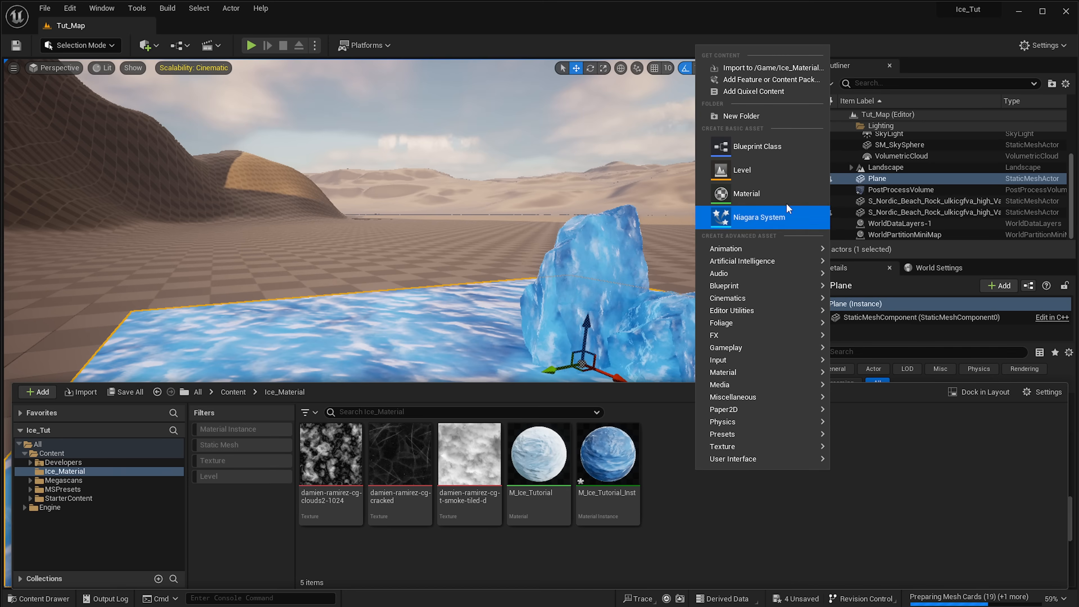
{"action": "left_click", "coordinate": [758, 195]}
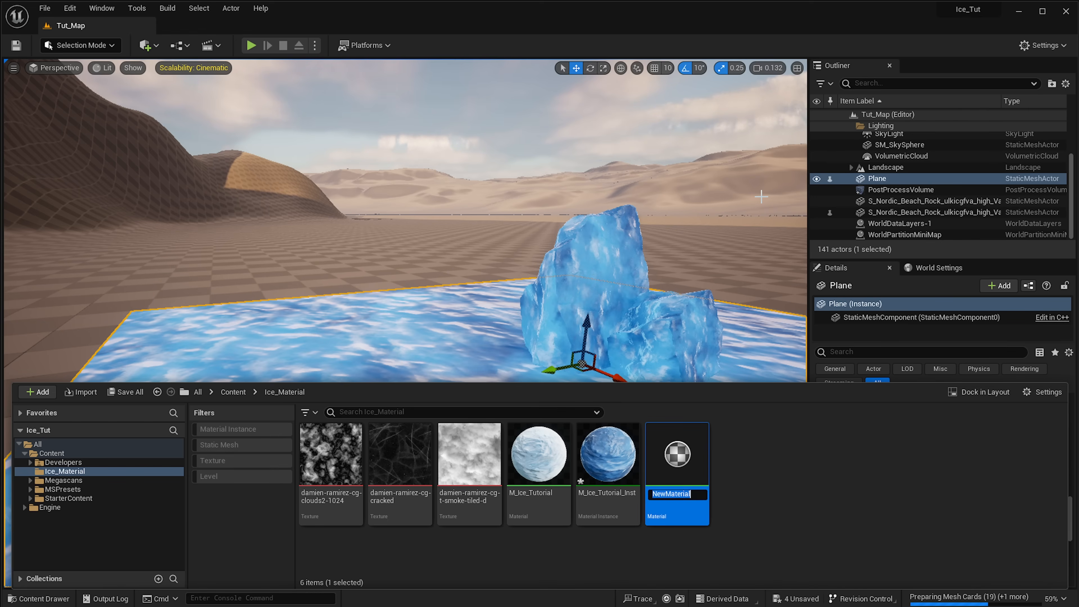
{"action": "type", "text": "M_Ice"}
{"action": "key", "text": "Return"}
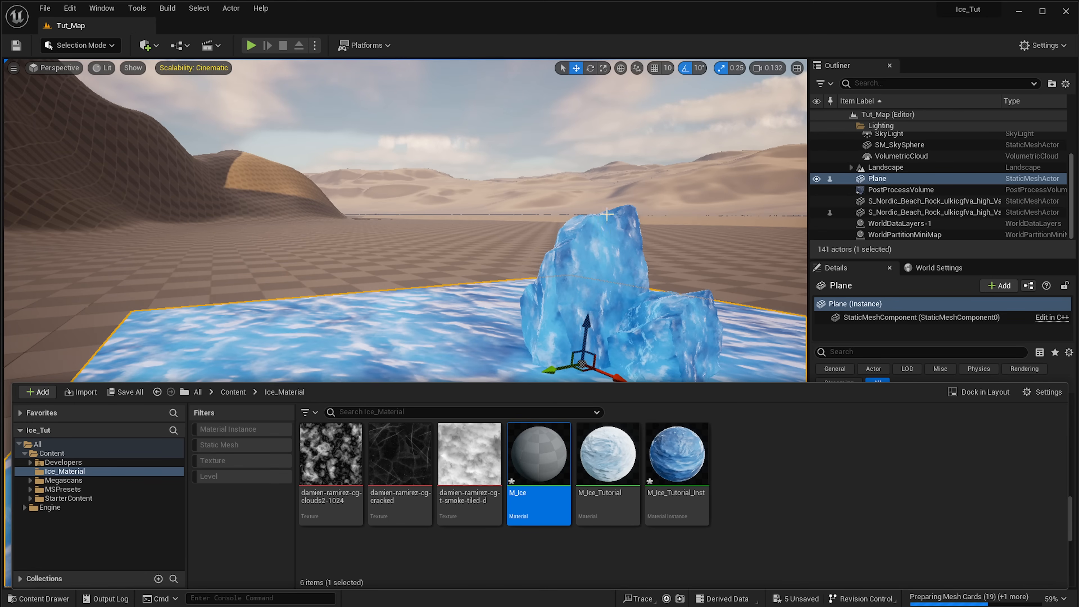
Open the M_Ice material for editing and dock its editor alongside the Tut_Map level
{"action": "double_click", "coordinate": [549, 457]}
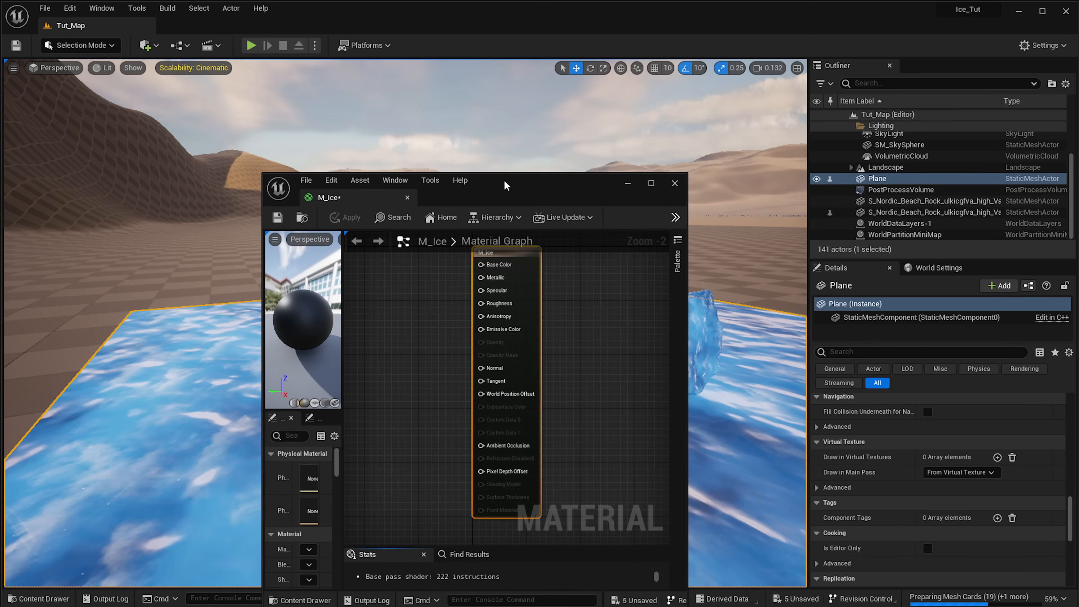
{"action": "left_click_drag", "start_coordinate": [504, 183], "coordinate": [359, 108]}
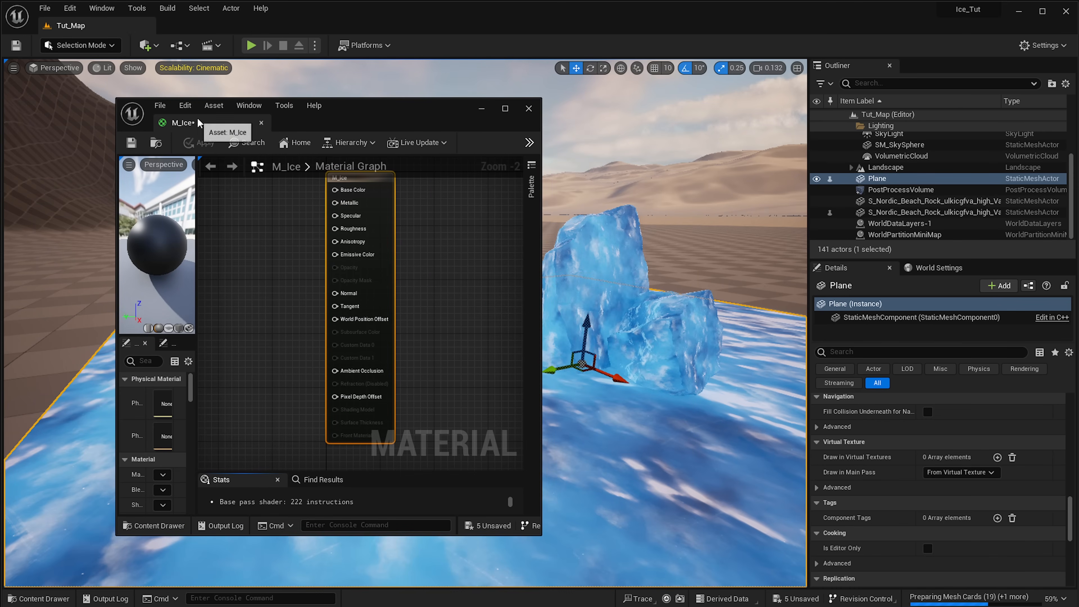
{"action": "left_click_drag", "start_coordinate": [198, 122], "coordinate": [221, 26]}
{"action": "right_click_drag", "start_coordinate": [290, 188], "coordinate": [613, 295]}
{"action": "scroll", "coordinate": [534, 284], "scroll_direction": "up", "scroll_amount": 2}
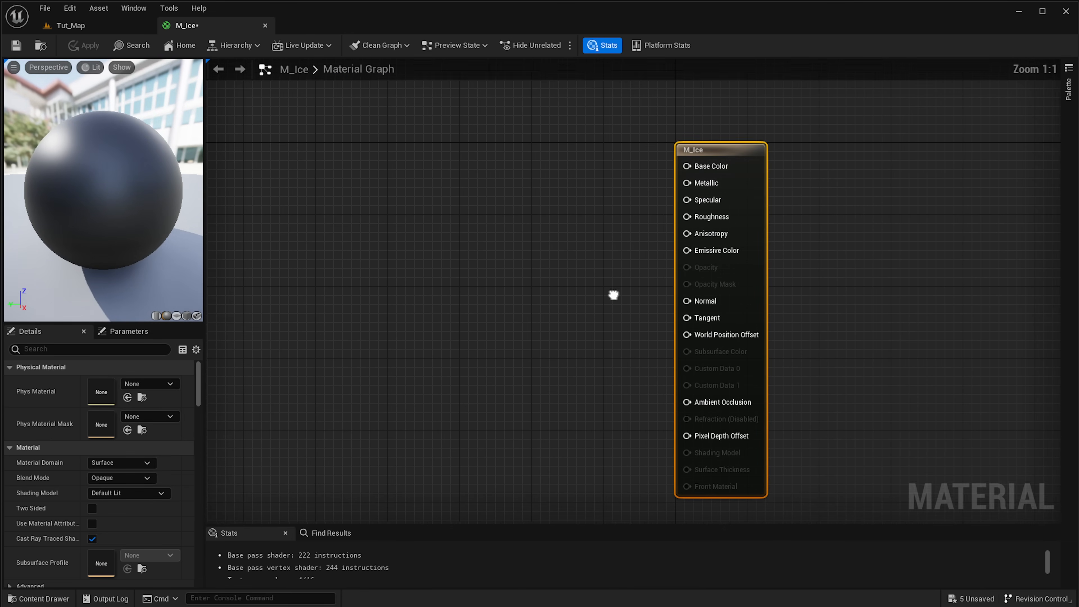
Move the M_Ice result node to the right in the material graph to free space for nodes
{"action": "left_click_drag", "start_coordinate": [763, 288], "coordinate": [876, 282]}
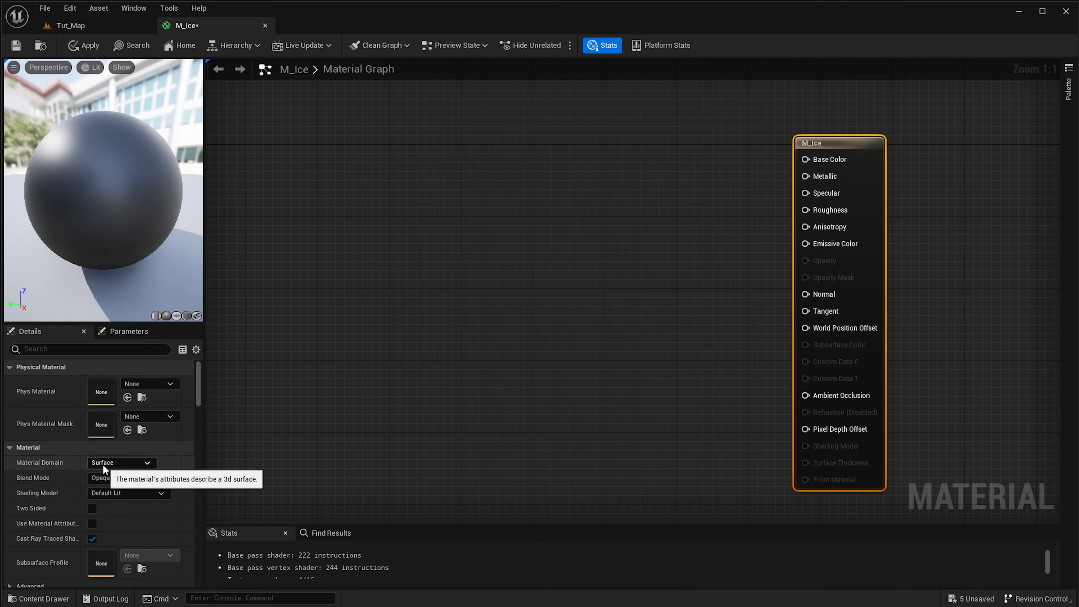
{"action": "right_click_drag", "start_coordinate": [678, 331], "coordinate": [698, 331]}
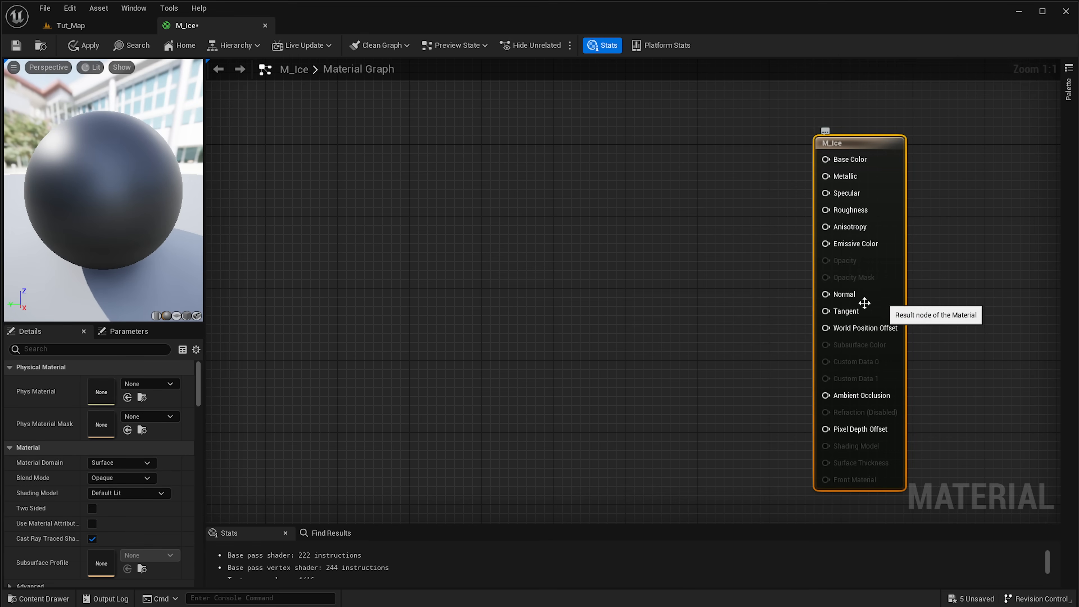
{"action": "right_click_drag", "start_coordinate": [864, 303], "coordinate": [931, 284]}
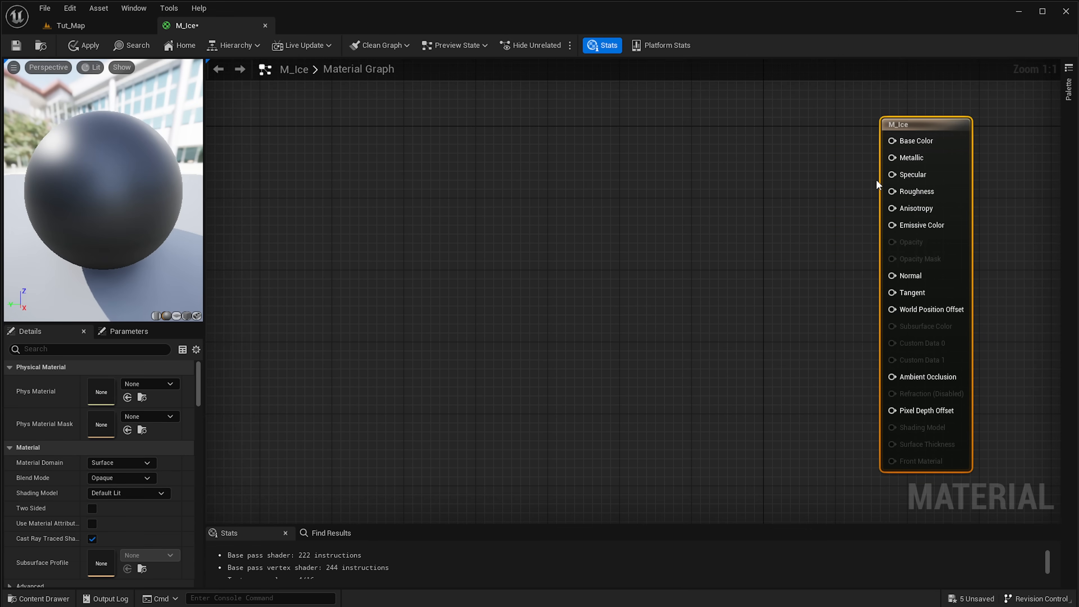
{"action": "left_click_drag", "start_coordinate": [893, 140], "coordinate": [749, 126]}
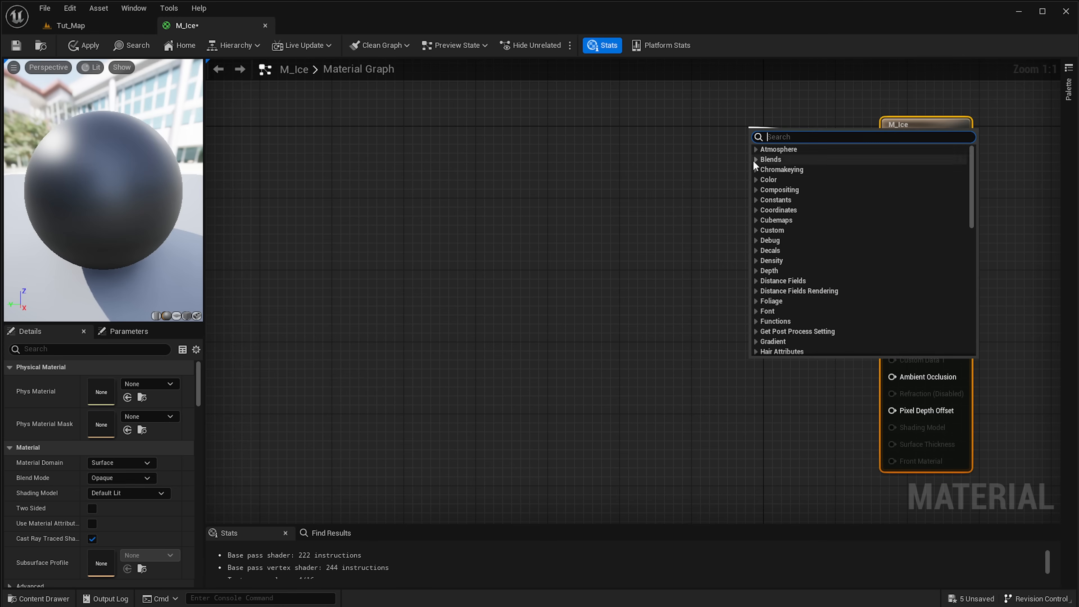
{"action": "key", "text": "Escape"}
{"action": "left_click", "coordinate": [808, 250]}
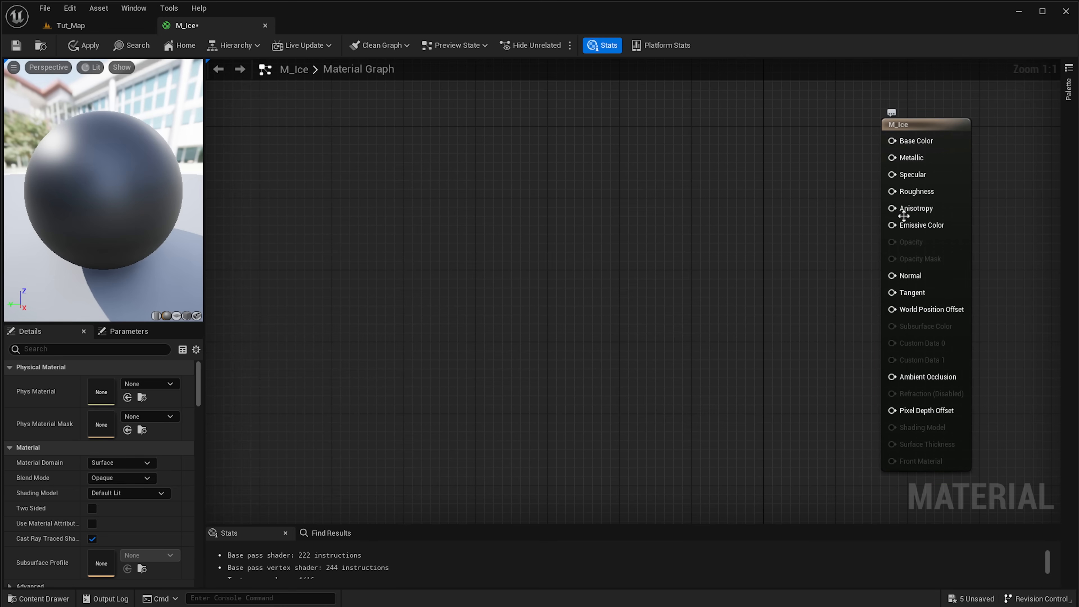
{"action": "left_click_drag", "start_coordinate": [897, 226], "coordinate": [726, 232]}
{"action": "left_click", "coordinate": [706, 249]}
{"action": "left_click_drag", "start_coordinate": [897, 276], "coordinate": [755, 279]}
{"action": "left_click", "coordinate": [642, 302]}
{"action": "left_click_drag", "start_coordinate": [893, 394], "coordinate": [708, 330]}
{"action": "left_click", "coordinate": [920, 251]}
{"action": "left_click", "coordinate": [953, 259]}
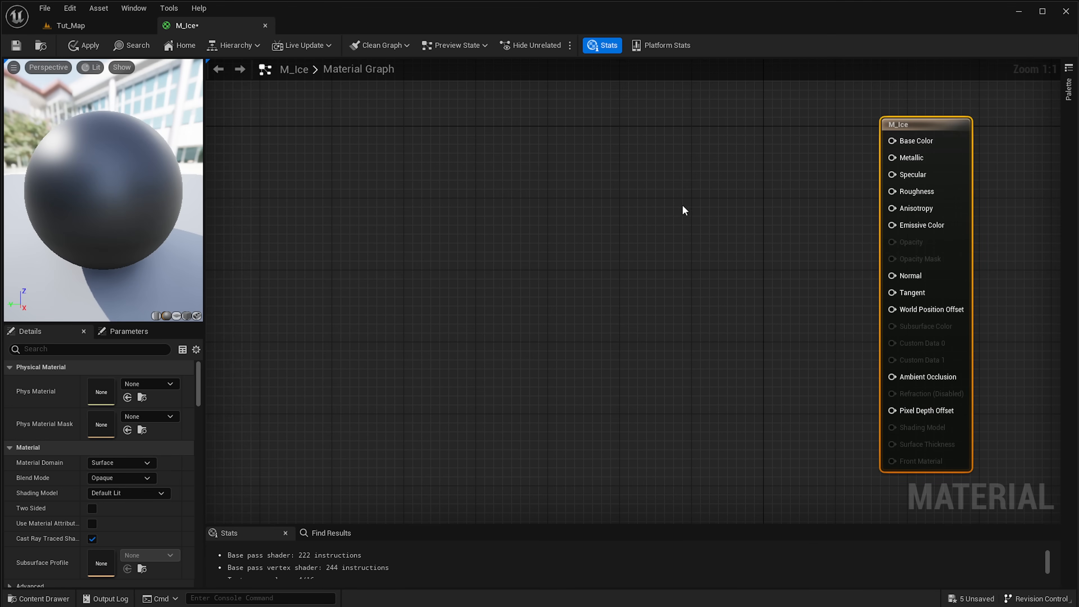
{"action": "right_click_drag", "start_coordinate": [650, 198], "coordinate": [721, 201]}
{"action": "left_click", "coordinate": [721, 201]}
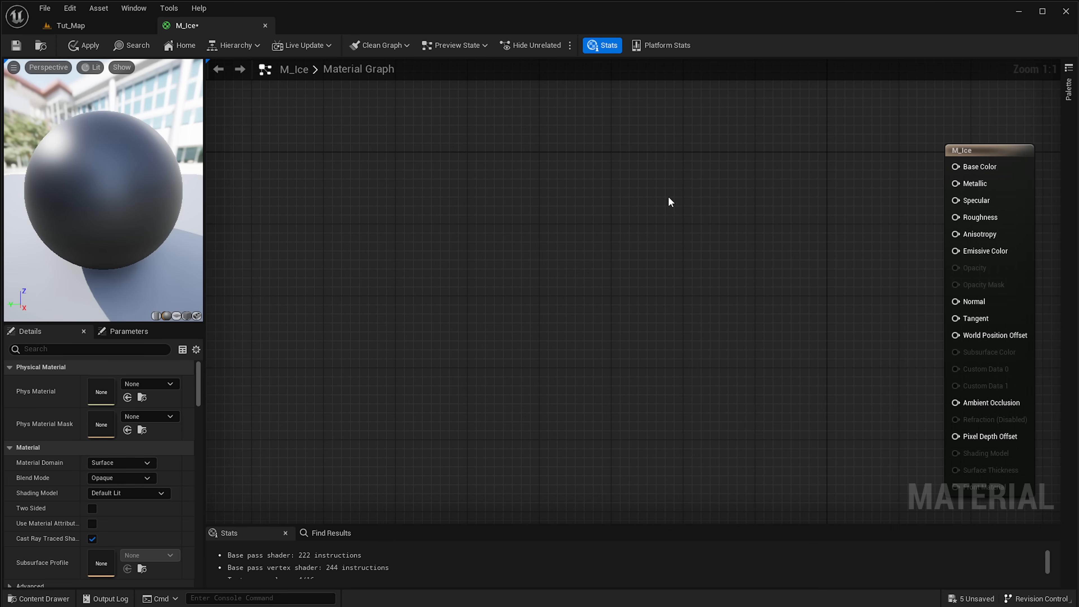
{"action": "right_click_drag", "start_coordinate": [755, 193], "coordinate": [766, 194]}
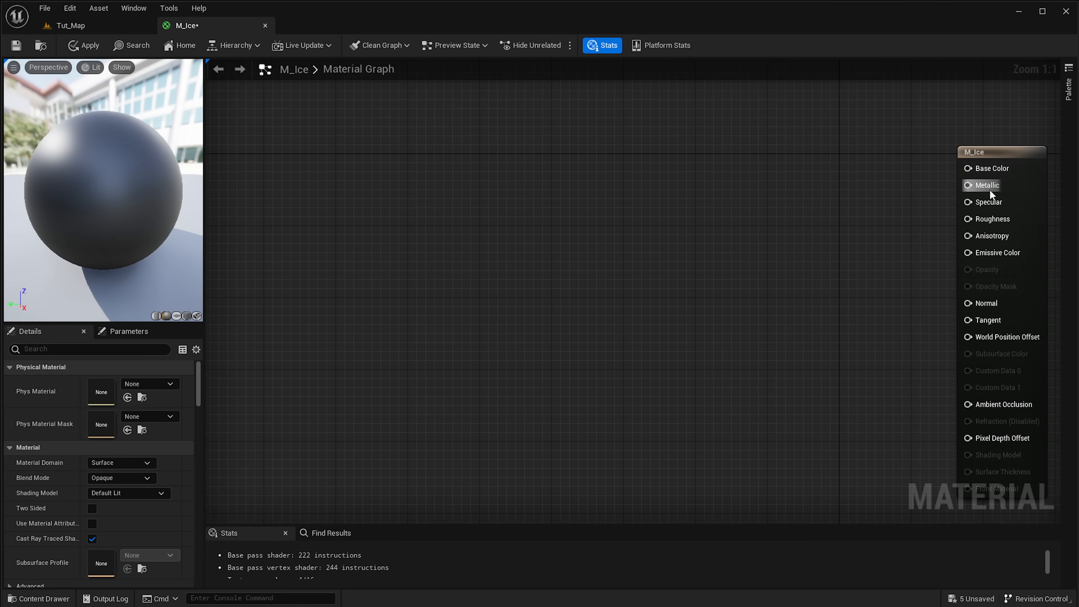
Add a Fresnel node in the empty graph area to the left of the M_Ice result node
{"action": "left_click", "coordinate": [1020, 203]}
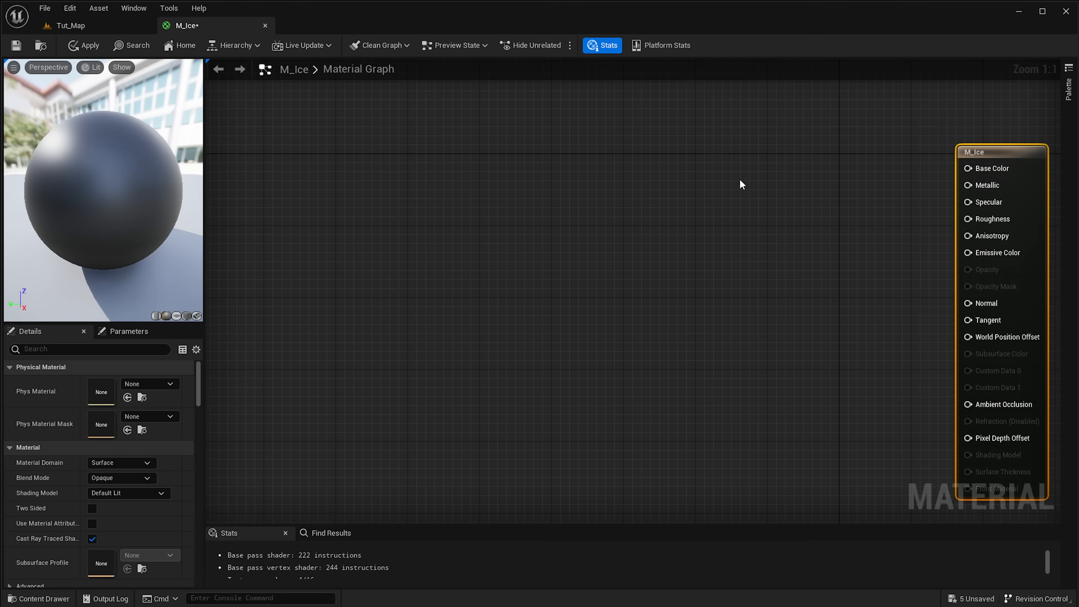
{"action": "left_click", "coordinate": [634, 169]}
{"action": "right_click_drag", "start_coordinate": [633, 169], "coordinate": [661, 172]}
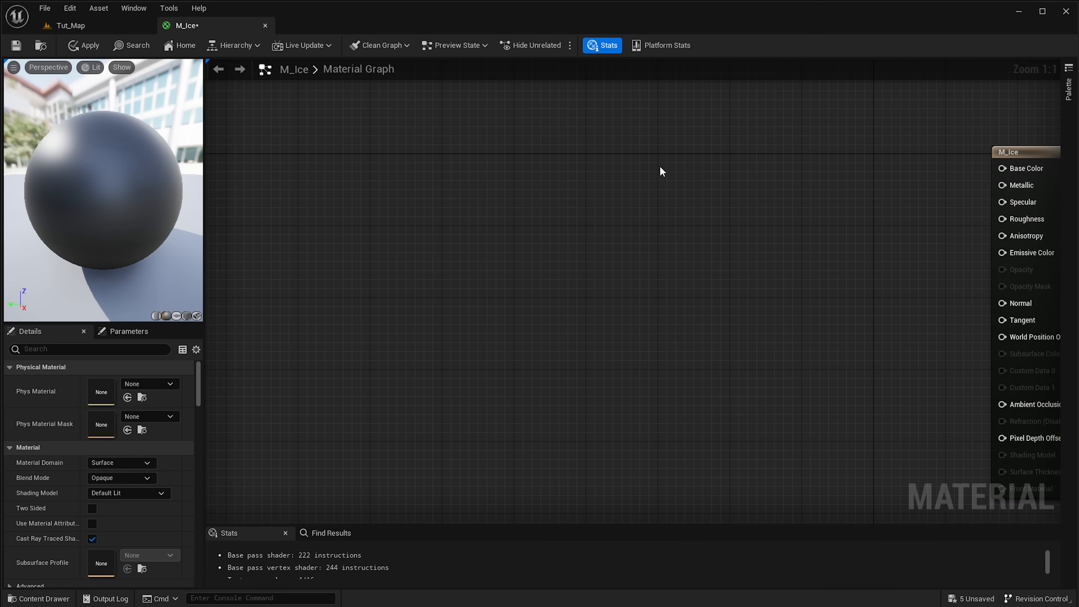
{"action": "right_click", "coordinate": [662, 173]}
{"action": "type", "text": "fresn"}
{"action": "key", "text": "Return"}
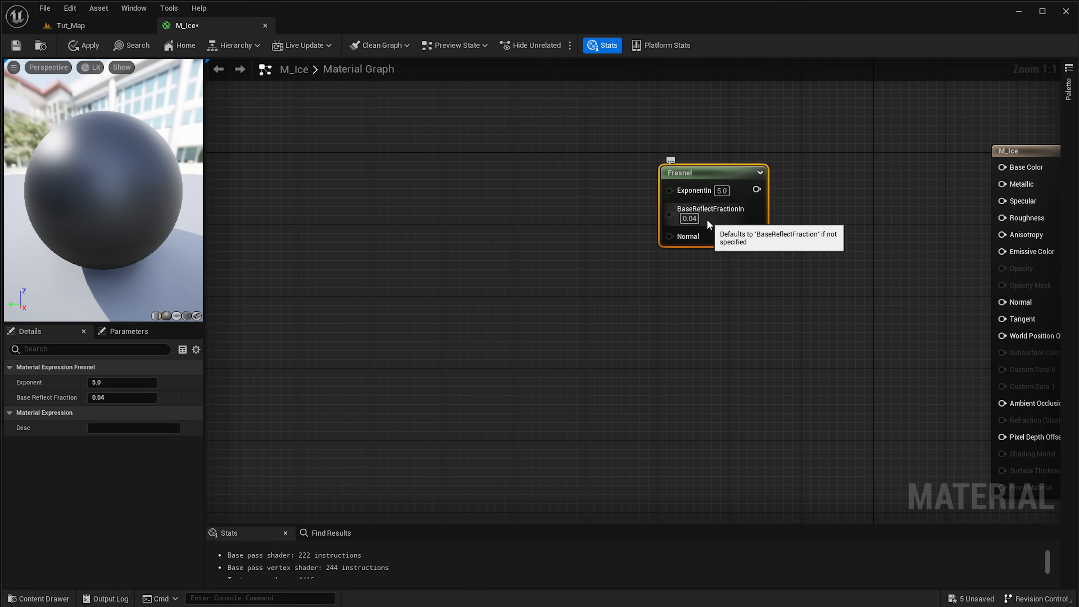
{"action": "left_click", "coordinate": [692, 263]}
{"action": "left_click_drag", "start_coordinate": [707, 168], "coordinate": [679, 168]}
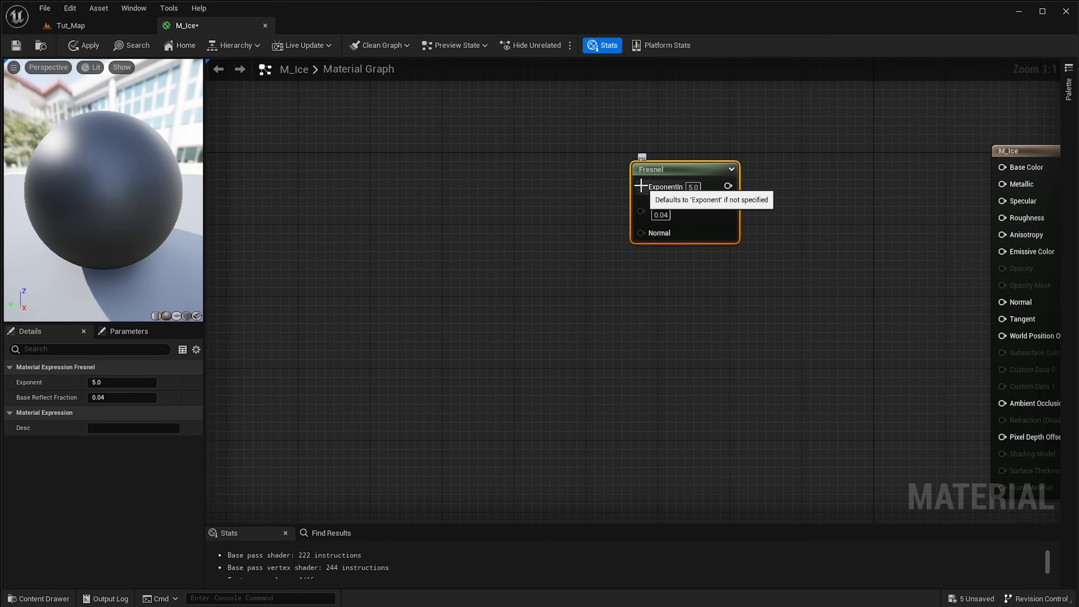
Create a scalar parameter named Exponent with default value 1 and connect it to the Fresnel node's ExponentIn input
{"action": "left_click", "coordinate": [489, 183]}
{"action": "type", "text": "Exp"}
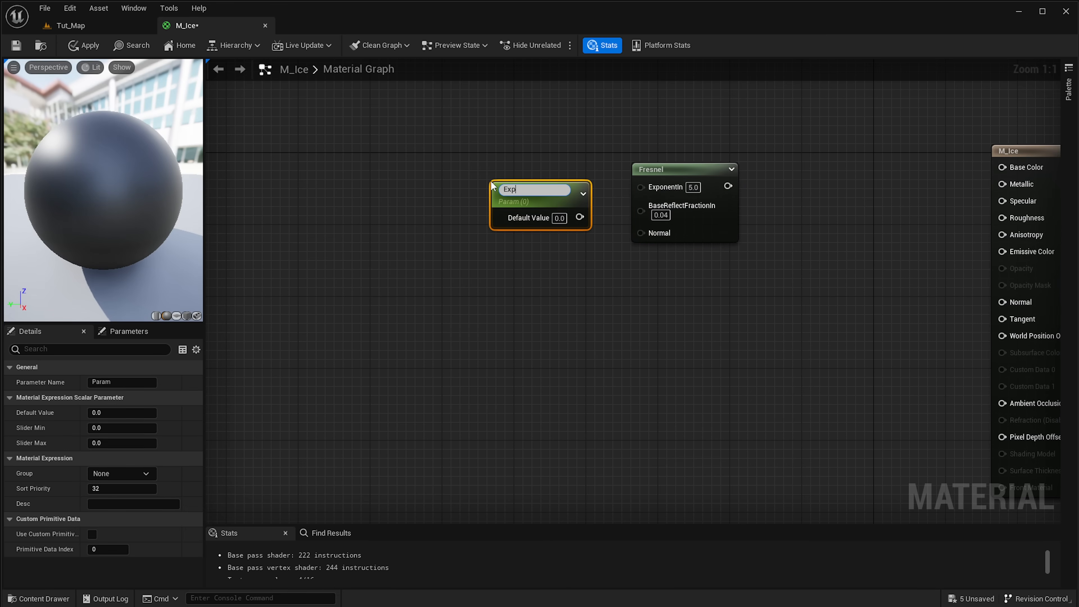
{"action": "type", "text": "onent"}
{"action": "key", "text": "Return"}
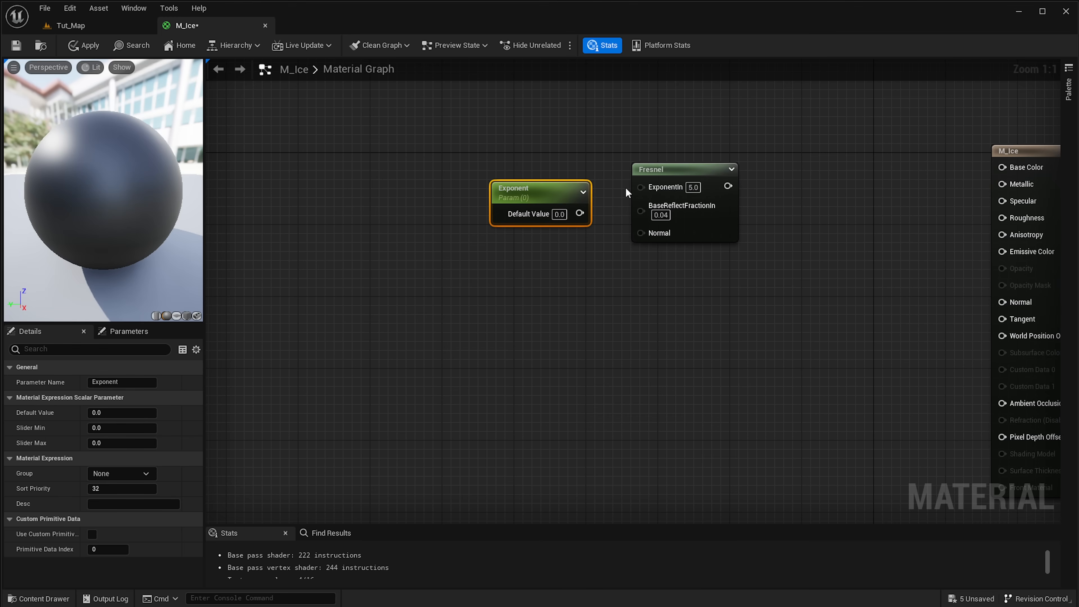
{"action": "left_click_drag", "start_coordinate": [581, 213], "coordinate": [641, 186]}
{"action": "type", "text": "1"}
{"action": "left_click", "coordinate": [557, 278]}
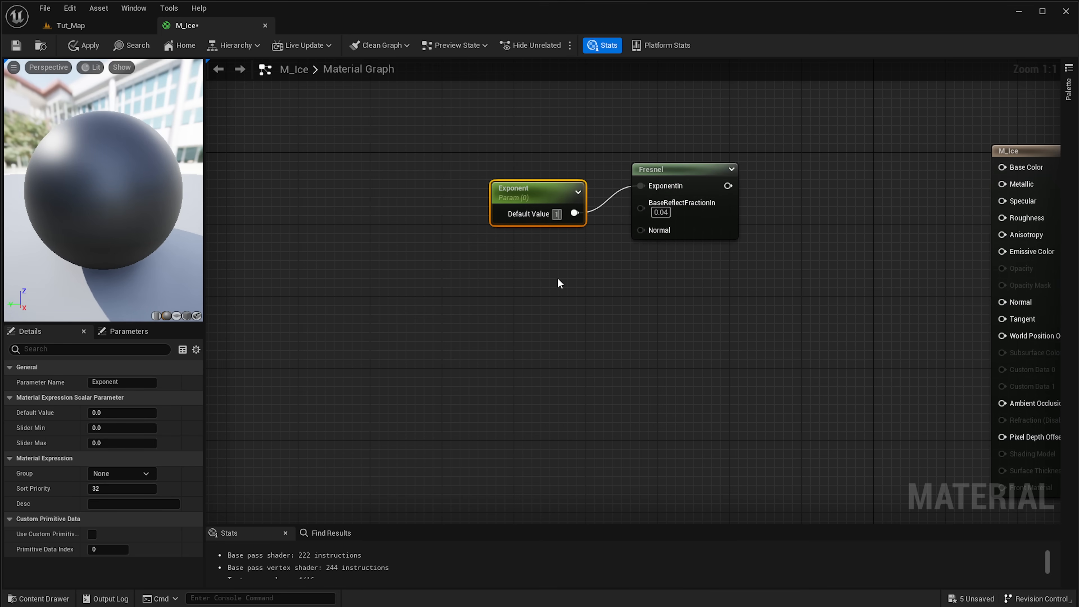
{"action": "left_click_drag", "start_coordinate": [544, 194], "coordinate": [531, 184]}
Move the Exponent and Fresnel nodes further left and connect the Fresnel output to M_Ice's Base Color
{"action": "right_click_drag", "start_coordinate": [699, 196], "coordinate": [604, 197]}
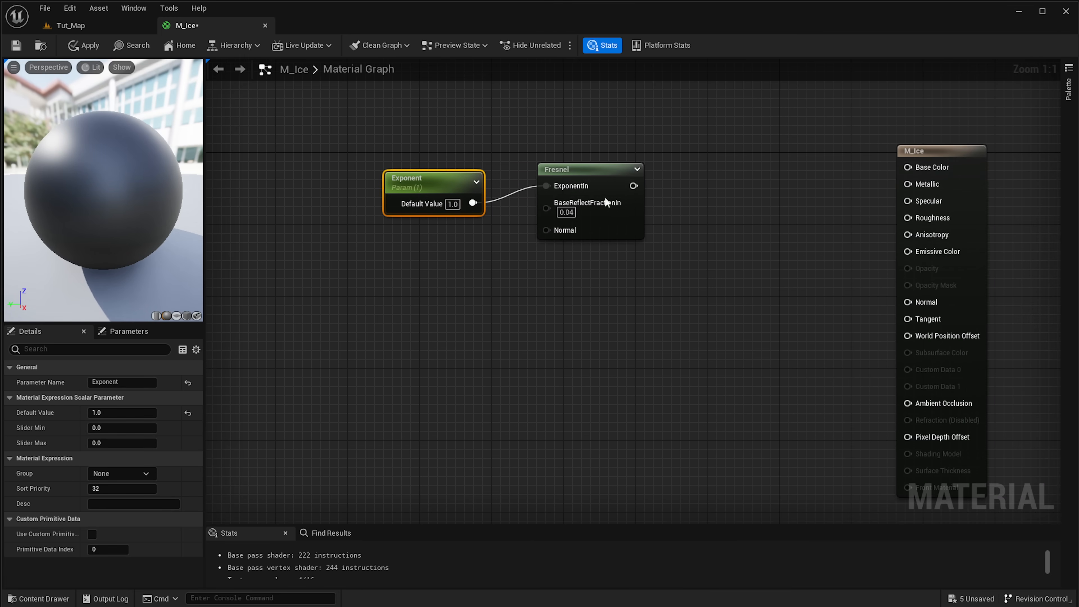
{"action": "left_click_drag", "start_coordinate": [636, 186], "coordinate": [739, 232]}
{"action": "right_click_drag", "start_coordinate": [723, 238], "coordinate": [722, 238]}
{"action": "left_click_drag", "start_coordinate": [621, 143], "coordinate": [397, 187]}
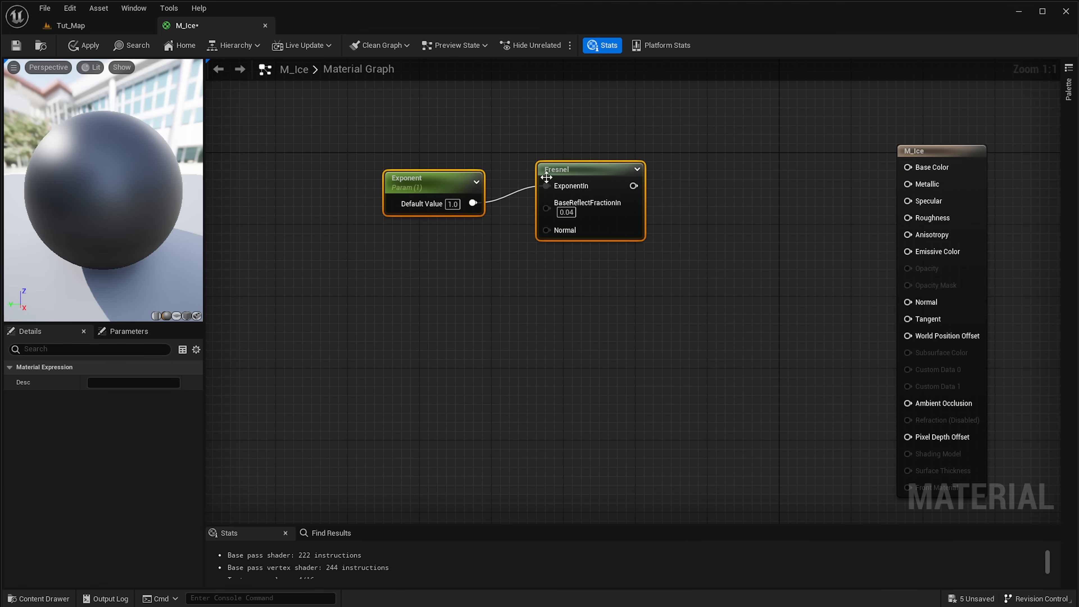
{"action": "left_click_drag", "start_coordinate": [542, 173], "coordinate": [451, 174]}
{"action": "left_click_drag", "start_coordinate": [544, 185], "coordinate": [908, 167]}
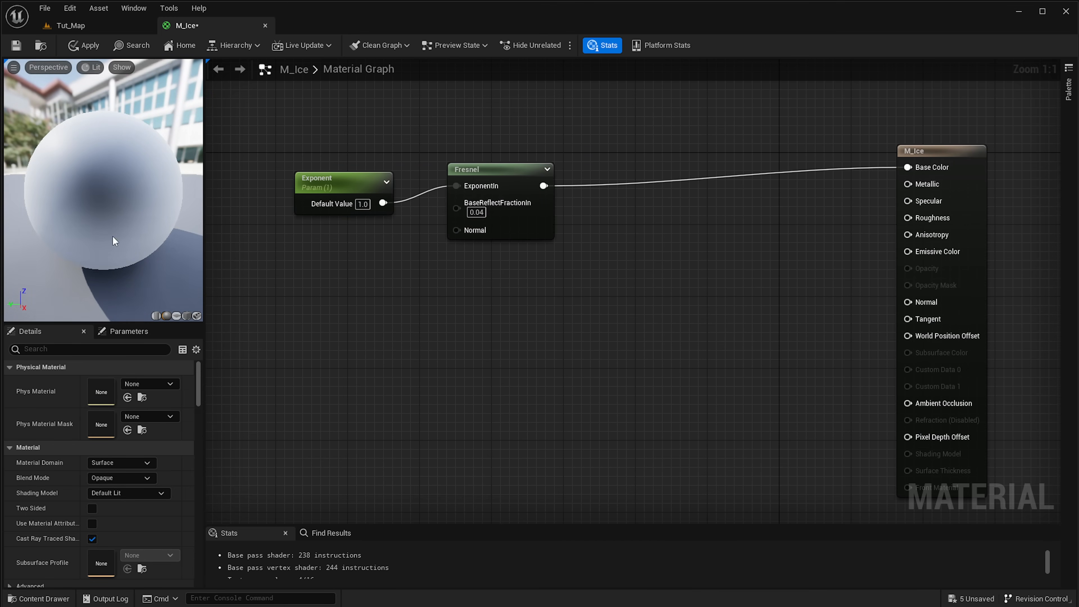
Examine the Fresnel effect in the preview on a plane from several angles and return to the sphere
{"action": "mouse_move", "coordinate": [114, 241]}
{"action": "left_mouse_down"}
{"action": "mouse_move", "coordinate": [149, 240]}
{"action": "mouse_move", "coordinate": [140, 254]}
{"action": "mouse_move", "coordinate": [119, 254]}
{"action": "left_mouse_up"}
{"action": "left_click", "coordinate": [176, 316]}
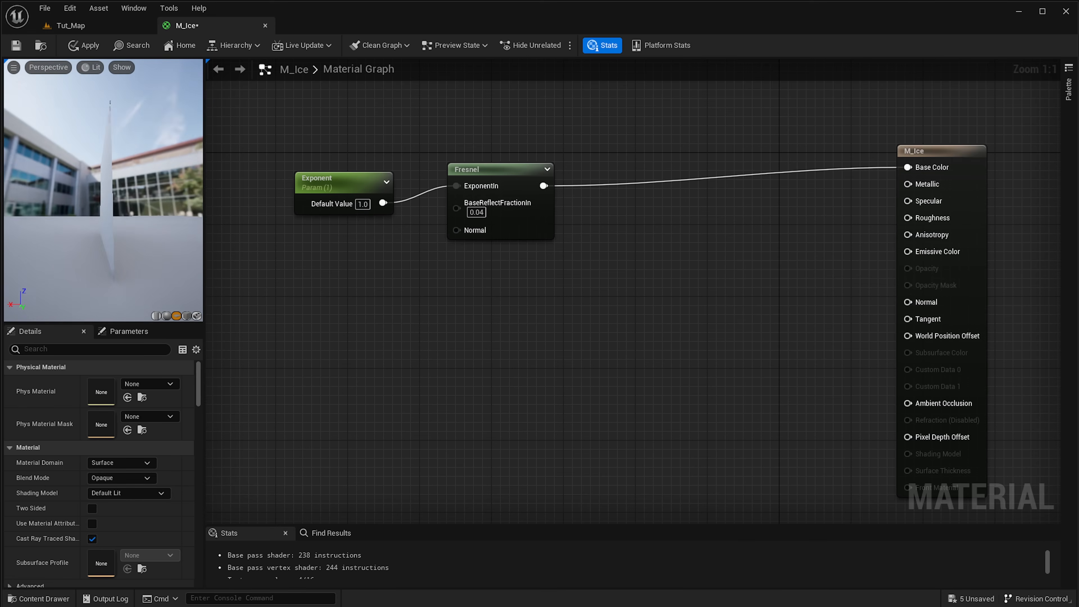
{"action": "mouse_move", "coordinate": [133, 211]}
{"action": "left_mouse_down"}
{"action": "mouse_move", "coordinate": [115, 212]}
{"action": "mouse_move", "coordinate": [133, 210]}
{"action": "left_mouse_up"}
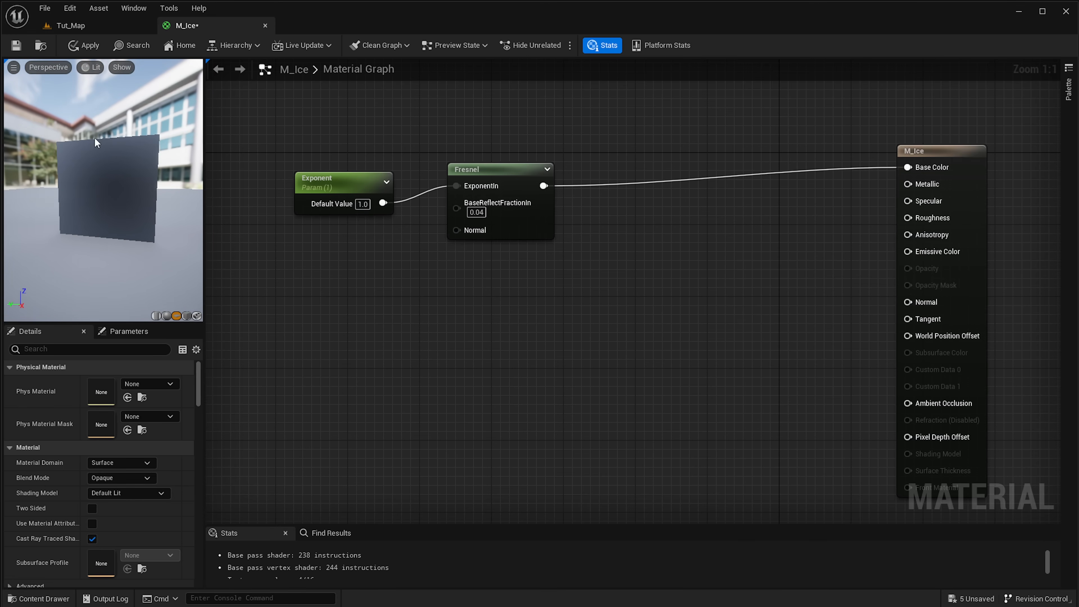
{"action": "left_click_drag", "start_coordinate": [55, 220], "coordinate": [93, 213]}
{"action": "left_click", "coordinate": [167, 317]}
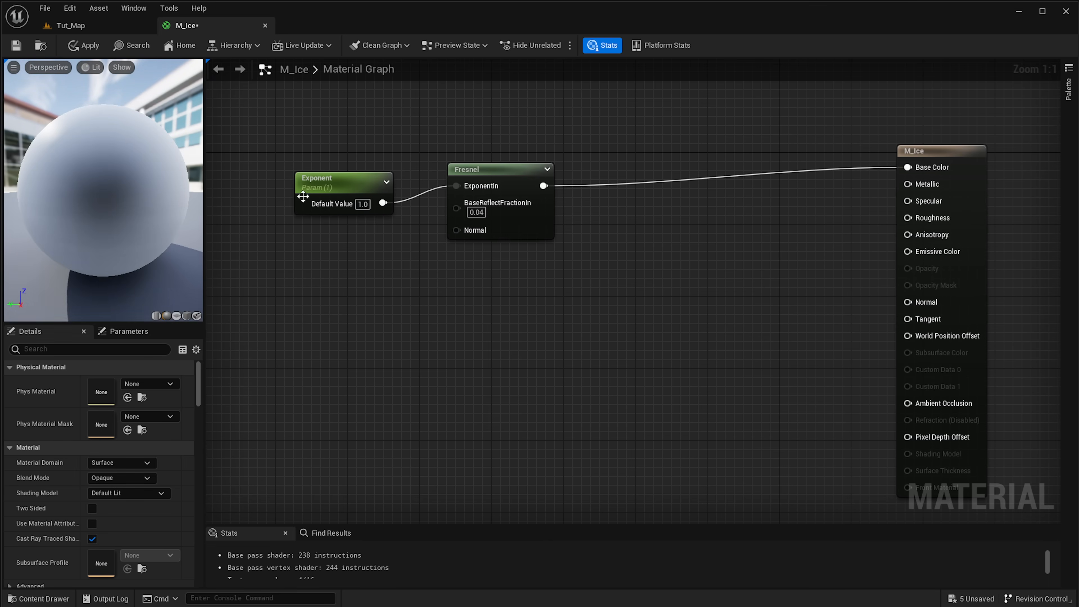
Place an Add node below and to the right of the Fresnel node and connect the Fresnel output to its A input
{"action": "right_click_drag", "start_coordinate": [534, 286], "coordinate": [561, 299]}
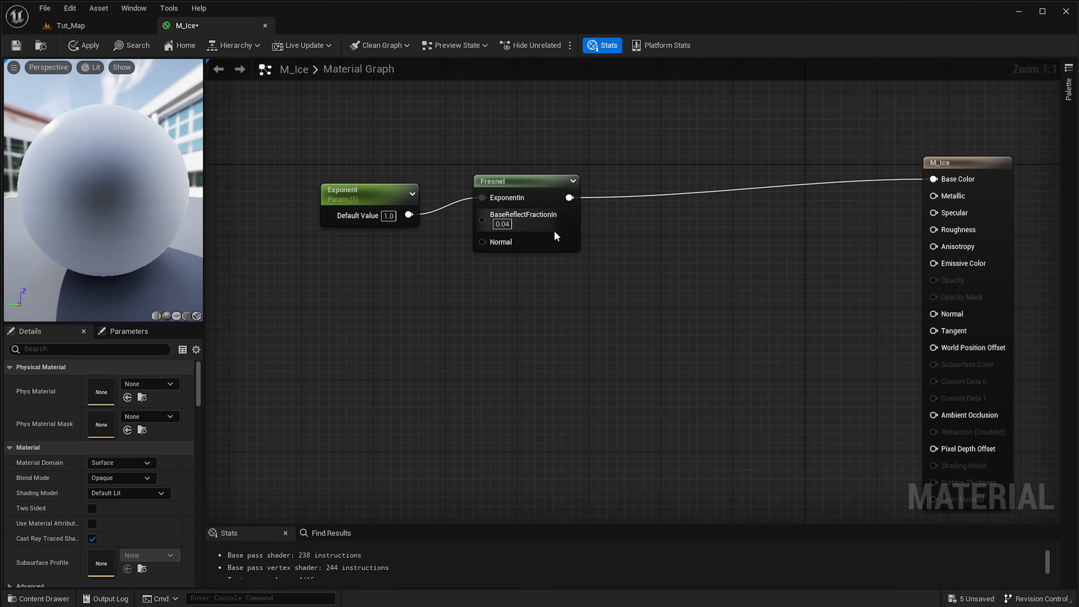
{"action": "key", "text": "a"}
{"action": "left_click", "coordinate": [688, 226]}
{"action": "left_click_drag", "start_coordinate": [703, 239], "coordinate": [695, 216]}
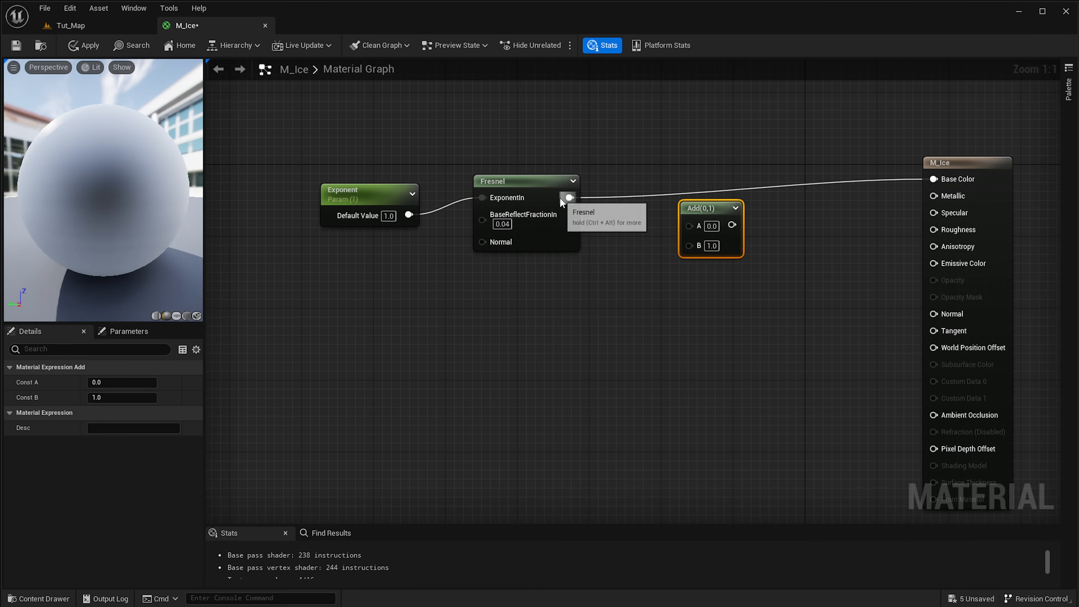
{"action": "left_click_drag", "start_coordinate": [570, 197], "coordinate": [690, 224]}
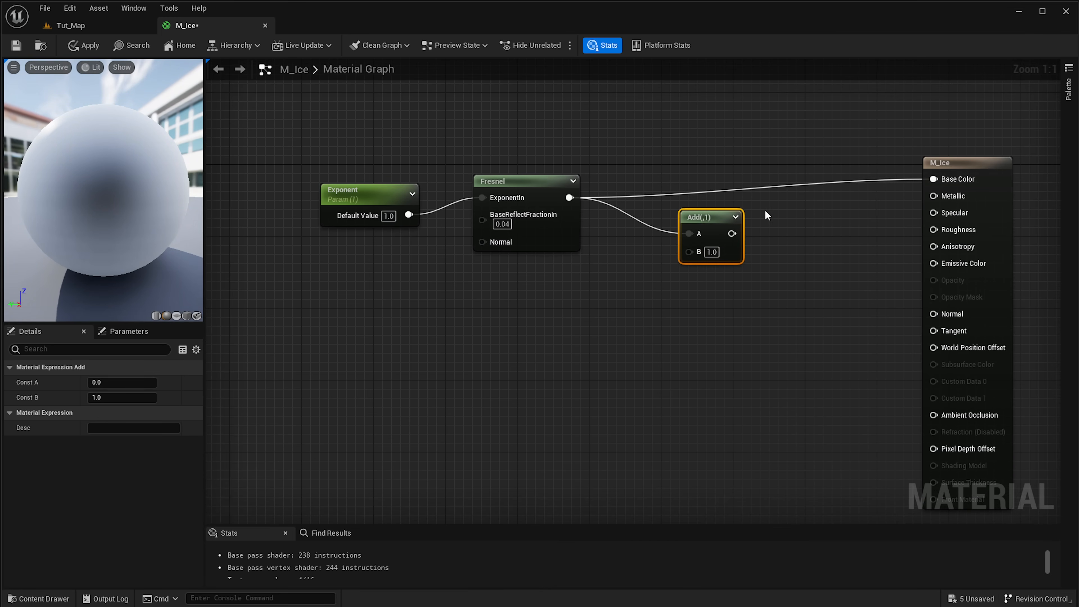
{"action": "right_click_drag", "start_coordinate": [611, 330], "coordinate": [741, 286]}
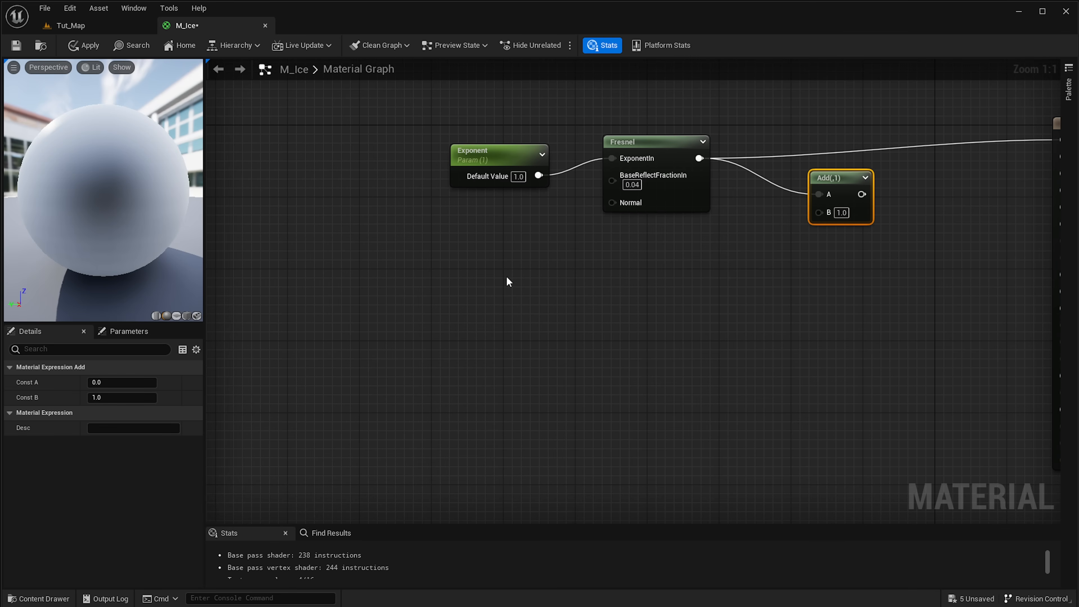
{"action": "right_click_drag", "start_coordinate": [651, 284], "coordinate": [672, 370]}
{"action": "left_click_drag", "start_coordinate": [863, 276], "coordinate": [863, 301]}
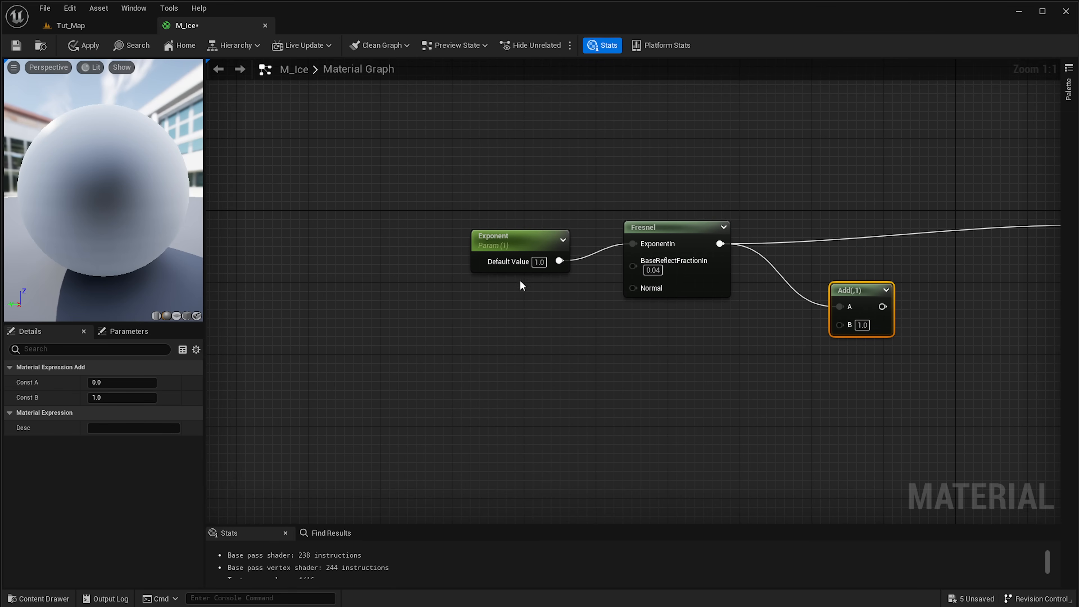
Create a Multiply node feeding the Add node's B input and position it below the Fresnel node
{"action": "right_click_drag", "start_coordinate": [741, 379], "coordinate": [666, 354]}
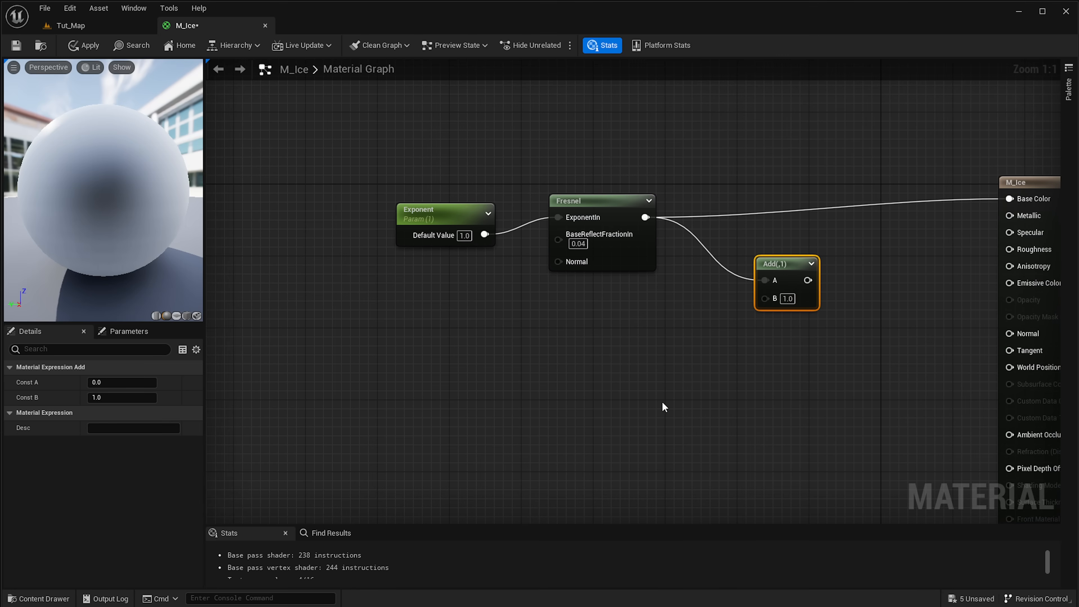
{"action": "right_click_drag", "start_coordinate": [662, 402], "coordinate": [588, 375]}
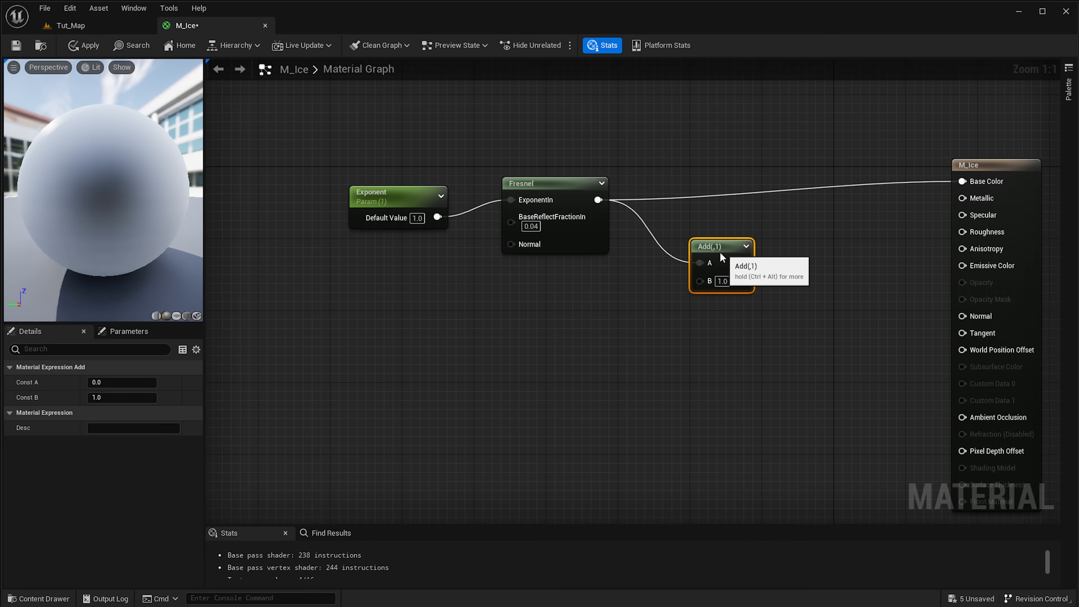
{"action": "right_click_drag", "start_coordinate": [510, 315], "coordinate": [548, 310]}
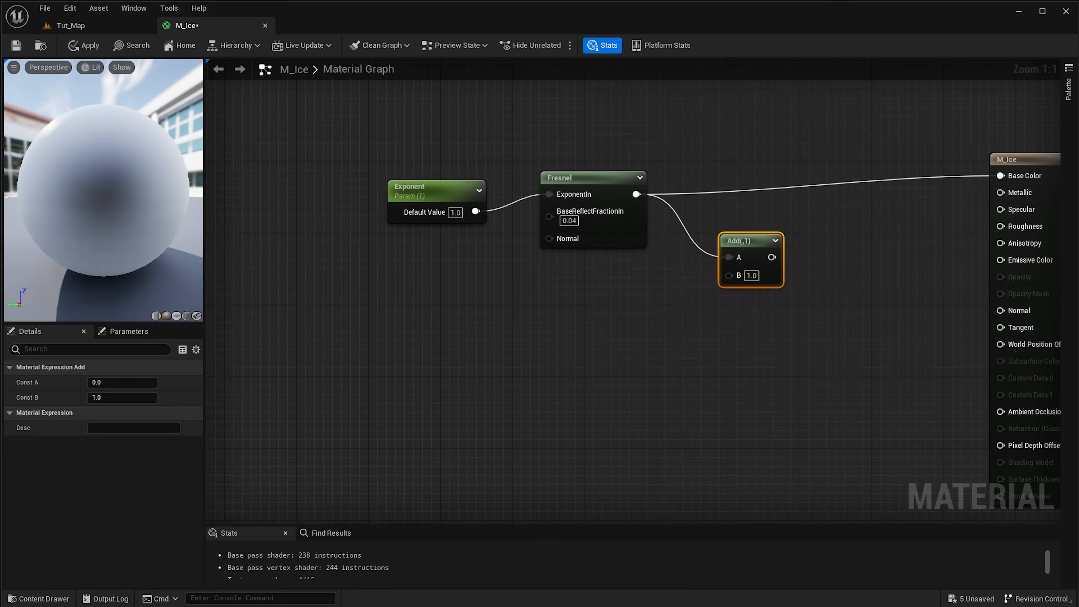
{"action": "left_click_drag", "start_coordinate": [741, 277], "coordinate": [463, 312]}
{"action": "type", "text": "mul"}
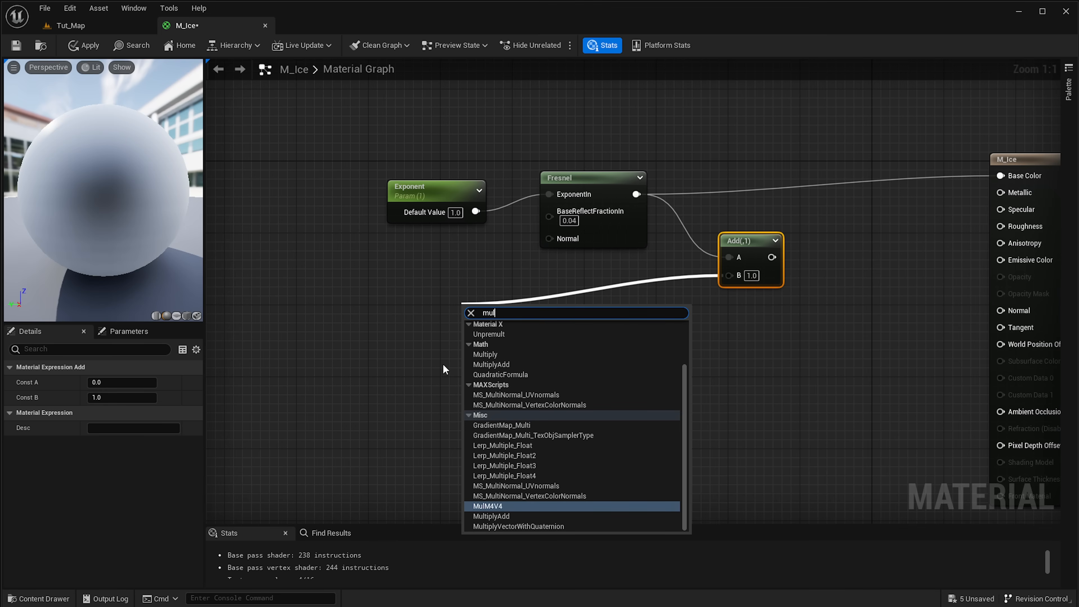
{"action": "left_click", "coordinate": [513, 354]}
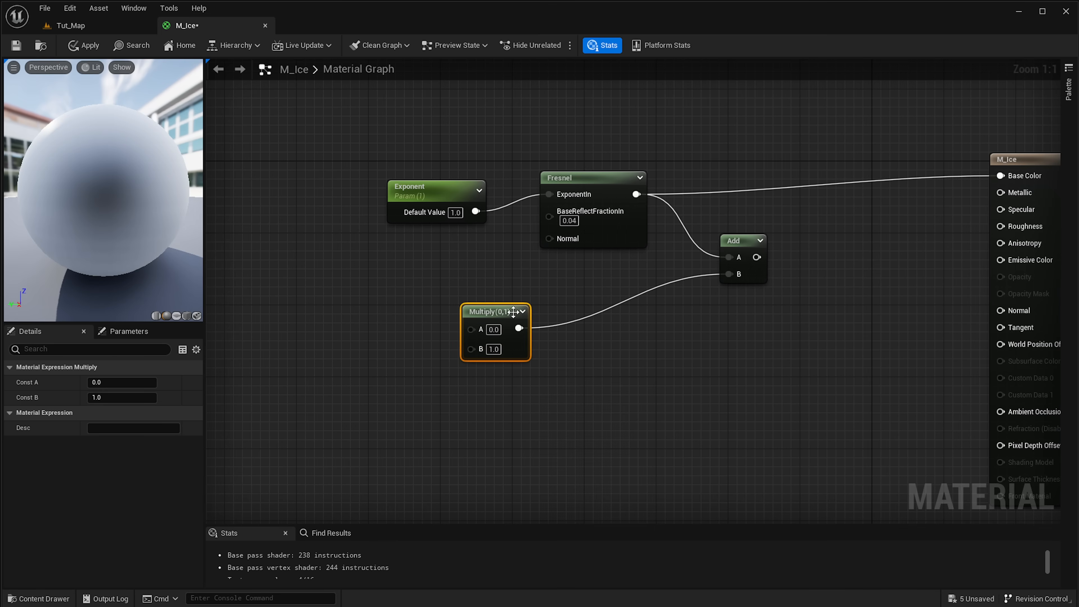
{"action": "mouse_move", "coordinate": [516, 313]}
{"action": "left_mouse_down"}
{"action": "mouse_move", "coordinate": [495, 314]}
{"action": "mouse_move", "coordinate": [531, 325]}
{"action": "left_mouse_up"}
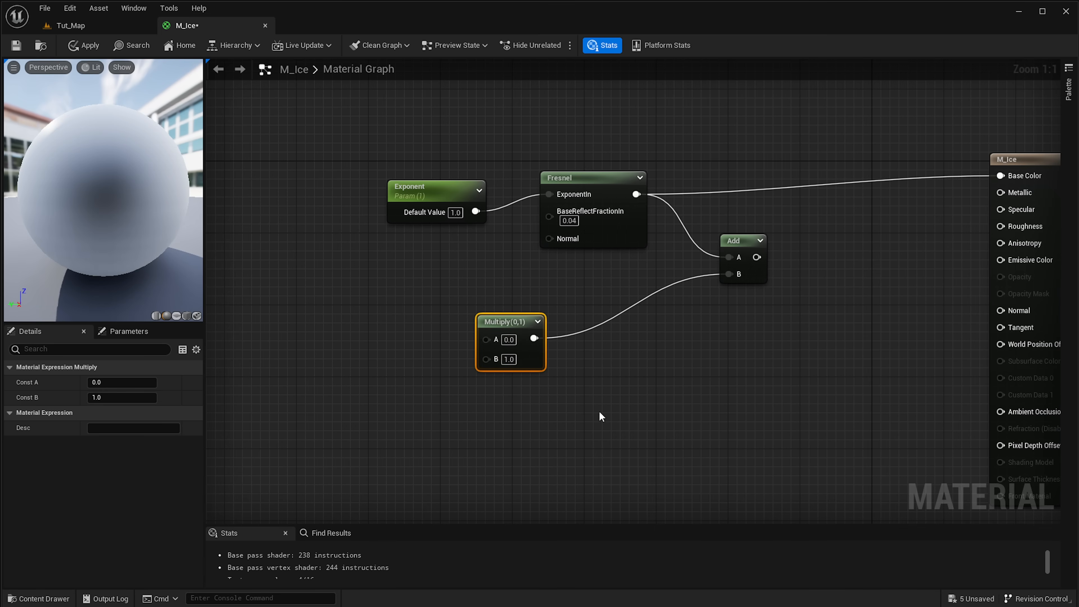
{"action": "left_click_drag", "start_coordinate": [500, 322], "coordinate": [527, 313]}
Add a LinearInterpolate node to the left of the Multiply node and connect its output to Multiply's A input
{"action": "right_click_drag", "start_coordinate": [398, 303], "coordinate": [484, 355]}
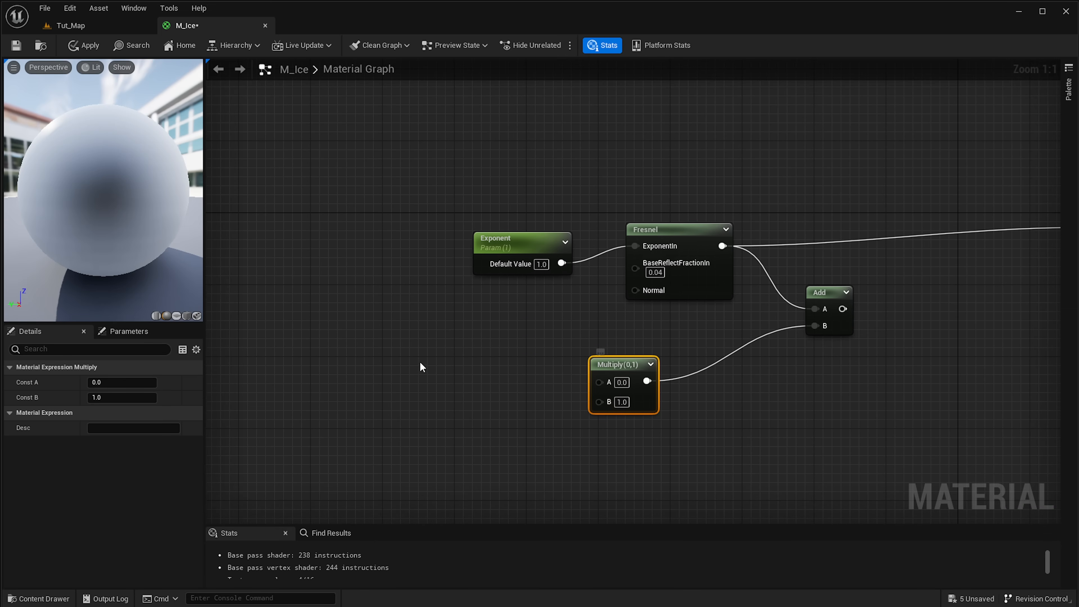
{"action": "right_click_drag", "start_coordinate": [422, 366], "coordinate": [542, 362]}
{"action": "right_click", "coordinate": [541, 361]}
{"action": "type", "text": "lerp"}
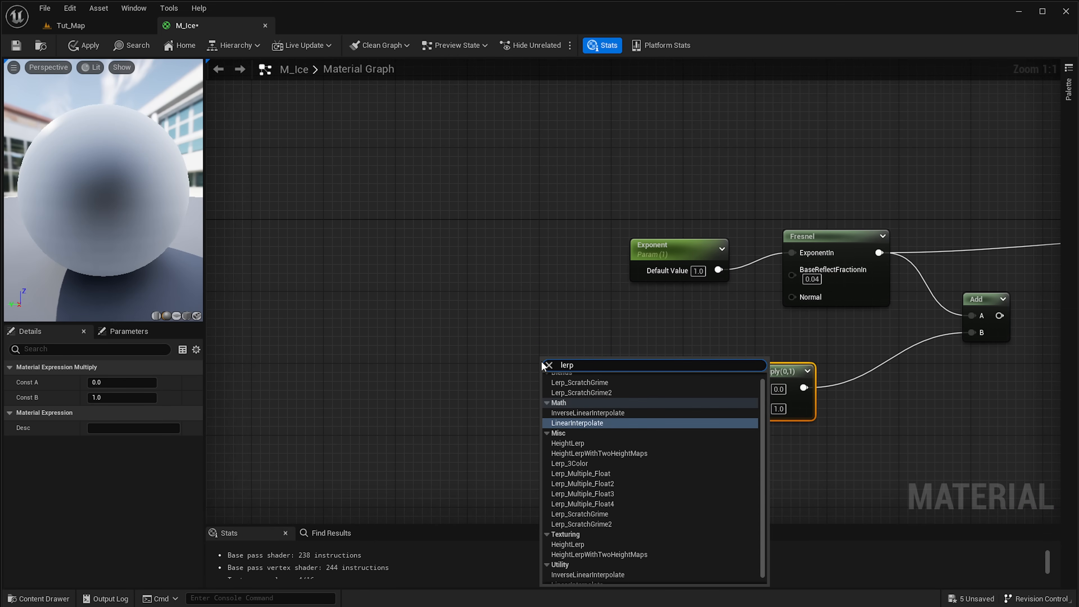
{"action": "key", "text": "Return"}
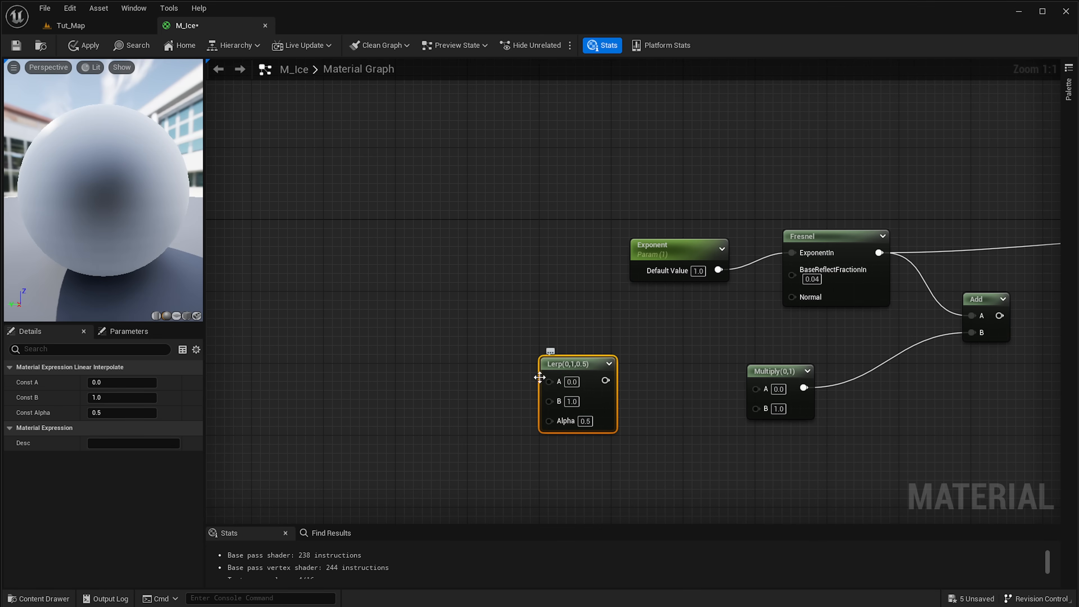
{"action": "left_click_drag", "start_coordinate": [549, 421], "coordinate": [416, 431]}
{"action": "left_click", "coordinate": [340, 404]}
{"action": "right_click_drag", "start_coordinate": [322, 395], "coordinate": [325, 281]}
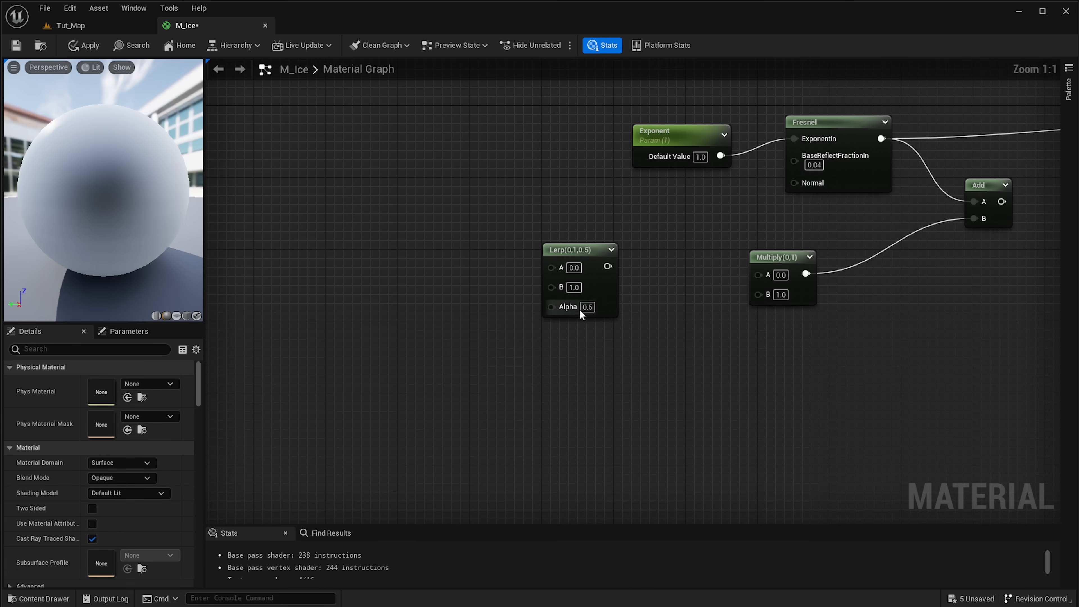
{"action": "left_click_drag", "start_coordinate": [607, 266], "coordinate": [755, 273]}
{"action": "left_click", "coordinate": [599, 255]}
Bring the cracked texture from the Ice_Material folder into the graph as a Texture Sample, above and left of the Lerp node
{"action": "right_click_drag", "start_coordinate": [600, 277], "coordinate": [718, 338]}
{"action": "left_click_drag", "start_coordinate": [657, 330], "coordinate": [551, 171]}
{"action": "left_click", "coordinate": [467, 151]}
{"action": "right_click_drag", "start_coordinate": [465, 150], "coordinate": [545, 293]}
{"action": "right_click_drag", "start_coordinate": [455, 377], "coordinate": [611, 282]}
{"action": "left_click", "coordinate": [829, 389]}
{"action": "left_click", "coordinate": [568, 286]}
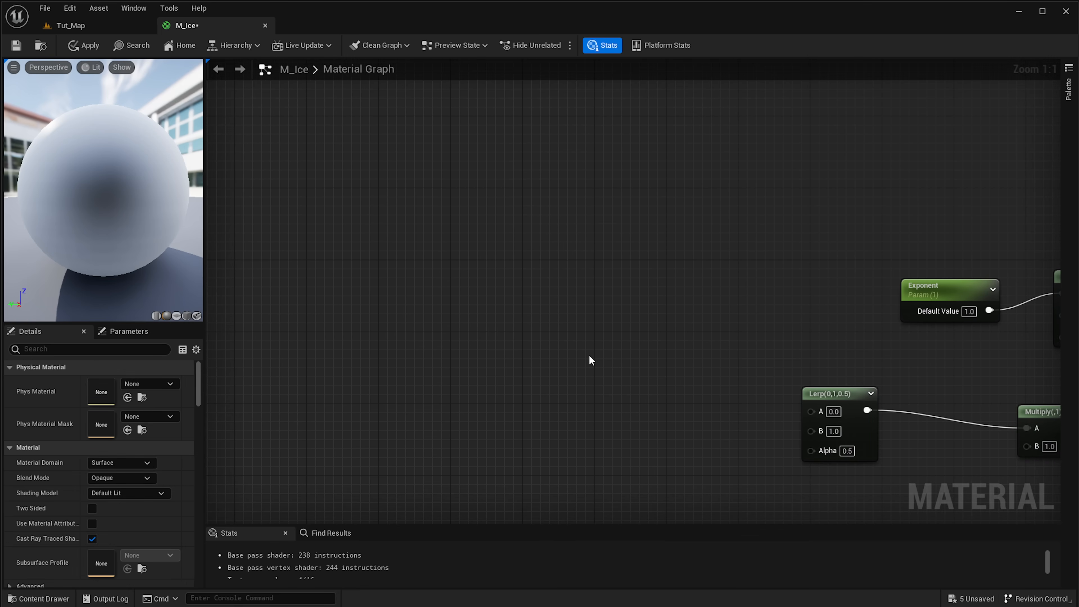
{"action": "key", "text": "ctrl+space"}
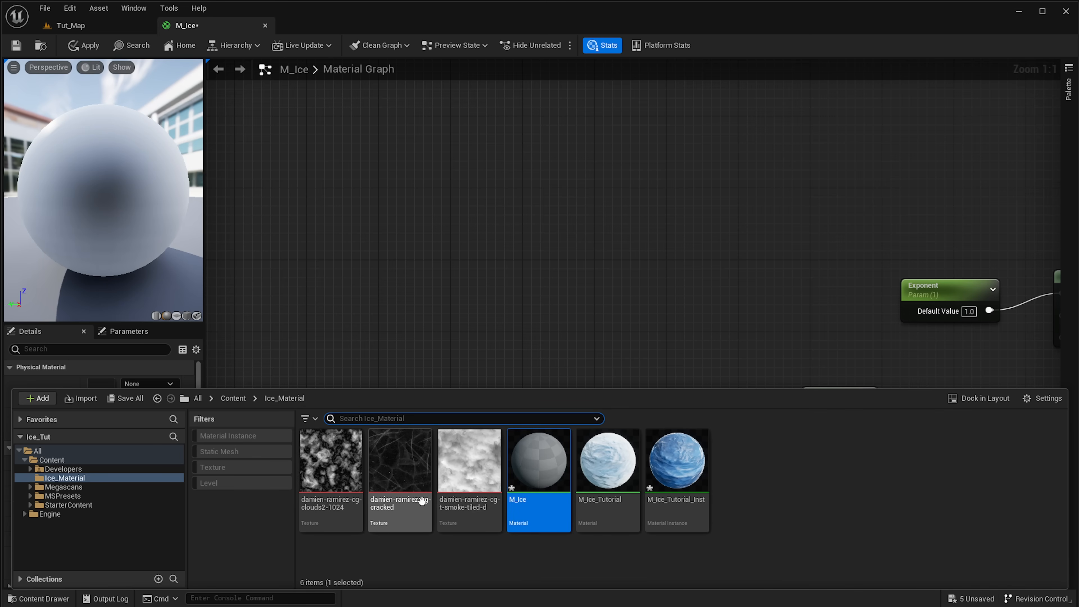
{"action": "left_click_drag", "start_coordinate": [406, 481], "coordinate": [565, 123]}
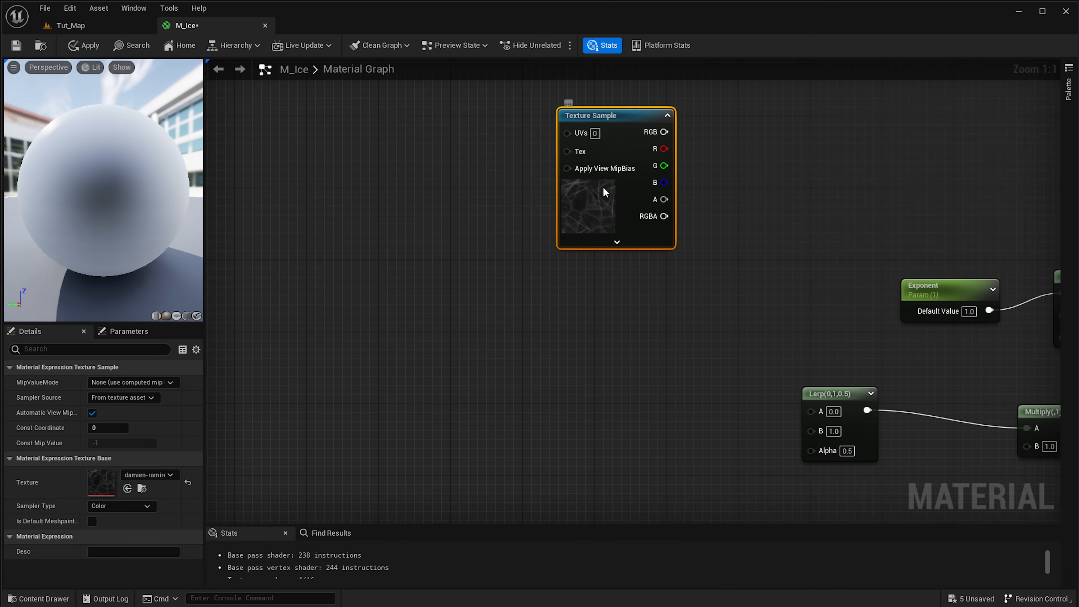
{"action": "left_click_drag", "start_coordinate": [603, 189], "coordinate": [595, 189]}
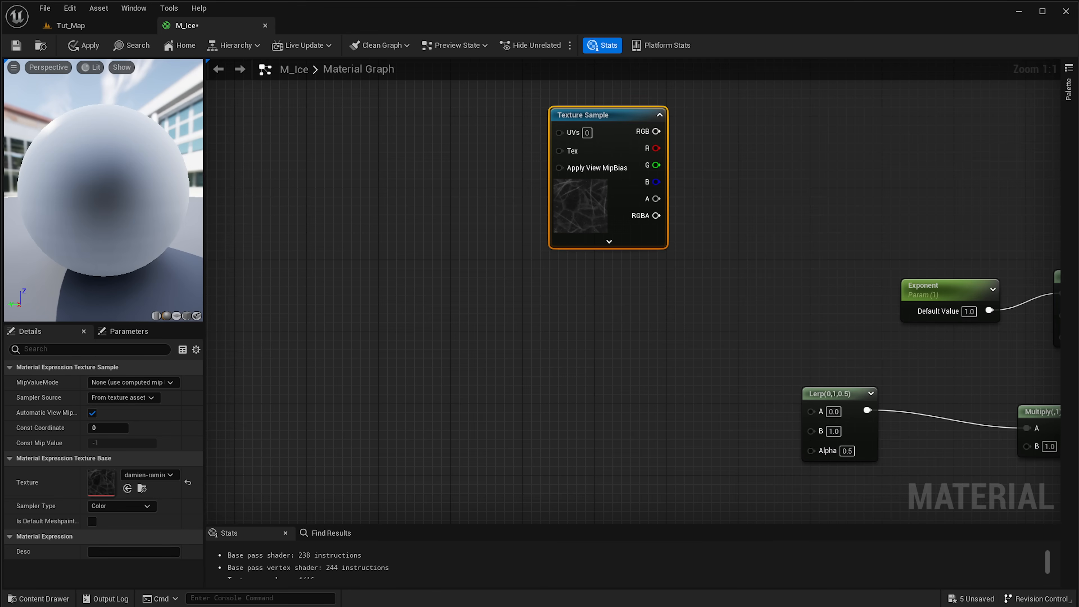
Bring the smoke-tiled-d texture from the Ice_Material folder into the graph as a Texture Sample below the cracked texture's node
{"action": "left_click", "coordinate": [453, 461]}
{"action": "right_click", "coordinate": [468, 405]}
{"action": "left_click", "coordinate": [398, 364]}
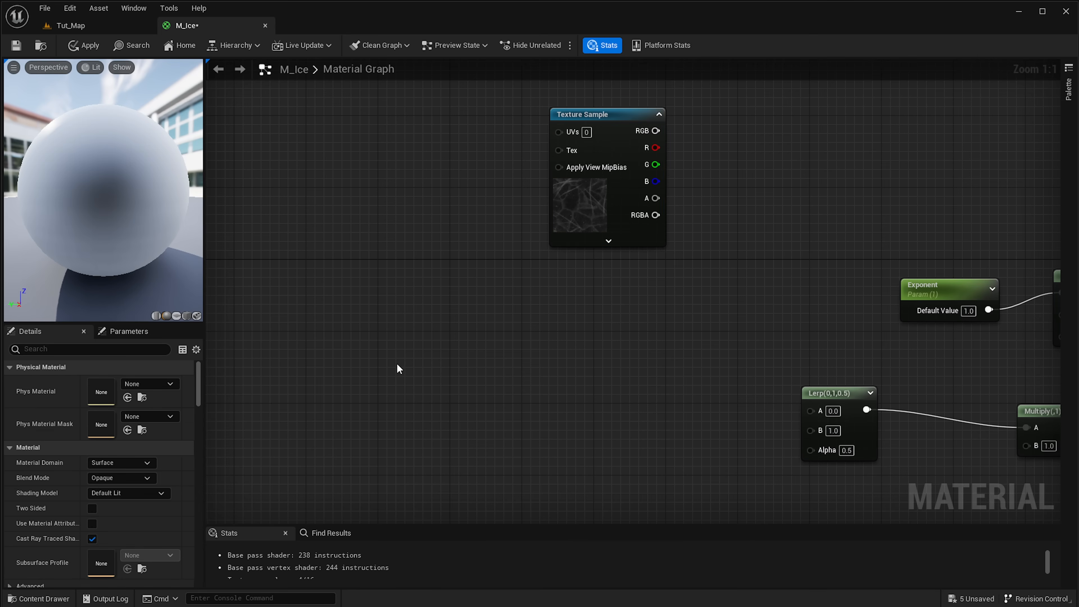
{"action": "key", "text": "ctrl+space"}
{"action": "left_click", "coordinate": [463, 483]}
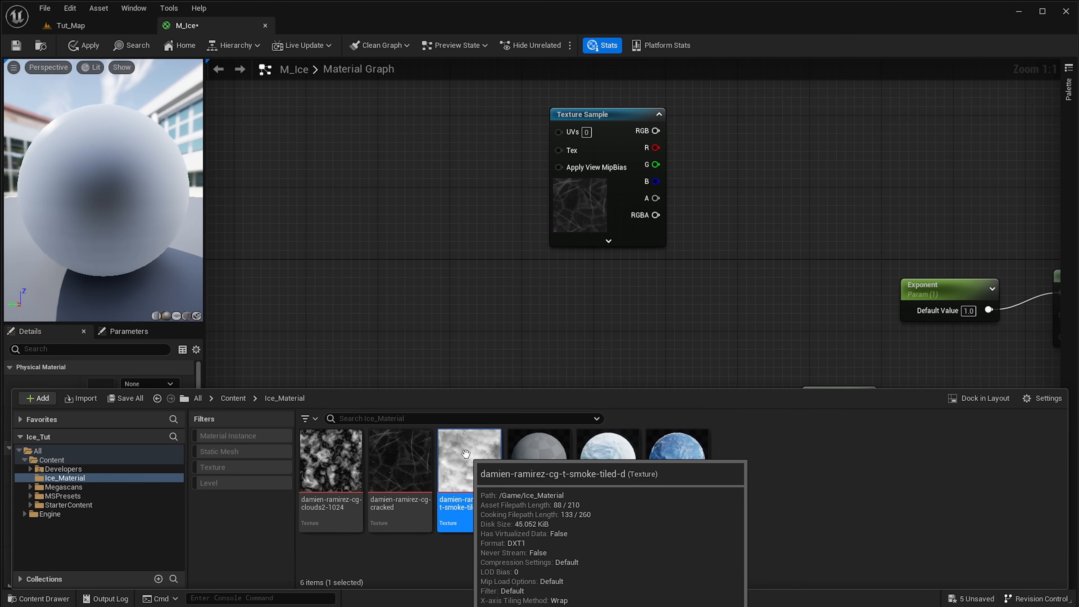
{"action": "left_click_drag", "start_coordinate": [465, 454], "coordinate": [550, 325]}
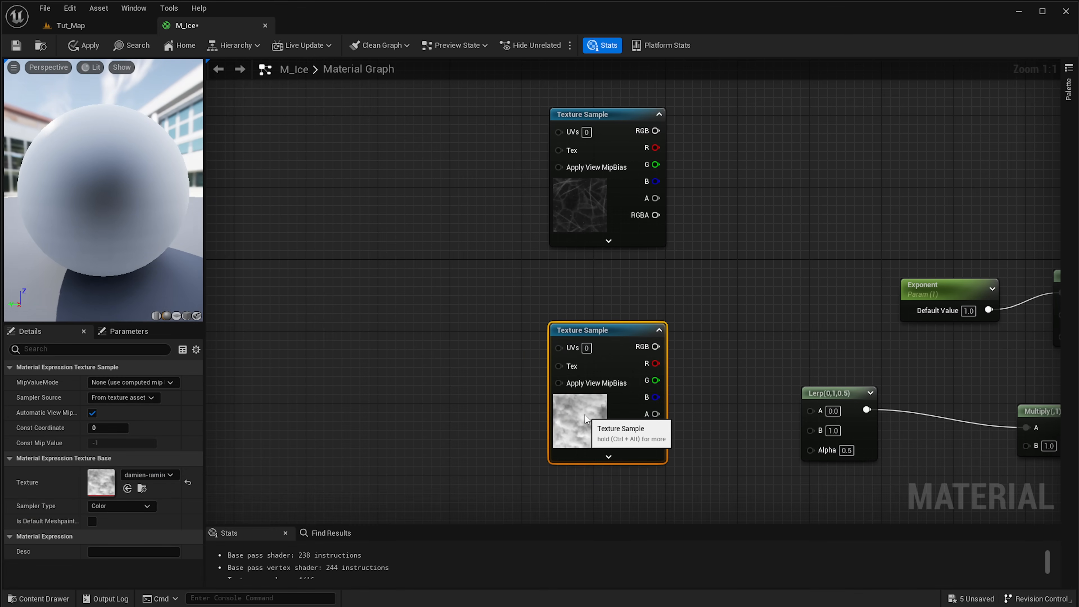
Move both Texture Samples farther left of the Lerp node and align the smoke sample beneath the cracked one
{"action": "right_click_drag", "start_coordinate": [664, 366], "coordinate": [599, 330]}
{"action": "scroll", "coordinate": [580, 319], "scroll_direction": "down", "scroll_amount": 1}
{"action": "left_click", "coordinate": [520, 231], "text": "shift"}
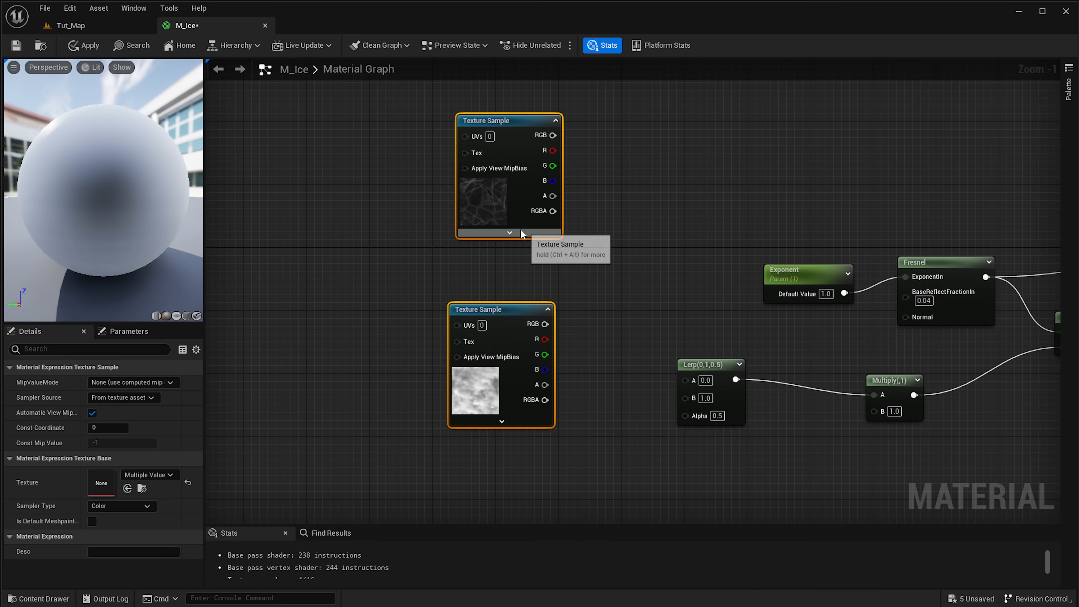
{"action": "left_click_drag", "start_coordinate": [521, 231], "coordinate": [433, 230]}
{"action": "left_click", "coordinate": [641, 284]}
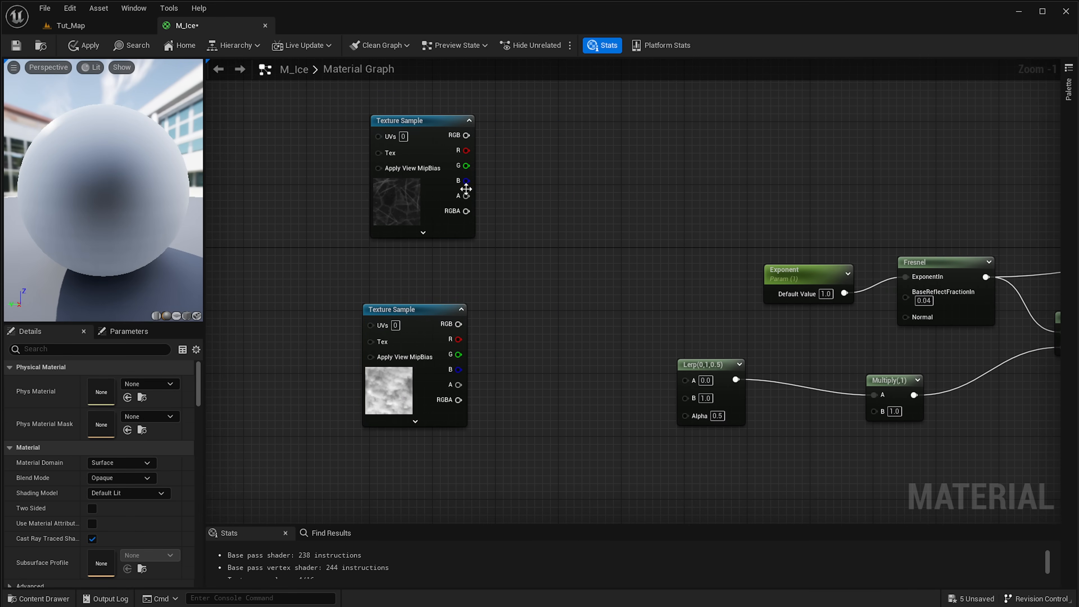
{"action": "left_click", "coordinate": [412, 335]}
{"action": "left_click_drag", "start_coordinate": [413, 336], "coordinate": [420, 343]}
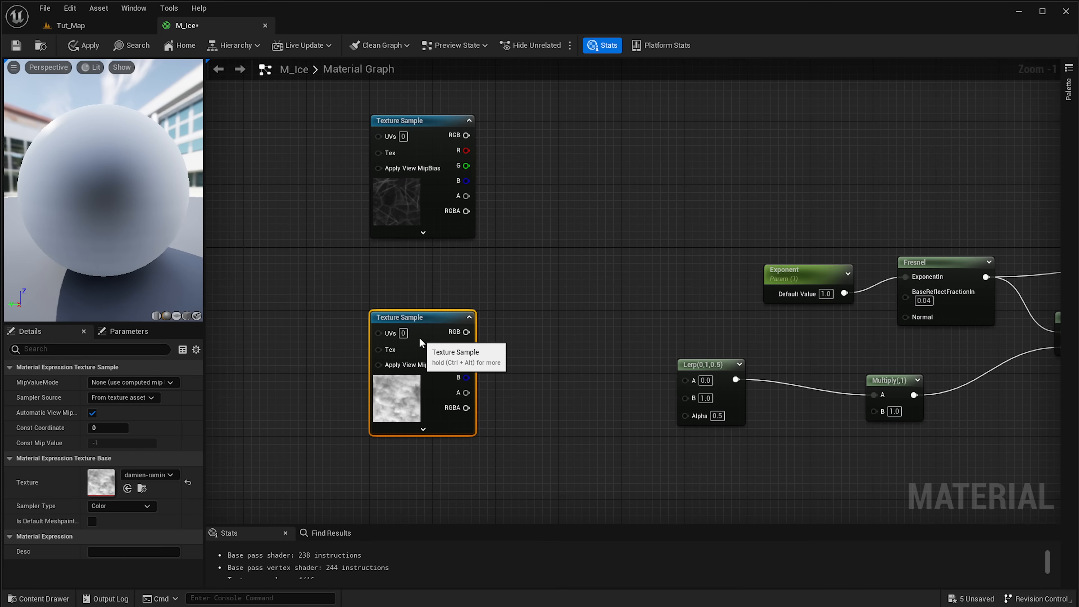
Create an Add node between the two Texture Samples and the Lerp node
{"action": "left_click", "coordinate": [560, 241]}
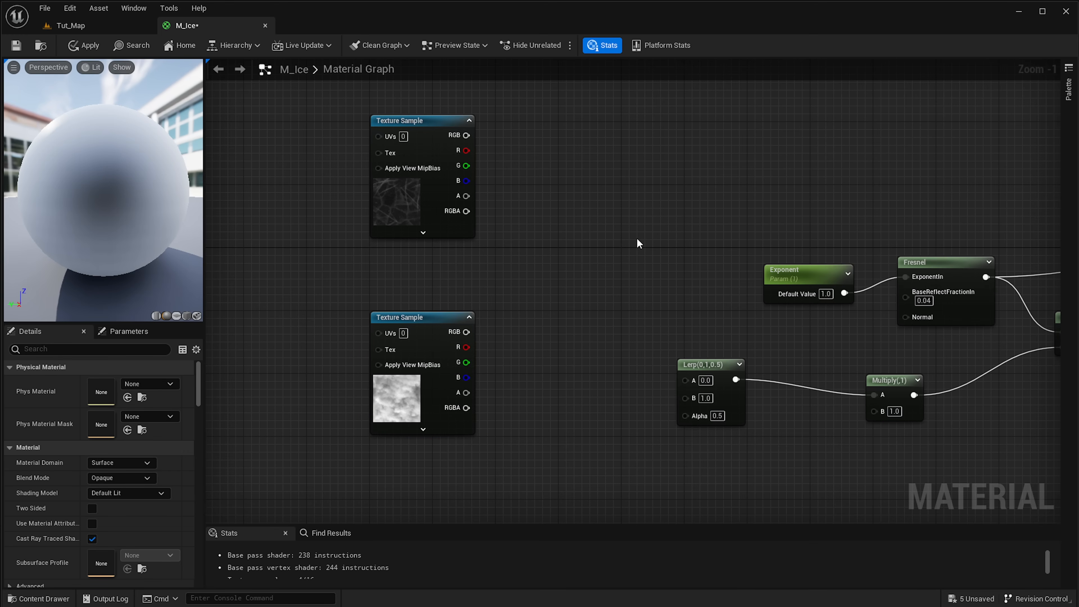
{"action": "left_click", "coordinate": [581, 238]}
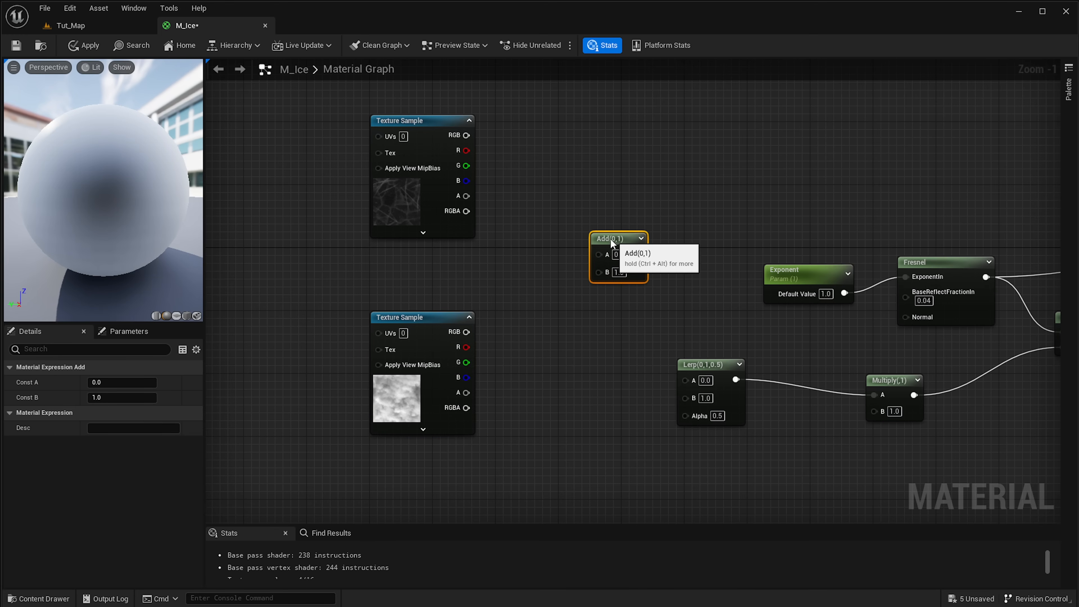
{"action": "key", "text": "ctrl+v"}
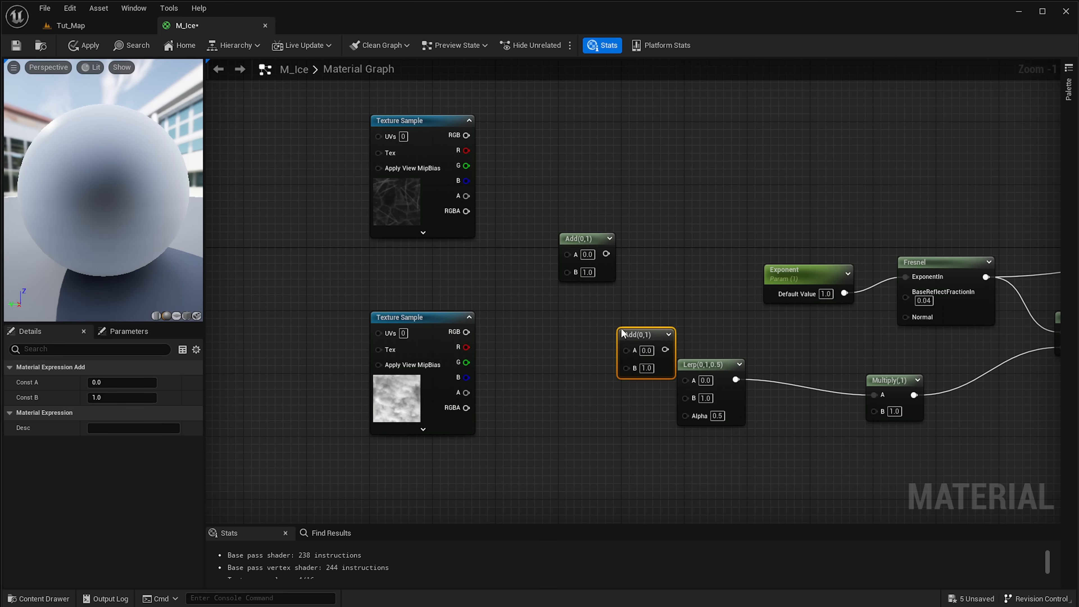
{"action": "left_click", "coordinate": [647, 326]}
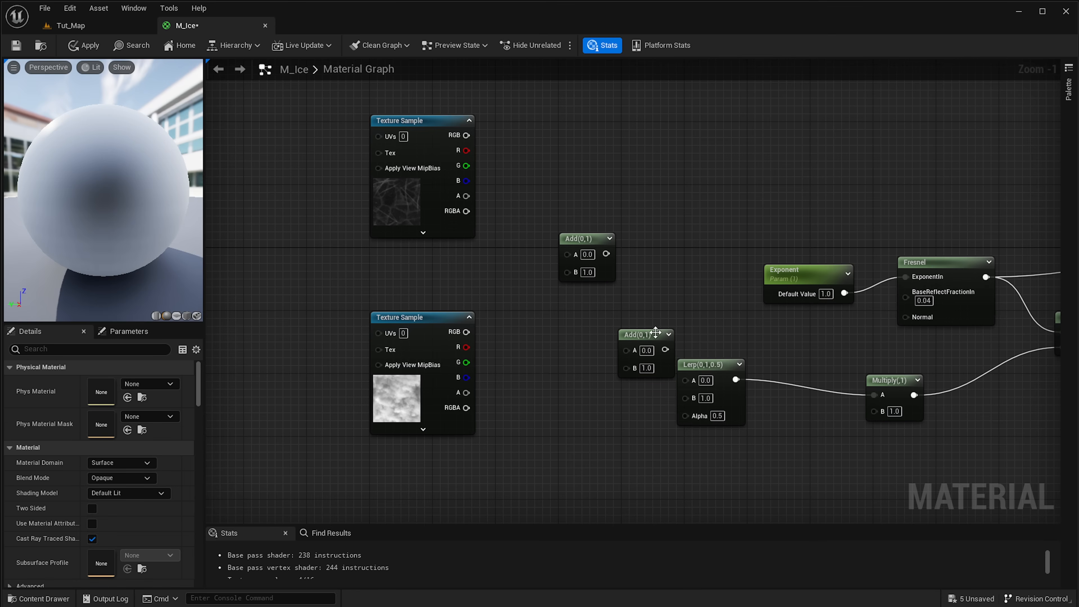
{"action": "left_click", "coordinate": [654, 334]}
{"action": "key", "text": "Delete"}
Shift the smoke Texture Sample slightly left and create a Subtract node fed by its RGB output
{"action": "right_click_drag", "start_coordinate": [458, 315], "coordinate": [499, 324]}
{"action": "scroll", "coordinate": [489, 366], "scroll_direction": "up", "scroll_amount": 1}
{"action": "left_click", "coordinate": [417, 431]}
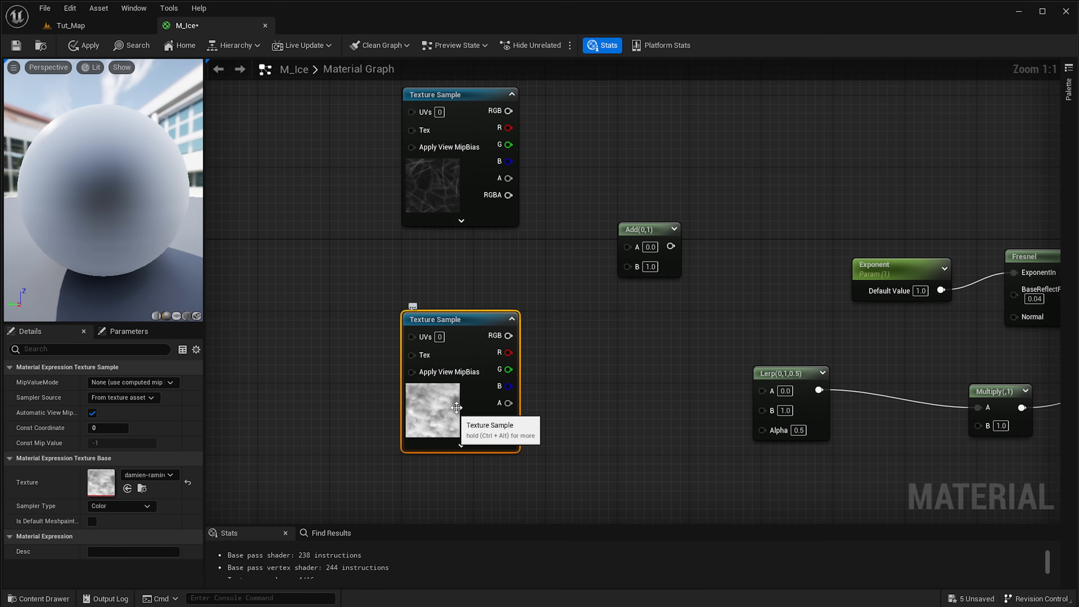
{"action": "left_click_drag", "start_coordinate": [453, 425], "coordinate": [427, 430]}
{"action": "left_click", "coordinate": [533, 343]}
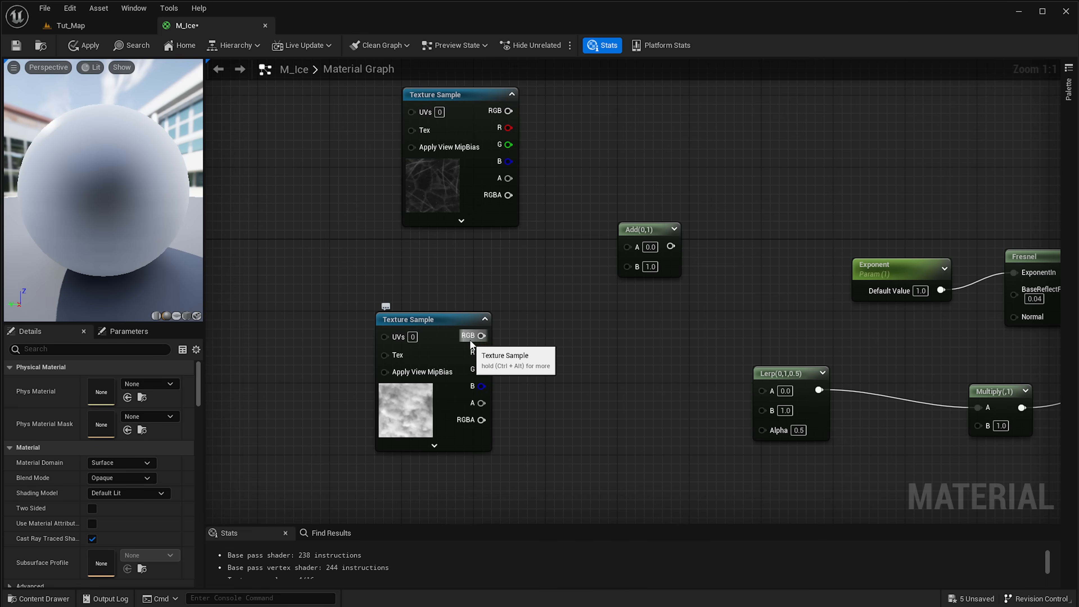
{"action": "left_click_drag", "start_coordinate": [473, 340], "coordinate": [530, 352]}
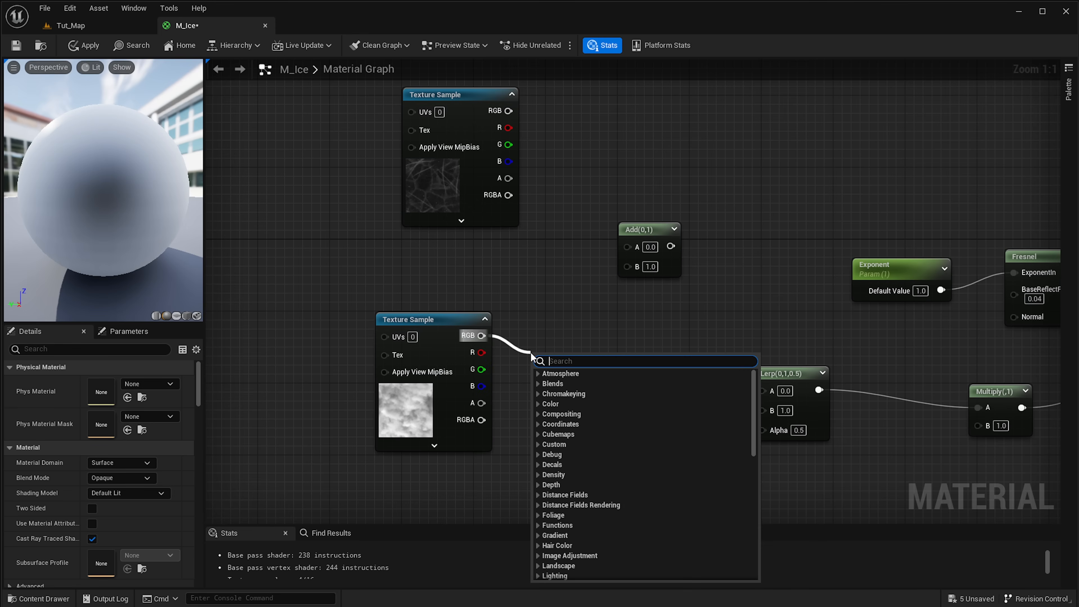
{"action": "type", "text": "sub"}
{"action": "key", "text": "Return"}
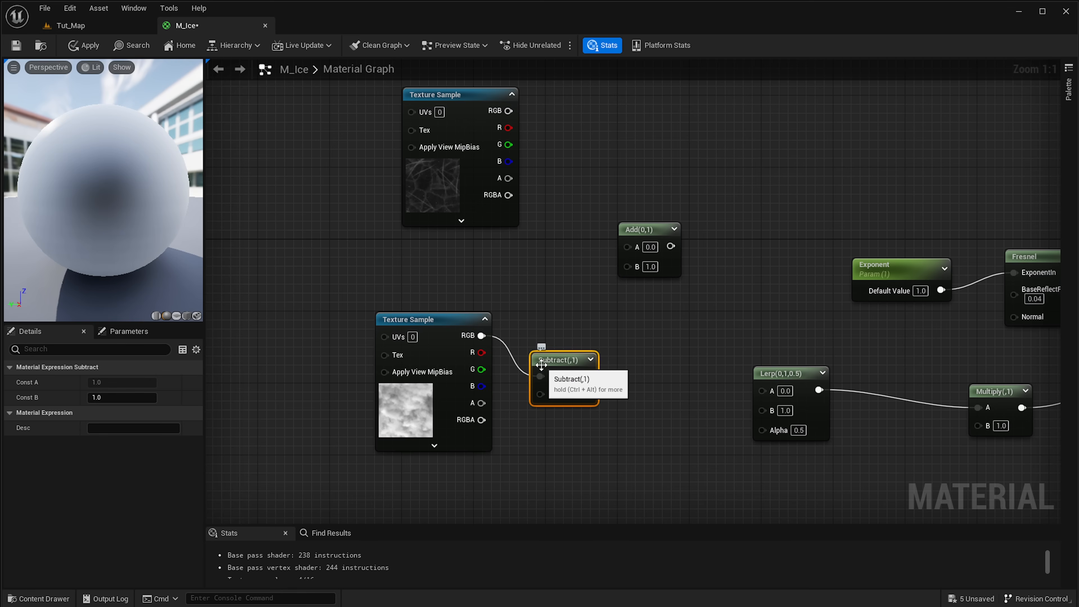
Set the Subtract node's B value to 0.5
{"action": "left_click", "coordinate": [563, 394]}
{"action": "type", "text": "0.5"}
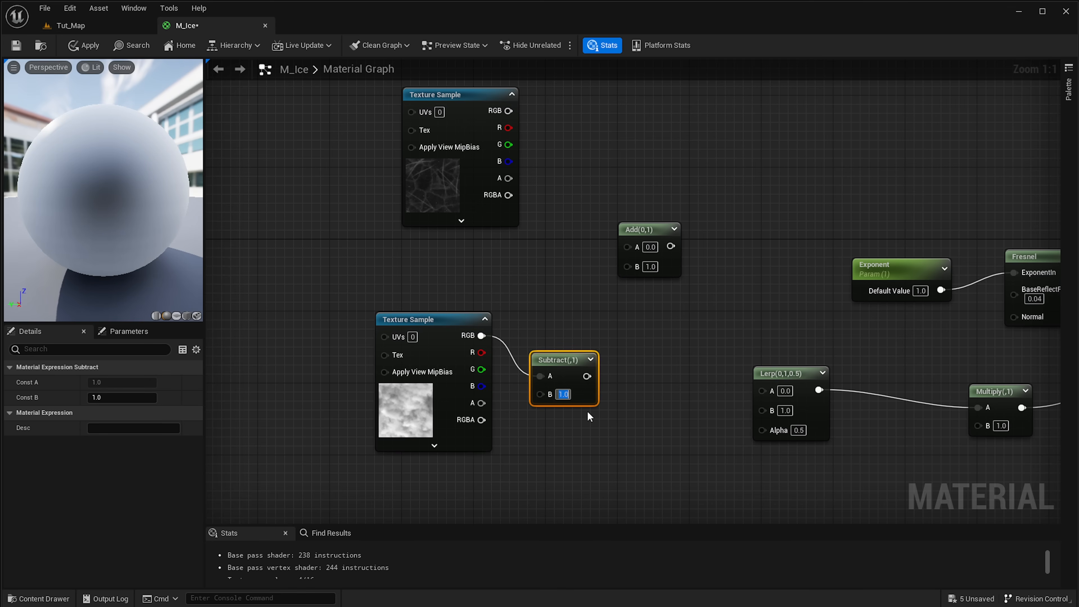
{"action": "key", "text": "Return"}
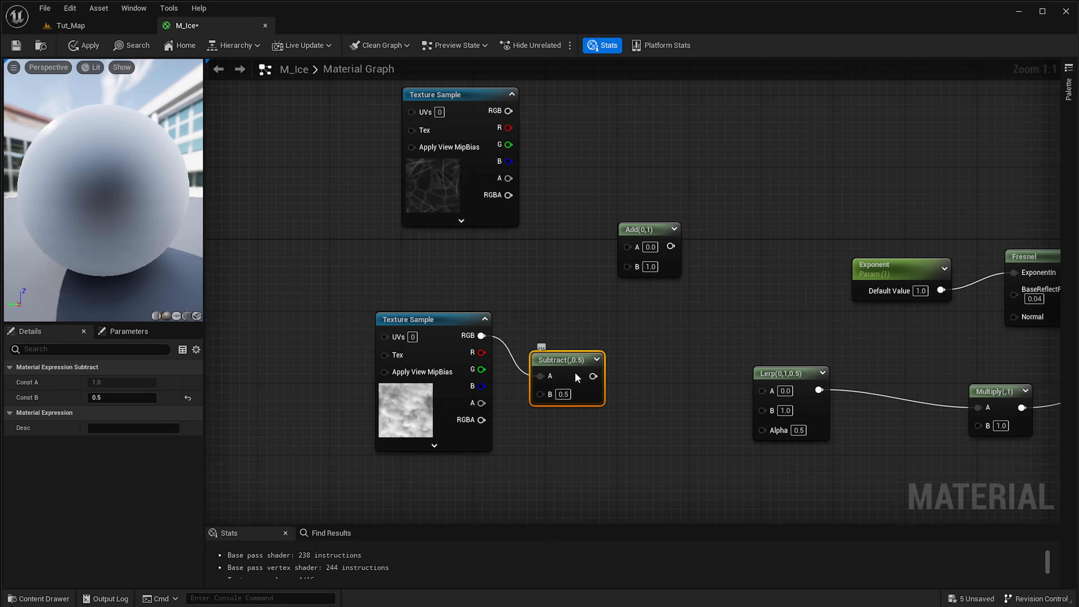
Preview the Subtract node on the sphere and try its B value at 0 and 1
{"action": "right_click", "coordinate": [575, 373]}
{"action": "left_click", "coordinate": [609, 397]}
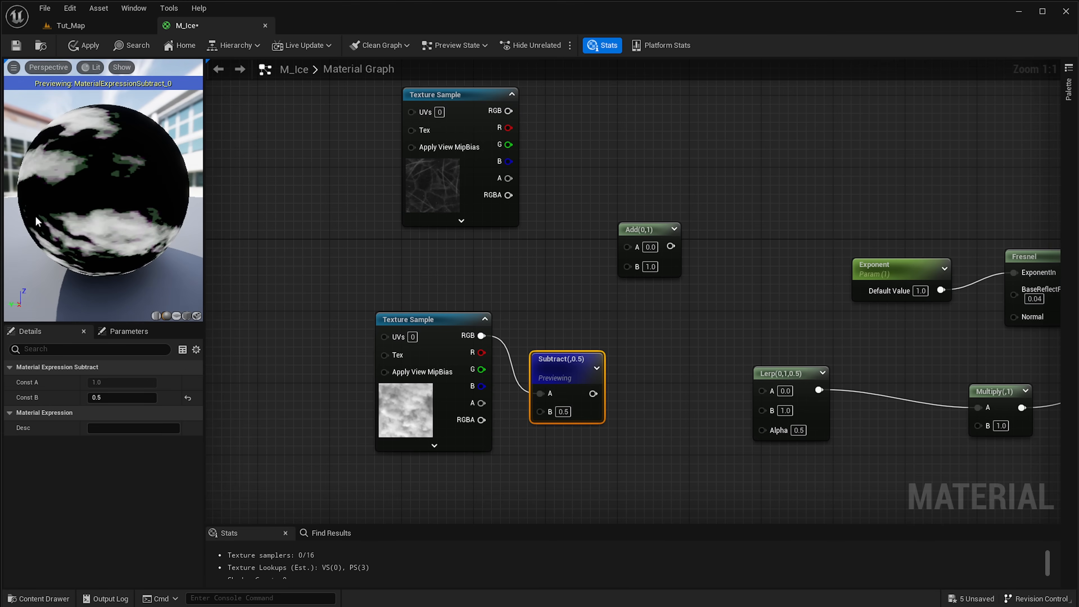
{"action": "left_click", "coordinate": [570, 411]}
{"action": "type", "text": "0"}
{"action": "key", "text": "Return"}
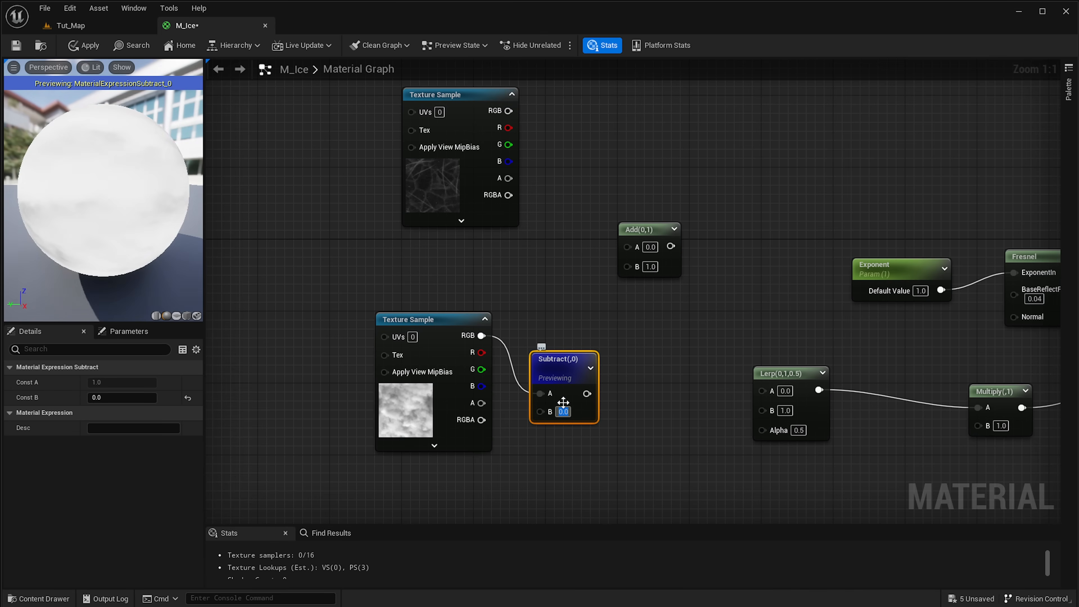
{"action": "left_click_drag", "start_coordinate": [87, 181], "coordinate": [132, 178]}
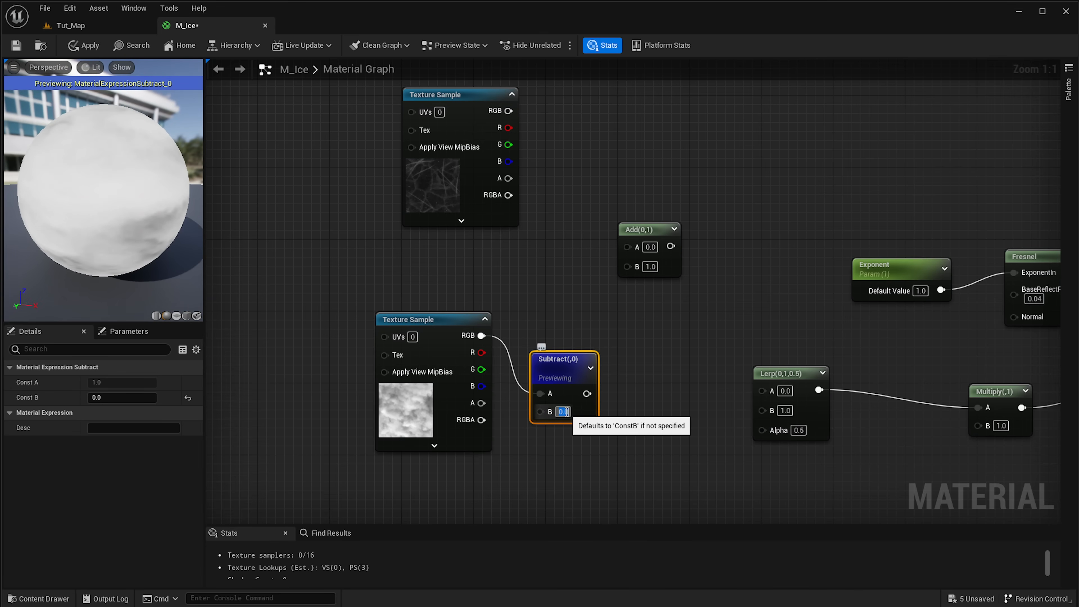
{"action": "type", "text": "1"}
{"action": "key", "text": "Return"}
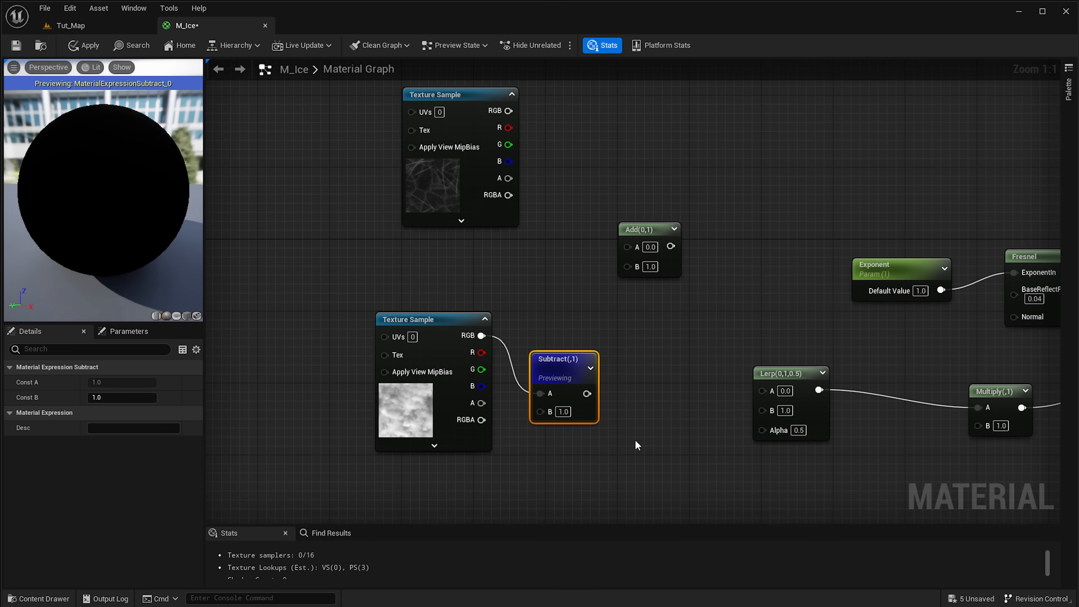
Return Subtract's B value to 0.5, inspect the smoke pattern on the preview sphere, and stop previewing the node
{"action": "left_click", "coordinate": [570, 409]}
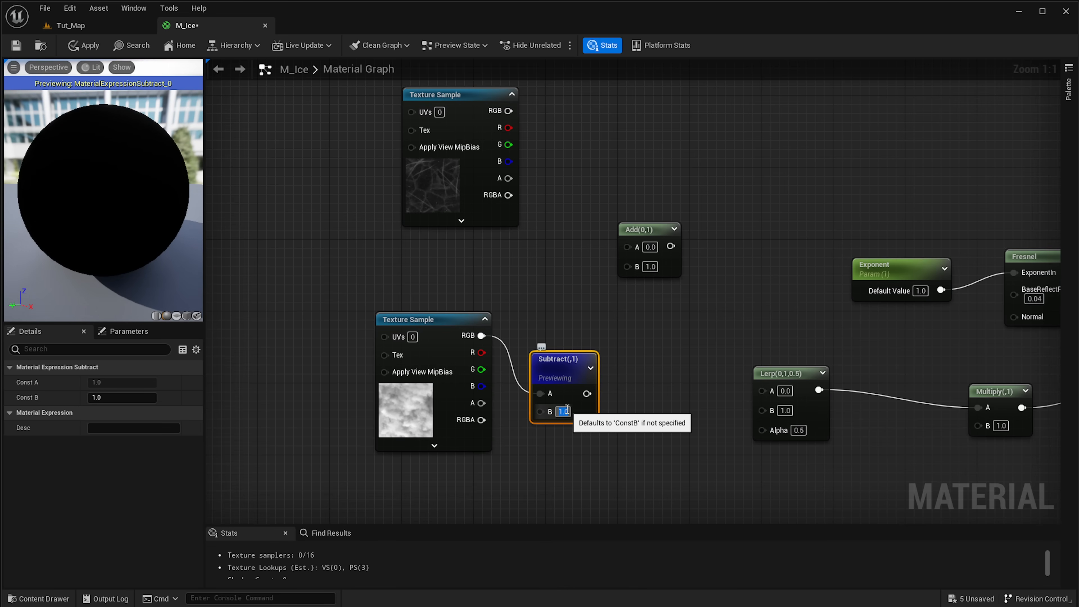
{"action": "type", "text": "0.5"}
{"action": "key", "text": "Return"}
{"action": "left_click_drag", "start_coordinate": [89, 205], "coordinate": [174, 207]}
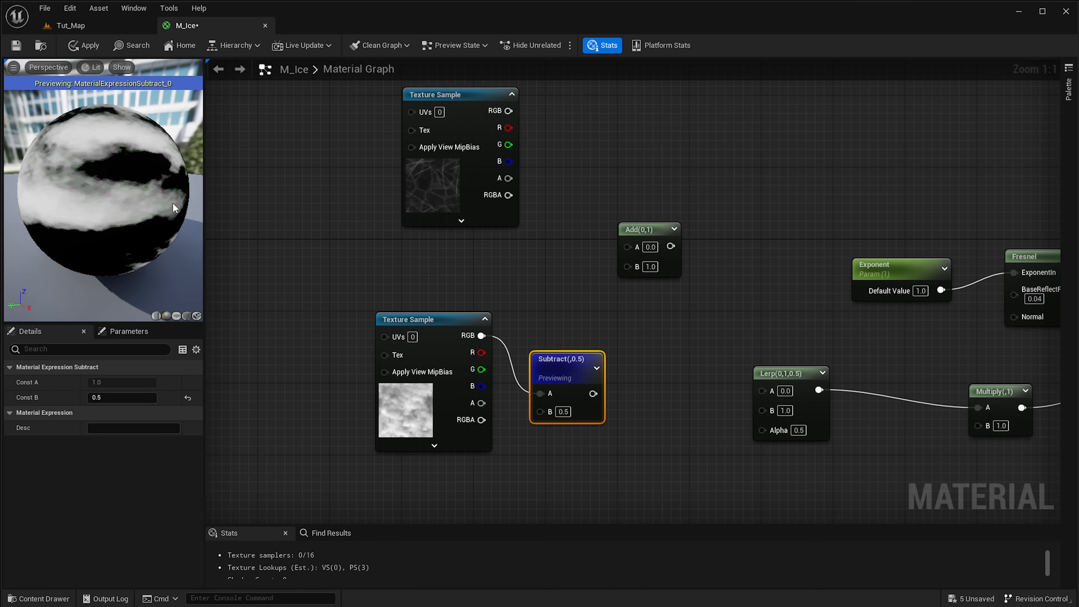
{"action": "left_click", "coordinate": [421, 402]}
{"action": "left_click_drag", "start_coordinate": [134, 238], "coordinate": [131, 191]}
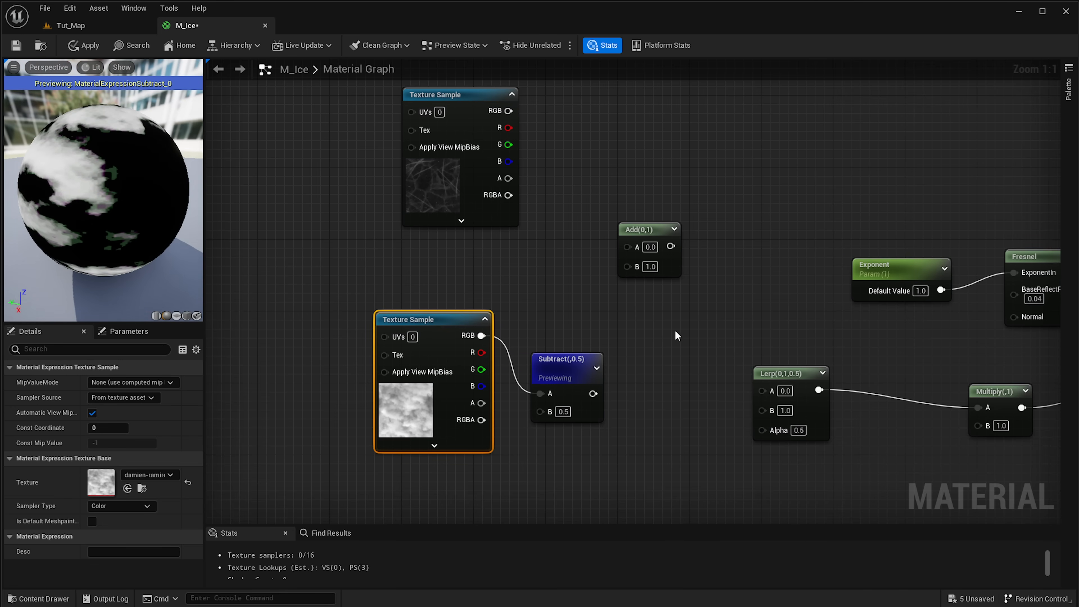
{"action": "right_click_drag", "start_coordinate": [677, 335], "coordinate": [572, 324]}
{"action": "right_click", "coordinate": [458, 362]}
{"action": "left_click", "coordinate": [484, 382]}
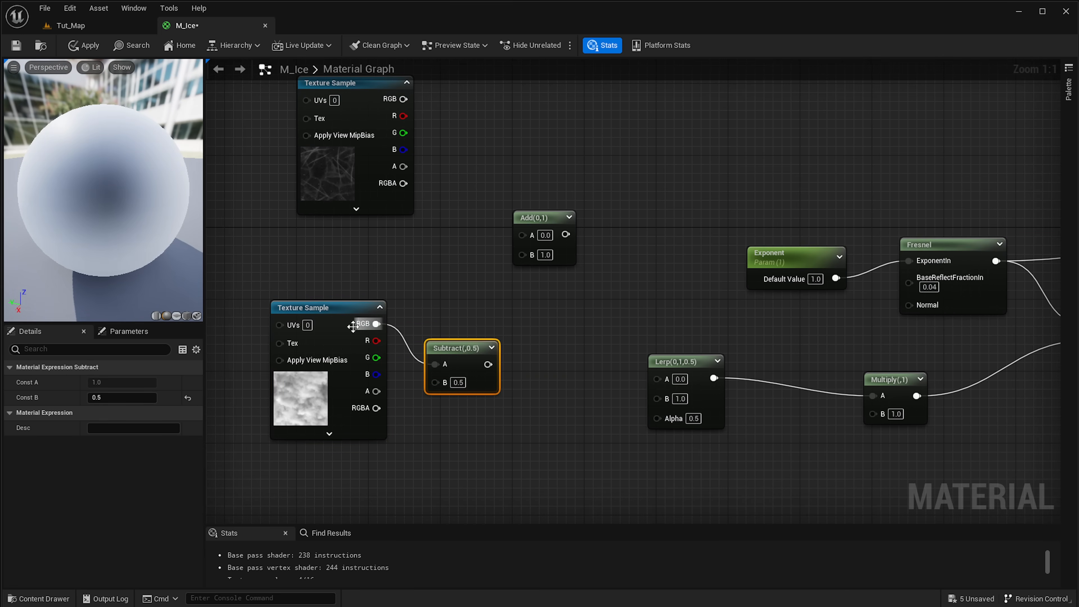
Connect Subtract's output to the new Add node's B input and the cracked texture's RGB output to its A input
{"action": "left_click", "coordinate": [507, 380]}
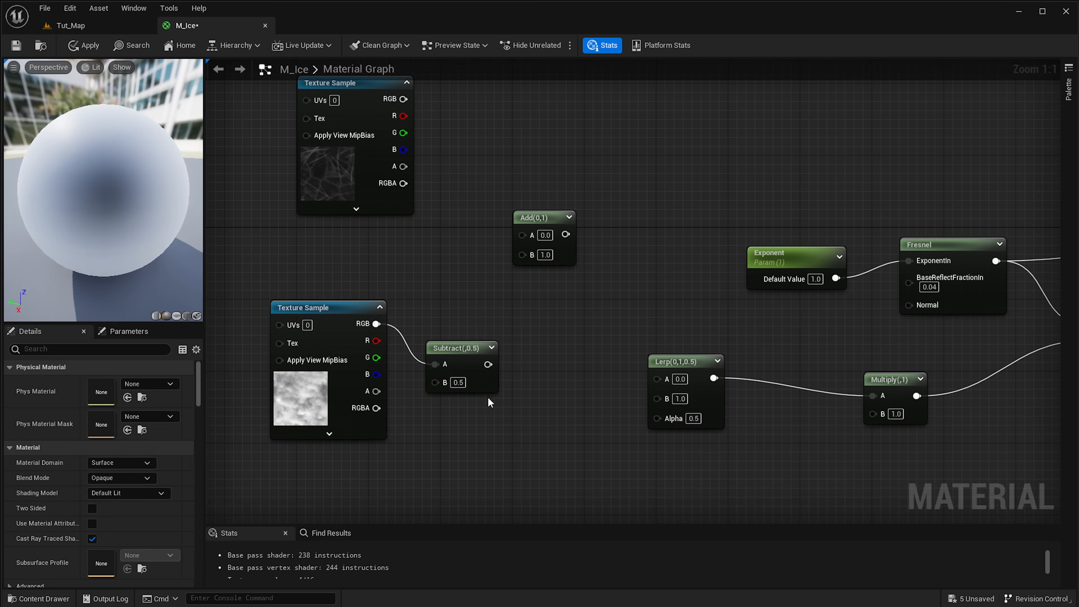
{"action": "left_click_drag", "start_coordinate": [488, 364], "coordinate": [522, 254]}
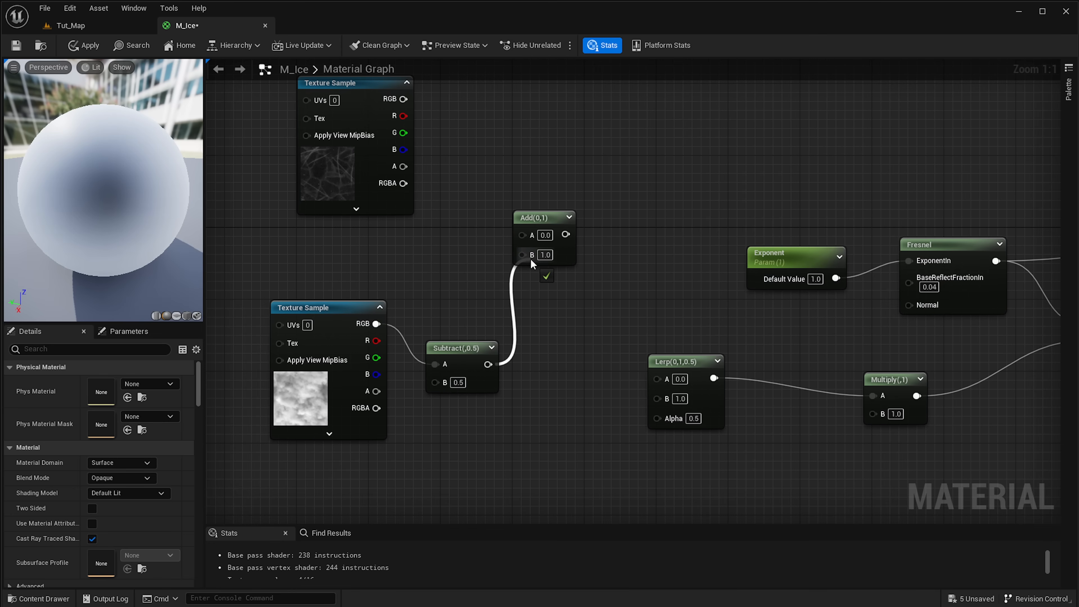
{"action": "left_click_drag", "start_coordinate": [403, 99], "coordinate": [524, 236]}
Insert a Power node between the texture Add and the Lerp, feeding Add into Base and Power's output into Lerp's A input
{"action": "right_click_drag", "start_coordinate": [675, 313], "coordinate": [595, 305]}
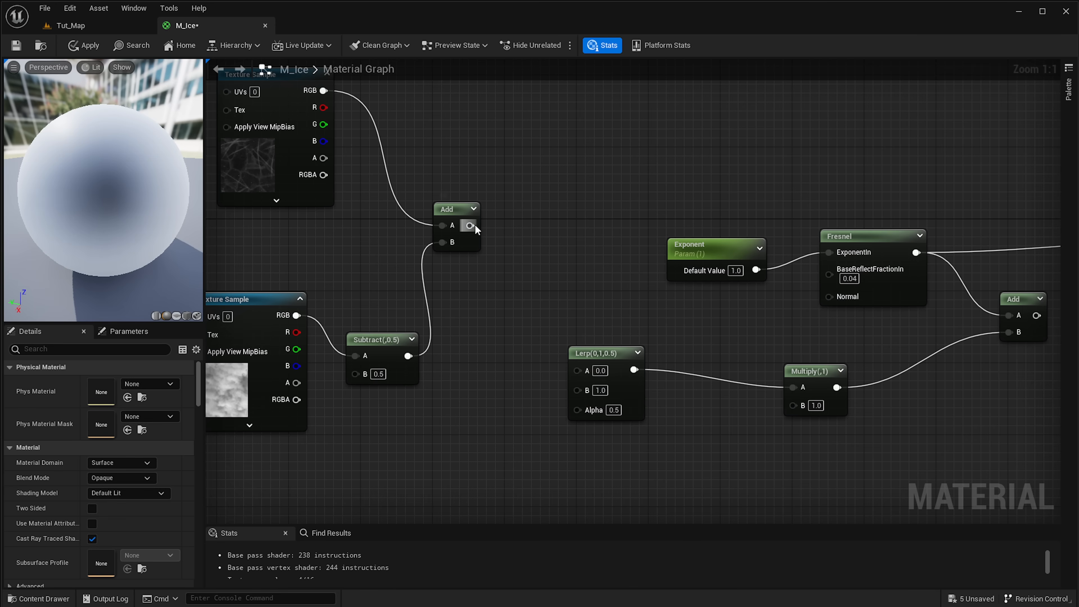
{"action": "left_click_drag", "start_coordinate": [470, 225], "coordinate": [546, 243]}
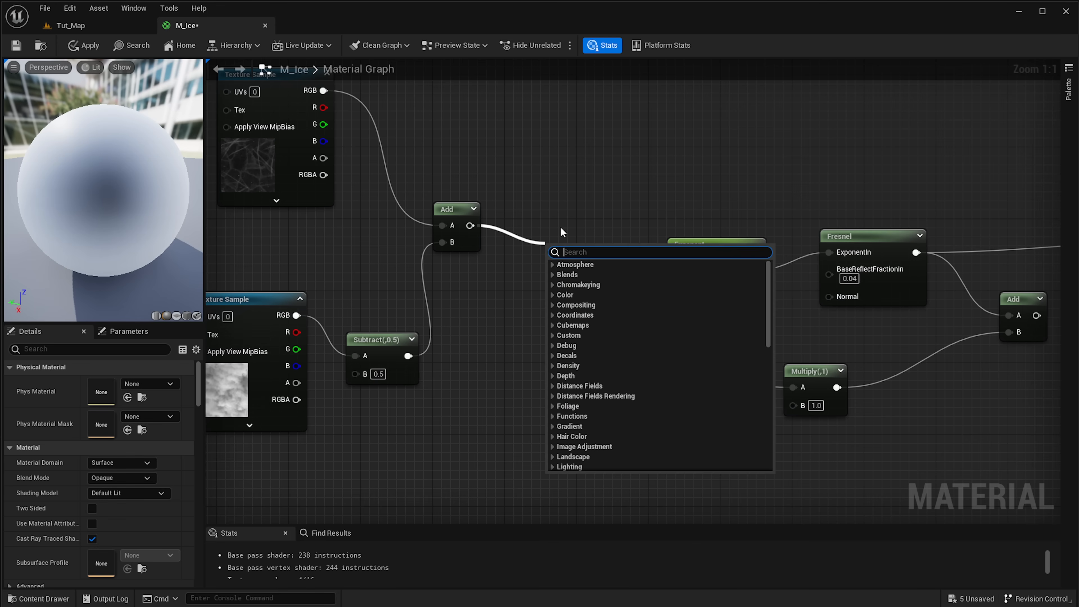
{"action": "left_click", "coordinate": [447, 327]}
{"action": "left_click", "coordinate": [614, 357]}
{"action": "right_click", "coordinate": [519, 272]}
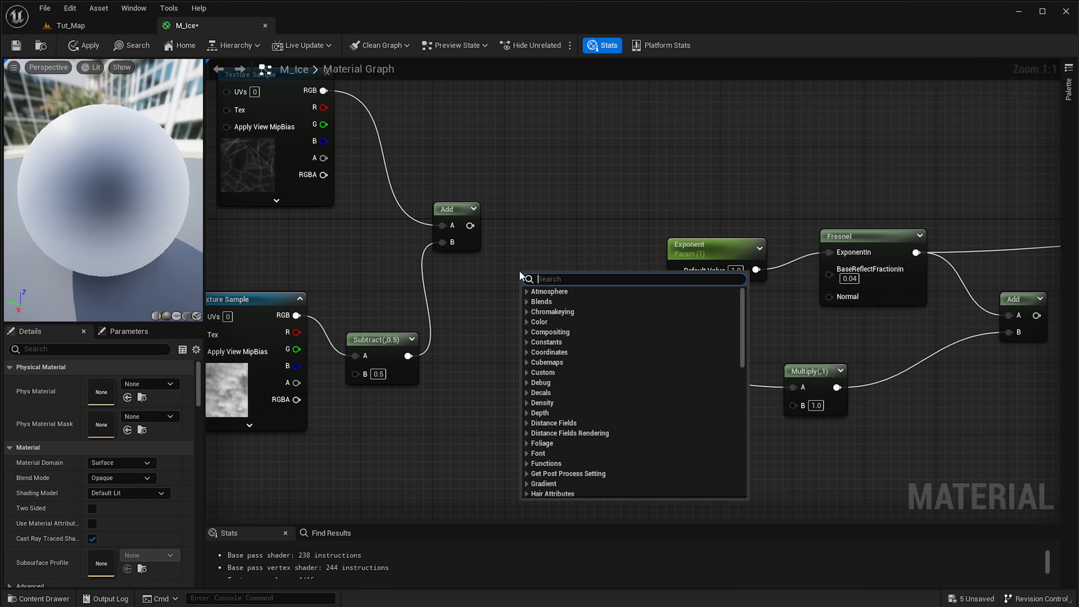
{"action": "type", "text": "power"}
{"action": "key", "text": "Return"}
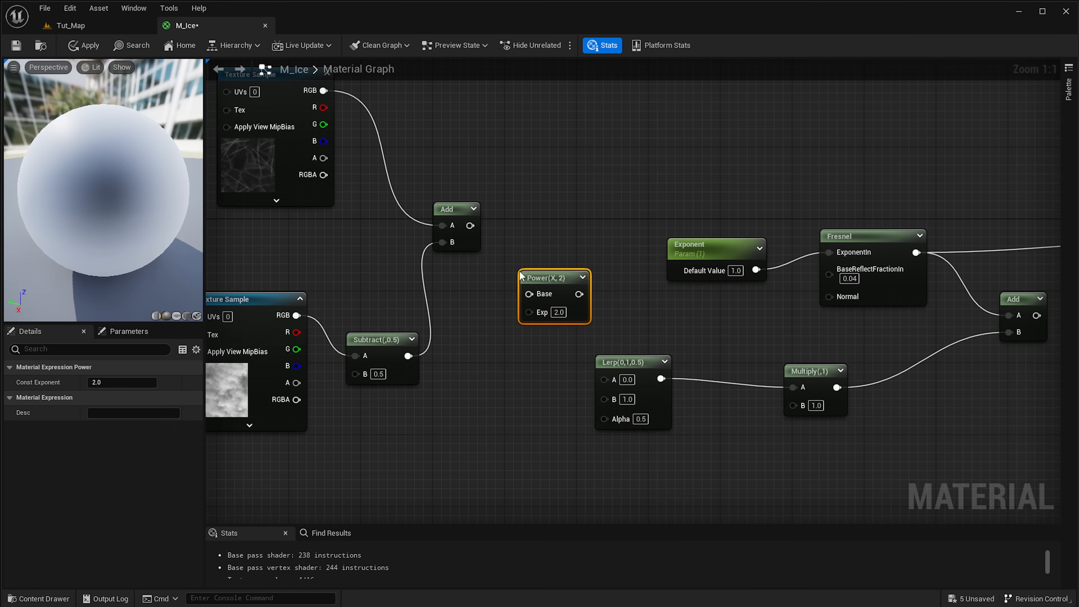
{"action": "left_click_drag", "start_coordinate": [469, 226], "coordinate": [603, 382]}
{"action": "right_click_drag", "start_coordinate": [497, 357], "coordinate": [565, 351]}
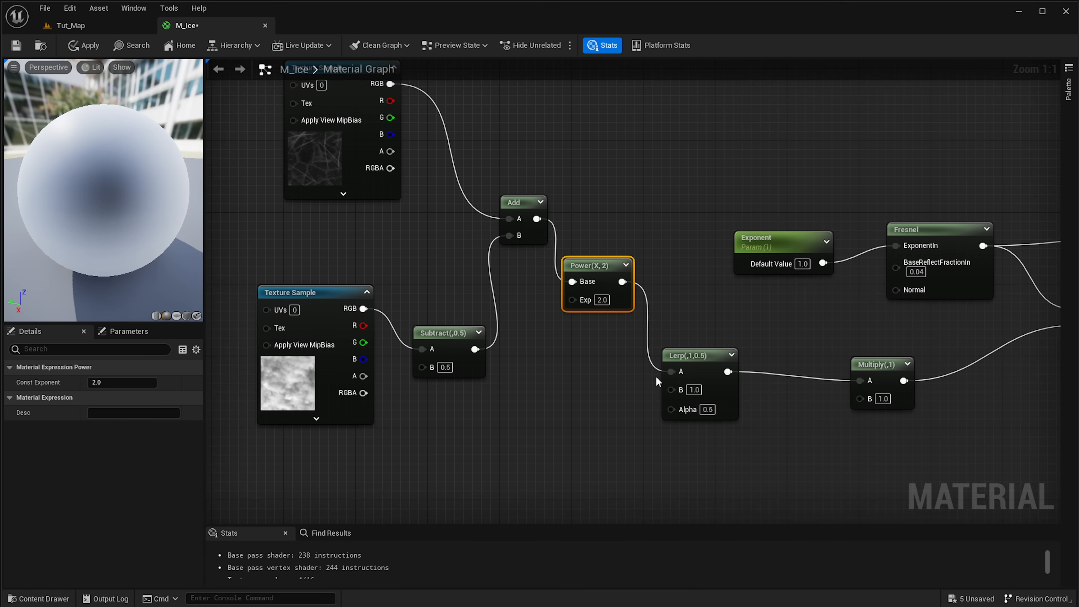
Connect the output of the Add node combining Fresnel and Multiply to M_Ice's Base Color and inspect the preview sphere
{"action": "scroll", "coordinate": [655, 376], "scroll_direction": "down", "scroll_amount": 1}
{"action": "right_click_drag", "start_coordinate": [799, 362], "coordinate": [523, 333]}
{"action": "right_click_drag", "start_coordinate": [754, 313], "coordinate": [690, 285]}
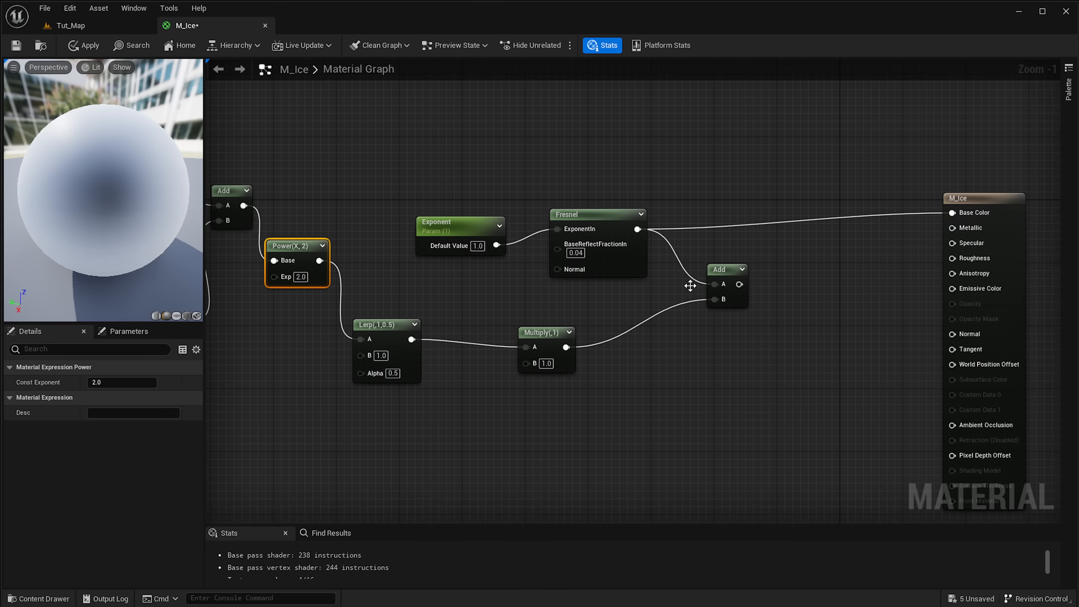
{"action": "left_click_drag", "start_coordinate": [739, 283], "coordinate": [953, 213]}
{"action": "mouse_move", "coordinate": [93, 205]}
{"action": "left_mouse_down"}
{"action": "mouse_move", "coordinate": [43, 222]}
{"action": "mouse_move", "coordinate": [85, 210]}
{"action": "mouse_move", "coordinate": [109, 225]}
{"action": "mouse_move", "coordinate": [121, 204]}
{"action": "mouse_move", "coordinate": [99, 204]}
{"action": "left_mouse_up"}
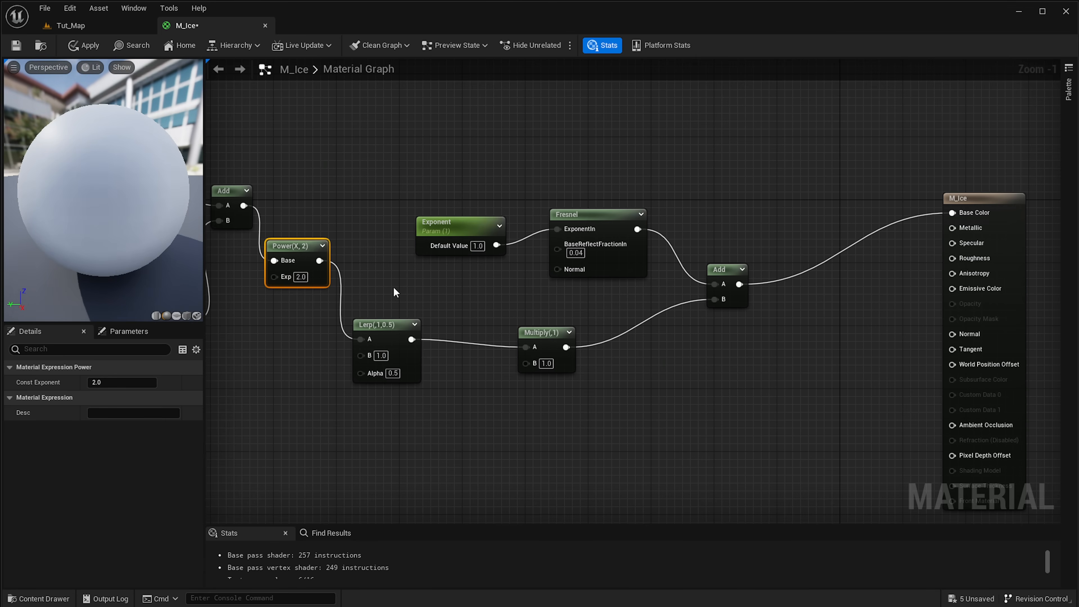
Create a Constant4Vector node below the Subtract node, to the left of the Lerp node
{"action": "scroll", "coordinate": [394, 393], "scroll_direction": "up", "scroll_amount": 1}
{"action": "right_click_drag", "start_coordinate": [395, 393], "coordinate": [672, 418]}
{"action": "right_click_drag", "start_coordinate": [488, 347], "coordinate": [618, 341]}
{"action": "left_click", "coordinate": [795, 367]}
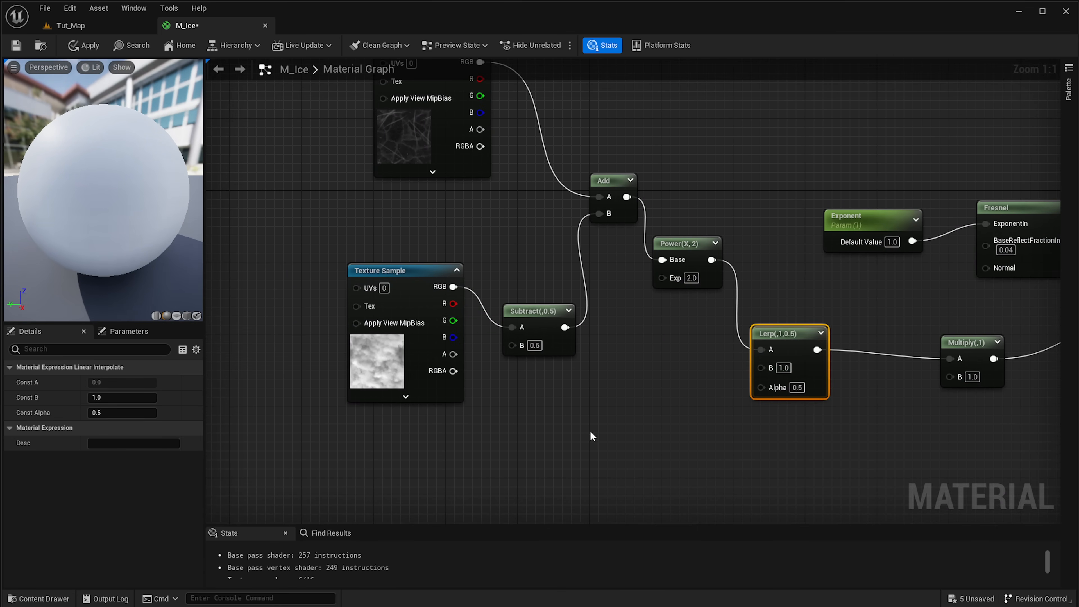
{"action": "right_click_drag", "start_coordinate": [590, 430], "coordinate": [557, 384]}
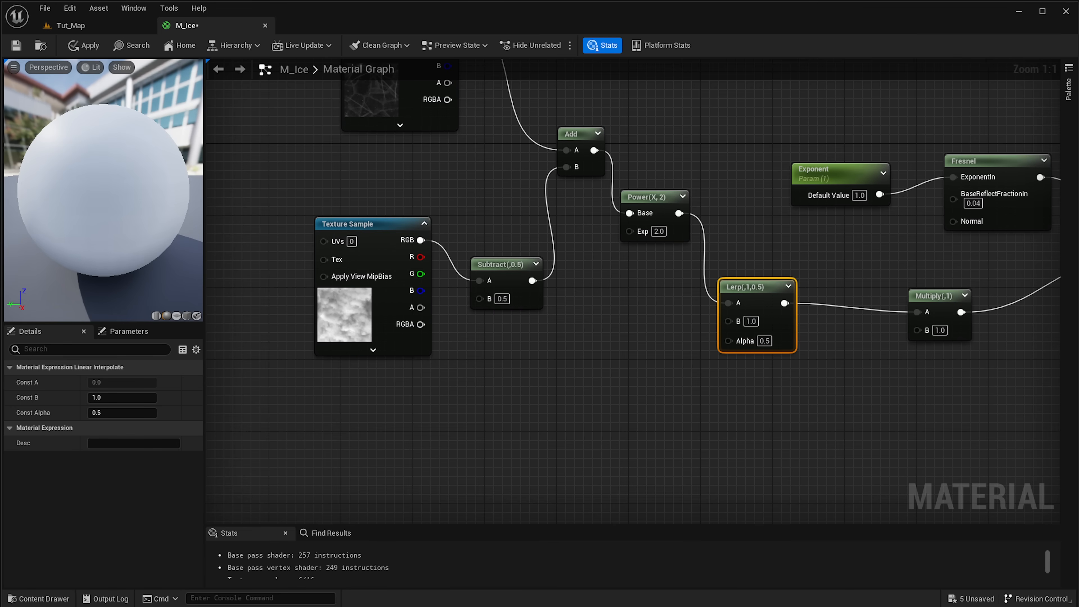
{"action": "right_click_drag", "start_coordinate": [665, 366], "coordinate": [597, 366]}
{"action": "right_click_drag", "start_coordinate": [505, 364], "coordinate": [560, 361]}
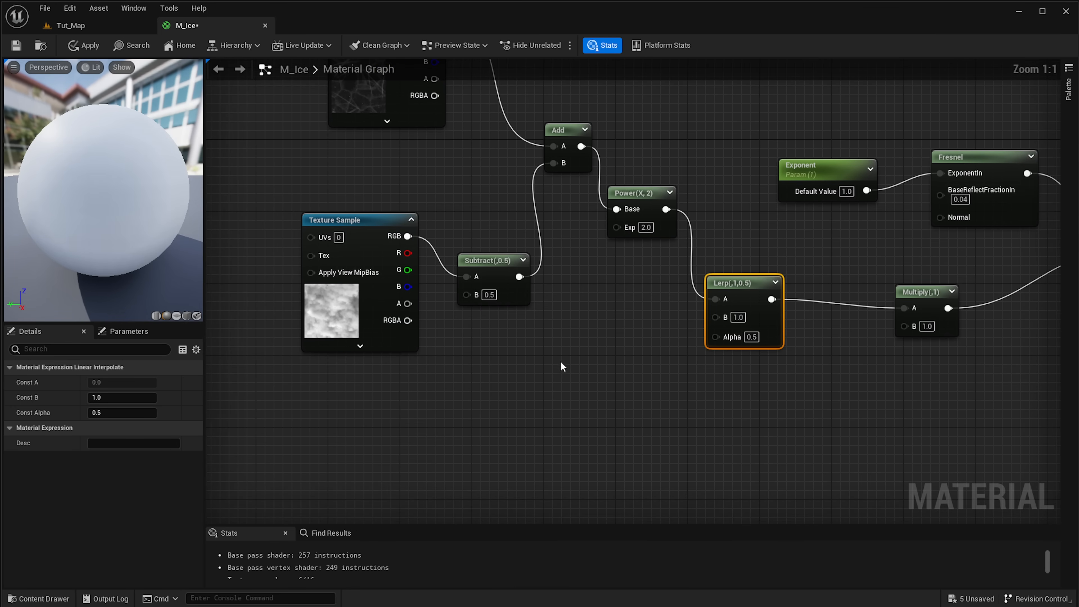
{"action": "left_click", "coordinate": [561, 362]}
{"action": "left_click", "coordinate": [768, 314]}
{"action": "left_click", "coordinate": [598, 341]}
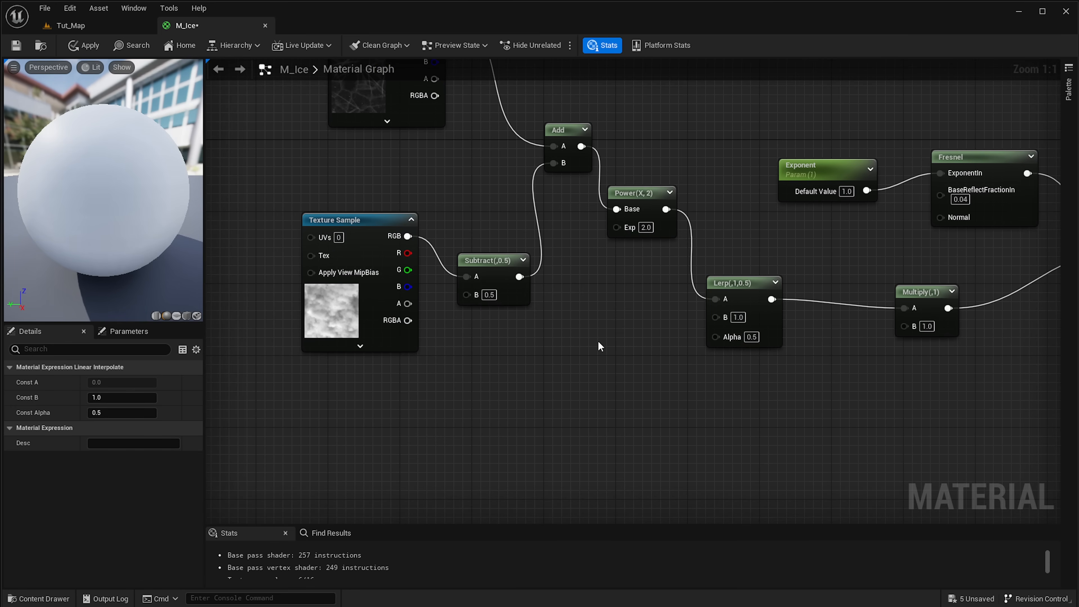
{"action": "left_click", "coordinate": [537, 347]}
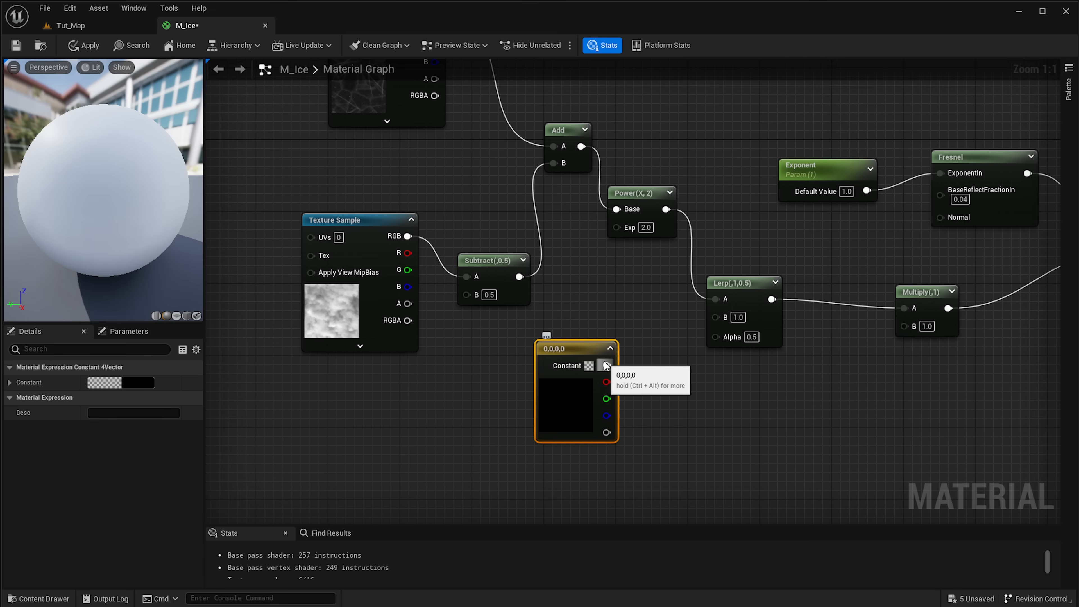
Connect the Constant4Vector's output to the Lerp's B input and move that node up closer beneath the Subtract node
{"action": "left_click_drag", "start_coordinate": [606, 365], "coordinate": [717, 318]}
{"action": "left_click_drag", "start_coordinate": [564, 424], "coordinate": [554, 394]}
{"action": "right_click_drag", "start_coordinate": [566, 462], "coordinate": [587, 411]}
Add a second Constant4Vector directly below the first and connect its output to the Lerp's Alpha input
{"action": "left_click", "coordinate": [572, 386]}
{"action": "key", "text": "4"}
{"action": "left_click", "coordinate": [559, 381]}
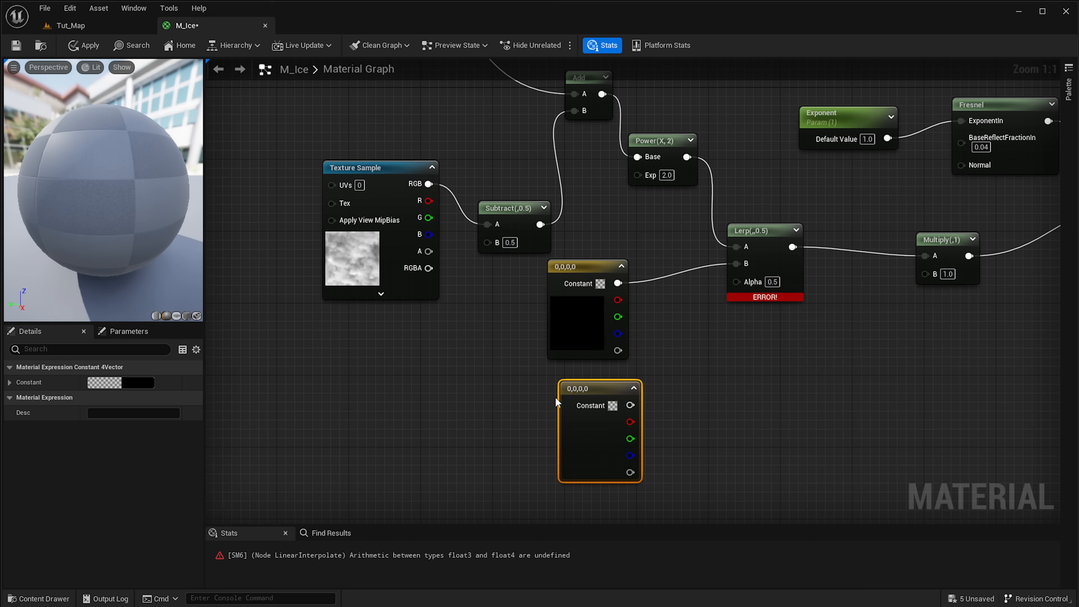
{"action": "left_click_drag", "start_coordinate": [577, 446], "coordinate": [565, 432]}
{"action": "left_click_drag", "start_coordinate": [618, 392], "coordinate": [736, 282]}
{"action": "right_click_drag", "start_coordinate": [715, 369], "coordinate": [707, 396]}
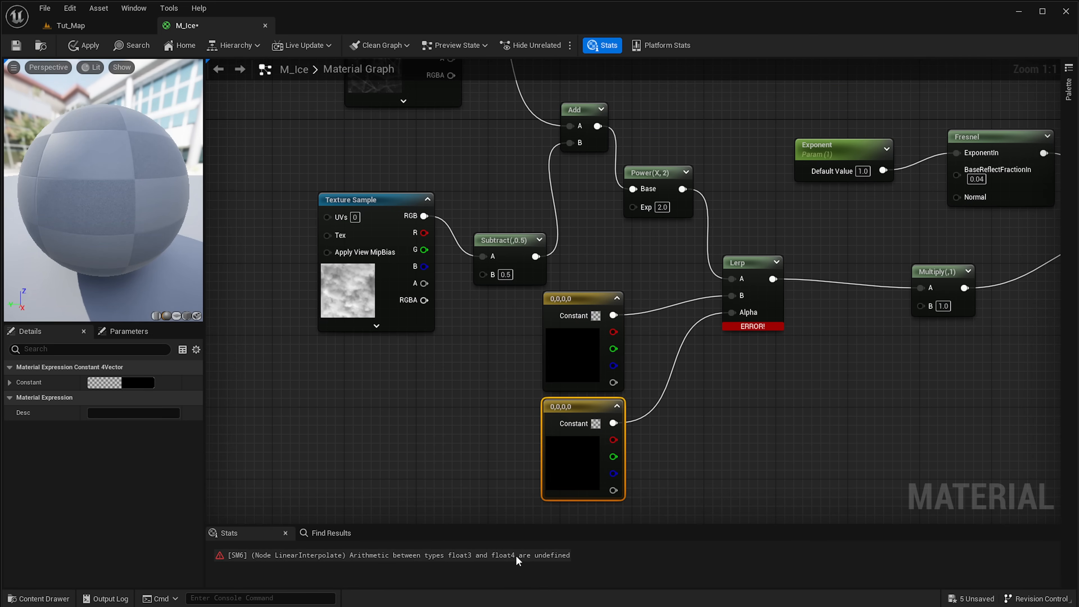
{"action": "right_click_drag", "start_coordinate": [617, 381], "coordinate": [489, 375]}
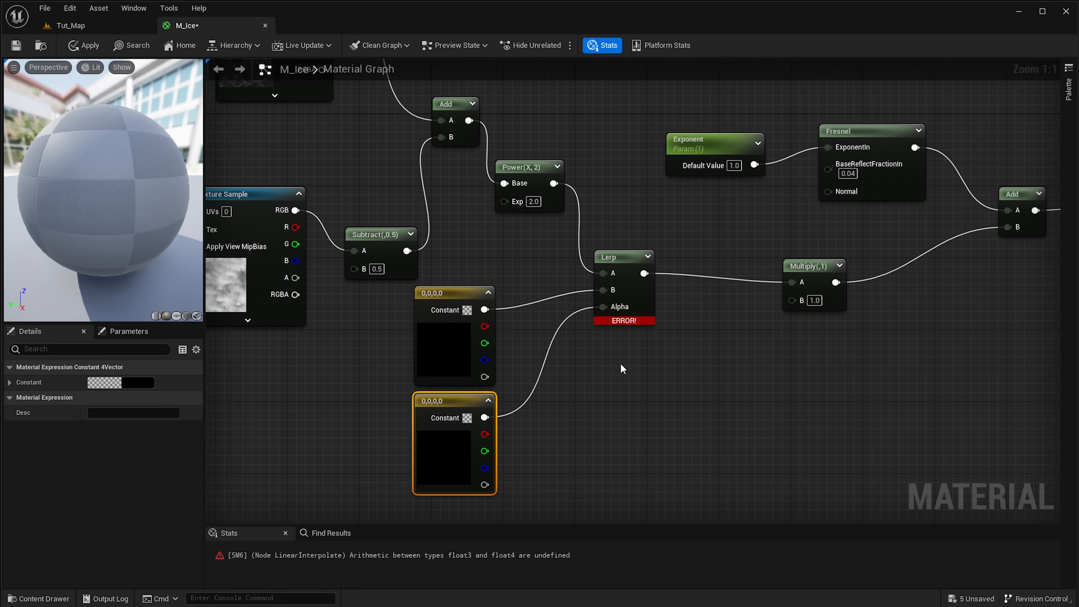
{"action": "right_click_drag", "start_coordinate": [657, 379], "coordinate": [631, 373]}
{"action": "right_click_drag", "start_coordinate": [543, 347], "coordinate": [582, 351]}
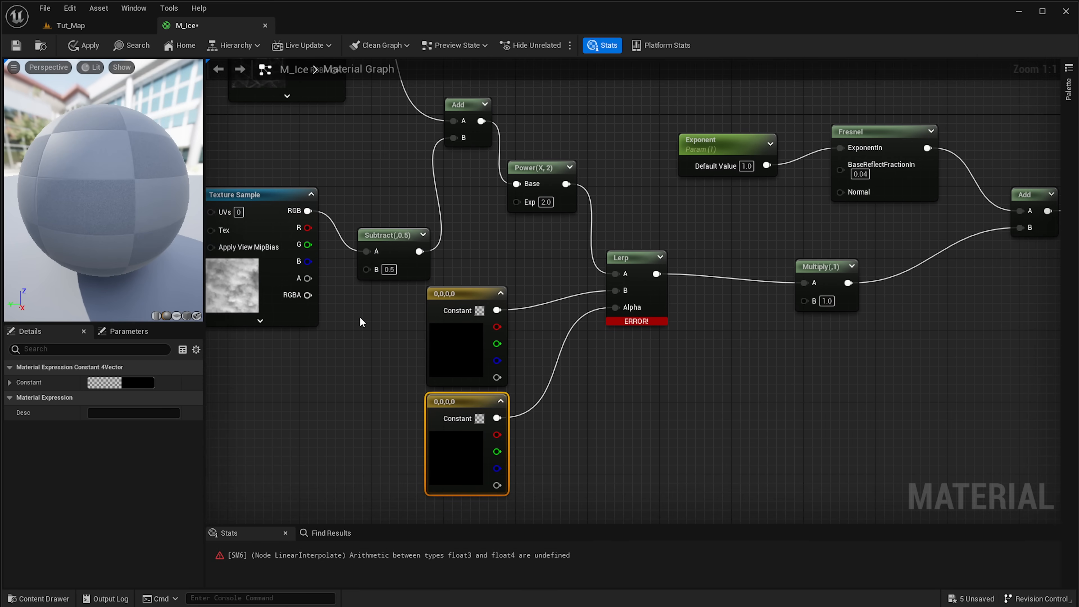
{"action": "right_click_drag", "start_coordinate": [360, 318], "coordinate": [394, 323]}
{"action": "left_click", "coordinate": [499, 364]}
{"action": "right_click_drag", "start_coordinate": [401, 374], "coordinate": [482, 373]}
{"action": "left_click", "coordinate": [481, 372]}
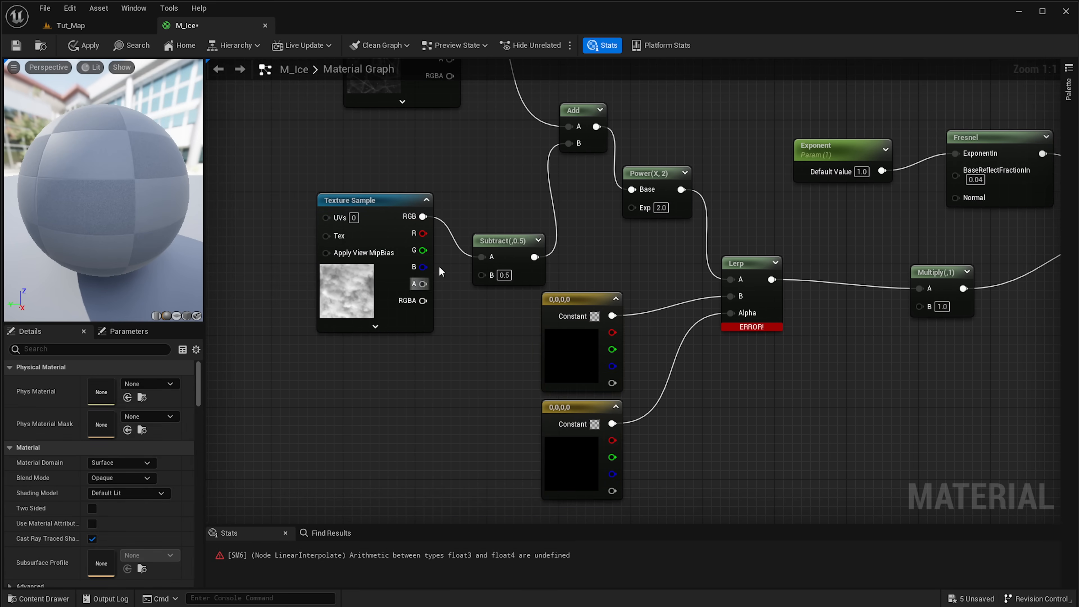
Set the color of the Constant4Vector feeding Lerp's B to a muted light blue, about 0.3, 0.56, 0.67
{"action": "left_click", "coordinate": [550, 360]}
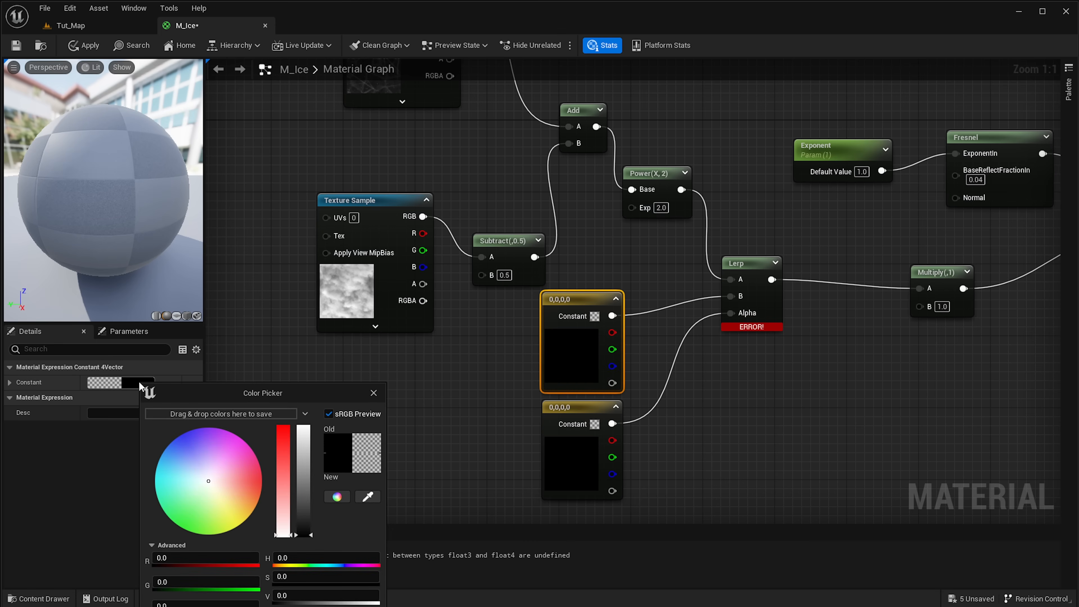
{"action": "left_click", "coordinate": [179, 474]}
{"action": "left_click_drag", "start_coordinate": [179, 475], "coordinate": [181, 472]}
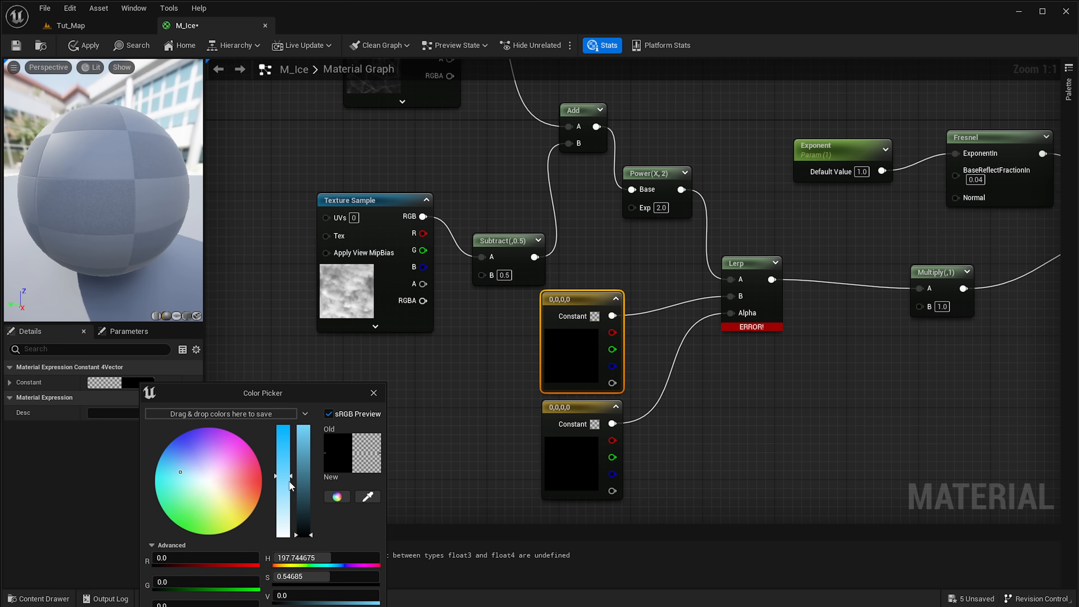
{"action": "left_click_drag", "start_coordinate": [305, 488], "coordinate": [306, 463]}
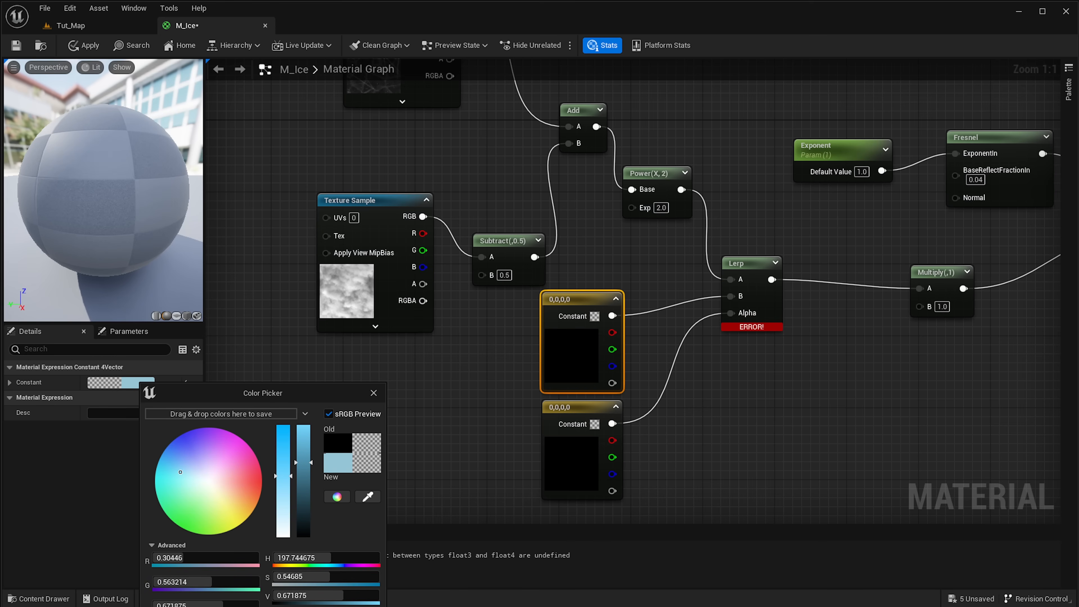
{"action": "key", "text": "Return"}
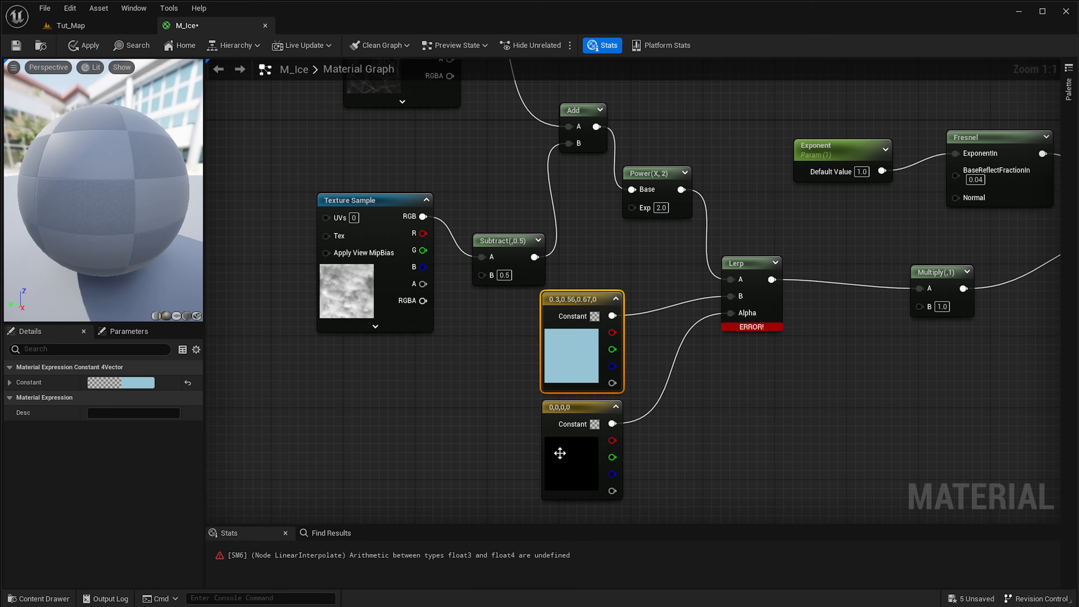
Set the color of the Constant4Vector feeding Lerp's Alpha to a pale cyan, about 0.4, 0.89, 0.86
{"action": "left_click", "coordinate": [560, 453]}
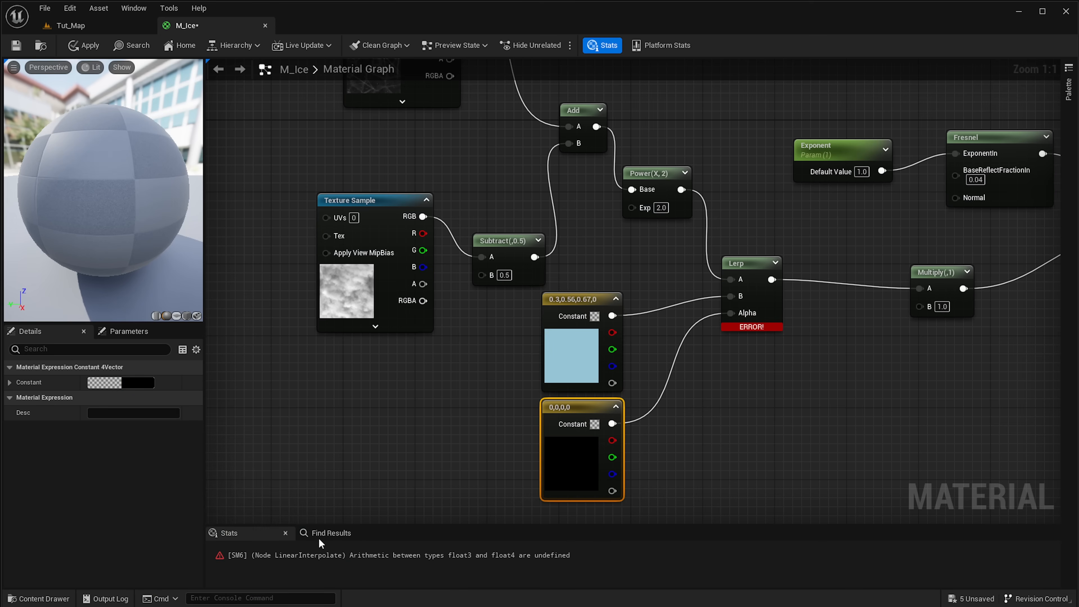
{"action": "left_click", "coordinate": [151, 417]}
{"action": "left_click", "coordinate": [138, 382]}
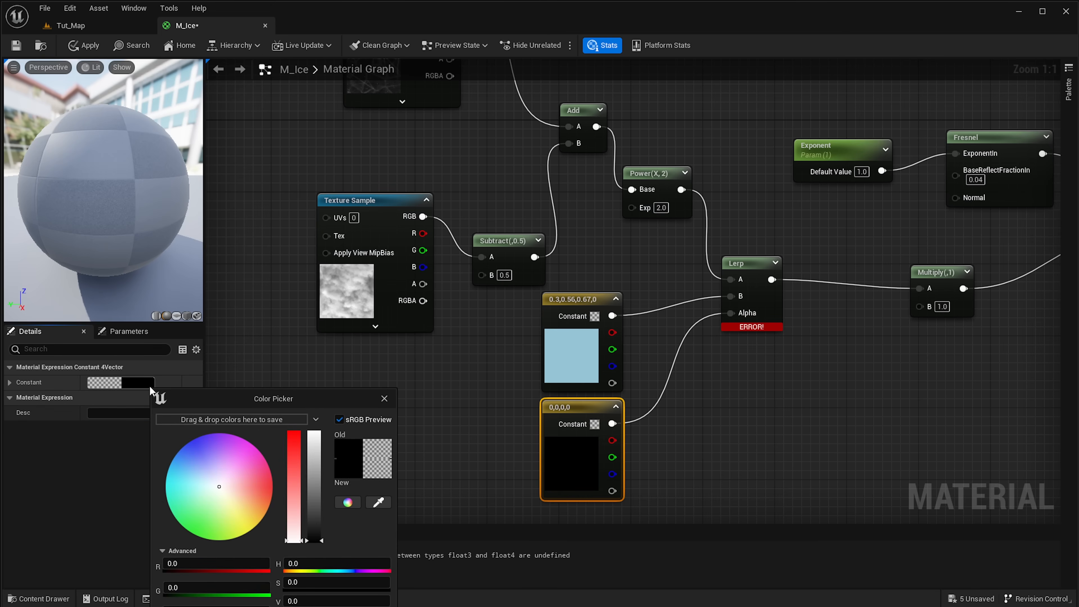
{"action": "left_click", "coordinate": [190, 489]}
{"action": "left_click_drag", "start_coordinate": [316, 474], "coordinate": [314, 443]}
{"action": "left_click", "coordinate": [491, 490]}
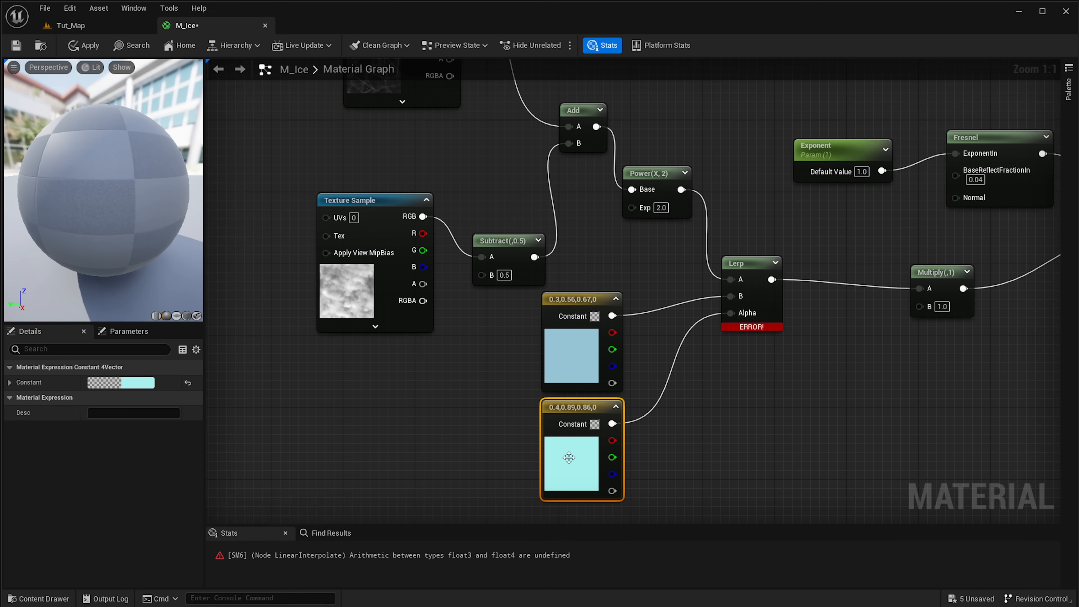
Move the smoke Texture Sample node so it lines up vertically beneath the cracked Texture Sample node
{"action": "right_click_drag", "start_coordinate": [725, 410], "coordinate": [747, 420]}
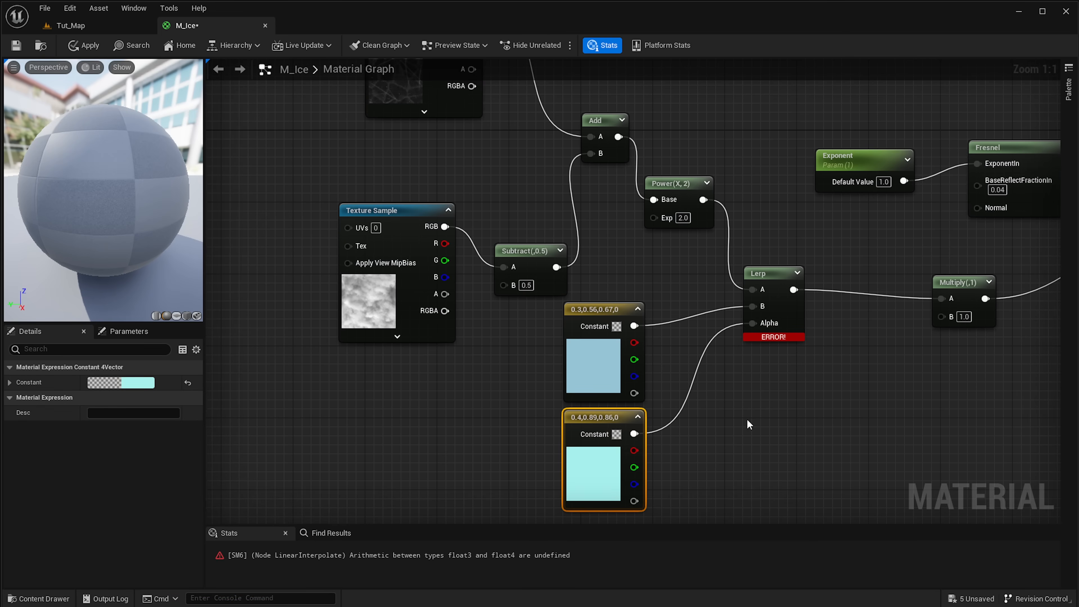
{"action": "mouse_move", "coordinate": [597, 377]}
{"action": "left_mouse_down"}
{"action": "mouse_move", "coordinate": [620, 345]}
{"action": "mouse_move", "coordinate": [597, 378]}
{"action": "left_mouse_up"}
{"action": "right_click_drag", "start_coordinate": [668, 333], "coordinate": [674, 376]}
{"action": "left_click_drag", "start_coordinate": [708, 100], "coordinate": [359, 337]}
{"action": "left_click", "coordinate": [657, 332]}
{"action": "right_click_drag", "start_coordinate": [649, 296], "coordinate": [704, 324]}
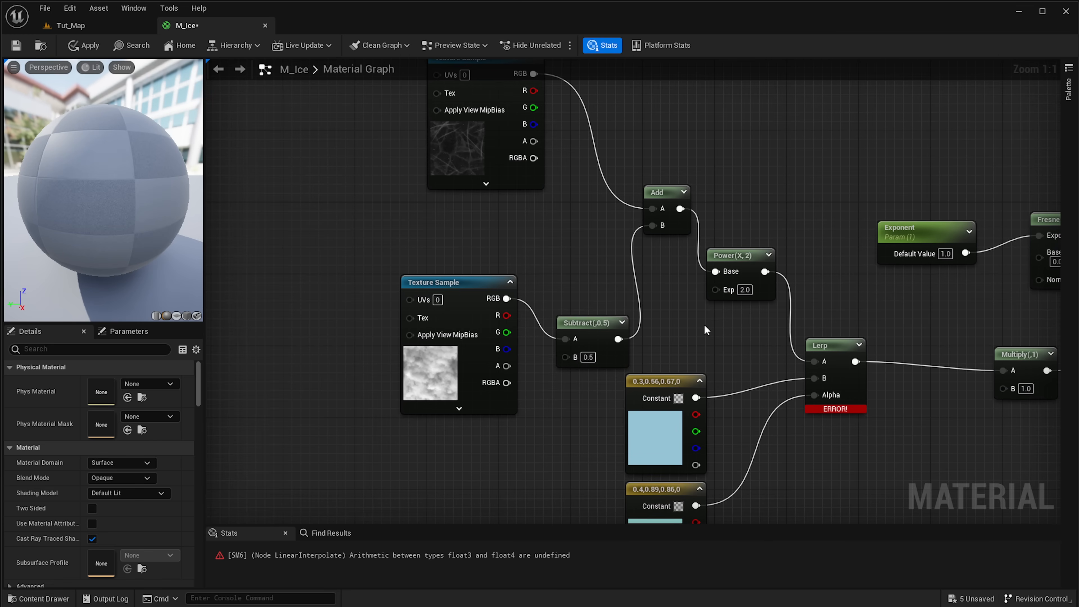
{"action": "left_click_drag", "start_coordinate": [452, 293], "coordinate": [478, 294]}
{"action": "right_click_drag", "start_coordinate": [403, 259], "coordinate": [462, 299]}
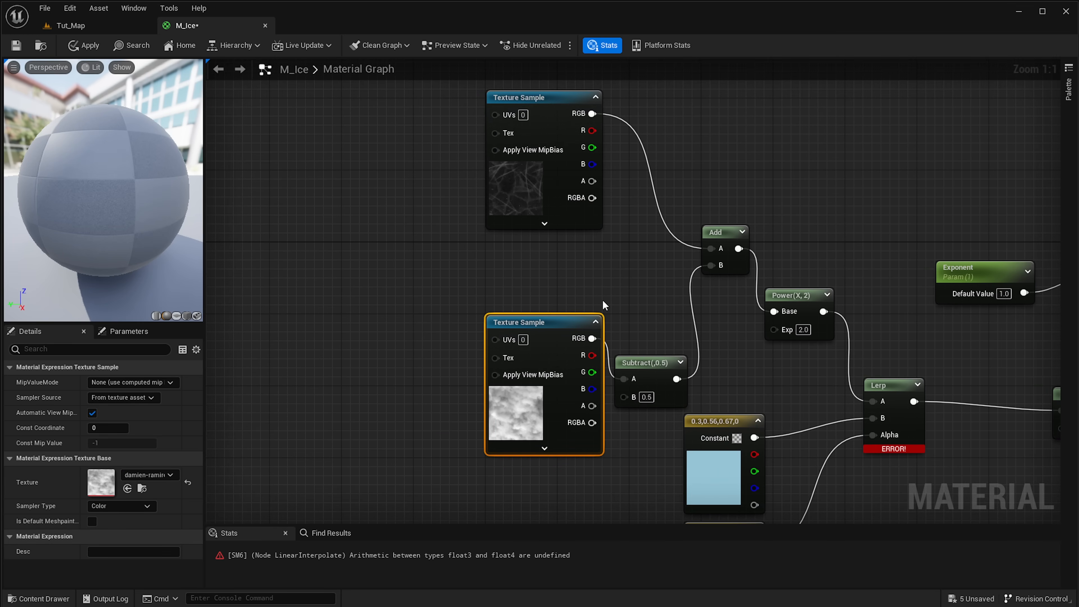
{"action": "left_click_drag", "start_coordinate": [421, 181], "coordinate": [516, 374]}
{"action": "right_click_drag", "start_coordinate": [361, 354], "coordinate": [495, 354]}
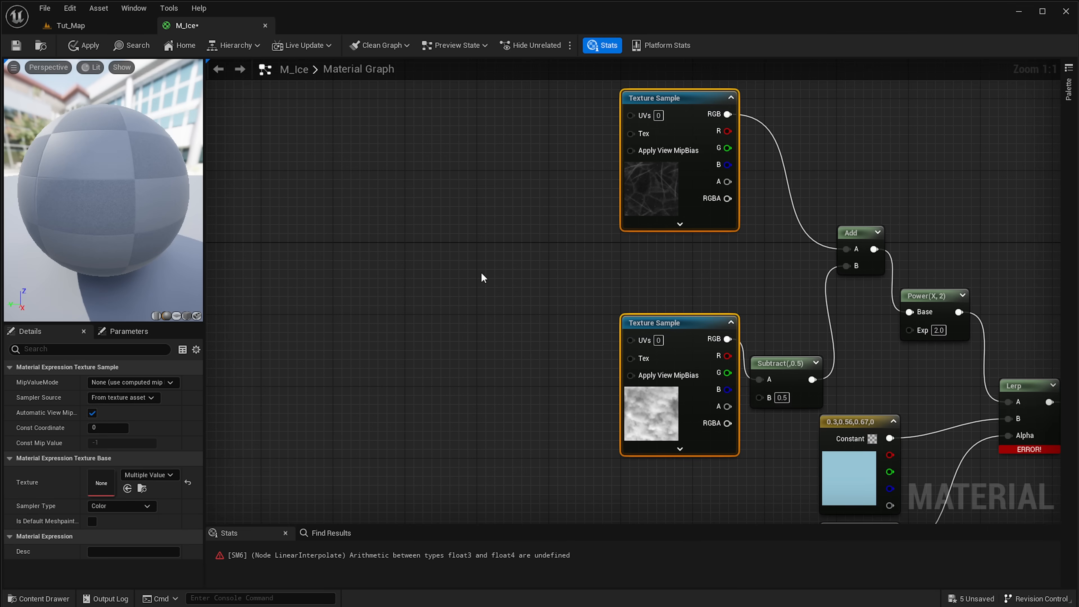
{"action": "right_click_drag", "start_coordinate": [481, 275], "coordinate": [482, 317]}
{"action": "left_click_drag", "start_coordinate": [585, 147], "coordinate": [654, 458]}
{"action": "right_click_drag", "start_coordinate": [537, 374], "coordinate": [501, 354]}
{"action": "left_click", "coordinate": [425, 241]}
{"action": "right_click_drag", "start_coordinate": [389, 248], "coordinate": [434, 251]}
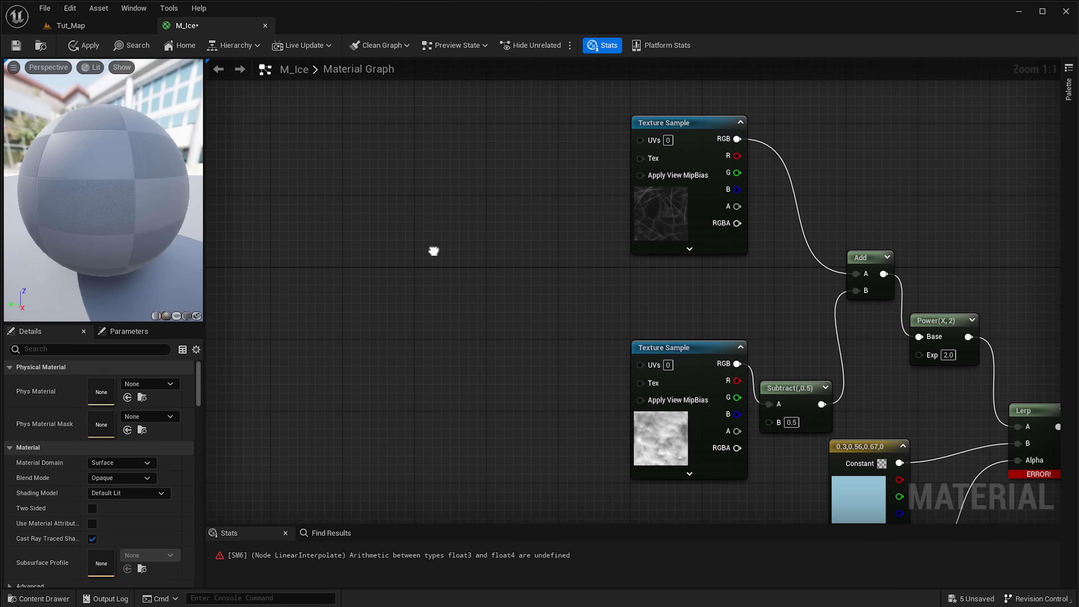
{"action": "right_click_drag", "start_coordinate": [539, 312], "coordinate": [560, 314]}
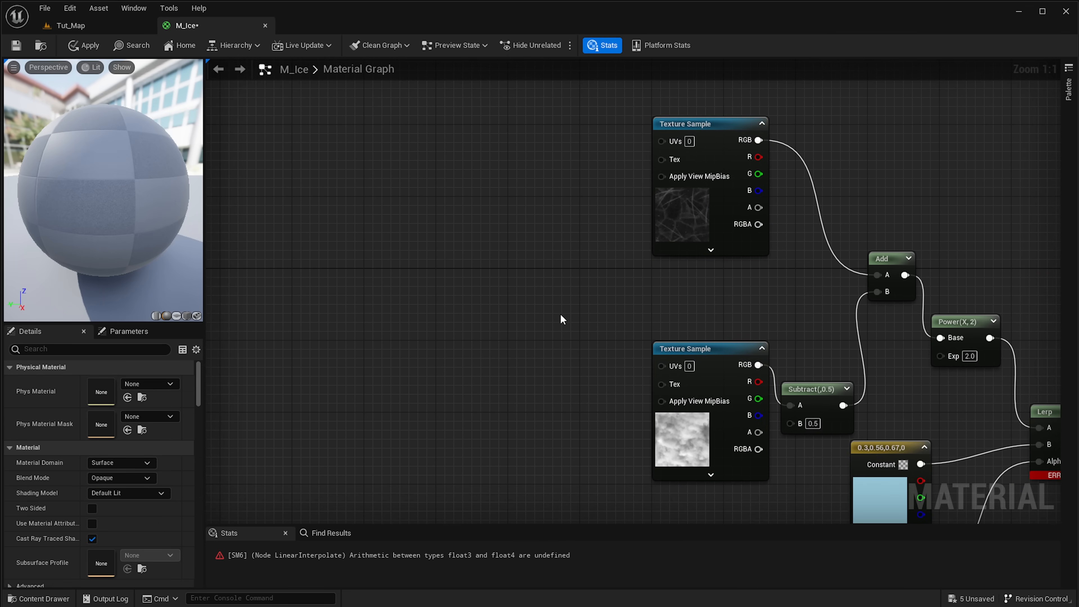
Inspect the finished ice surface on the plane in the Tut_Map level and return to the M_Ice graph
{"action": "left_click", "coordinate": [129, 28]}
{"action": "right_click_drag", "start_coordinate": [322, 204], "coordinate": [562, 369]}
{"action": "key", "text": "s"}
{"action": "key", "text": "a"}
{"action": "right_click_drag", "start_coordinate": [415, 352], "coordinate": [437, 377]}
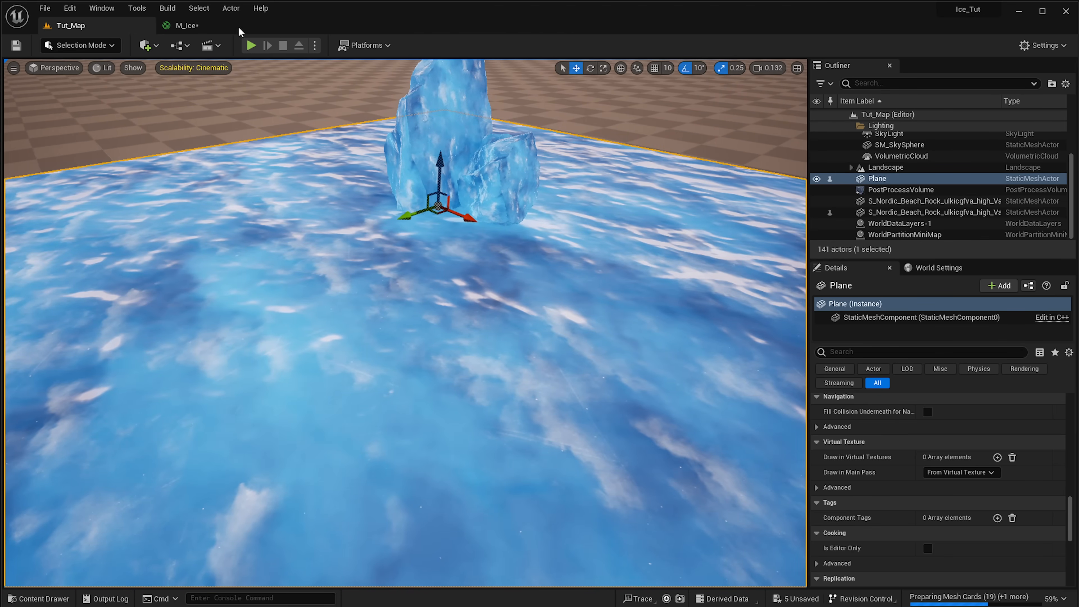
{"action": "left_click", "coordinate": [225, 26]}
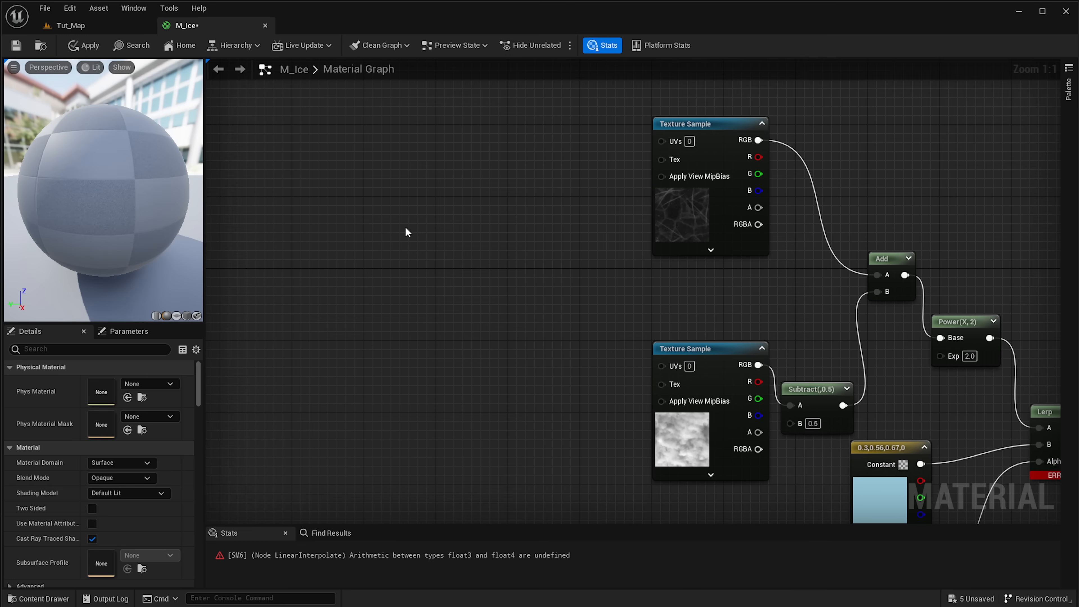
Add a BumpOffset node to the left of the two Texture Sample nodes, between them in height
{"action": "right_click", "coordinate": [537, 217]}
{"action": "type", "text": "bump"}
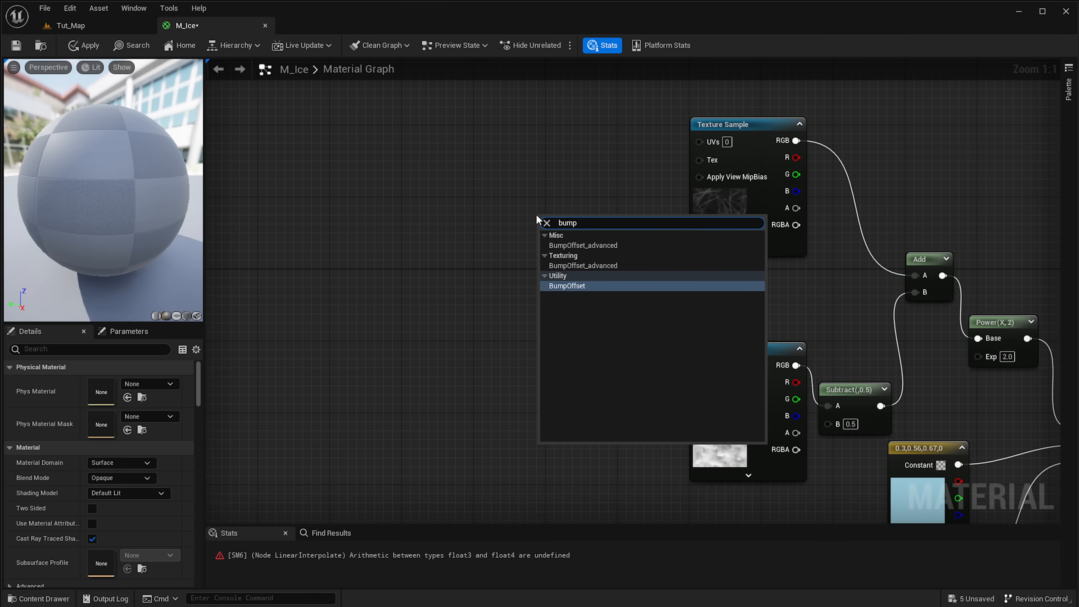
{"action": "key", "text": "Return"}
{"action": "left_click_drag", "start_coordinate": [597, 234], "coordinate": [496, 244]}
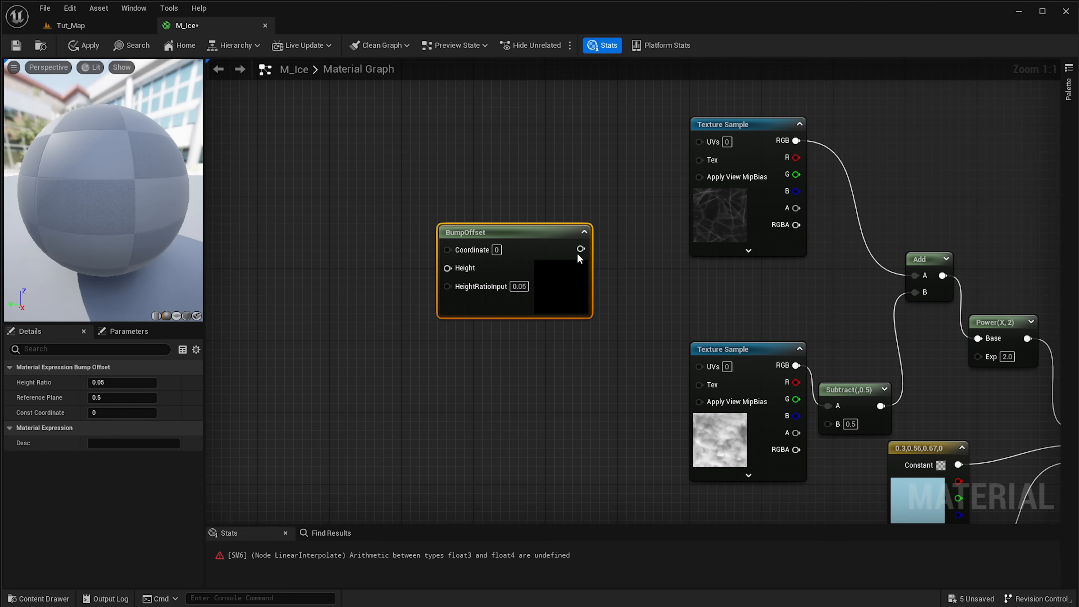
Connect the BumpOffset output to the UVs inputs of both the cracked and smoke Texture Sample nodes
{"action": "left_click_drag", "start_coordinate": [580, 249], "coordinate": [697, 141]}
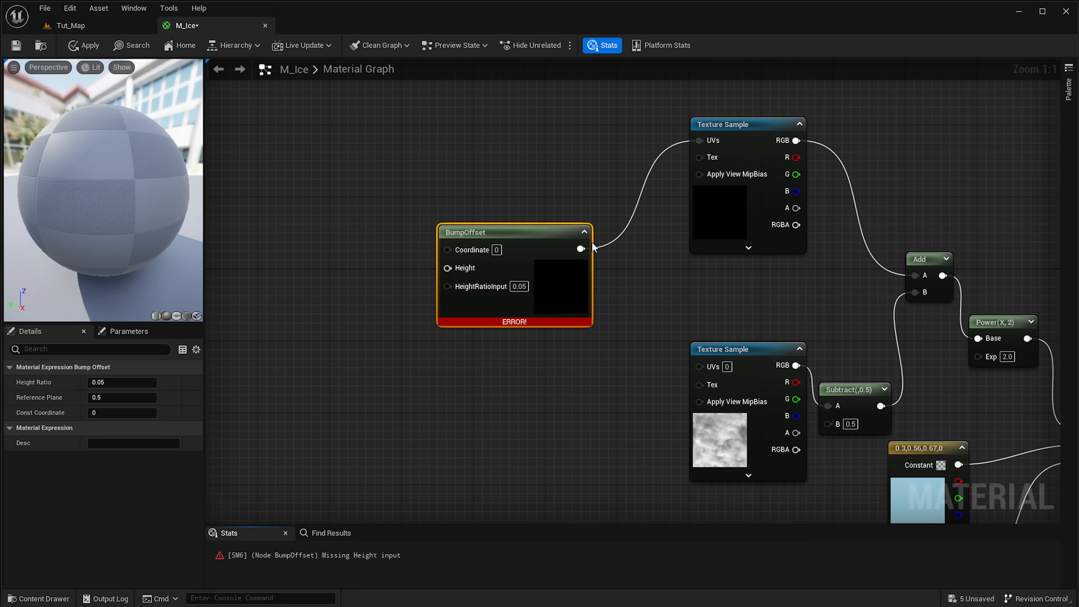
{"action": "left_click_drag", "start_coordinate": [581, 249], "coordinate": [699, 367]}
{"action": "right_click_drag", "start_coordinate": [395, 332], "coordinate": [649, 307]}
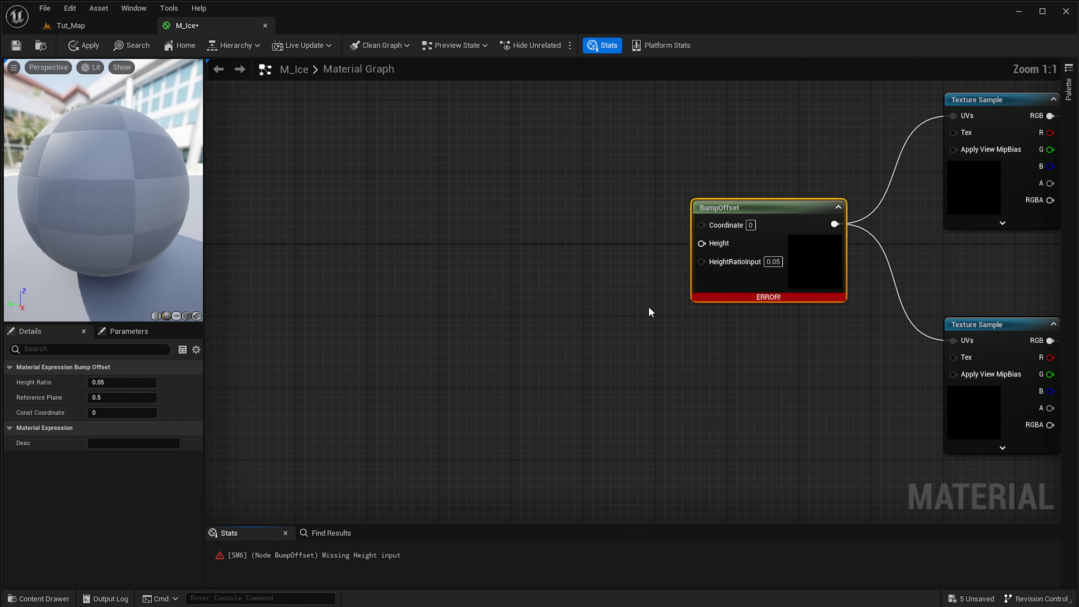
Create a scalar parameter named Height_layer to the lower left of the BumpOffset node
{"action": "right_click_drag", "start_coordinate": [520, 280], "coordinate": [547, 286]}
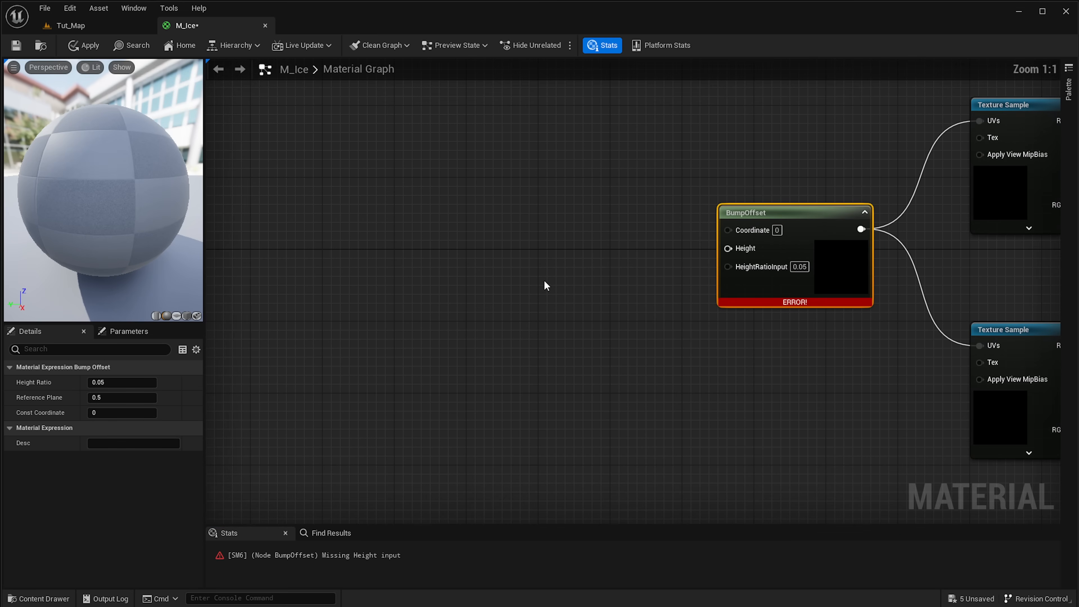
{"action": "left_click", "coordinate": [563, 280]}
{"action": "left_click", "coordinate": [583, 293]}
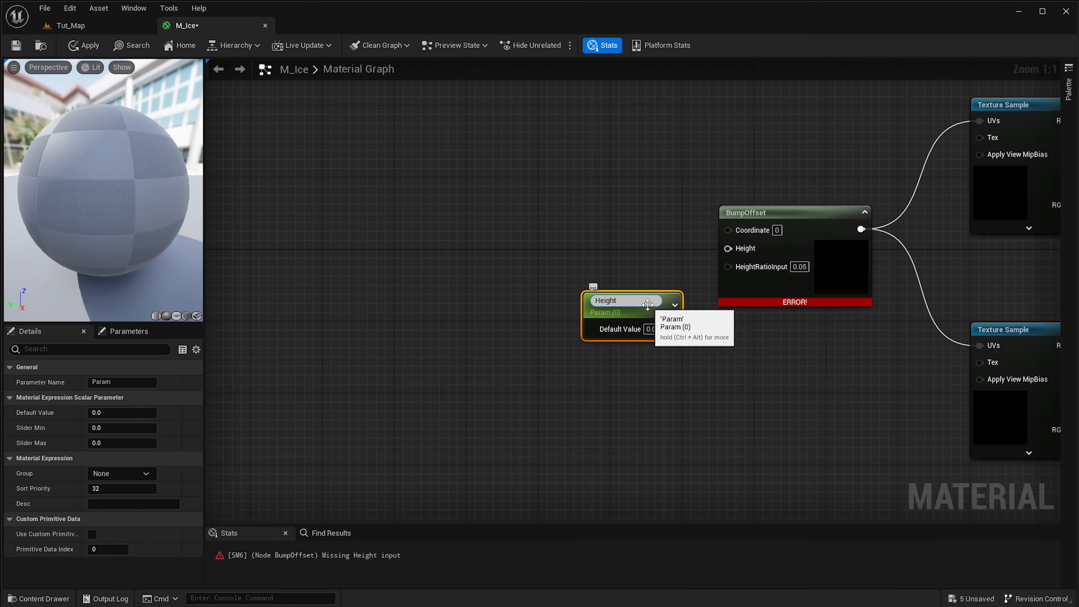
{"action": "type", "text": "Height_layer"}
{"action": "key", "text": "Return"}
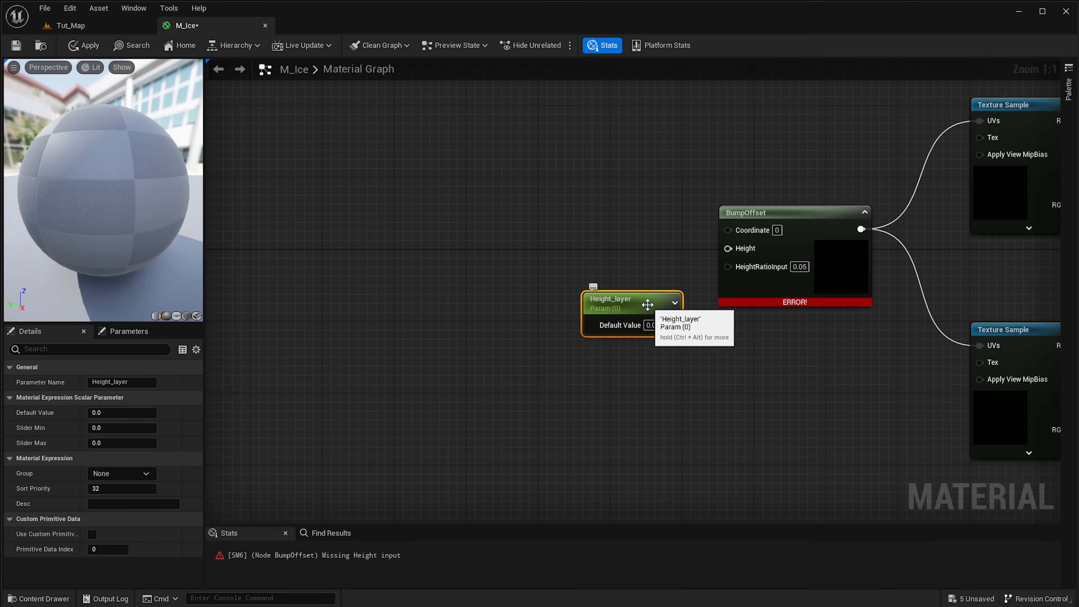
Connect Height_layer to BumpOffset's Height input and set its default value to 2.0
{"action": "left_click_drag", "start_coordinate": [671, 324], "coordinate": [728, 249]}
{"action": "left_click", "coordinate": [652, 326]}
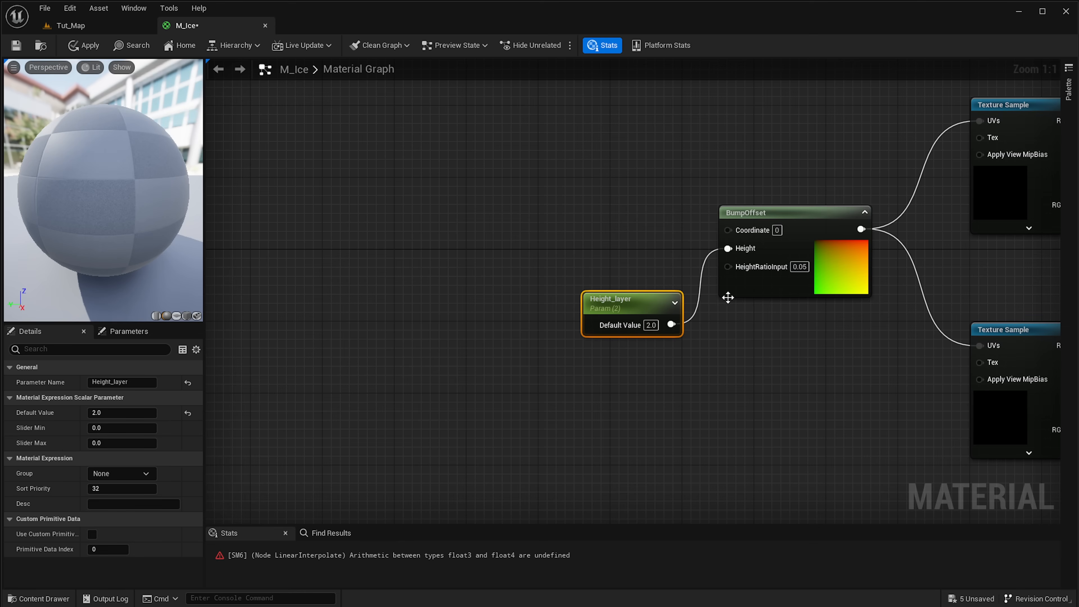
{"action": "left_click", "coordinate": [771, 213]}
Add a TextureCoordinate node left of BumpOffset and connect its output to BumpOffset's Coordinate input
{"action": "right_click_drag", "start_coordinate": [496, 160], "coordinate": [534, 176]}
{"action": "right_click", "coordinate": [534, 176]}
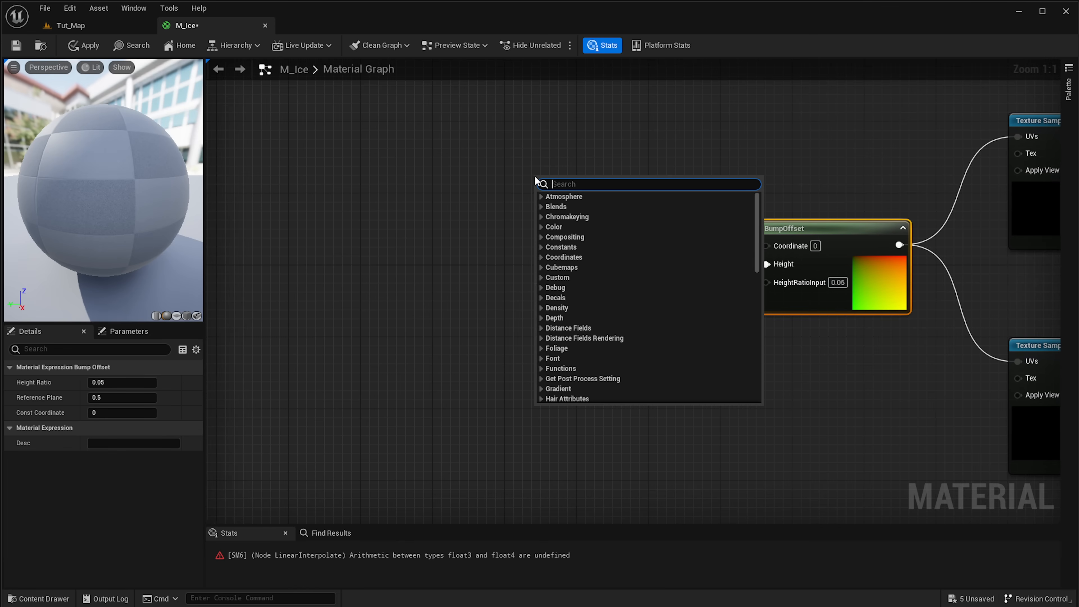
{"action": "type", "text": "texturecp"}
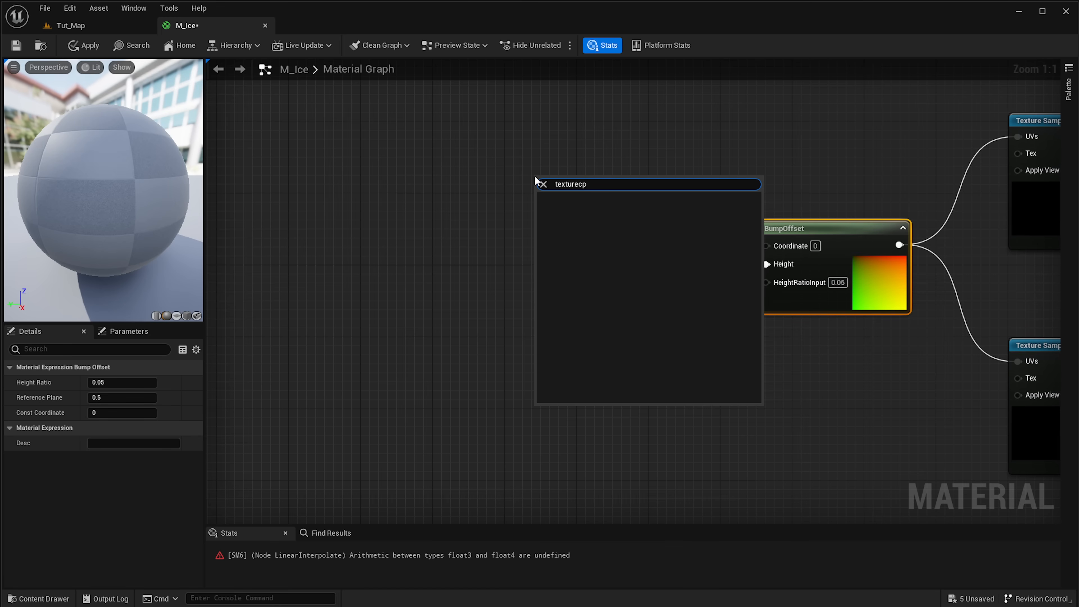
{"action": "key", "text": "BackSpace"}
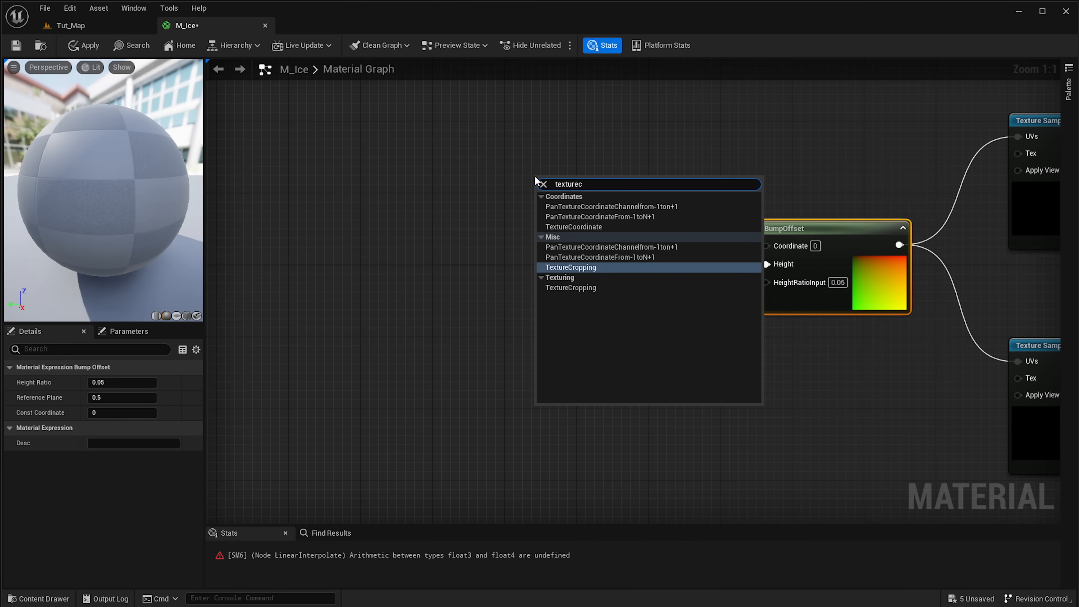
{"action": "type", "text": "oor"}
{"action": "key", "text": "Return"}
{"action": "left_click_drag", "start_coordinate": [609, 181], "coordinate": [770, 247]}
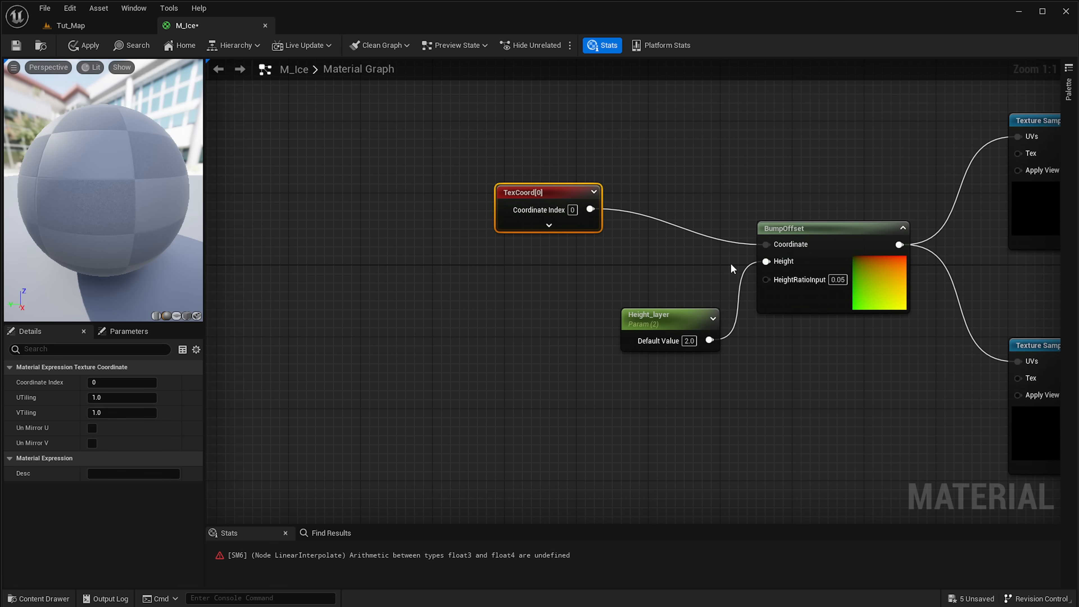
Move TexCoord farther left, level with BumpOffset, and add a Multiply node between them with TexCoord feeding its A input
{"action": "left_click", "coordinate": [539, 337]}
{"action": "left_click_drag", "start_coordinate": [541, 190], "coordinate": [459, 225]}
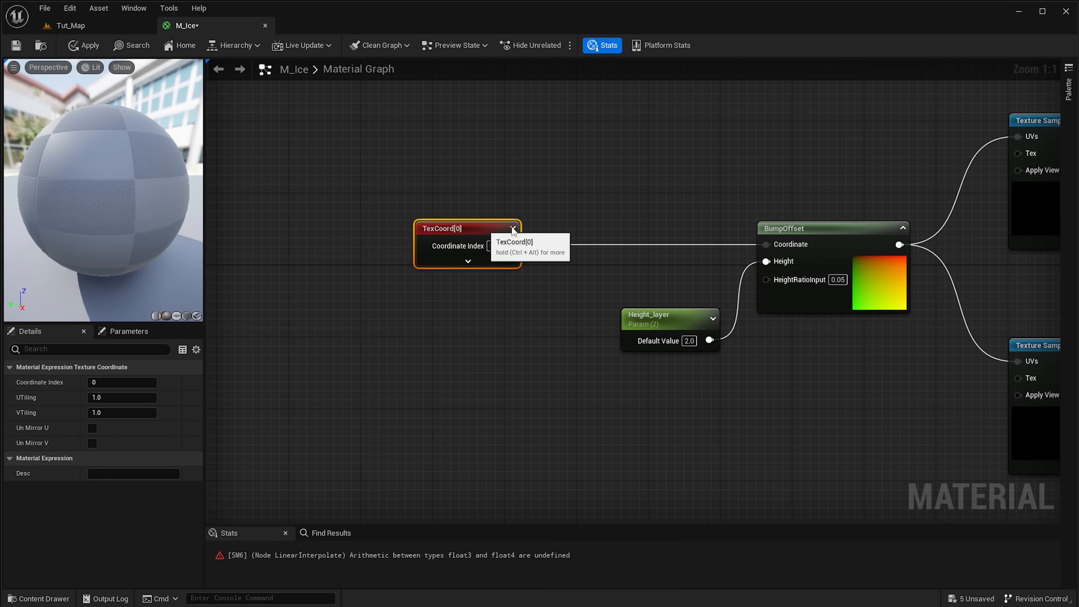
{"action": "right_click_drag", "start_coordinate": [1057, 105], "coordinate": [840, 118]}
{"action": "right_click_drag", "start_coordinate": [571, 264], "coordinate": [821, 263]}
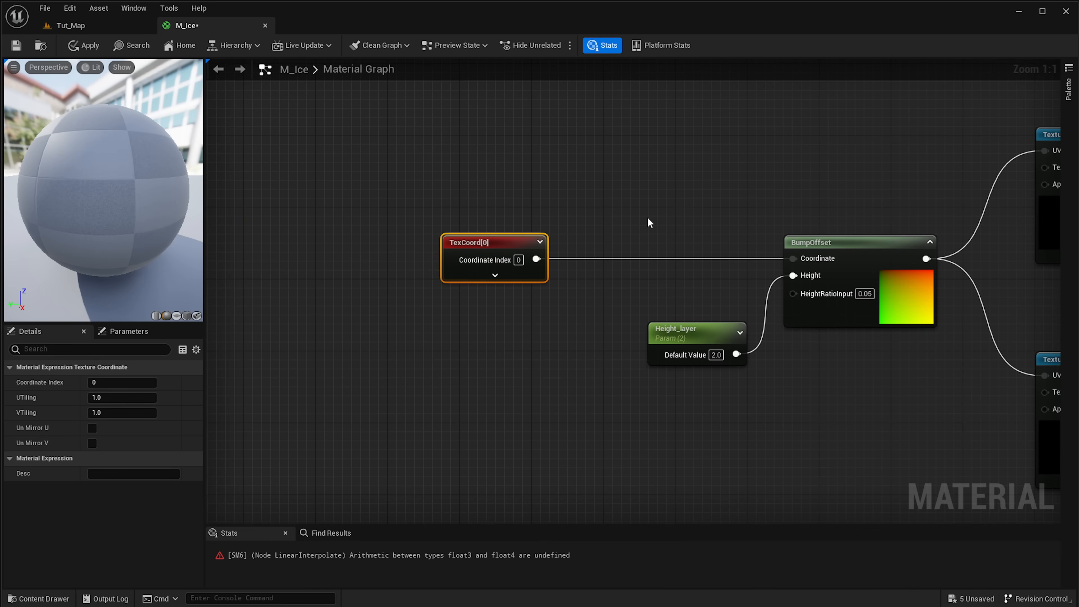
{"action": "left_click", "coordinate": [633, 231]}
{"action": "left_click_drag", "start_coordinate": [536, 258], "coordinate": [644, 255]}
Create a scalar parameter named UV_Tile, connect it to Multiply's B input and feed Multiply into BumpOffset's Coordinate input
{"action": "left_click", "coordinate": [482, 328]}
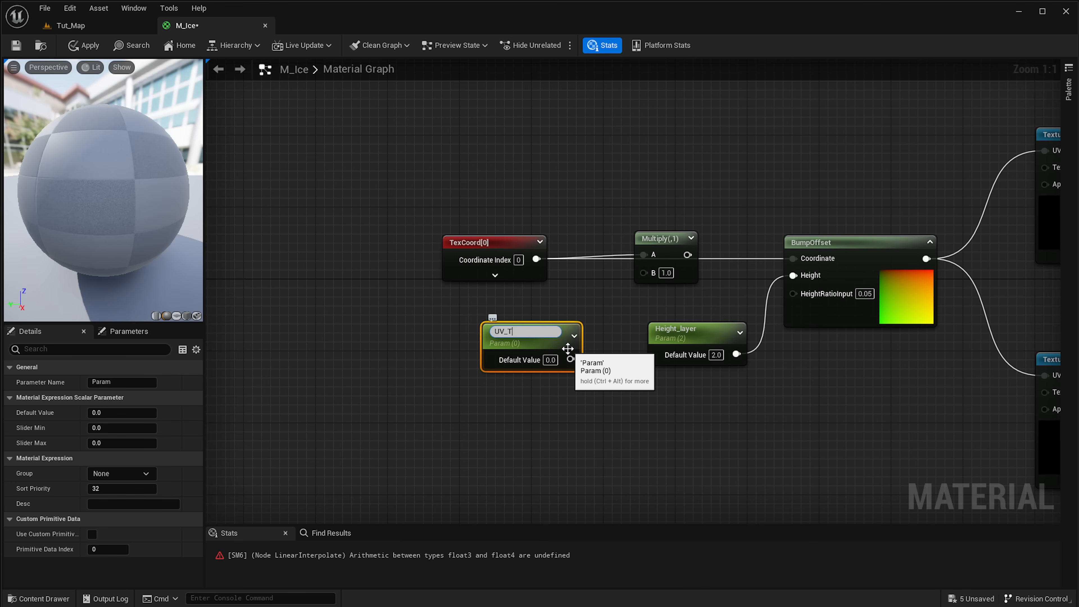
{"action": "key", "text": "Return"}
{"action": "left_click_drag", "start_coordinate": [537, 330], "coordinate": [799, 259]}
{"action": "right_click_drag", "start_coordinate": [510, 241], "coordinate": [415, 227]}
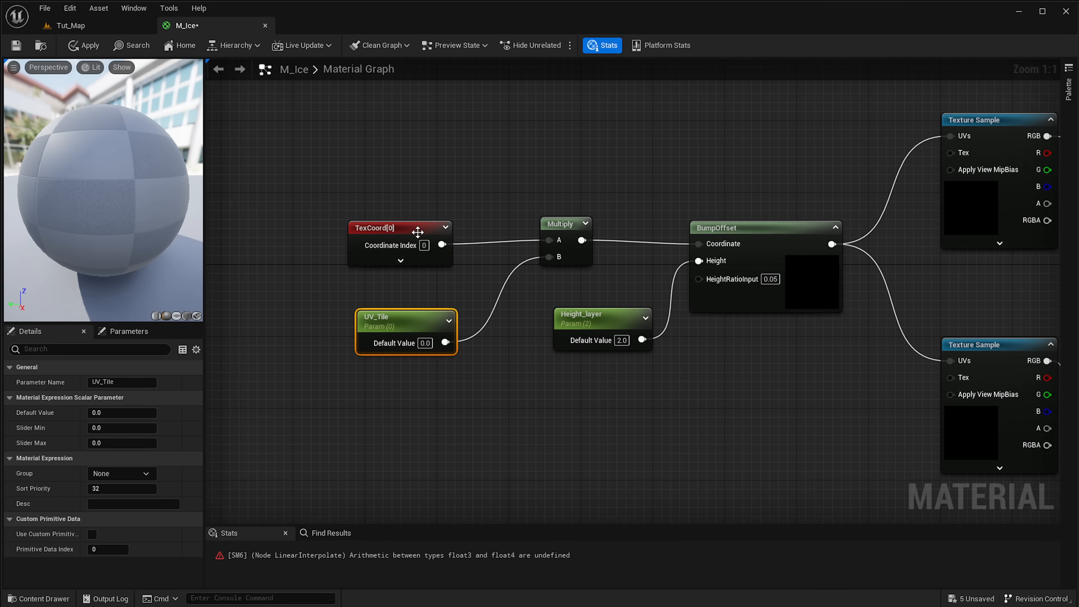
Review the node chain from the two Texture Samples through Add, Power and Lerp to the Multiply and the material output
{"action": "left_click", "coordinate": [754, 243]}
{"action": "right_click_drag", "start_coordinate": [1000, 153], "coordinate": [720, 133]}
{"action": "left_click_drag", "start_coordinate": [643, 142], "coordinate": [684, 400]}
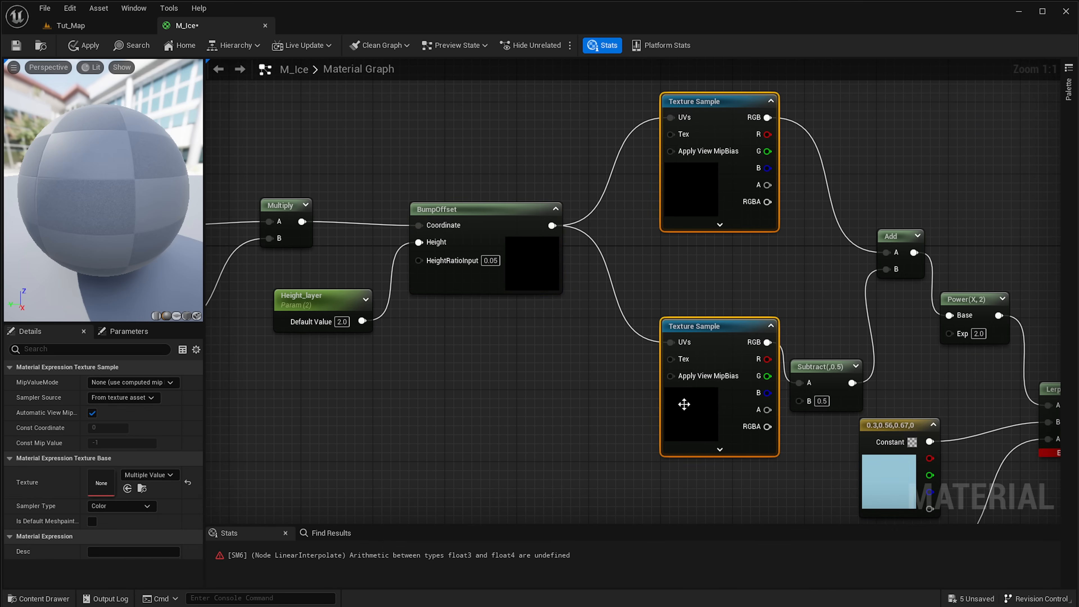
{"action": "right_click_drag", "start_coordinate": [637, 401], "coordinate": [518, 389]}
{"action": "left_click", "coordinate": [542, 209]}
{"action": "left_click", "coordinate": [561, 293]}
{"action": "right_click_drag", "start_coordinate": [364, 360], "coordinate": [566, 361]}
{"action": "right_click_drag", "start_coordinate": [647, 383], "coordinate": [256, 310]}
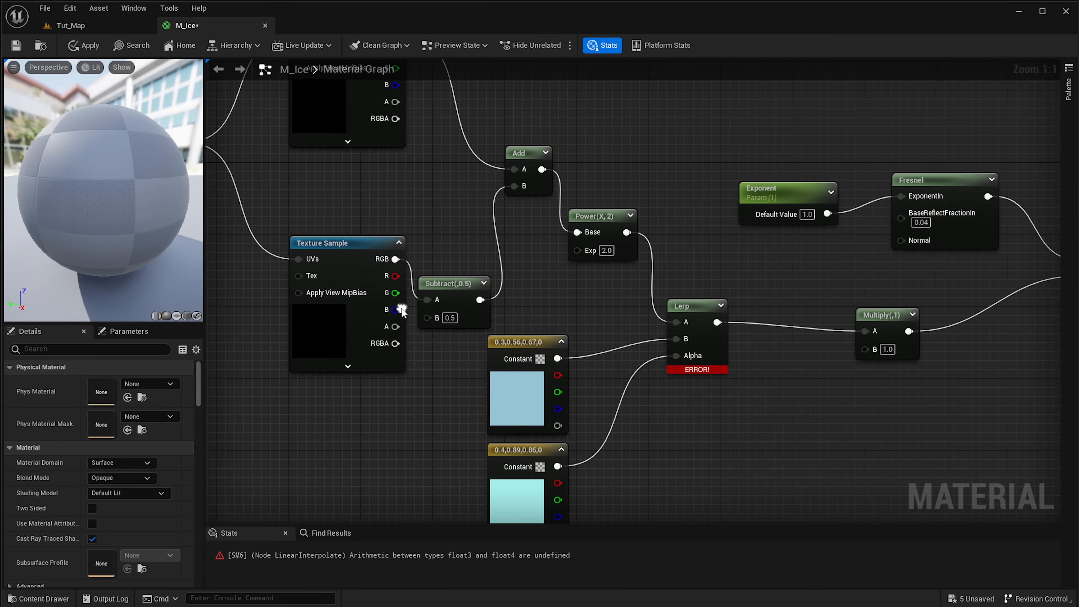
{"action": "right_click_drag", "start_coordinate": [780, 359], "coordinate": [654, 327]}
{"action": "scroll", "coordinate": [714, 343], "scroll_direction": "down", "scroll_amount": 1}
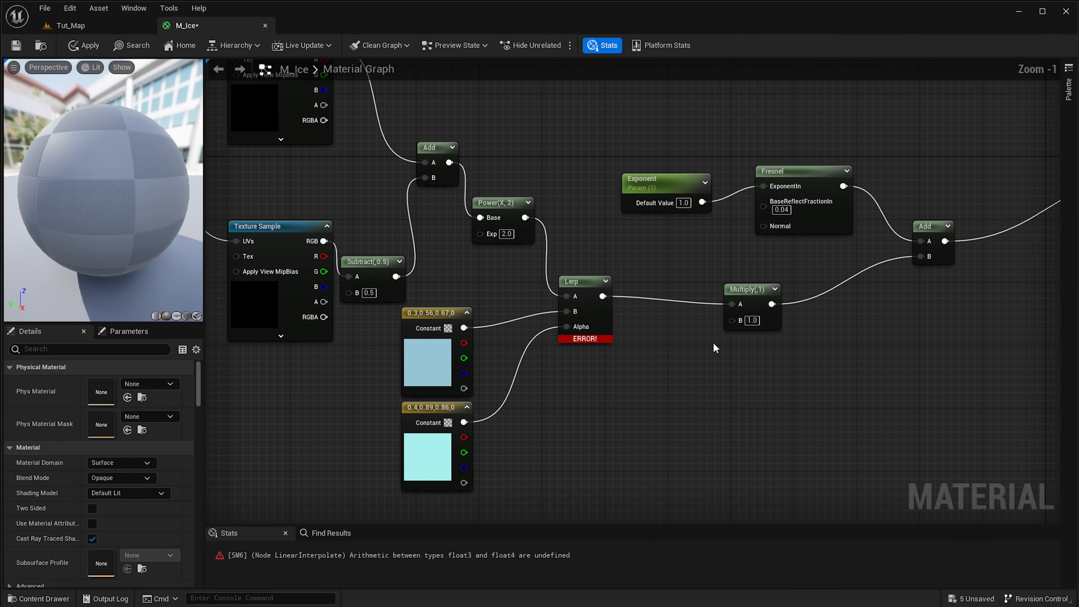
{"action": "left_click_drag", "start_coordinate": [639, 385], "coordinate": [597, 276]}
{"action": "left_click", "coordinate": [680, 414]}
{"action": "right_click_drag", "start_coordinate": [680, 415], "coordinate": [404, 363]}
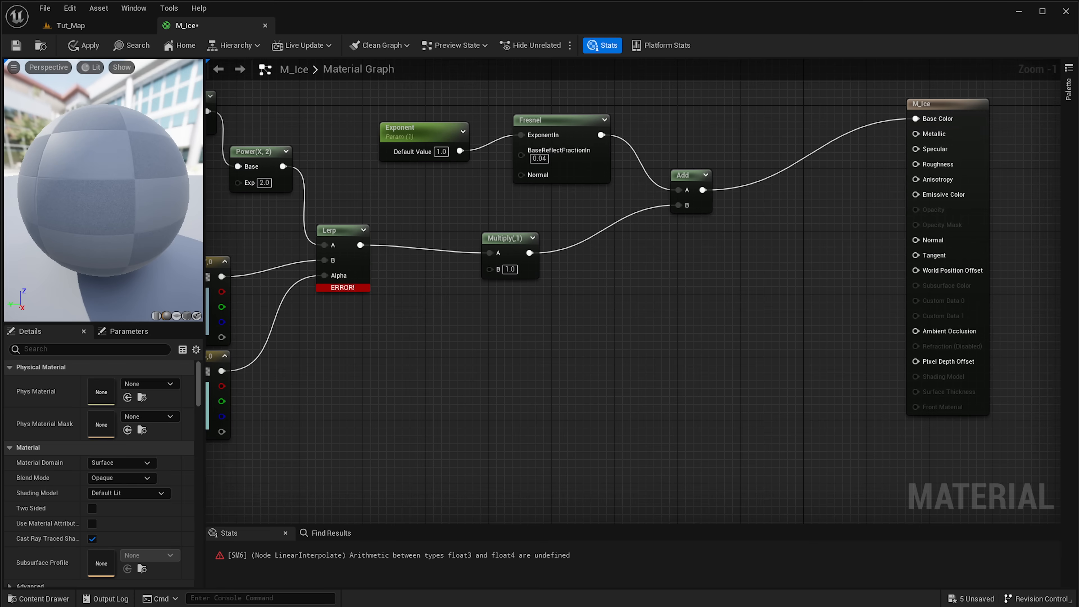
{"action": "right_click_drag", "start_coordinate": [477, 387], "coordinate": [522, 382]}
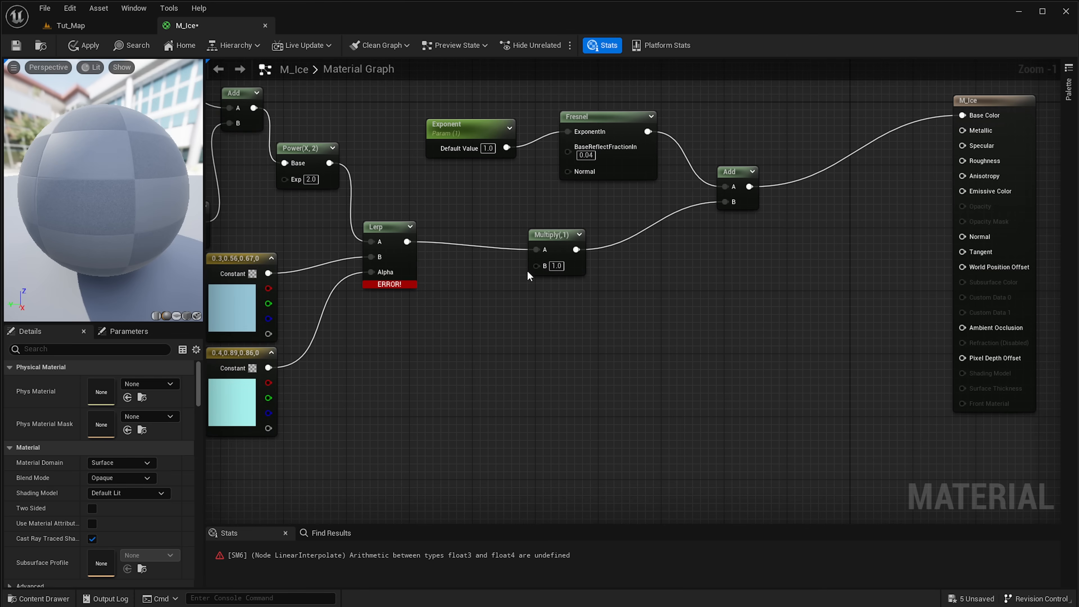
{"action": "right_click_drag", "start_coordinate": [474, 316], "coordinate": [611, 335]}
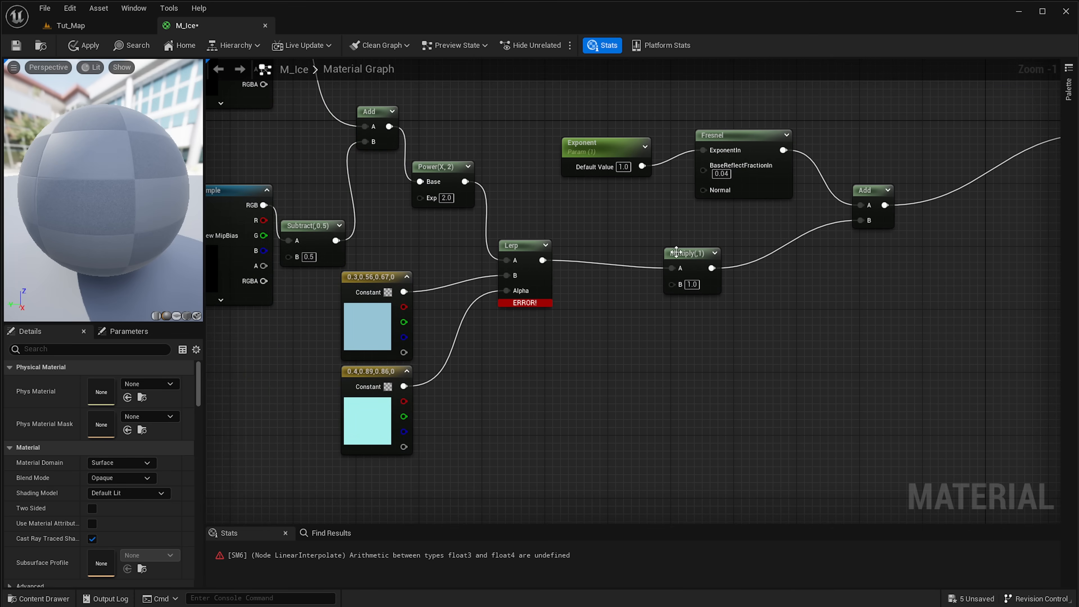
{"action": "left_click", "coordinate": [696, 261]}
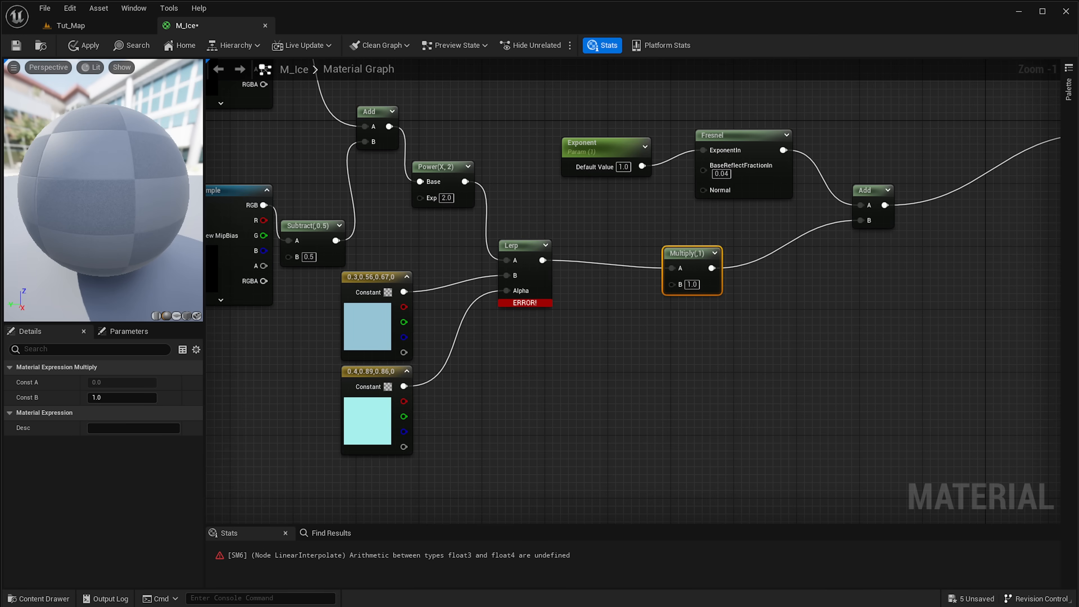
{"action": "right_click_drag", "start_coordinate": [490, 373], "coordinate": [575, 396]}
Convert the blue 0.3,0.56,0.67 constant into a parameter named Control_Light and move it slightly left of its original place
{"action": "scroll", "coordinate": [533, 504], "scroll_direction": "up", "scroll_amount": 1}
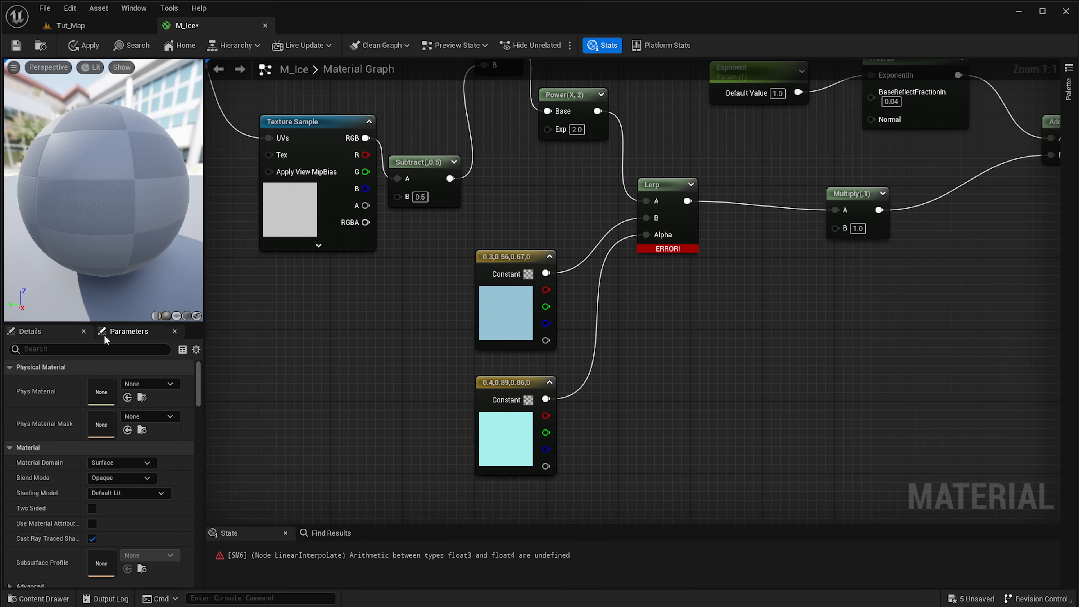
{"action": "right_click", "coordinate": [508, 319]}
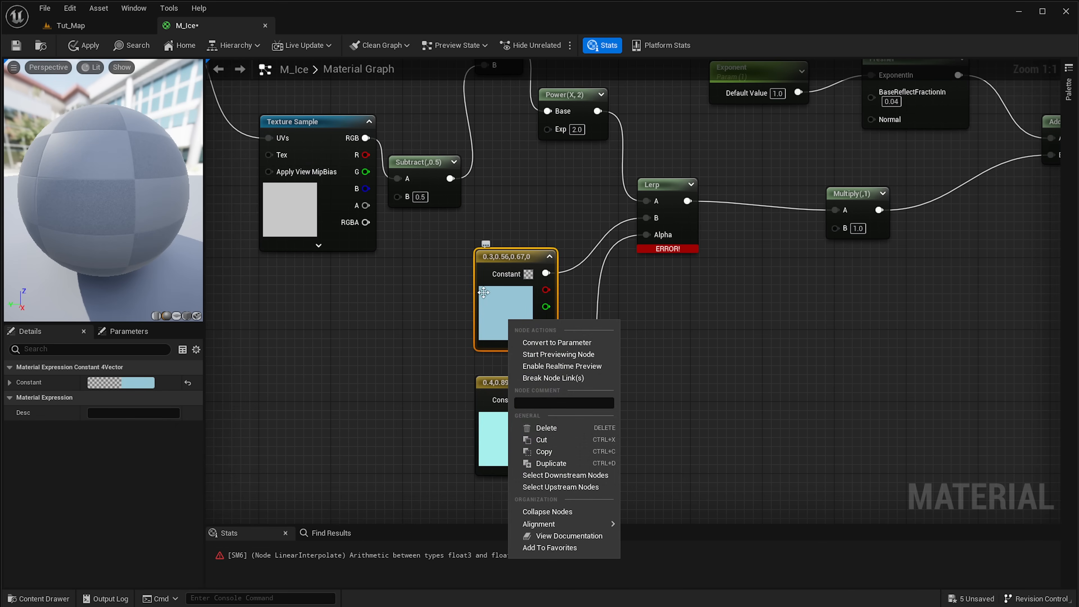
{"action": "left_click", "coordinate": [567, 341]}
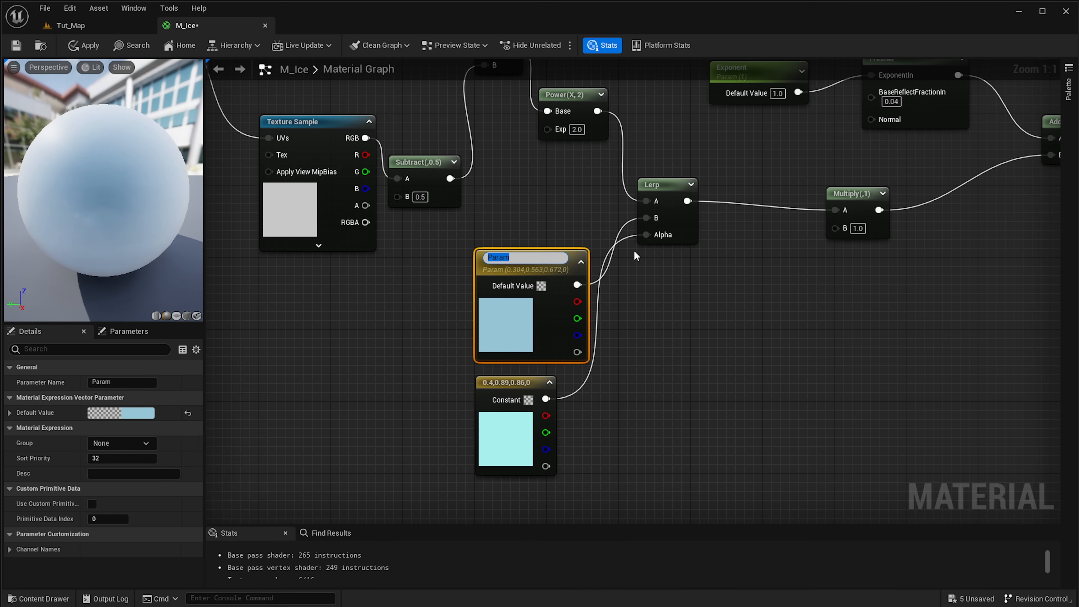
{"action": "type", "text": "Control_Light"}
{"action": "key", "text": "Return"}
{"action": "left_click_drag", "start_coordinate": [529, 318], "coordinate": [478, 306]}
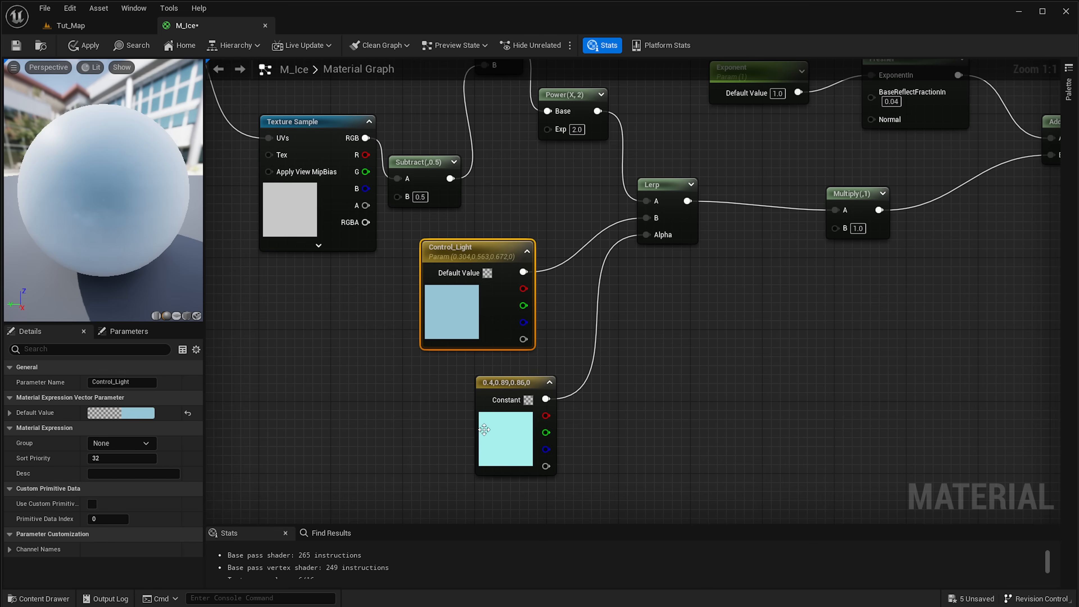
Convert the cyan 0.4,0.89,0.86 constant into a parameter named Control_Dark and move it beneath Control_Light
{"action": "double_click", "coordinate": [485, 431]}
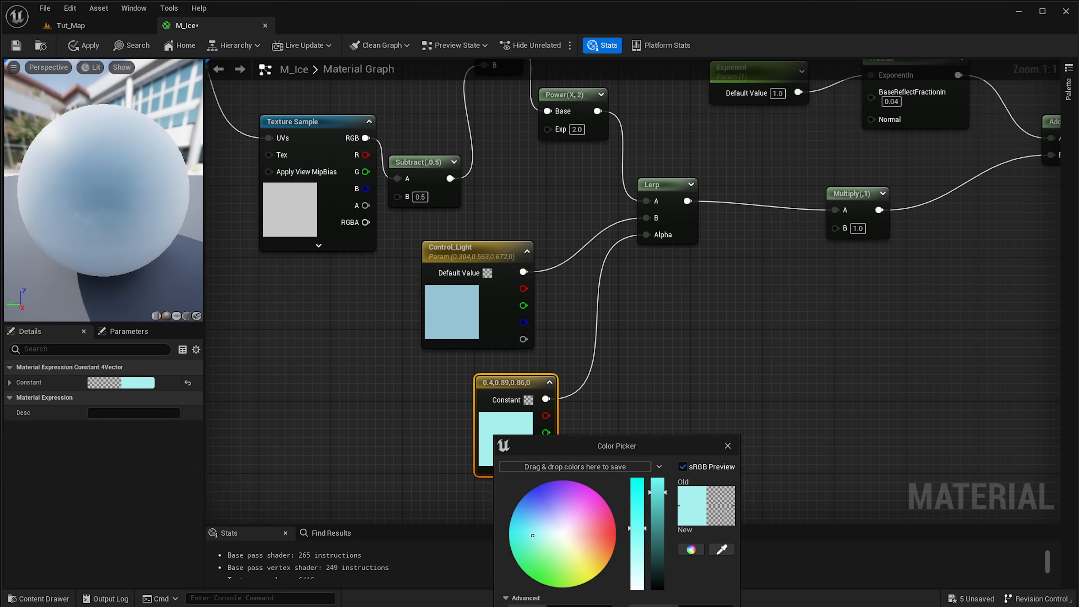
{"action": "left_click", "coordinate": [485, 417]}
{"action": "right_click", "coordinate": [485, 418]}
{"action": "left_click", "coordinate": [531, 440]}
{"action": "type", "text": "C"}
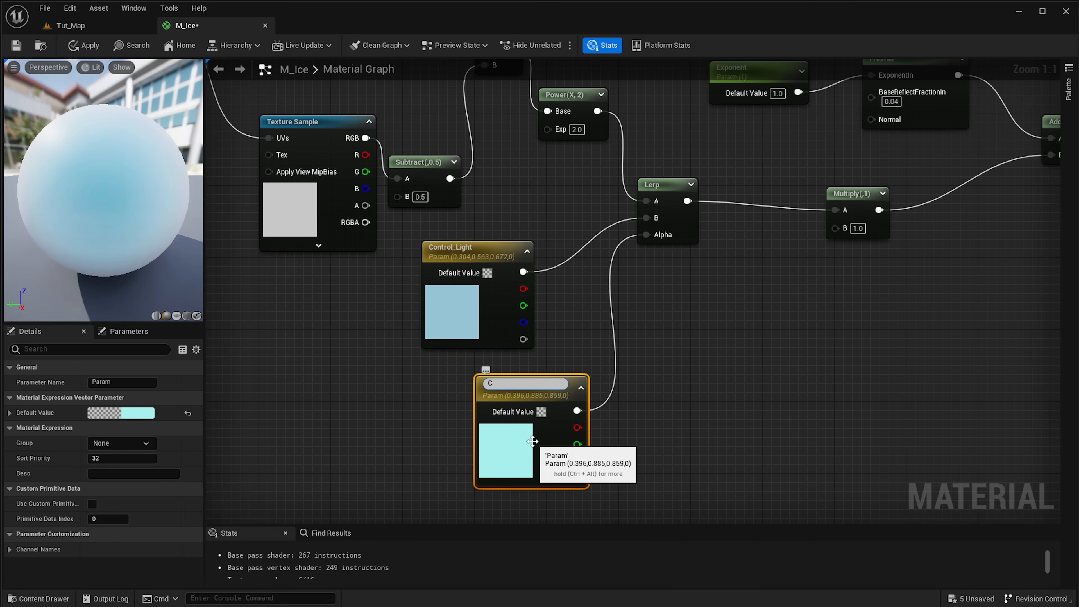
{"action": "type", "text": "ontrol_Dark"}
{"action": "key", "text": "Return"}
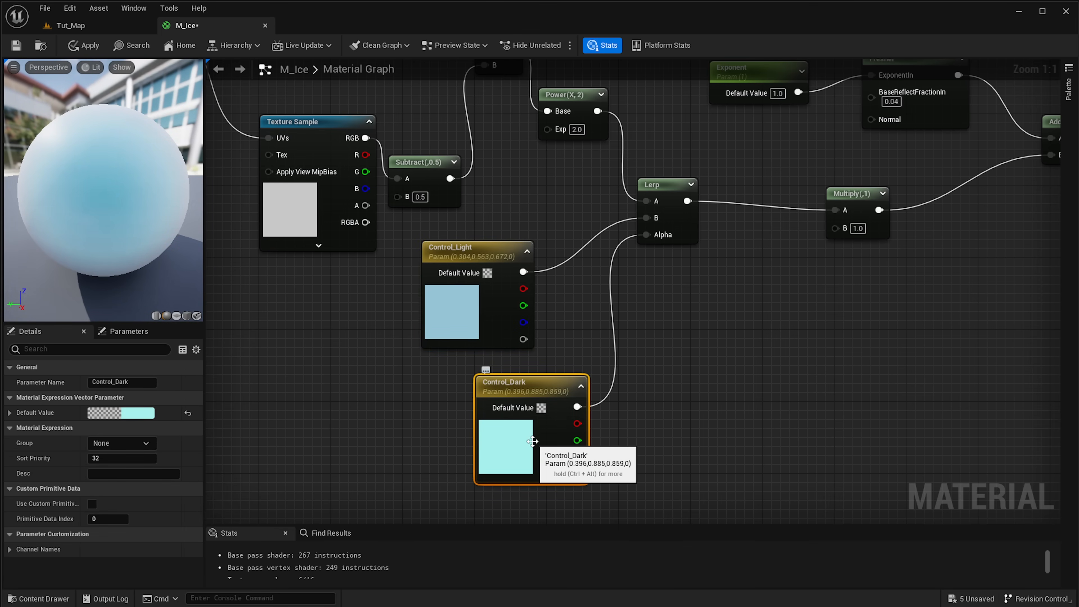
{"action": "left_click_drag", "start_coordinate": [517, 455], "coordinate": [472, 446]}
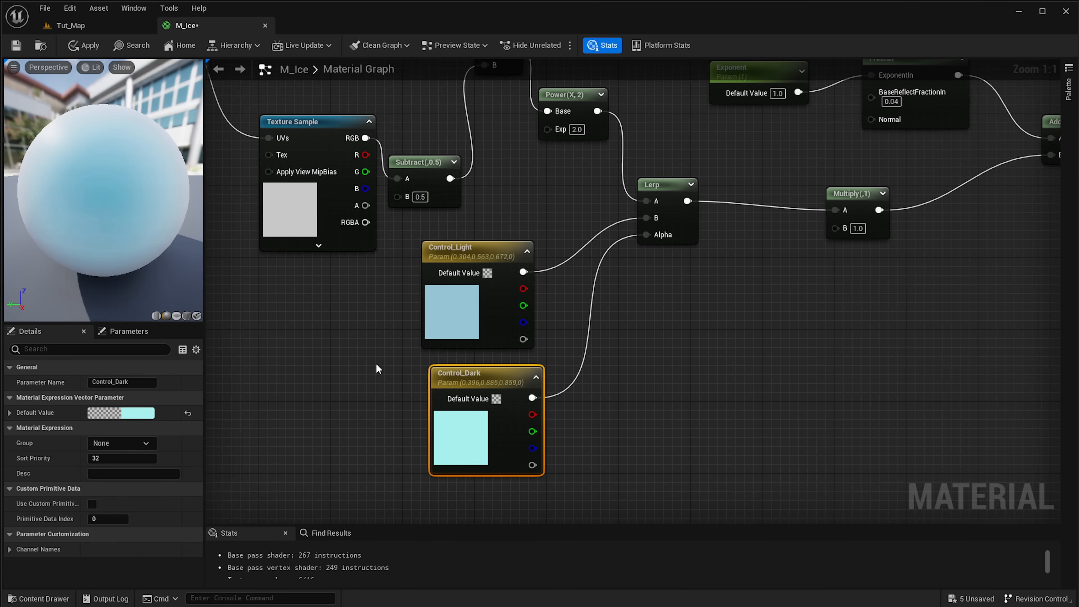
Try feeding Lerp directly into Add's B input, compare the preview sphere up close, and restore the Multiply connection
{"action": "left_click_drag", "start_coordinate": [98, 226], "coordinate": [125, 231]}
{"action": "scroll", "coordinate": [48, 214], "scroll_direction": "up", "scroll_amount": 3}
{"action": "left_click_drag", "start_coordinate": [63, 187], "coordinate": [91, 195]}
{"action": "scroll", "coordinate": [52, 179], "scroll_direction": "up", "scroll_amount": 4}
{"action": "scroll", "coordinate": [962, 251], "scroll_direction": "down", "scroll_amount": 1}
{"action": "right_click_drag", "start_coordinate": [965, 251], "coordinate": [649, 332]}
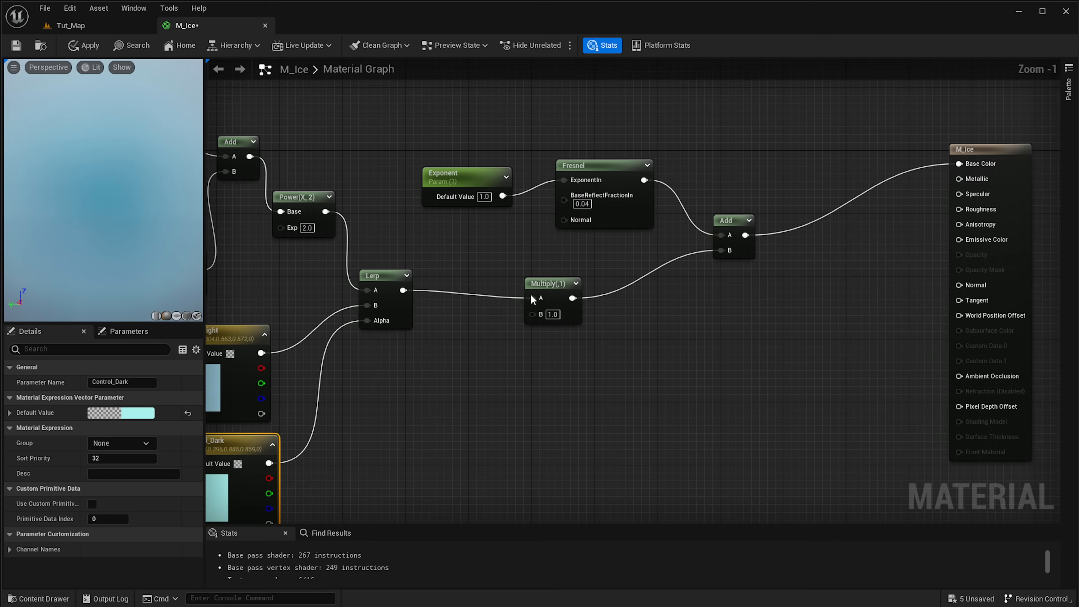
{"action": "left_click_drag", "start_coordinate": [403, 290], "coordinate": [721, 250]}
{"action": "scroll", "coordinate": [87, 213], "scroll_direction": "down", "scroll_amount": 6}
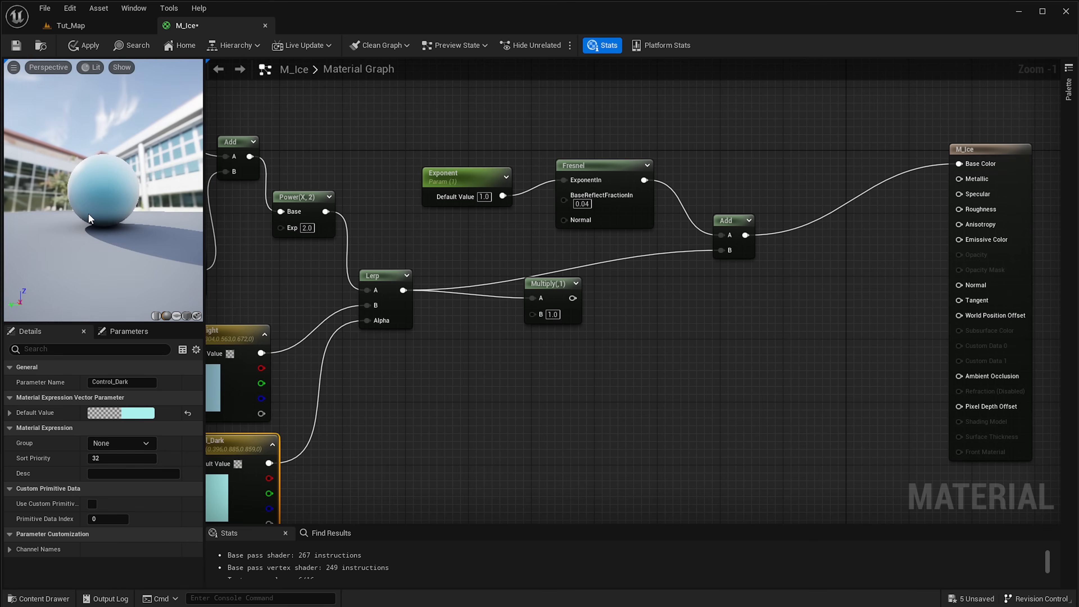
{"action": "left_click_drag", "start_coordinate": [88, 213], "coordinate": [123, 210]}
{"action": "scroll", "coordinate": [87, 212], "scroll_direction": "up", "scroll_amount": 2}
{"action": "left_click_drag", "start_coordinate": [128, 169], "coordinate": [159, 176]}
{"action": "scroll", "coordinate": [128, 169], "scroll_direction": "up", "scroll_amount": 3}
{"action": "left_click_drag", "start_coordinate": [566, 299], "coordinate": [722, 251]}
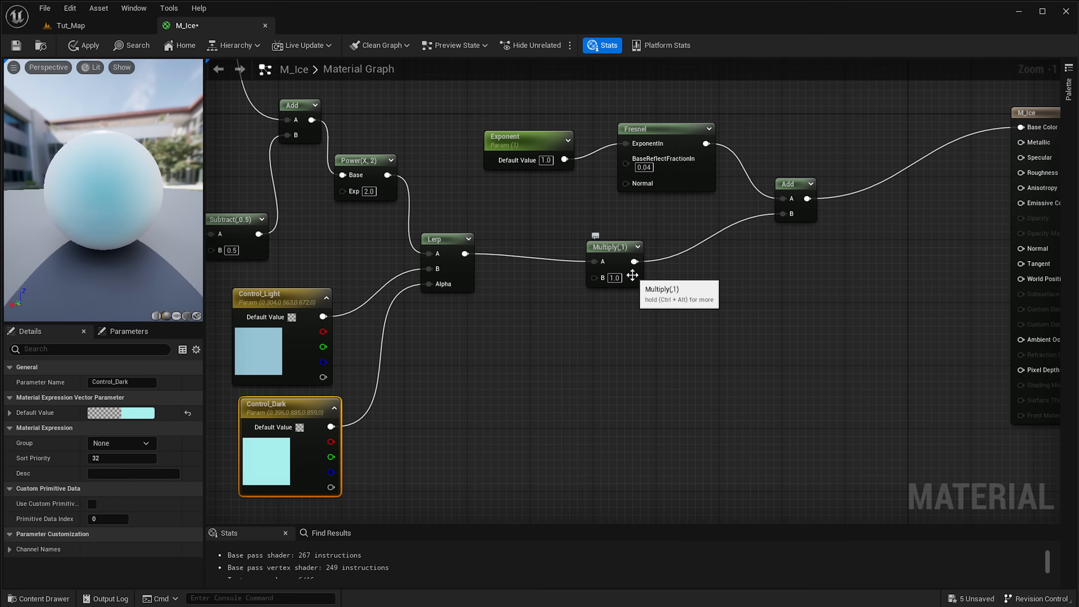
Add a Multiply node before M_Ice, feeding the existing Multiply into its A input and its output into Emissive Color
{"action": "left_click", "coordinate": [611, 279]}
{"action": "right_click_drag", "start_coordinate": [722, 312], "coordinate": [502, 299]}
{"action": "left_click", "coordinate": [683, 276]}
{"action": "scroll", "coordinate": [682, 277], "scroll_direction": "up", "scroll_amount": 1}
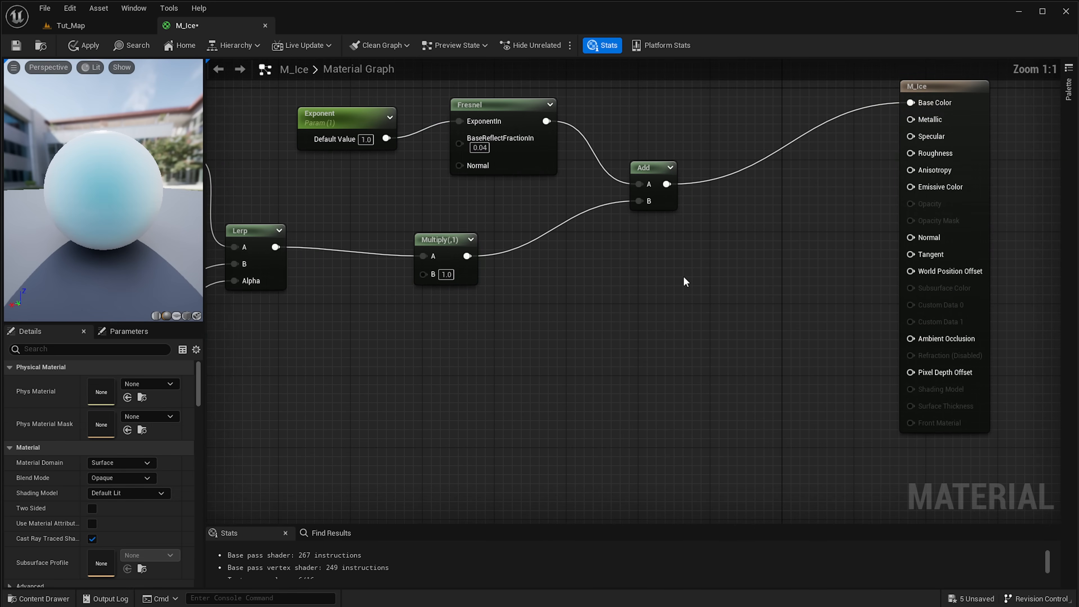
{"action": "left_click", "coordinate": [730, 260]}
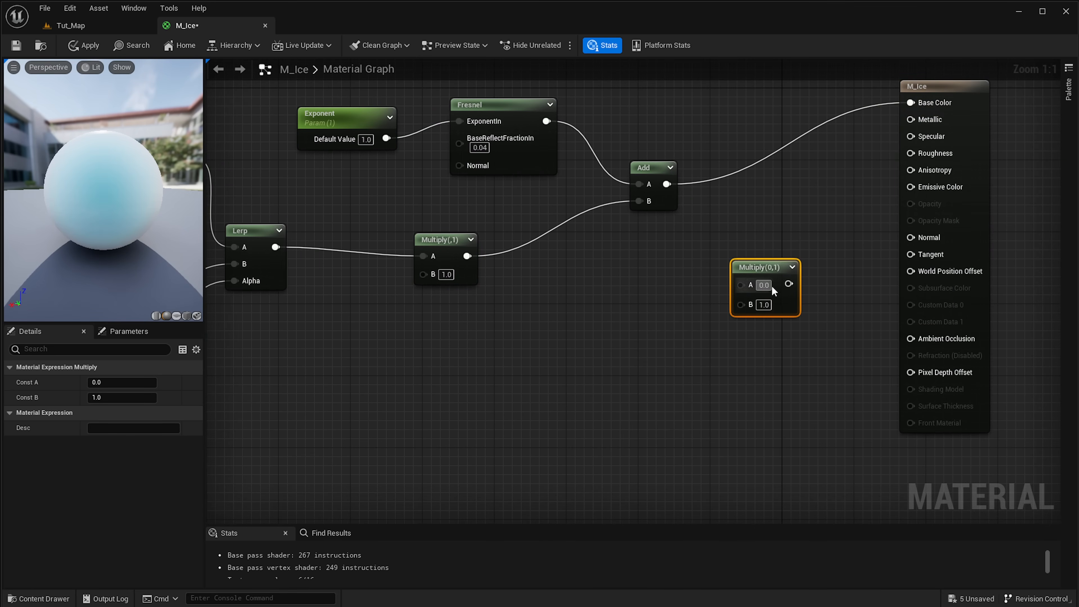
{"action": "left_click_drag", "start_coordinate": [788, 283], "coordinate": [911, 187]}
{"action": "left_click_drag", "start_coordinate": [761, 272], "coordinate": [730, 254]}
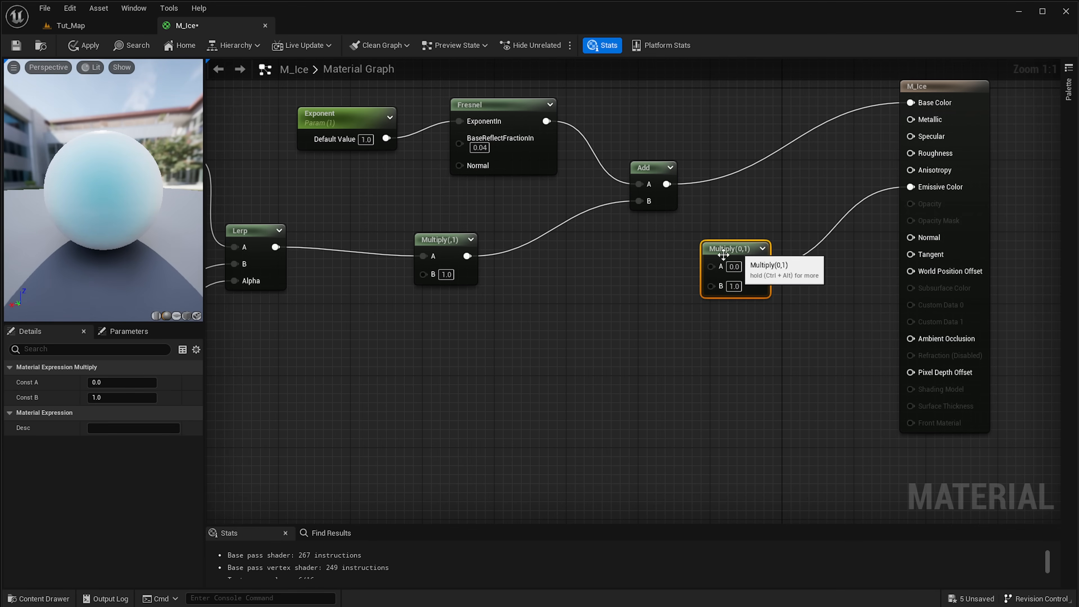
{"action": "left_click_drag", "start_coordinate": [477, 258], "coordinate": [707, 276]}
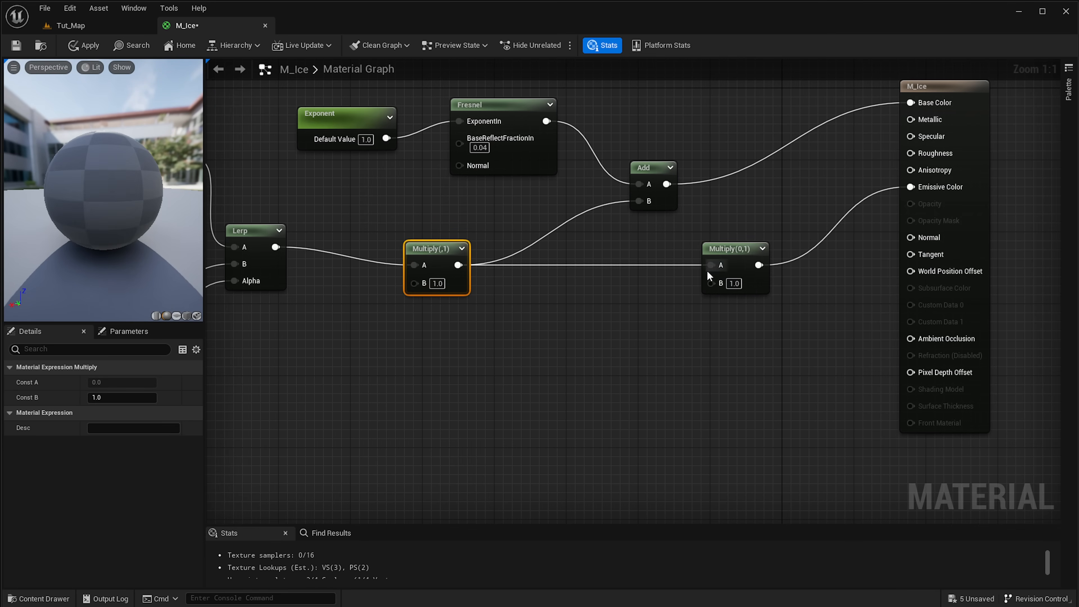
Create a scalar parameter named Ice_Emissive and connect it to the B input of the Multiply that feeds Emissive Color
{"action": "left_click", "coordinate": [575, 307]}
{"action": "type", "text": "ss"}
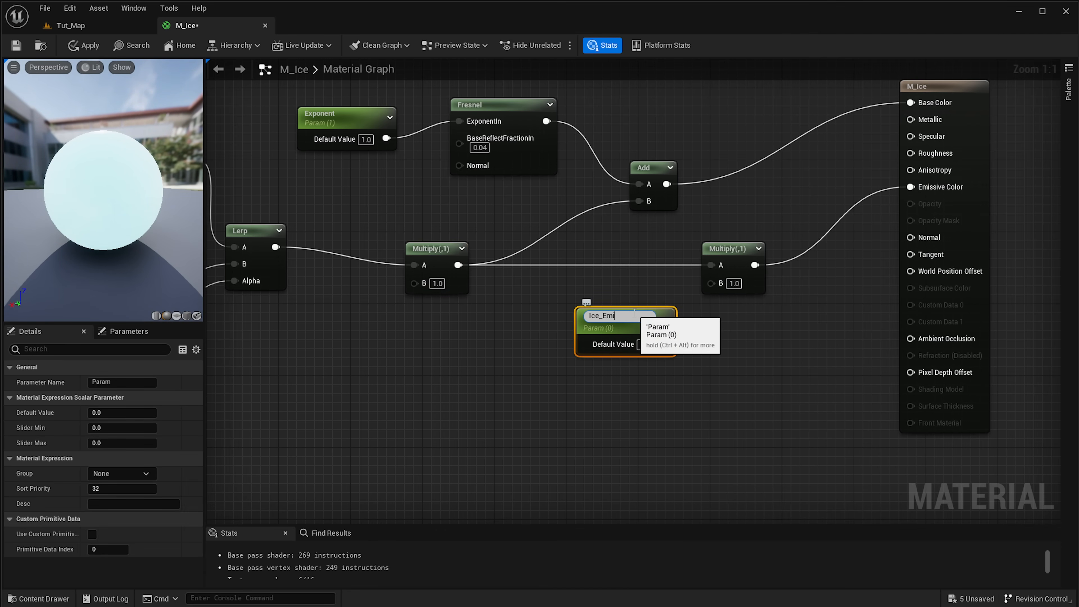
{"action": "type", "text": "ive"}
{"action": "key", "text": "Return"}
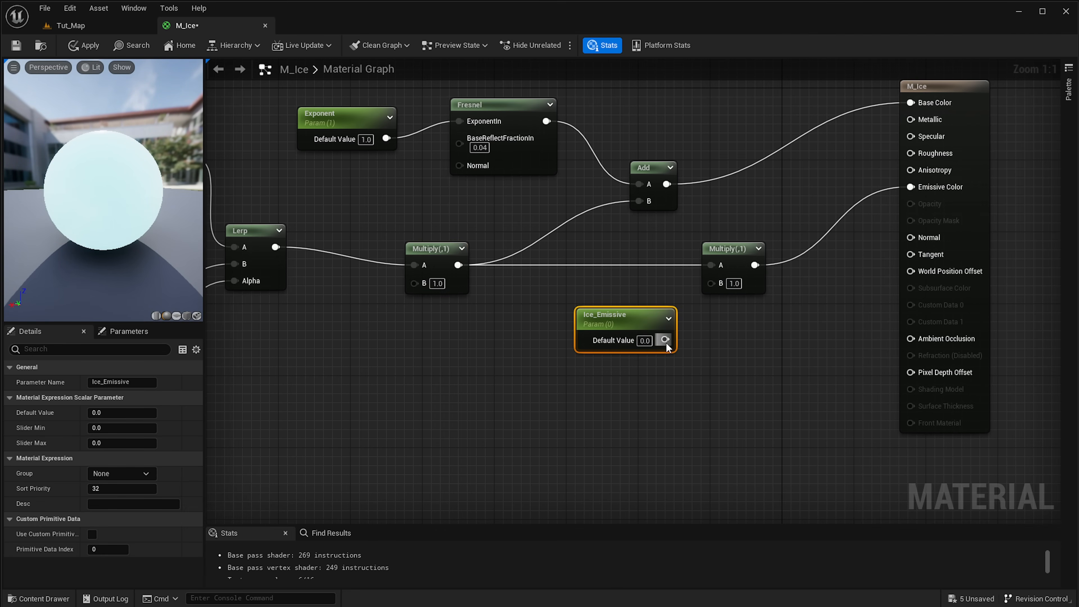
{"action": "left_click_drag", "start_coordinate": [665, 340], "coordinate": [710, 282]}
{"action": "left_click_drag", "start_coordinate": [640, 316], "coordinate": [622, 319]}
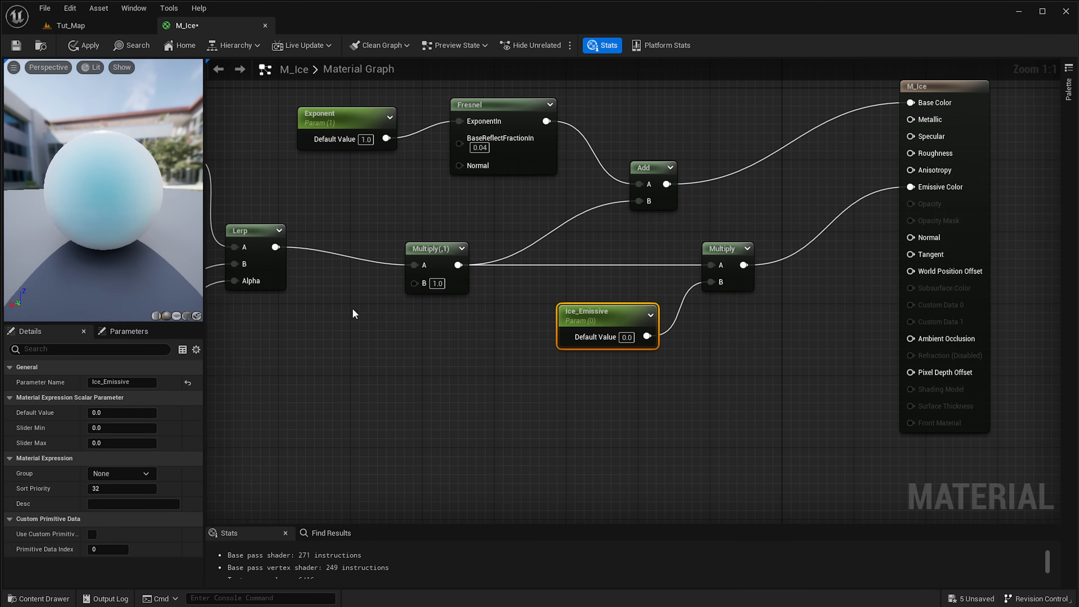
Set the Ice_Emissive parameter's default value to 1.0
{"action": "left_click", "coordinate": [626, 337]}
{"action": "type", "text": "1"}
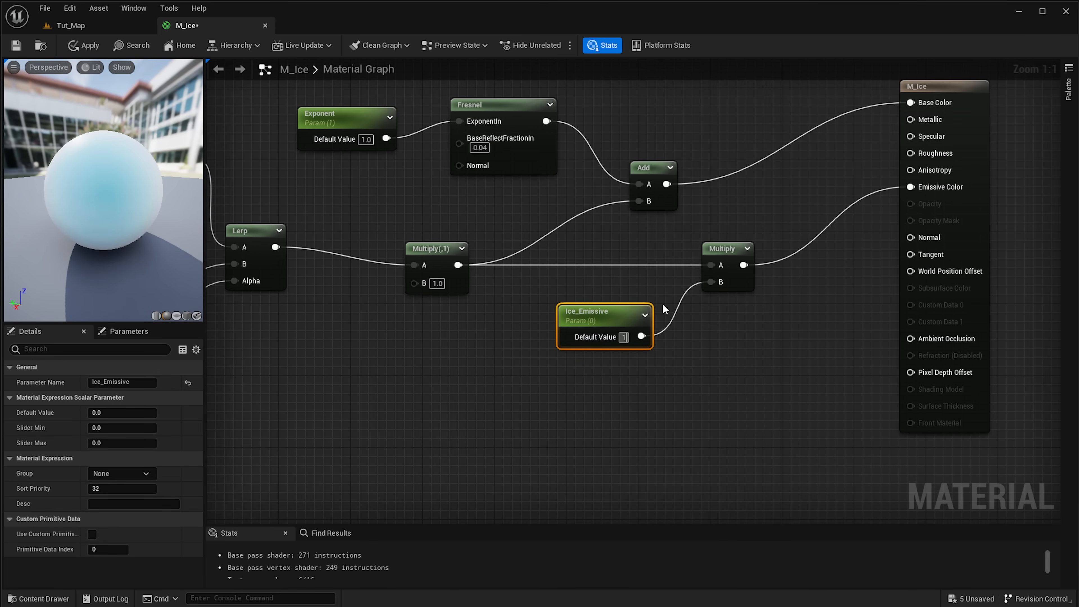
{"action": "key", "text": "Return"}
{"action": "key", "text": "Return"}
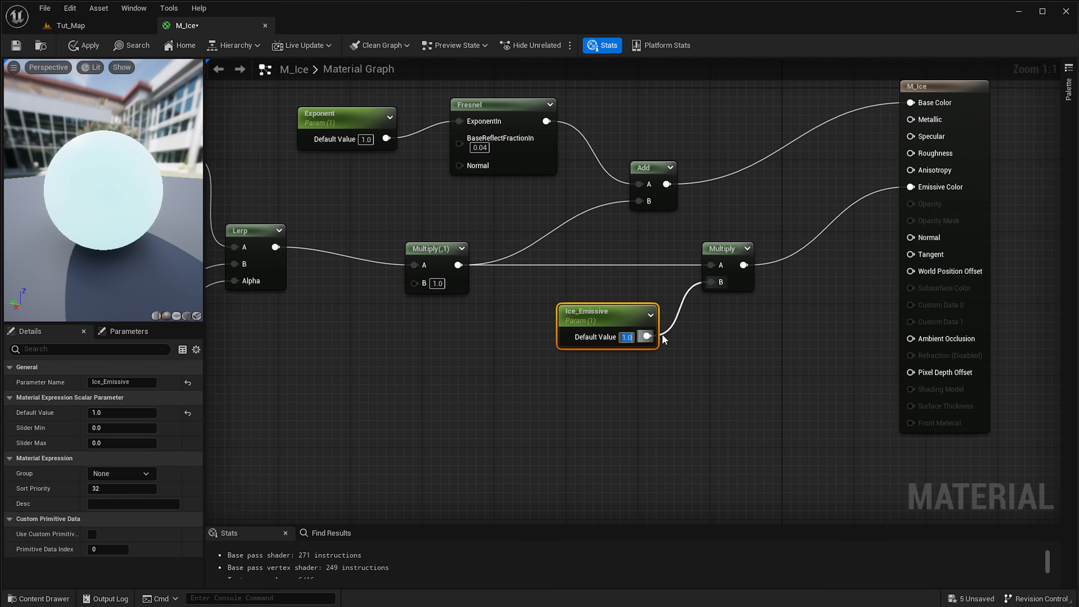
Duplicate the lower Texture Sample that feeds the Subtract node and place the copy below Control_Dark
{"action": "right_click_drag", "start_coordinate": [335, 373], "coordinate": [515, 346]}
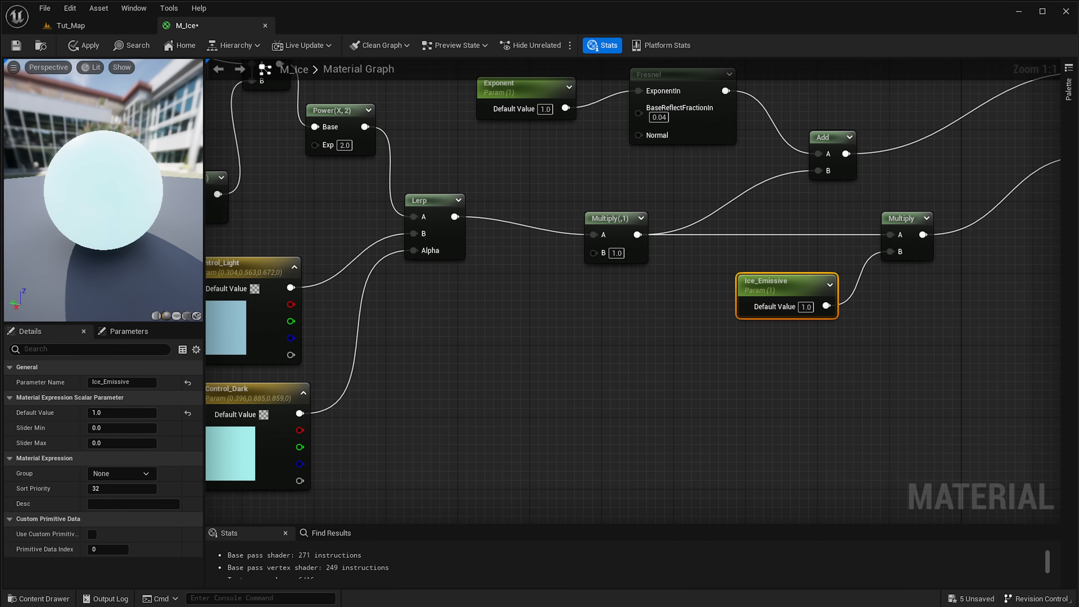
{"action": "left_click", "coordinate": [614, 229]}
{"action": "right_click_drag", "start_coordinate": [605, 323], "coordinate": [634, 269]}
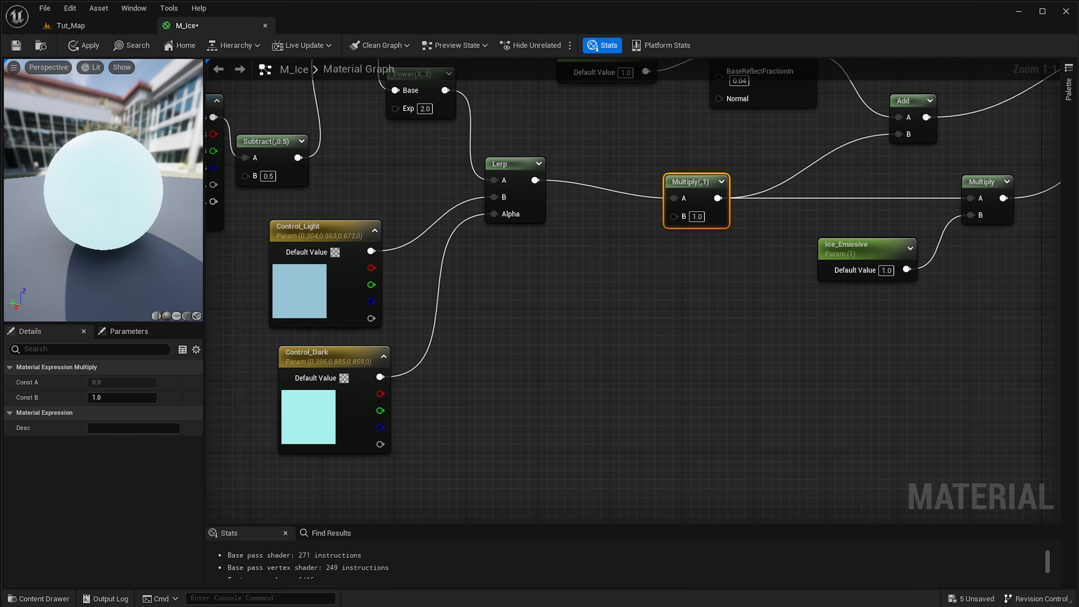
{"action": "scroll", "coordinate": [630, 286], "scroll_direction": "down", "scroll_amount": 5}
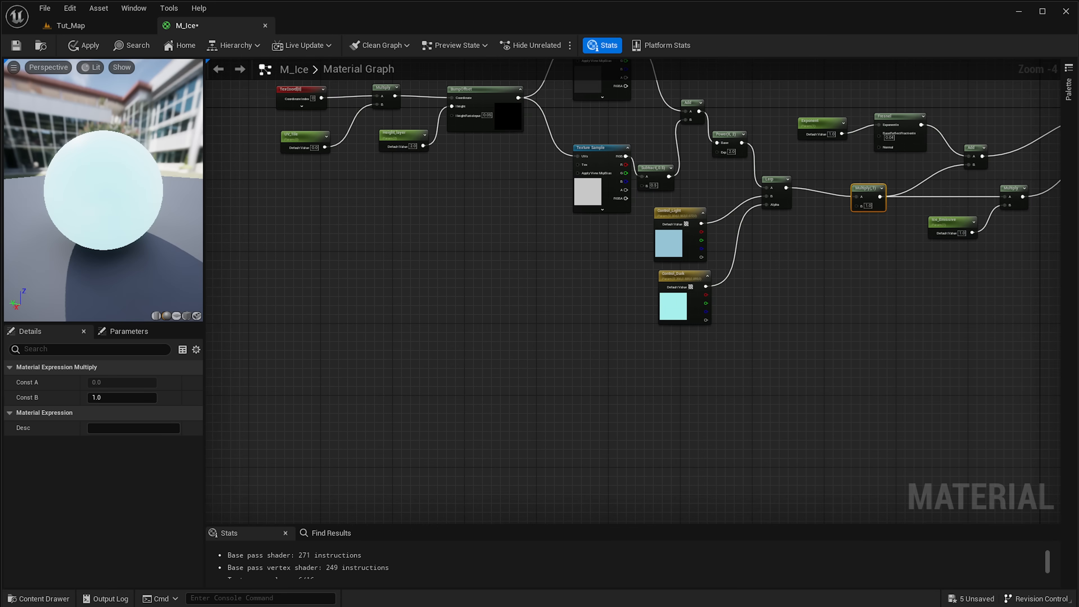
{"action": "right_click_drag", "start_coordinate": [575, 339], "coordinate": [603, 356]}
{"action": "left_click", "coordinate": [647, 273]}
{"action": "right_click_drag", "start_coordinate": [642, 279], "coordinate": [525, 261]}
{"action": "left_click", "coordinate": [506, 176]}
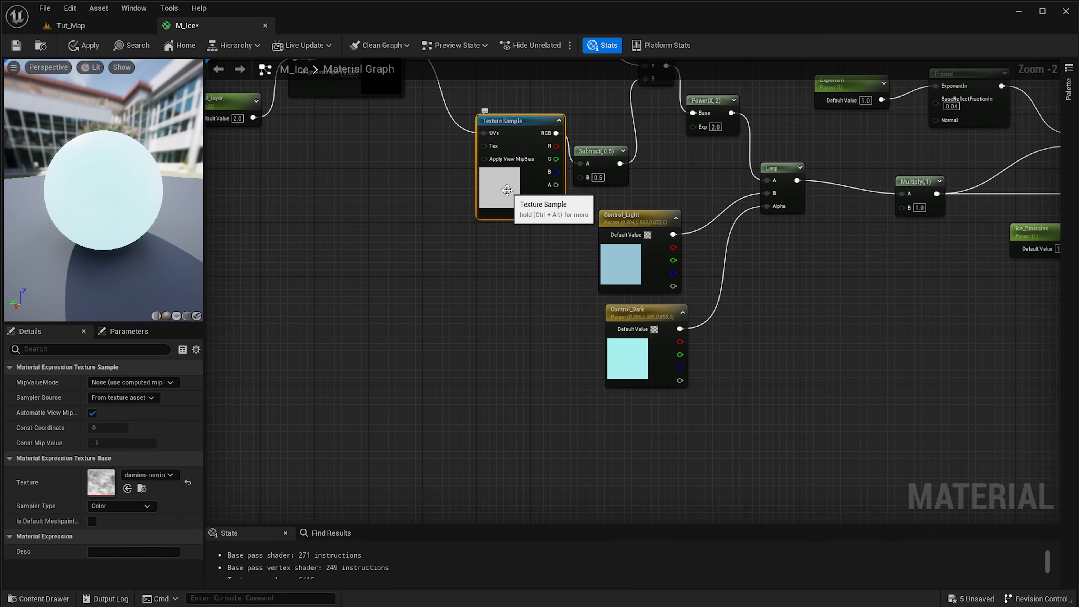
{"action": "key", "text": "ctrl+d"}
{"action": "left_click_drag", "start_coordinate": [539, 274], "coordinate": [690, 482]}
Connect the duplicated Texture Sample's RGB output to the B input of the Multiply that follows Lerp
{"action": "scroll", "coordinate": [816, 410], "scroll_direction": "up", "scroll_amount": 1}
{"action": "right_click_drag", "start_coordinate": [816, 410], "coordinate": [823, 333]}
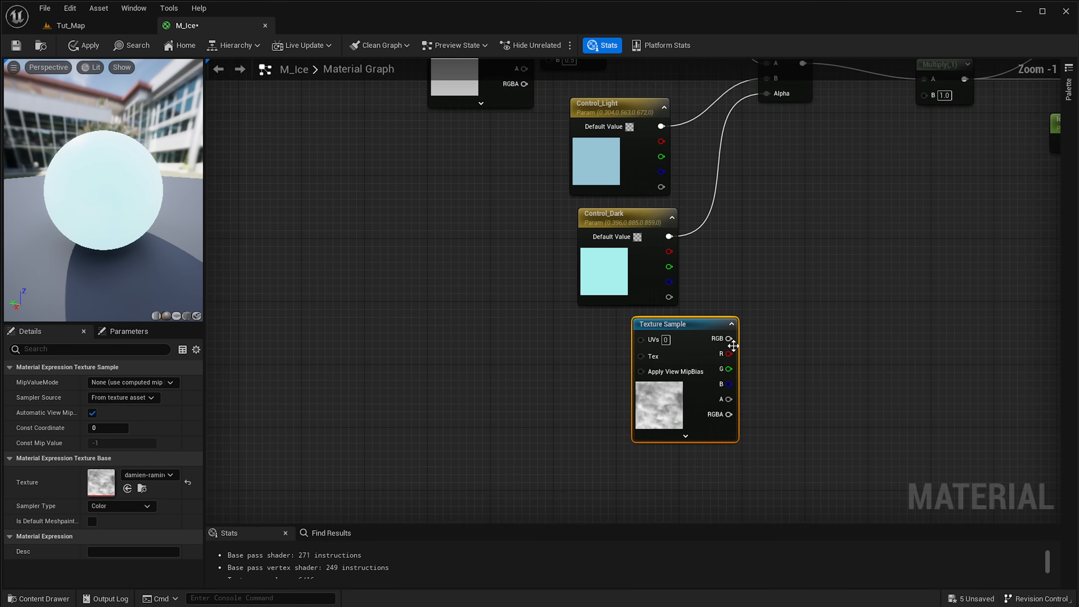
{"action": "scroll", "coordinate": [733, 346], "scroll_direction": "up", "scroll_amount": 1}
{"action": "left_click_drag", "start_coordinate": [734, 346], "coordinate": [951, 251]}
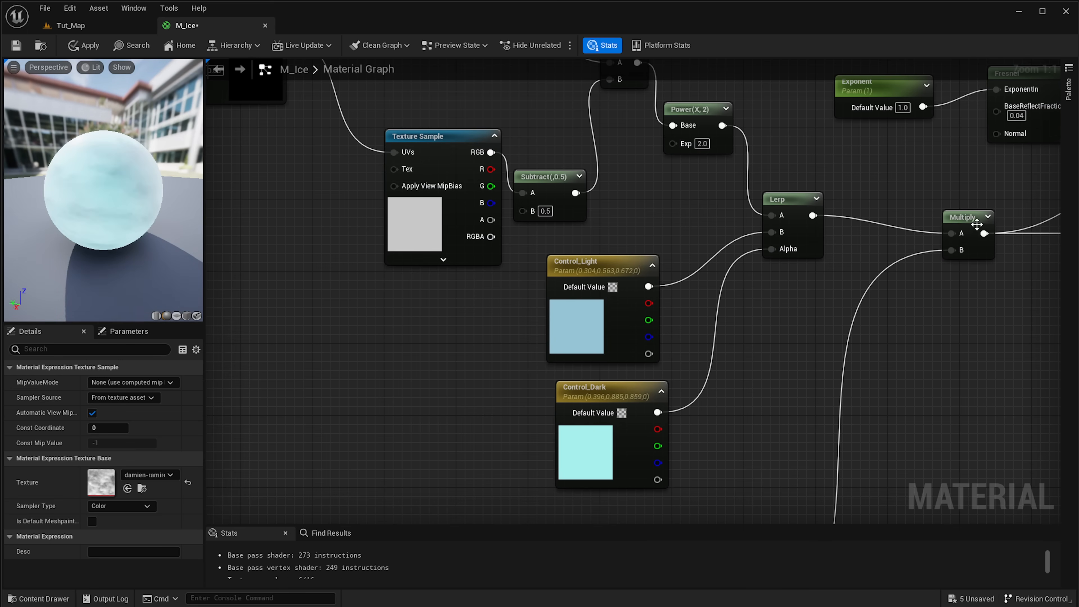
Examine the smoke texture's effect on the preview sphere, close up and from several angles
{"action": "left_click_drag", "start_coordinate": [176, 193], "coordinate": [140, 230]}
{"action": "scroll", "coordinate": [141, 186], "scroll_direction": "up", "scroll_amount": 5}
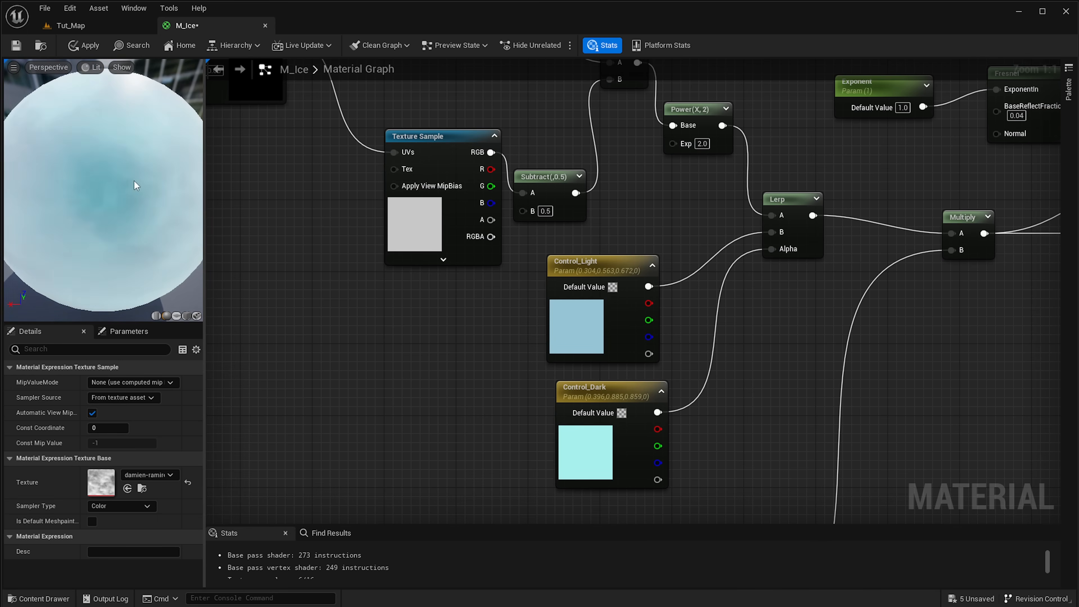
{"action": "left_click_drag", "start_coordinate": [136, 184], "coordinate": [107, 170]}
{"action": "mouse_move", "coordinate": [175, 199]}
{"action": "left_mouse_down"}
{"action": "mouse_move", "coordinate": [144, 182]}
{"action": "mouse_move", "coordinate": [175, 199]}
{"action": "mouse_move", "coordinate": [90, 240]}
{"action": "left_mouse_up"}
Move the smoke Texture Sample that feeds the Multiply slightly down and to the left, leaving it deselected
{"action": "scroll", "coordinate": [677, 294], "scroll_direction": "down", "scroll_amount": 3}
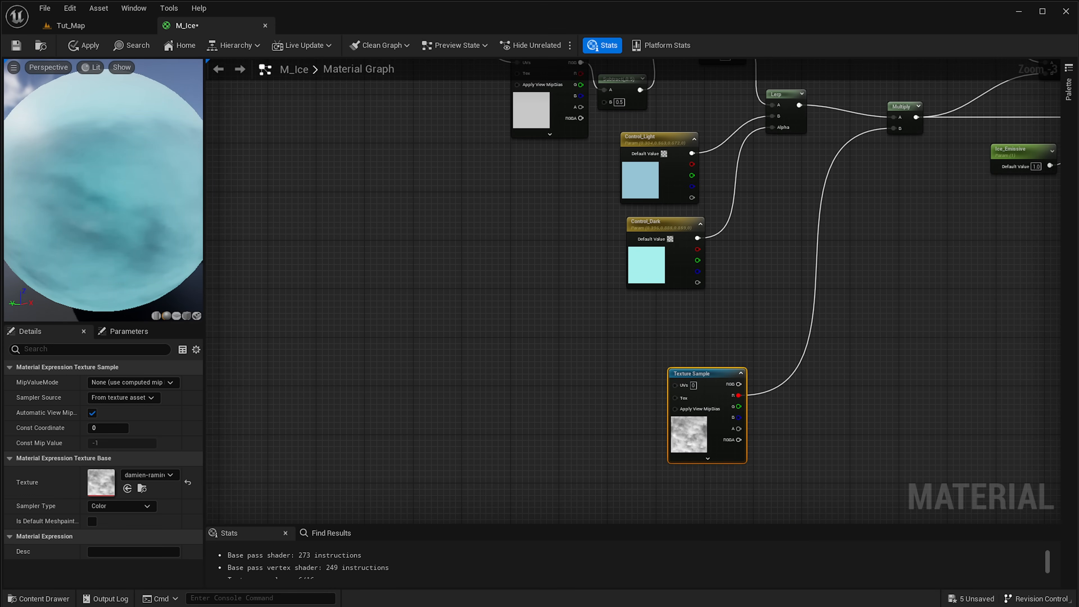
{"action": "right_click_drag", "start_coordinate": [456, 440], "coordinate": [547, 357]}
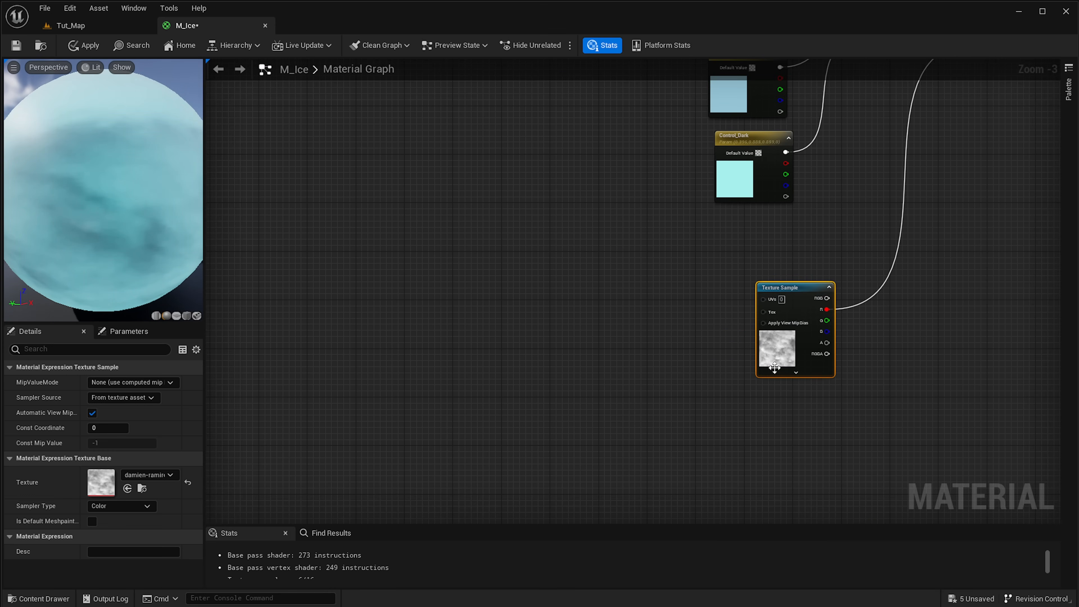
{"action": "scroll", "coordinate": [766, 360], "scroll_direction": "up", "scroll_amount": 1}
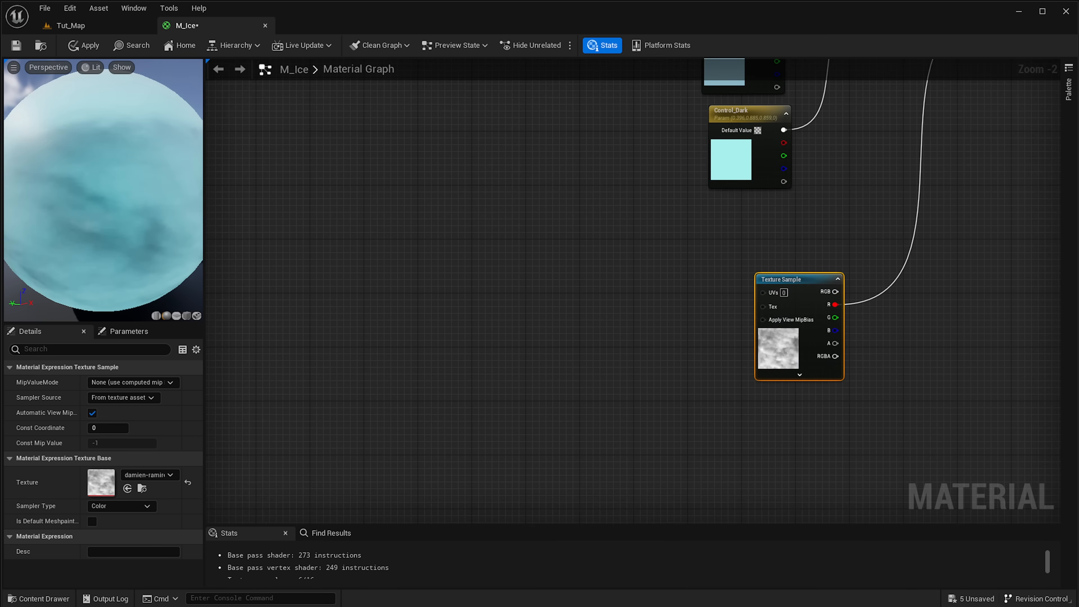
{"action": "right_click_drag", "start_coordinate": [651, 407], "coordinate": [695, 421]}
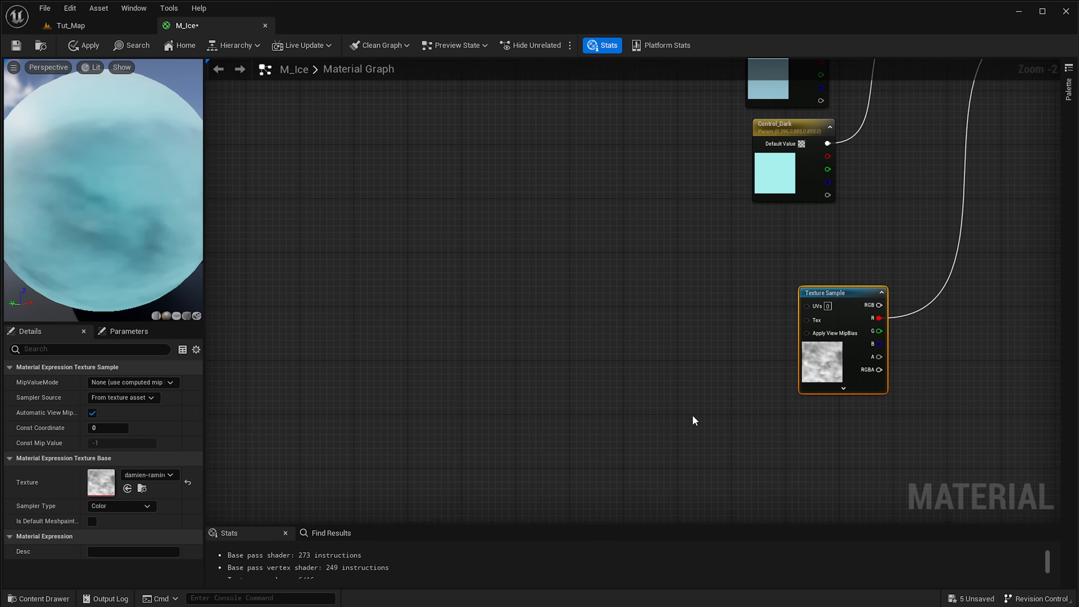
{"action": "left_click_drag", "start_coordinate": [836, 366], "coordinate": [802, 386]}
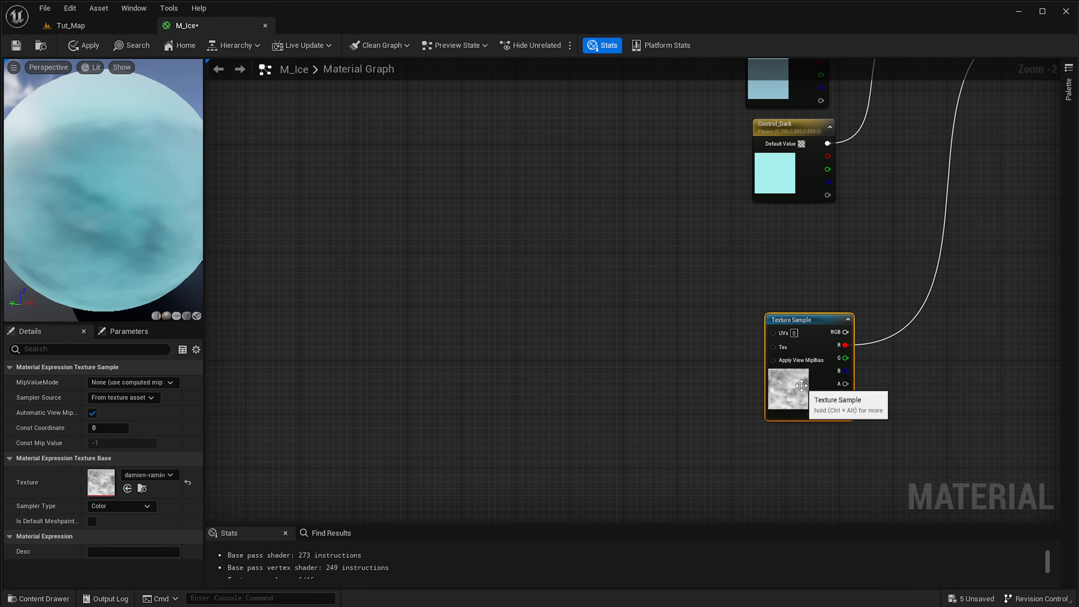
{"action": "right_click_drag", "start_coordinate": [460, 251], "coordinate": [488, 261]}
{"action": "left_click", "coordinate": [479, 270]}
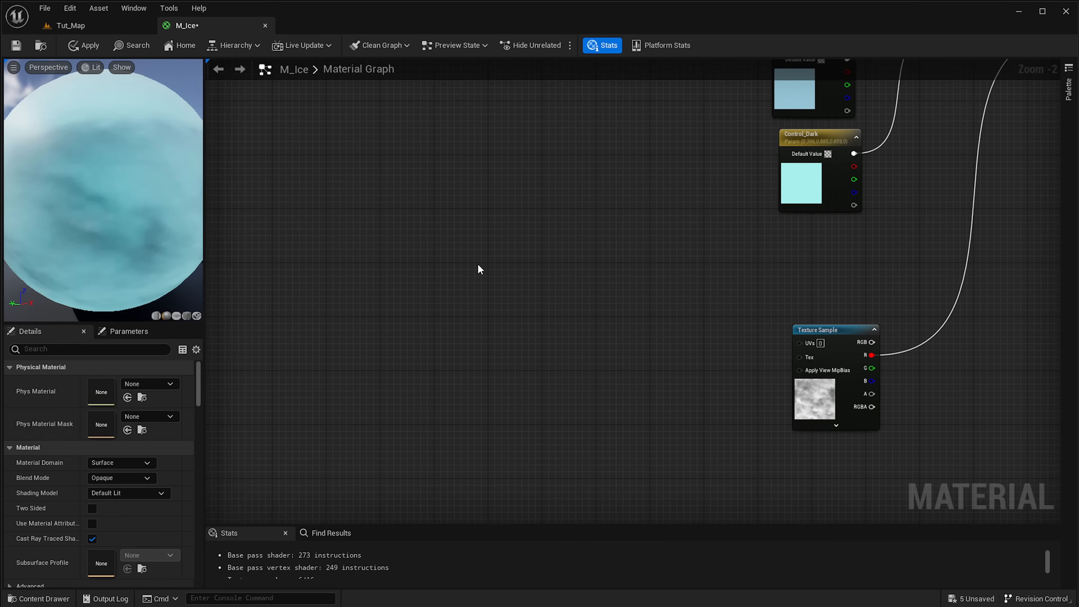
Browse all project and engine content with only Texture assets shown
{"action": "key", "text": "ctrl+space"}
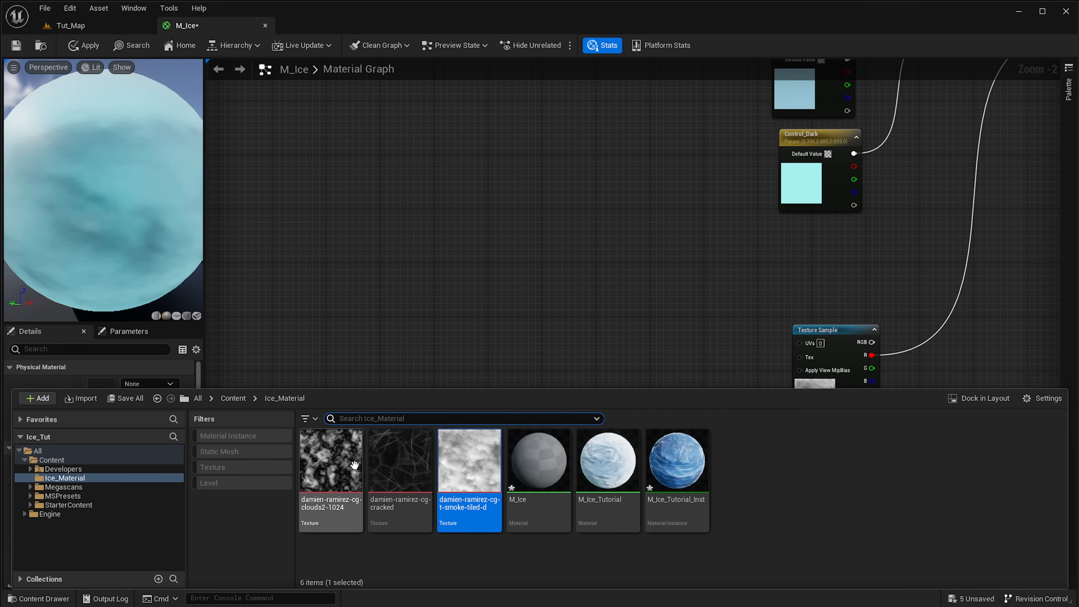
{"action": "left_click", "coordinate": [196, 399]}
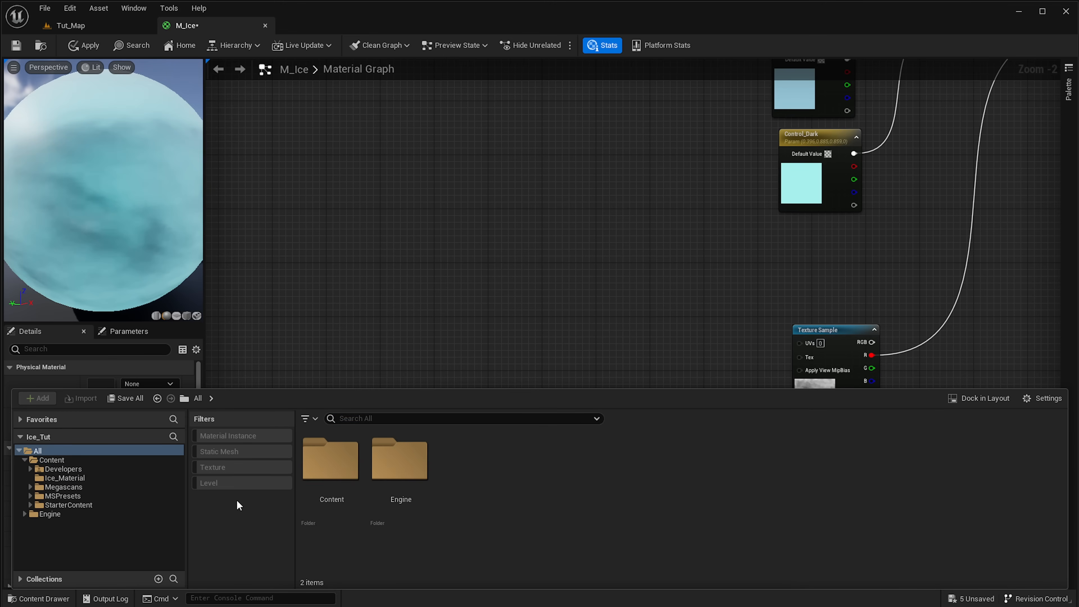
{"action": "left_click", "coordinate": [304, 419]}
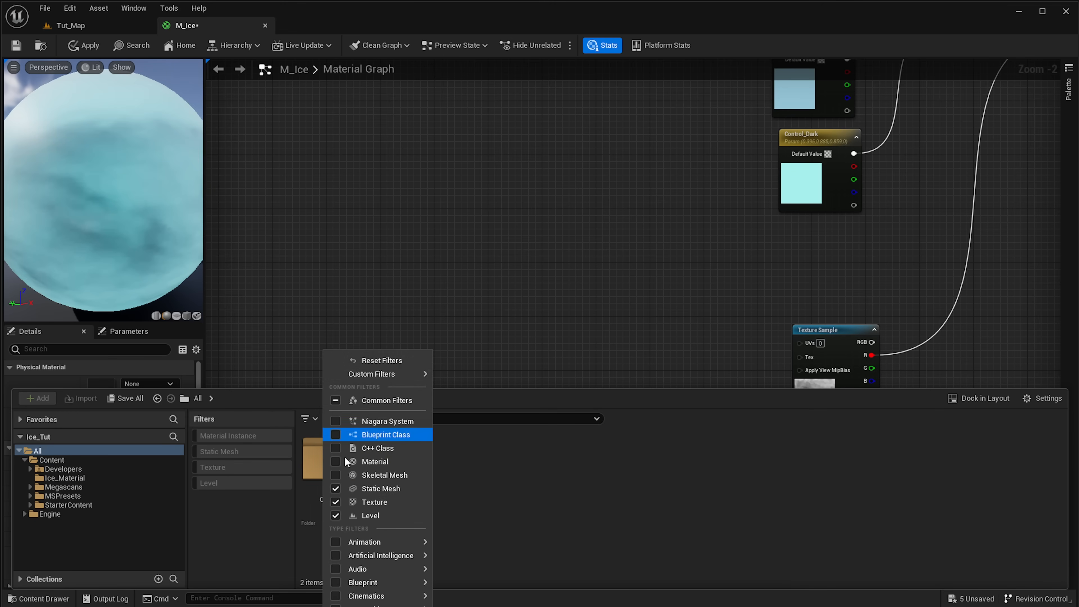
{"action": "left_click", "coordinate": [260, 520]}
{"action": "left_click", "coordinate": [212, 467]}
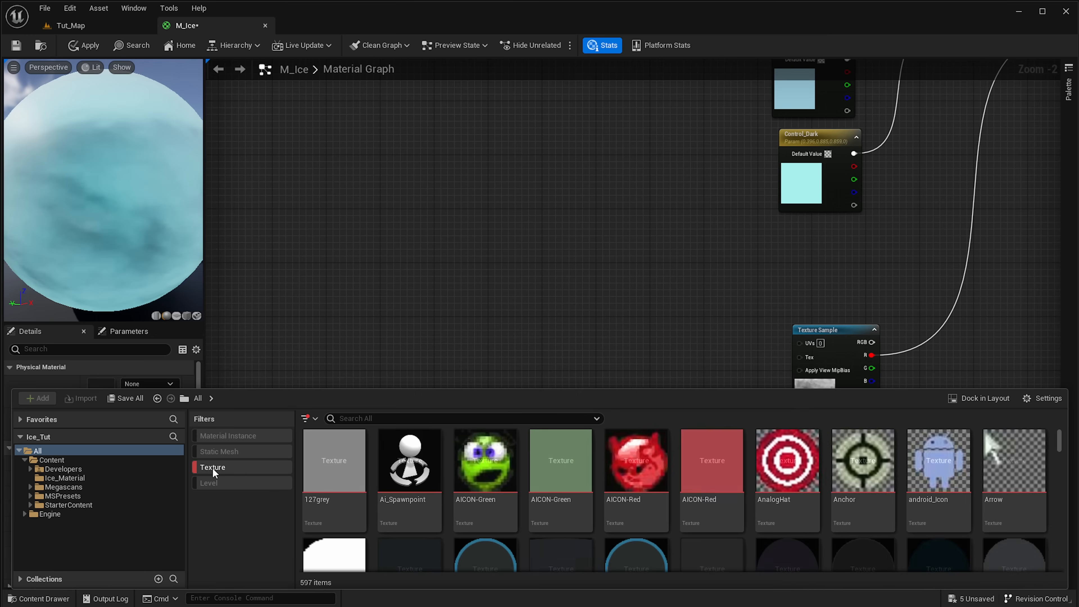
Search the textures for "normal" and look through the results for a suitable normal map
{"action": "left_click", "coordinate": [466, 419]}
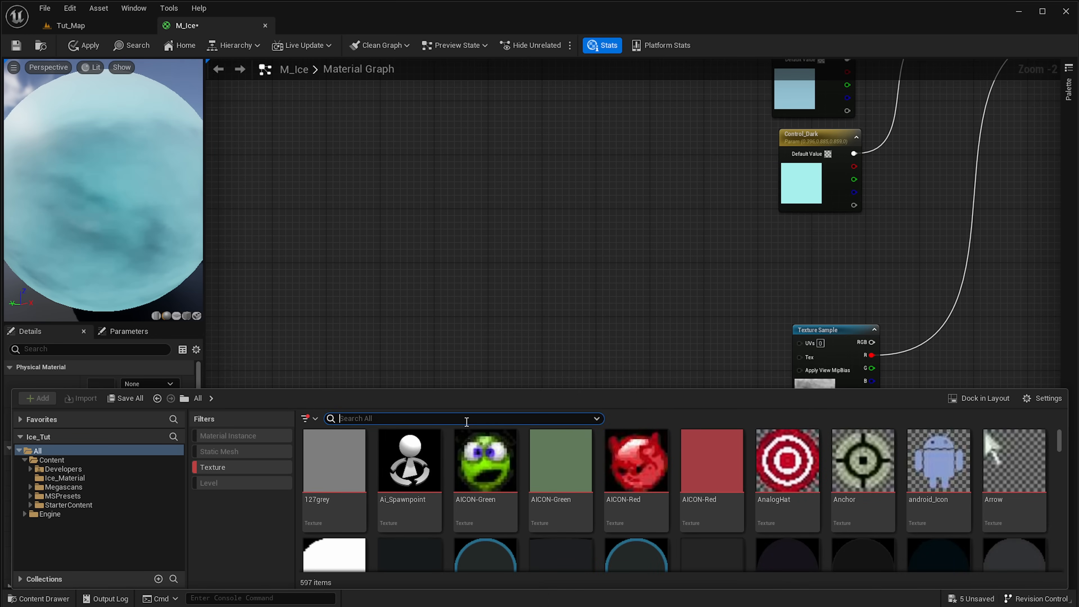
{"action": "type", "text": "normal"}
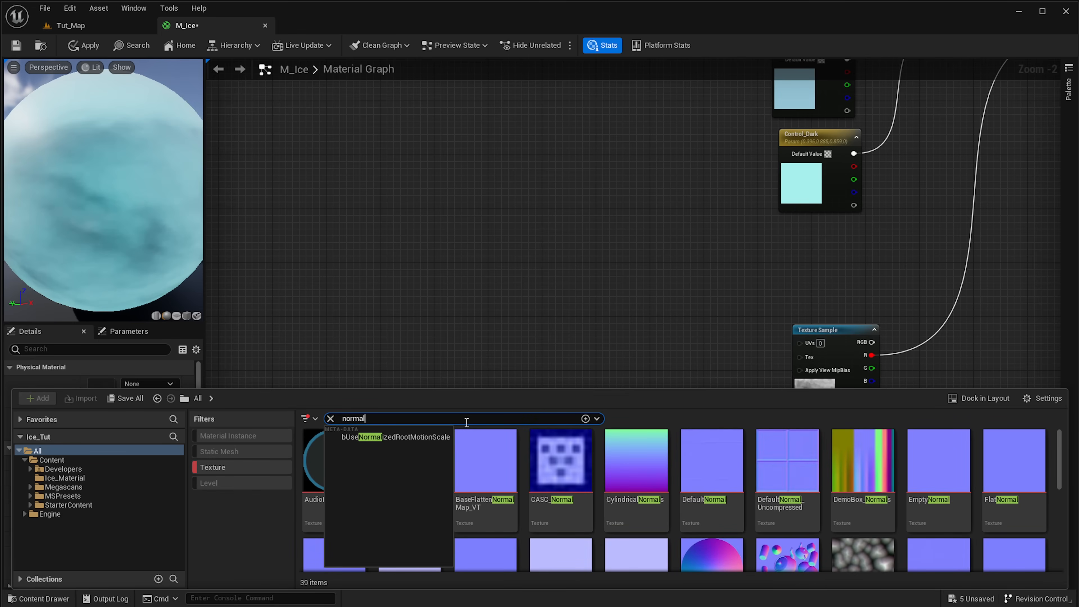
{"action": "scroll", "coordinate": [811, 497], "scroll_direction": "down", "scroll_amount": 2}
{"action": "scroll", "coordinate": [812, 497], "scroll_direction": "down", "scroll_amount": 5}
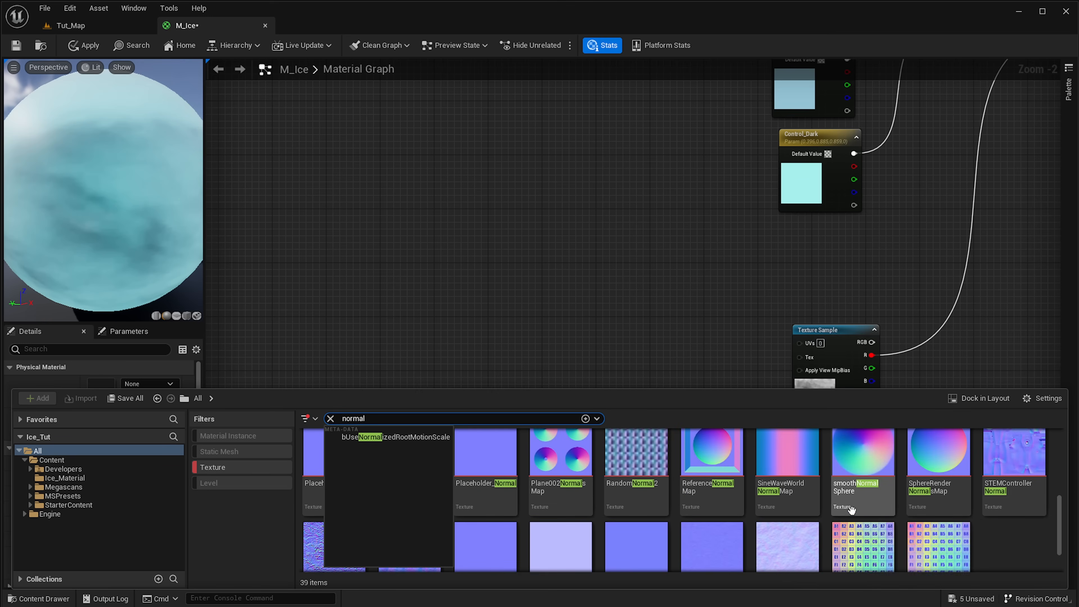
{"action": "left_click", "coordinate": [1041, 546]}
{"action": "scroll", "coordinate": [1026, 546], "scroll_direction": "down", "scroll_amount": 3}
{"action": "scroll", "coordinate": [1026, 546], "scroll_direction": "up", "scroll_amount": 4}
{"action": "scroll", "coordinate": [1026, 550], "scroll_direction": "down", "scroll_amount": 3}
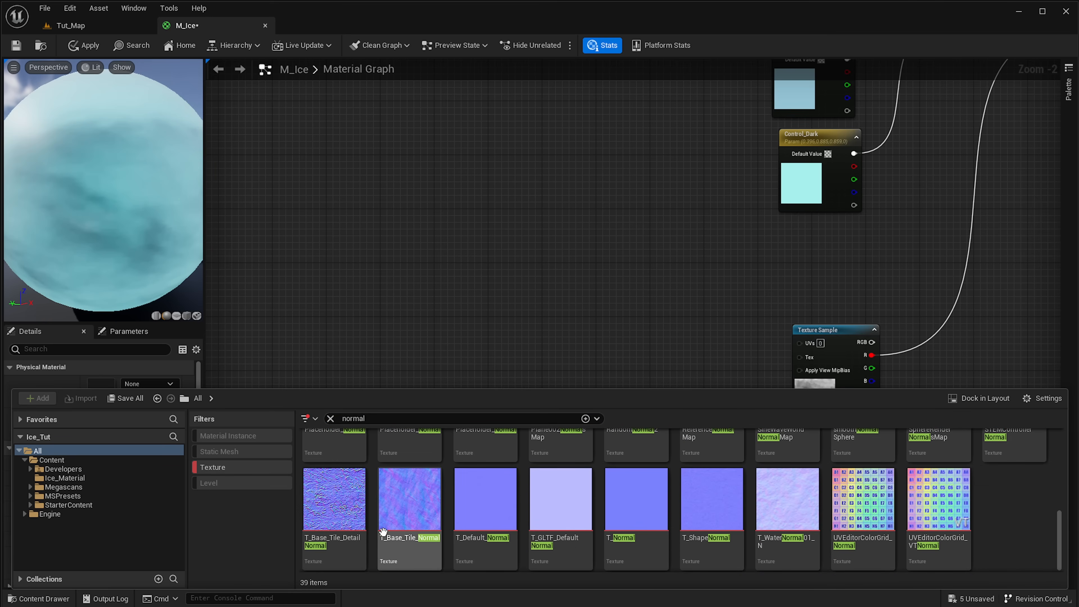
{"action": "scroll", "coordinate": [425, 484], "scroll_direction": "up", "scroll_amount": 3}
{"action": "scroll", "coordinate": [425, 485], "scroll_direction": "up", "scroll_amount": 8}
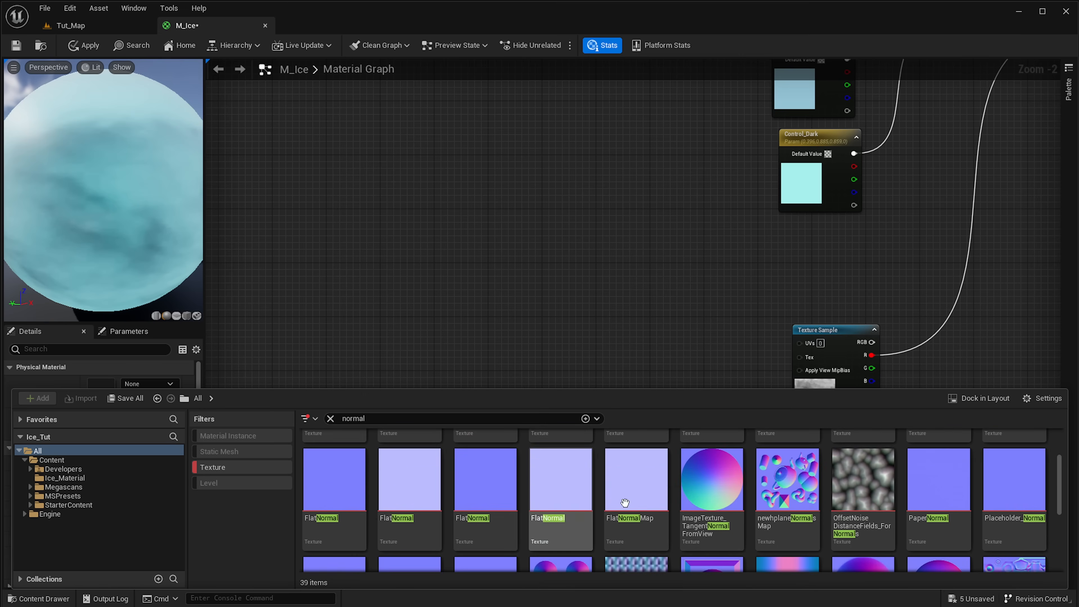
Search the textures for "water" and add water_n to the graph as a Texture Sample, left of Control_Dark
{"action": "left_click", "coordinate": [409, 422]}
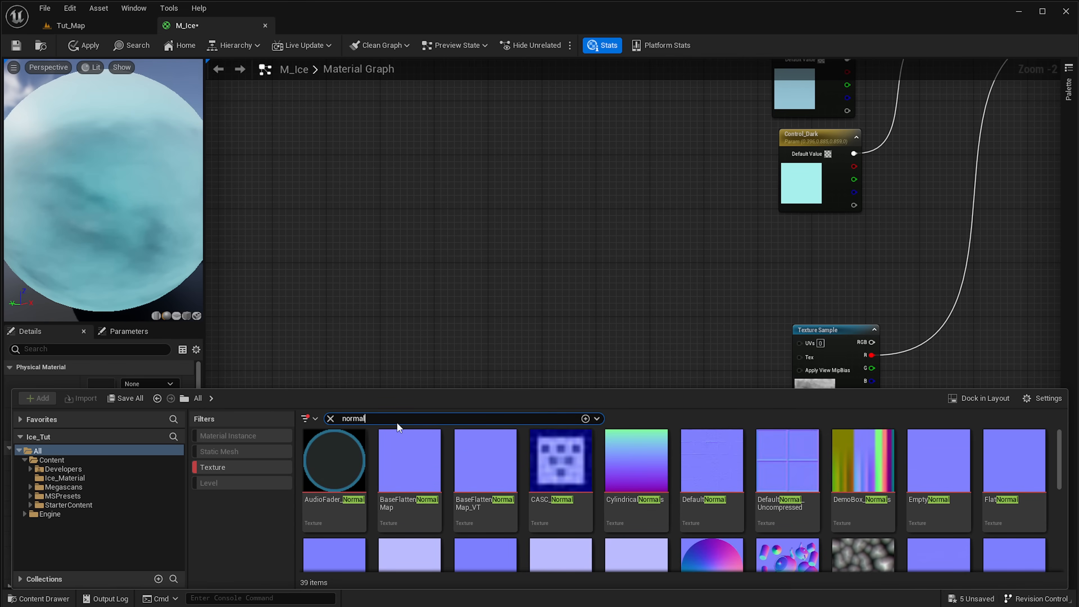
{"action": "type", "text": "water"}
{"action": "scroll", "coordinate": [334, 523], "scroll_direction": "down", "scroll_amount": 2}
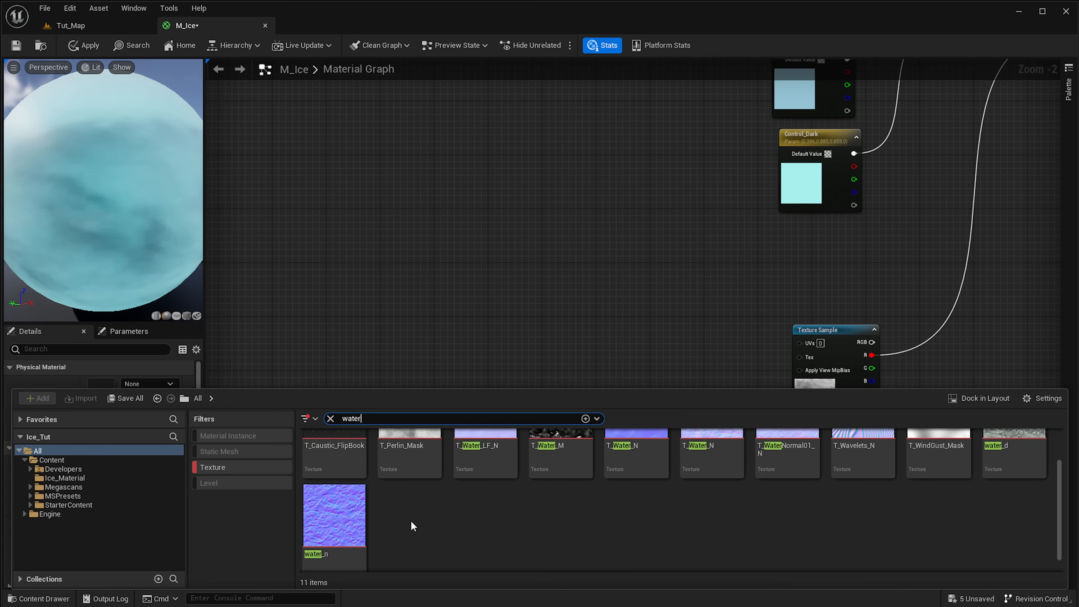
{"action": "scroll", "coordinate": [425, 522], "scroll_direction": "up", "scroll_amount": 2}
{"action": "scroll", "coordinate": [403, 514], "scroll_direction": "down", "scroll_amount": 2}
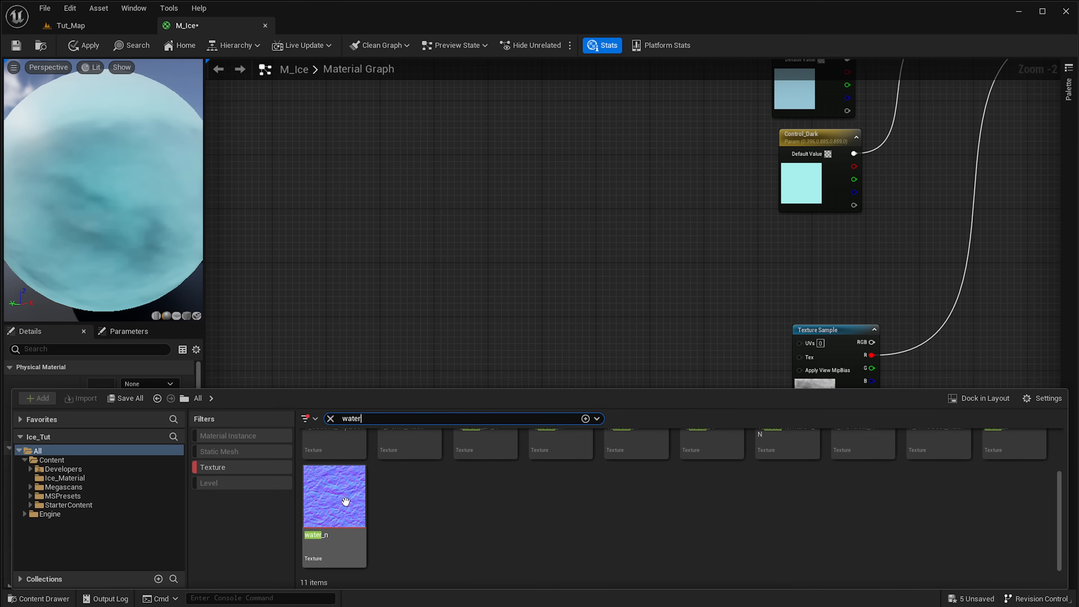
{"action": "left_click_drag", "start_coordinate": [336, 501], "coordinate": [574, 216]}
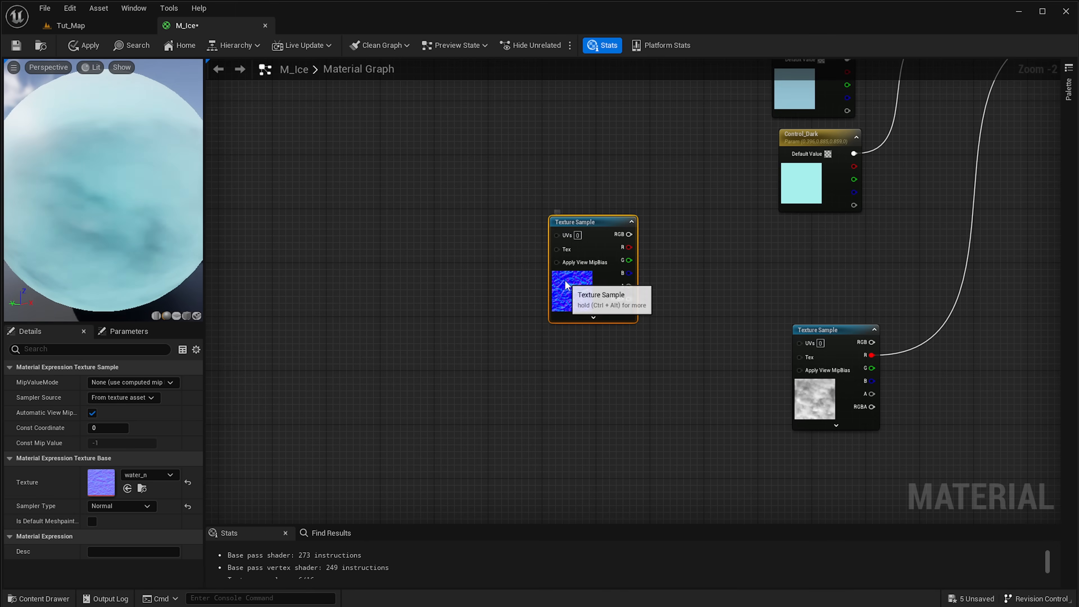
Move the blue water_n Texture Sample farther left in the graph, away from the grey noise Texture Sample
{"action": "scroll", "coordinate": [630, 338], "scroll_direction": "up", "scroll_amount": 2}
{"action": "right_click_drag", "start_coordinate": [724, 323], "coordinate": [569, 325]}
{"action": "scroll", "coordinate": [569, 325], "scroll_direction": "down", "scroll_amount": 1}
{"action": "right_click_drag", "start_coordinate": [500, 316], "coordinate": [670, 277]}
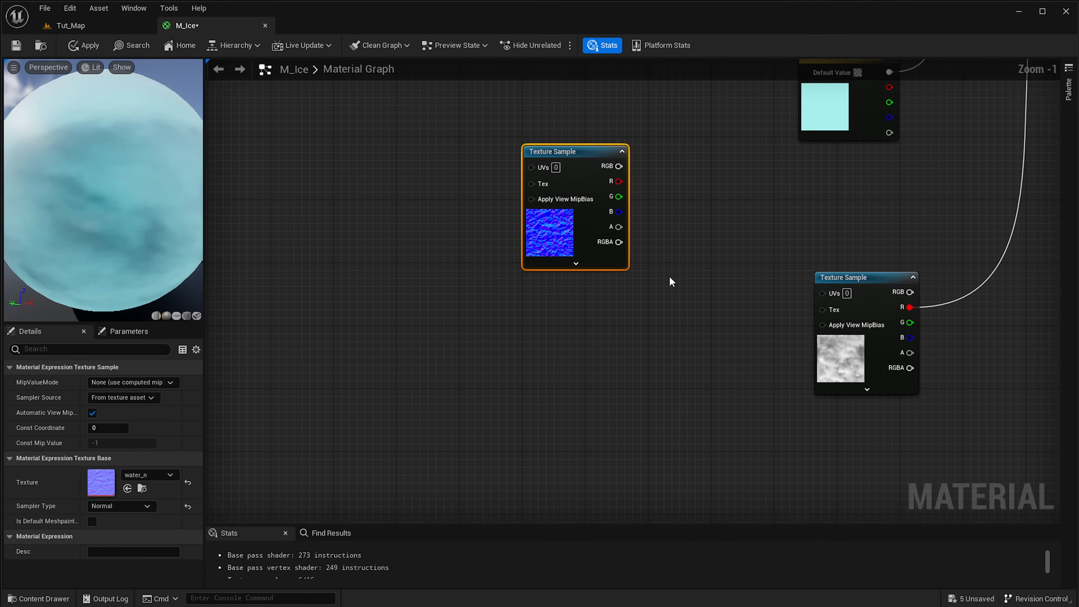
{"action": "left_click_drag", "start_coordinate": [550, 244], "coordinate": [438, 236]}
{"action": "scroll", "coordinate": [436, 357], "scroll_direction": "down", "scroll_amount": 1}
{"action": "right_click_drag", "start_coordinate": [647, 271], "coordinate": [442, 301]}
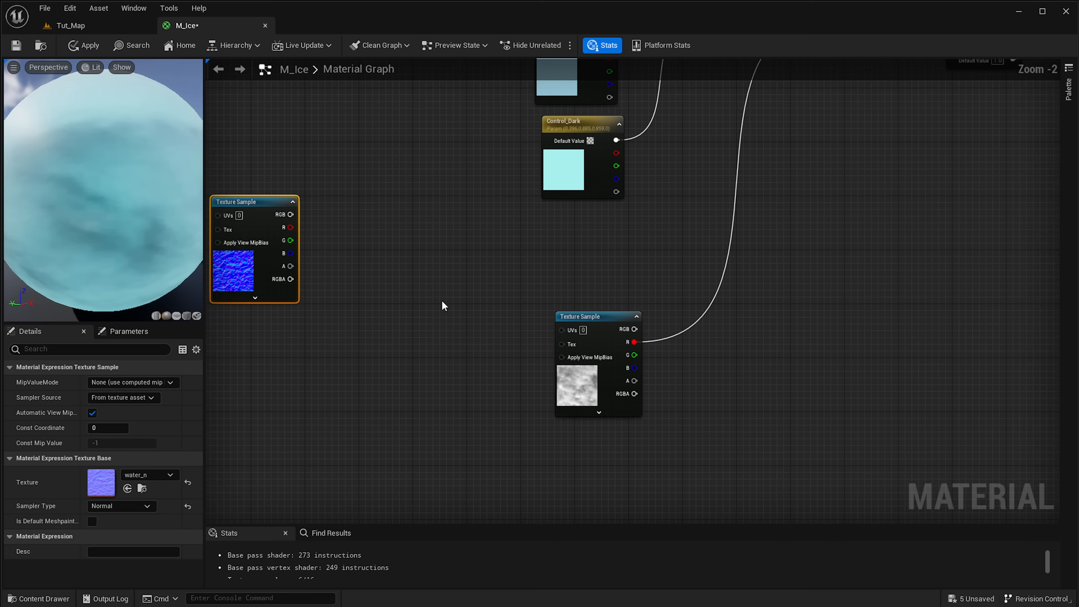
Connect the RGB output of the water_n Texture Sample to the material's Normal input
{"action": "right_click_drag", "start_coordinate": [368, 248], "coordinate": [493, 241]}
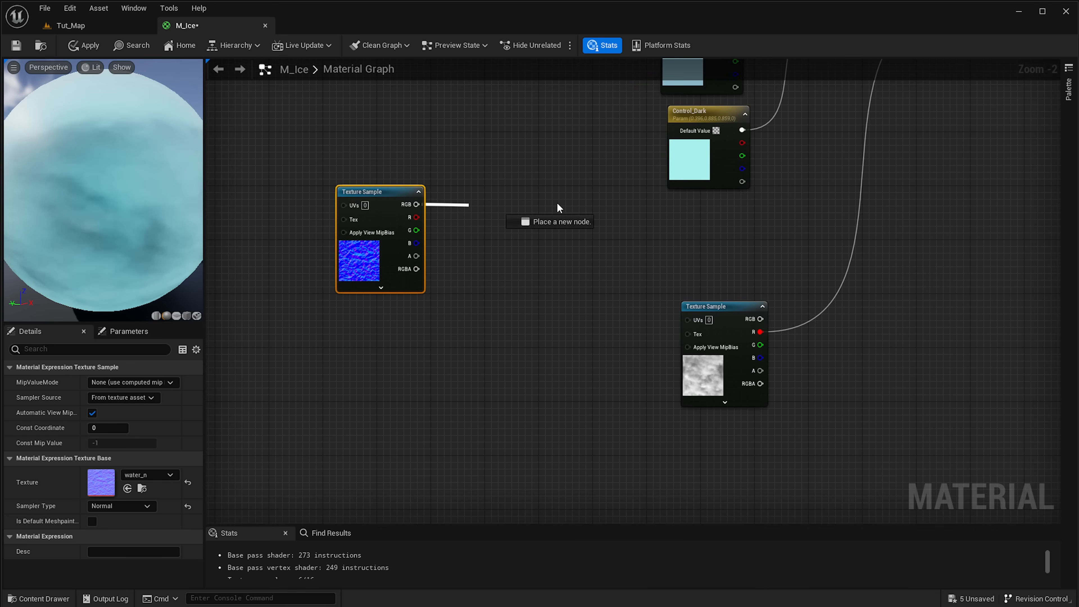
{"action": "left_click_drag", "start_coordinate": [556, 202], "coordinate": [470, 122]}
{"action": "right_click_drag", "start_coordinate": [441, 187], "coordinate": [676, 244]}
{"action": "right_click_drag", "start_coordinate": [378, 225], "coordinate": [767, 222]}
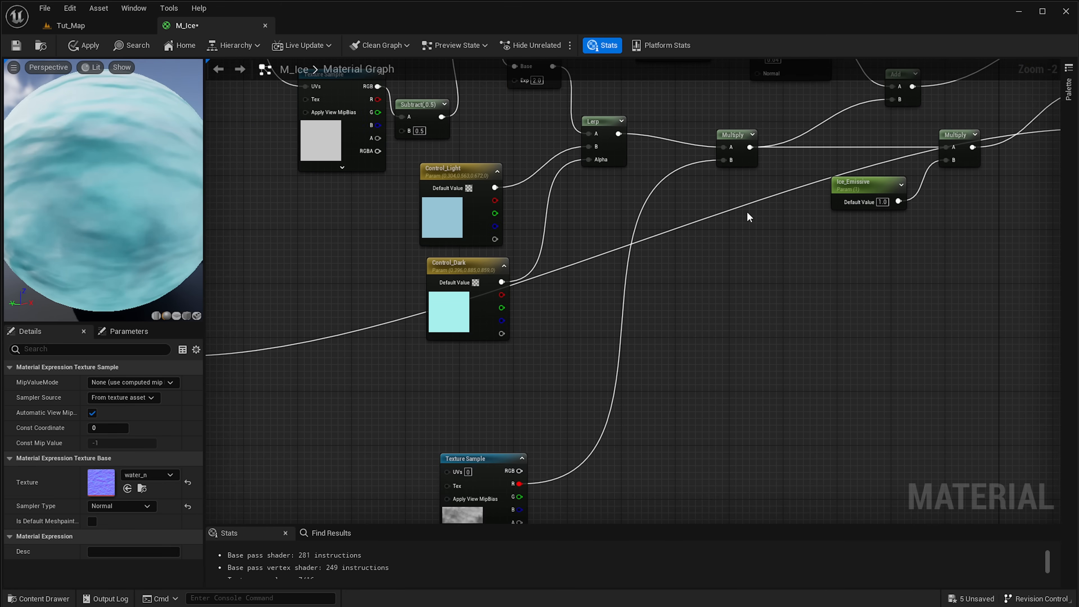
Add a reroute node on the wire running from the water_n Texture Sample to the Normal input
{"action": "scroll", "coordinate": [748, 216], "scroll_direction": "up", "scroll_amount": 2}
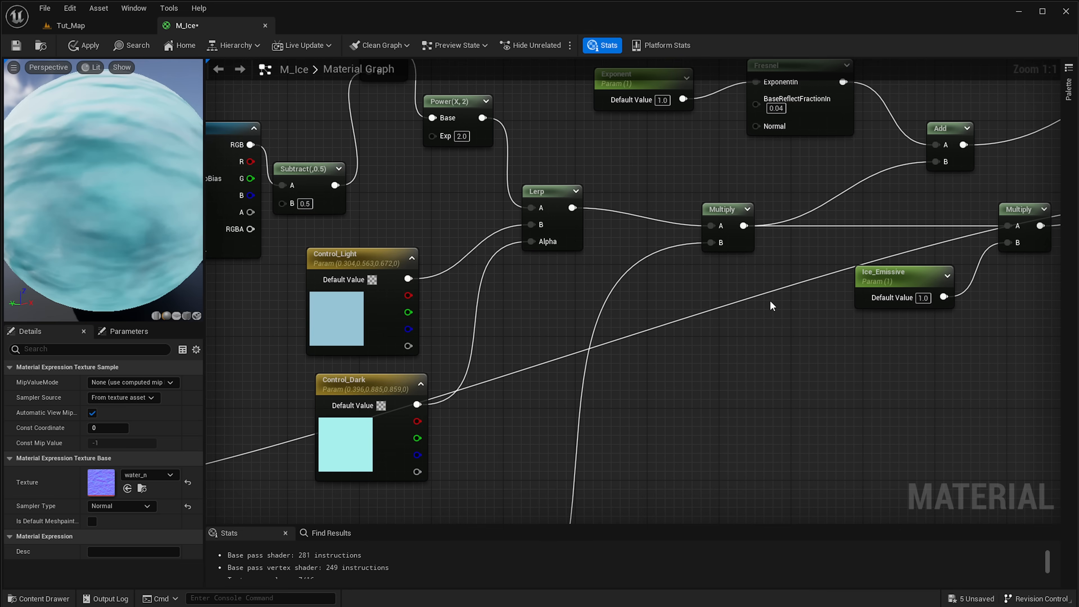
{"action": "double_click", "coordinate": [761, 296]}
{"action": "right_click_drag", "start_coordinate": [761, 296], "coordinate": [744, 176]}
{"action": "scroll", "coordinate": [802, 250], "scroll_direction": "down", "scroll_amount": 3}
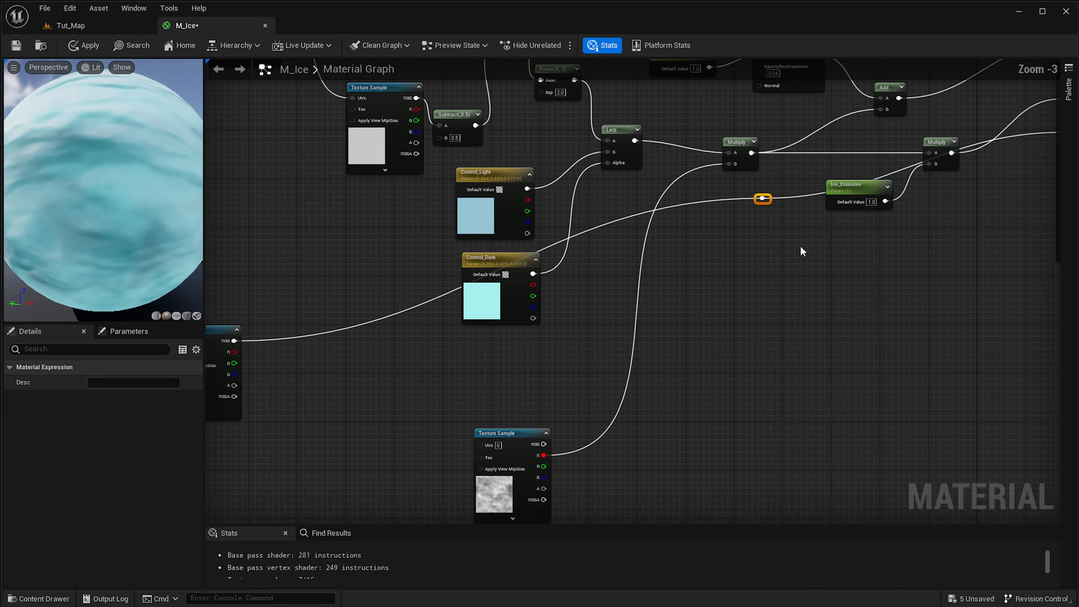
{"action": "left_click", "coordinate": [767, 209]}
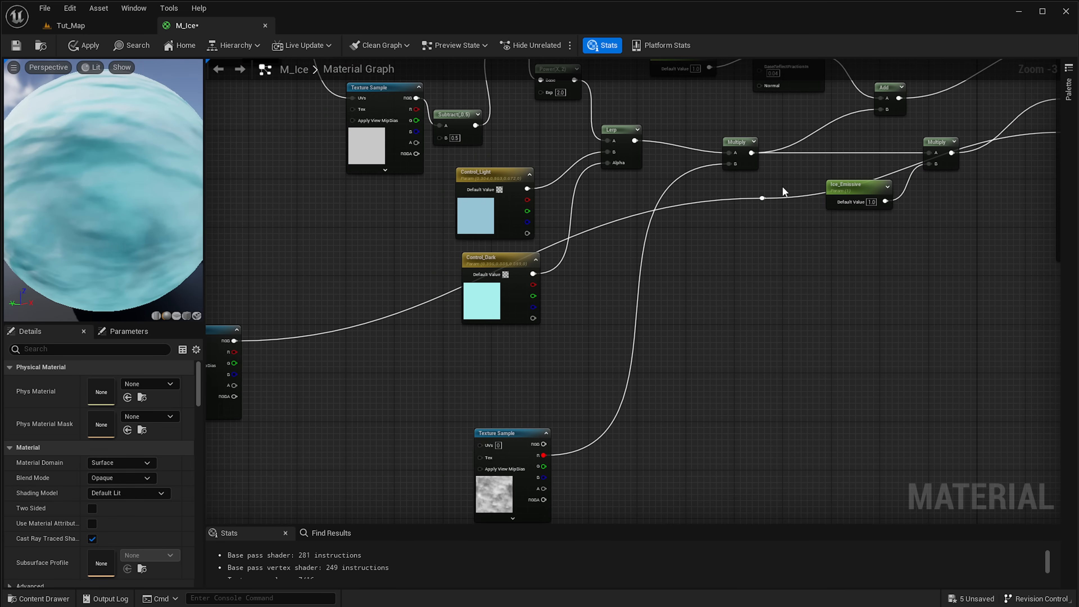
Move the reroute node into the empty area below the Ice_Emissive node to route the normal wire clear of the other nodes
{"action": "left_click", "coordinate": [762, 198]}
{"action": "left_click_drag", "start_coordinate": [764, 203], "coordinate": [1020, 365]}
{"action": "right_click_drag", "start_coordinate": [1020, 365], "coordinate": [820, 354]}
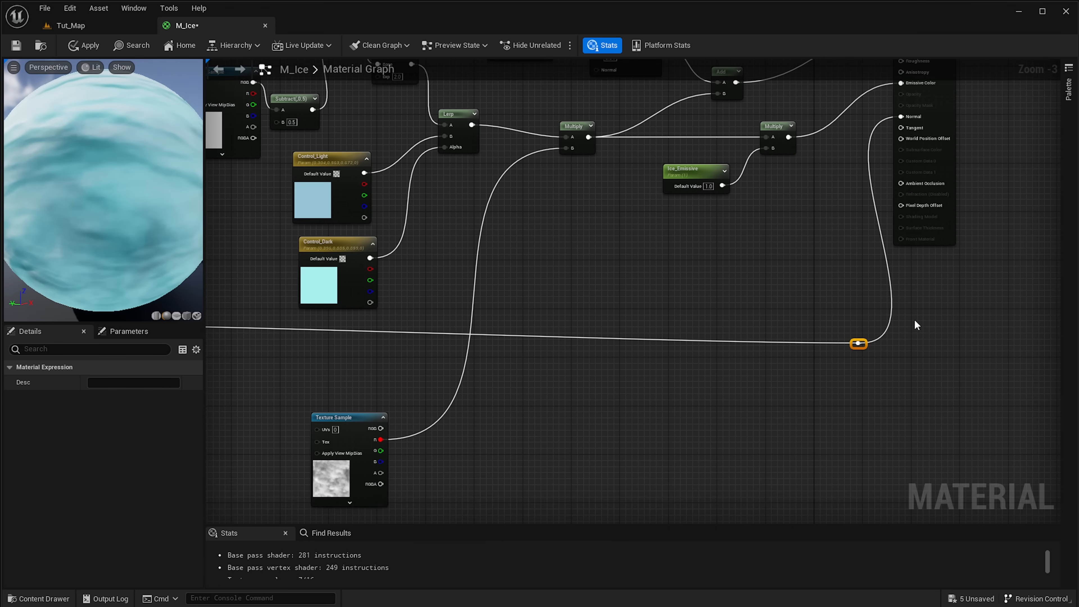
{"action": "left_click_drag", "start_coordinate": [859, 349], "coordinate": [729, 351]}
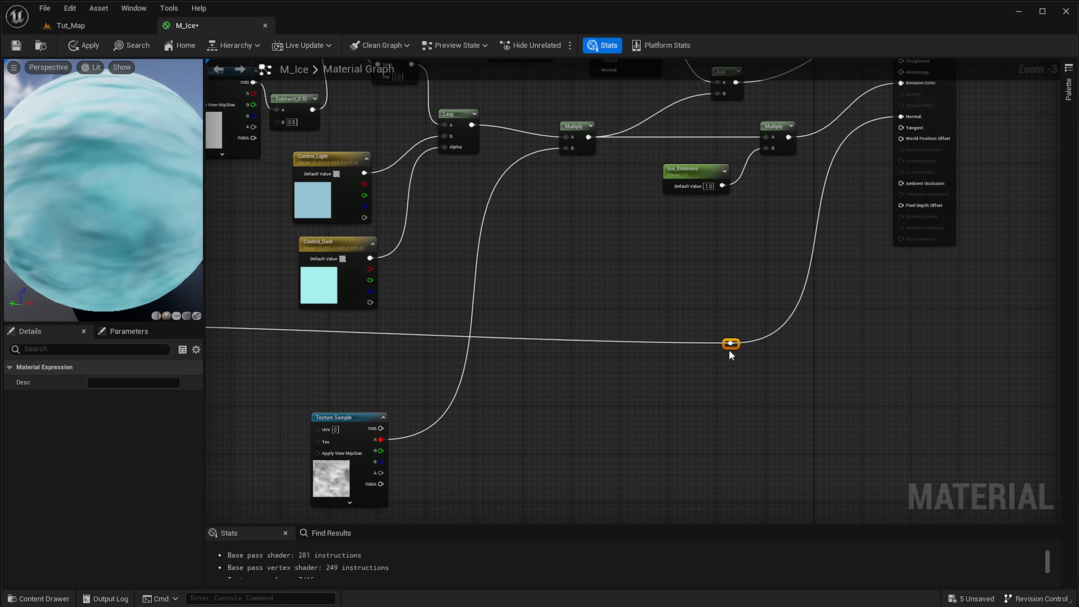
{"action": "left_click", "coordinate": [869, 359]}
Shift the water_n Texture Sample slightly up and left, and move the grey noise Texture Sample right to open space between them
{"action": "scroll", "coordinate": [718, 361], "scroll_direction": "down", "scroll_amount": 2}
{"action": "scroll", "coordinate": [752, 361], "scroll_direction": "up", "scroll_amount": 3}
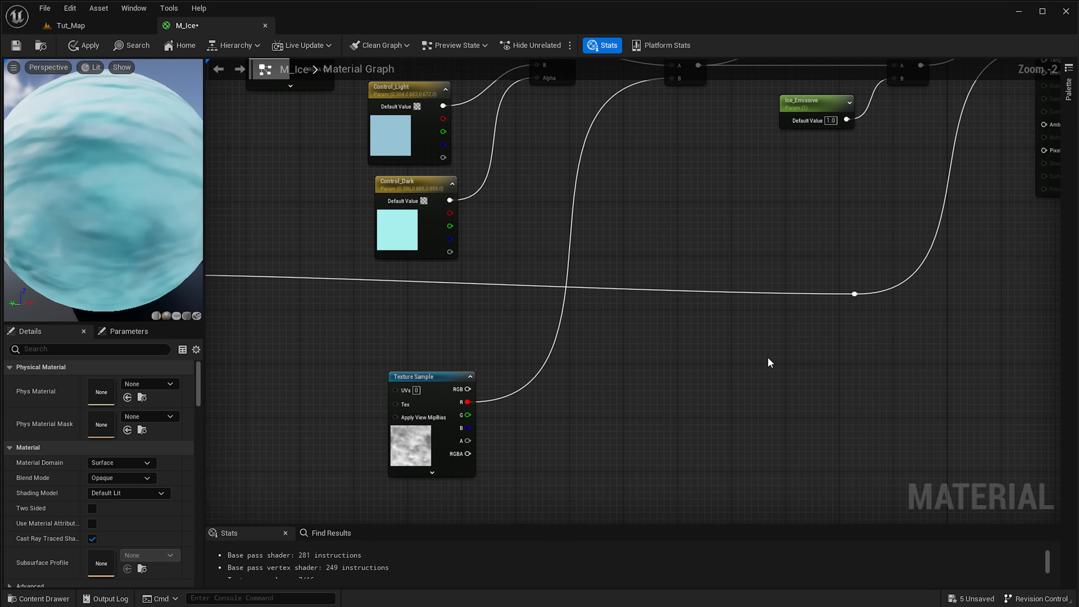
{"action": "scroll", "coordinate": [567, 264], "scroll_direction": "down", "scroll_amount": 1}
{"action": "right_click_drag", "start_coordinate": [567, 263], "coordinate": [629, 249]}
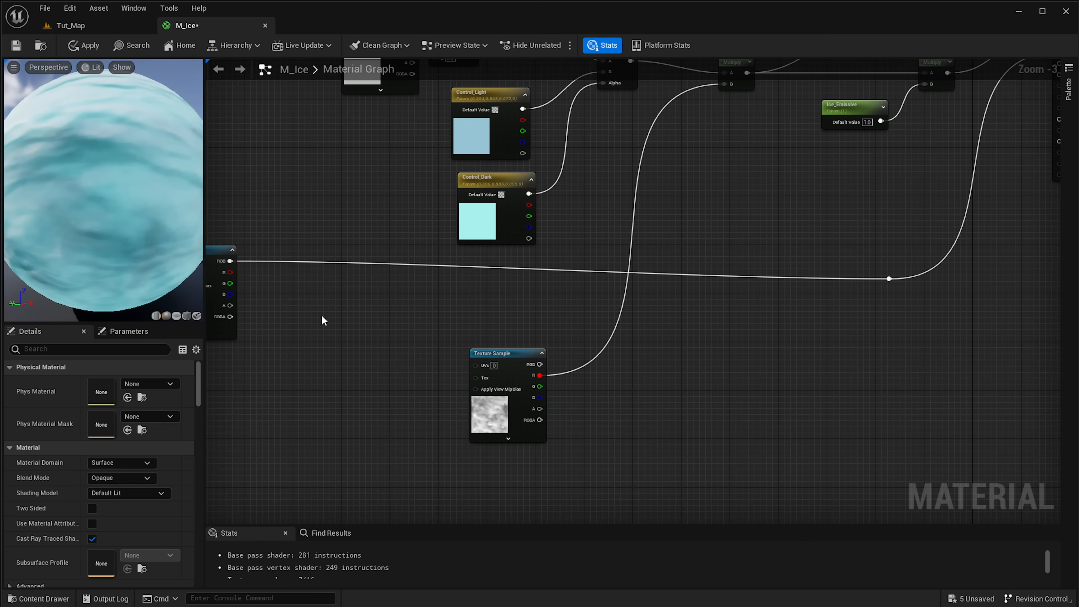
{"action": "right_click_drag", "start_coordinate": [323, 317], "coordinate": [517, 278]}
{"action": "left_click_drag", "start_coordinate": [467, 320], "coordinate": [425, 292]}
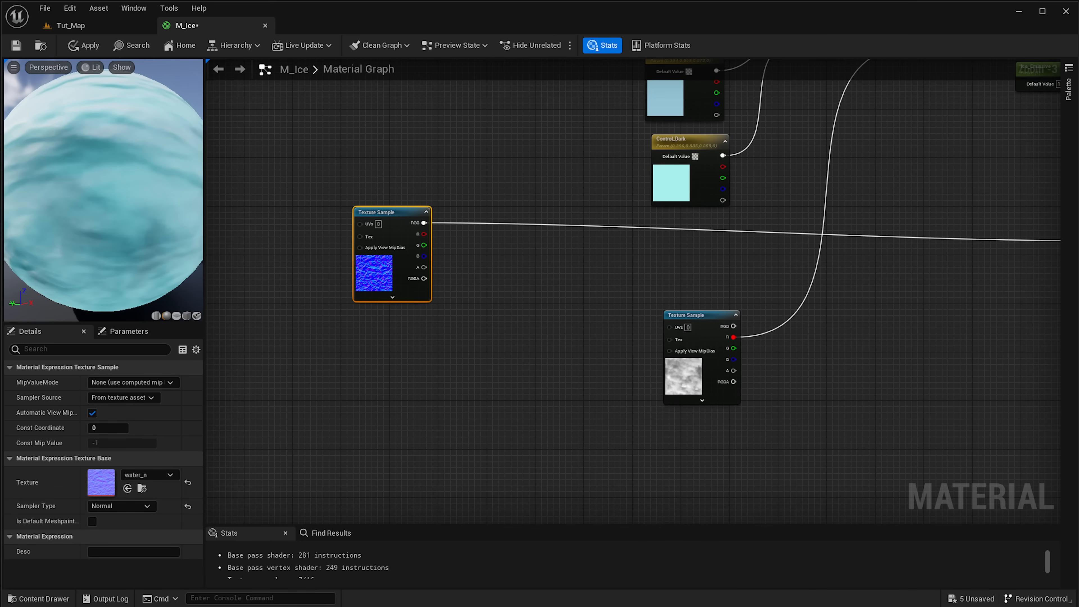
{"action": "right_click_drag", "start_coordinate": [478, 400], "coordinate": [532, 388]}
{"action": "left_click_drag", "start_coordinate": [741, 363], "coordinate": [886, 363]}
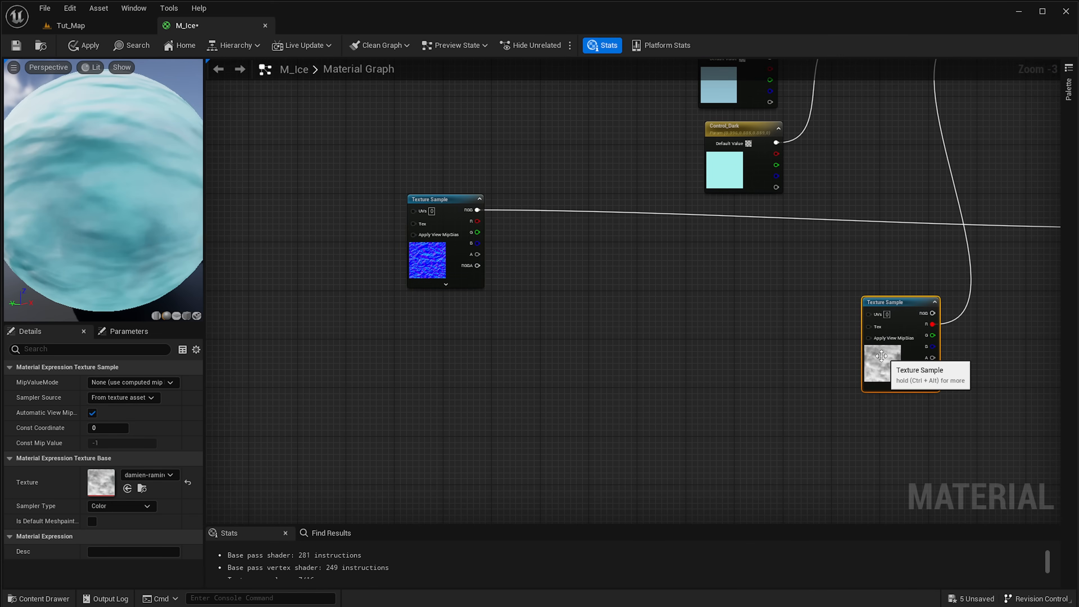
Add a CustomReflectionVector node in the space between the two Texture Samples
{"action": "left_click", "coordinate": [628, 330]}
{"action": "right_click", "coordinate": [626, 330]}
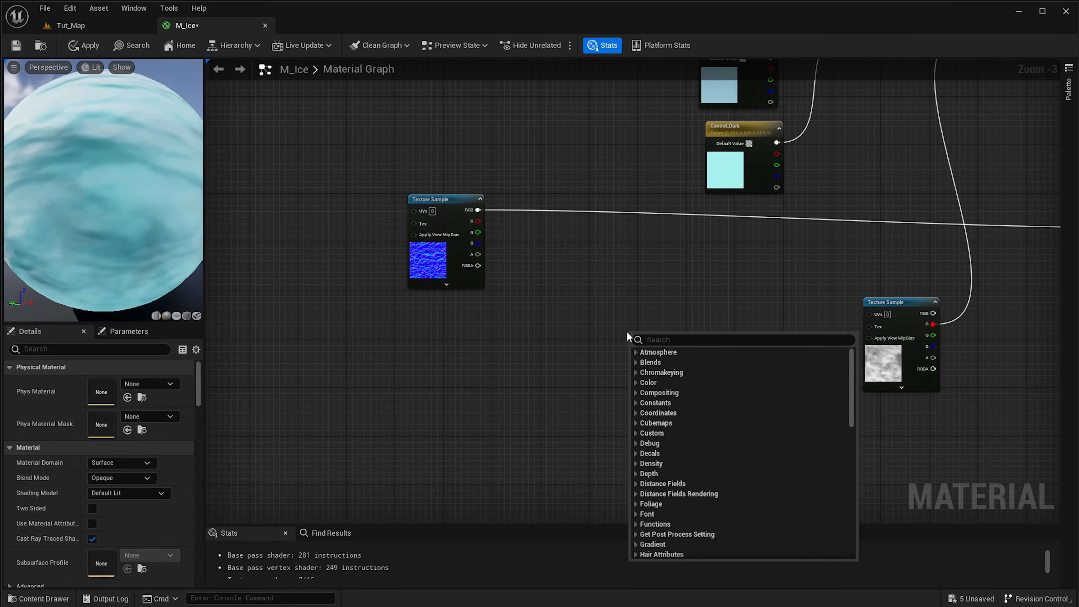
{"action": "type", "text": "custom"}
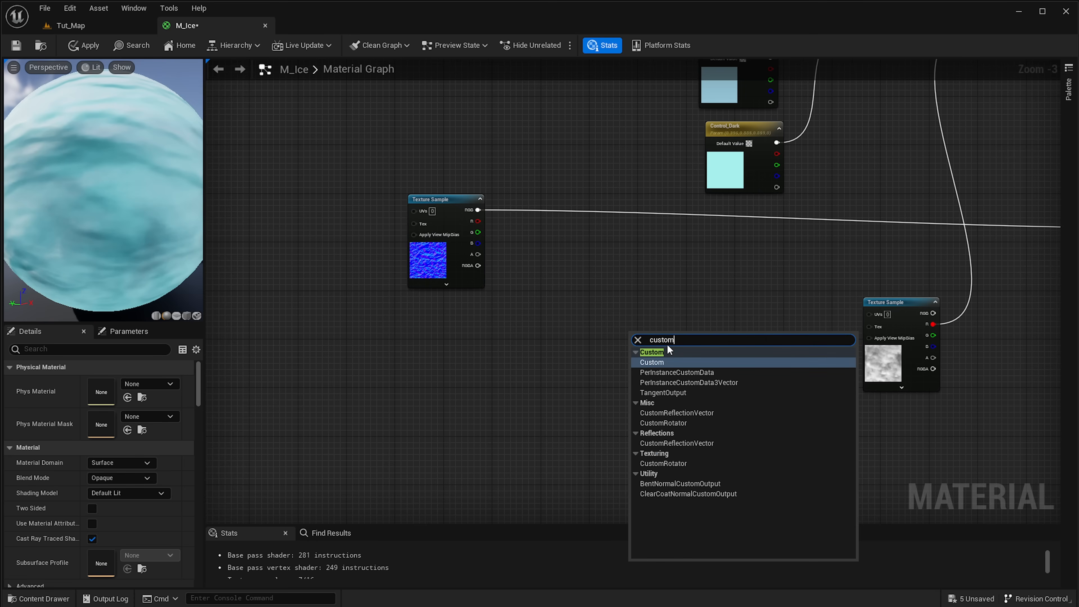
{"action": "type", "text": "ref"}
{"action": "key", "text": "Return"}
{"action": "scroll", "coordinate": [667, 344], "scroll_direction": "up", "scroll_amount": 3}
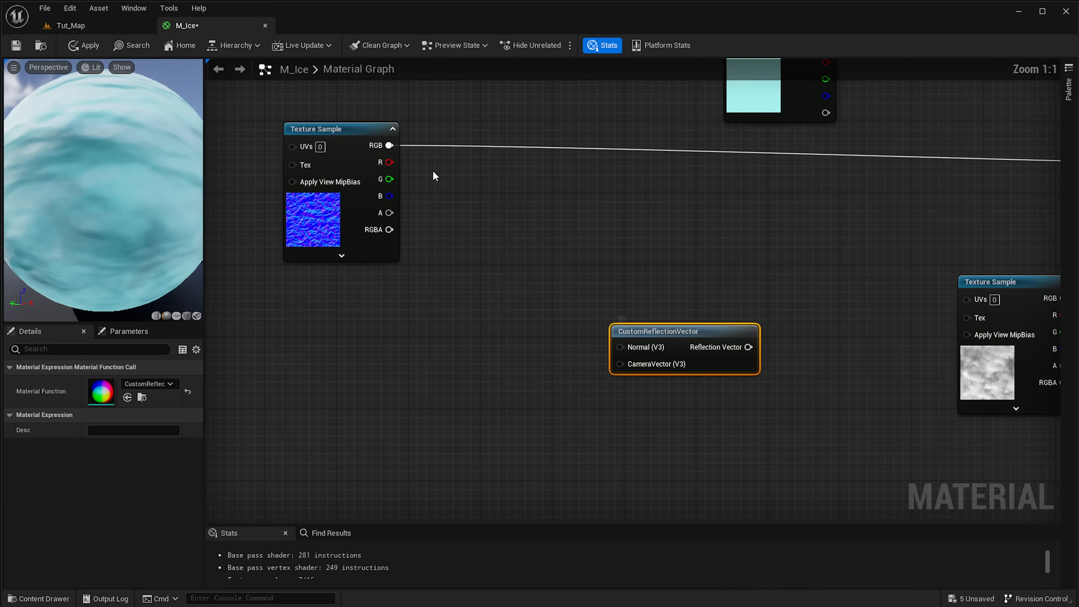
Connect the water_n texture's RGB output to the Normal (V3) input of the CustomReflectionVector node
{"action": "left_click_drag", "start_coordinate": [388, 146], "coordinate": [480, 326]}
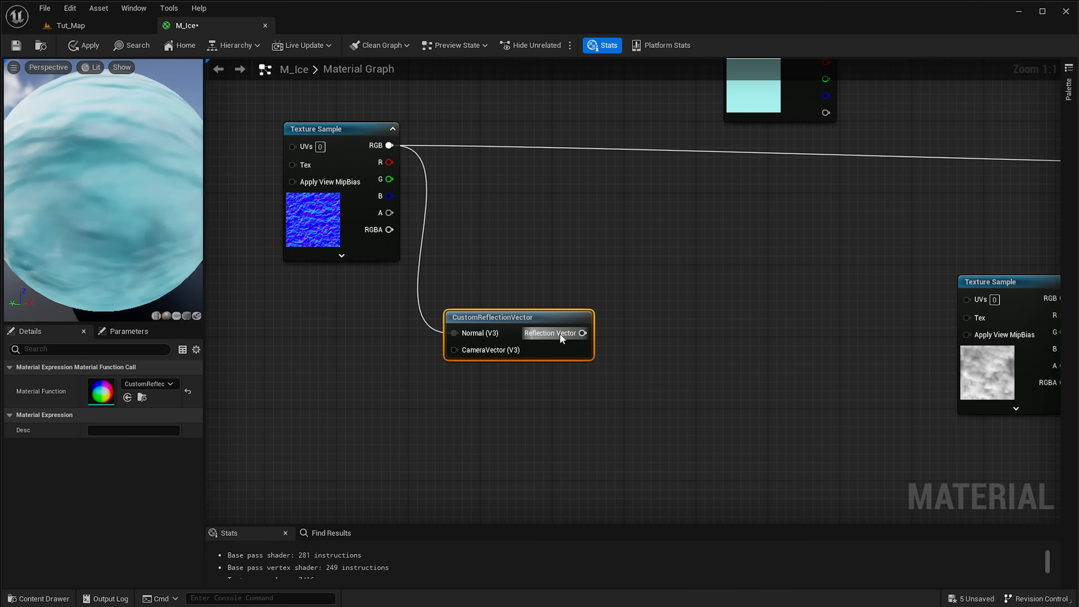
{"action": "right_click_drag", "start_coordinate": [588, 365], "coordinate": [716, 291]}
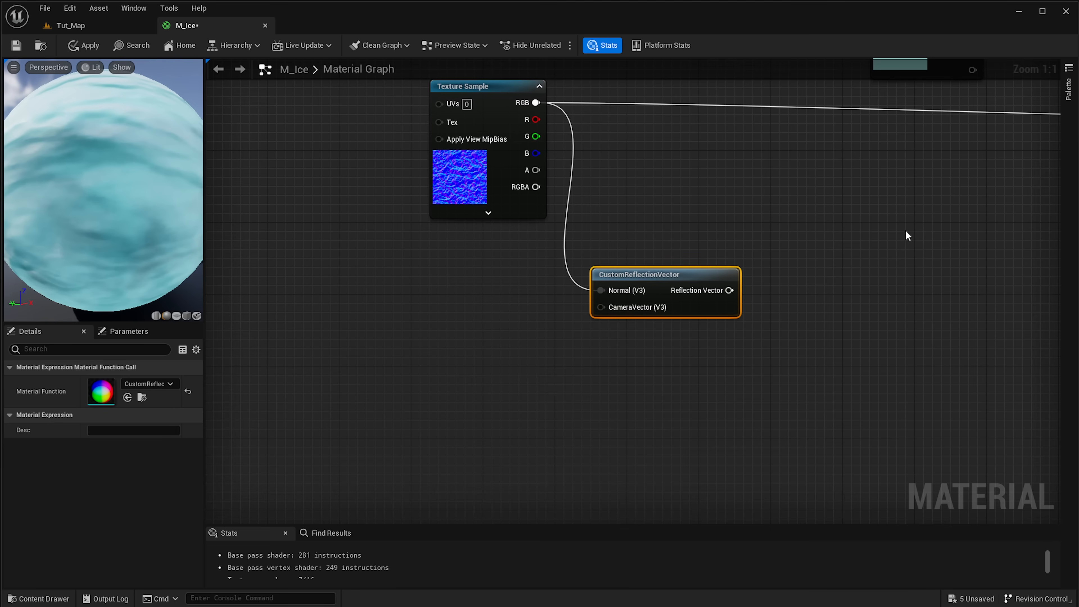
{"action": "scroll", "coordinate": [628, 408], "scroll_direction": "down", "scroll_amount": 1}
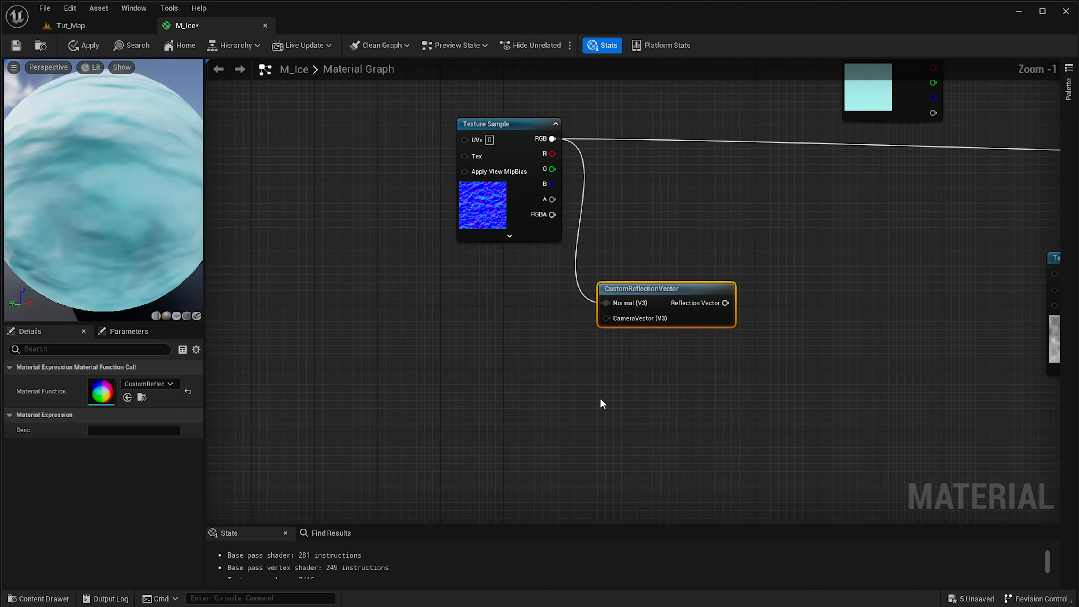
{"action": "right_click_drag", "start_coordinate": [596, 434], "coordinate": [619, 429]}
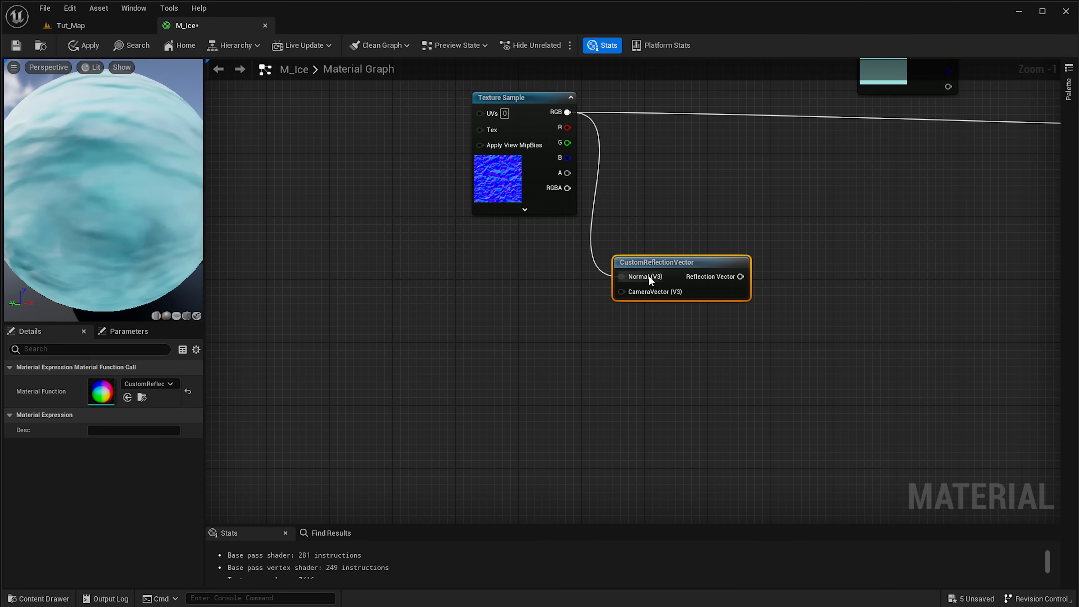
Add a CameraVectorWS node and place it to the left, below the water_n Texture Sample
{"action": "scroll", "coordinate": [576, 323], "scroll_direction": "up", "scroll_amount": 1}
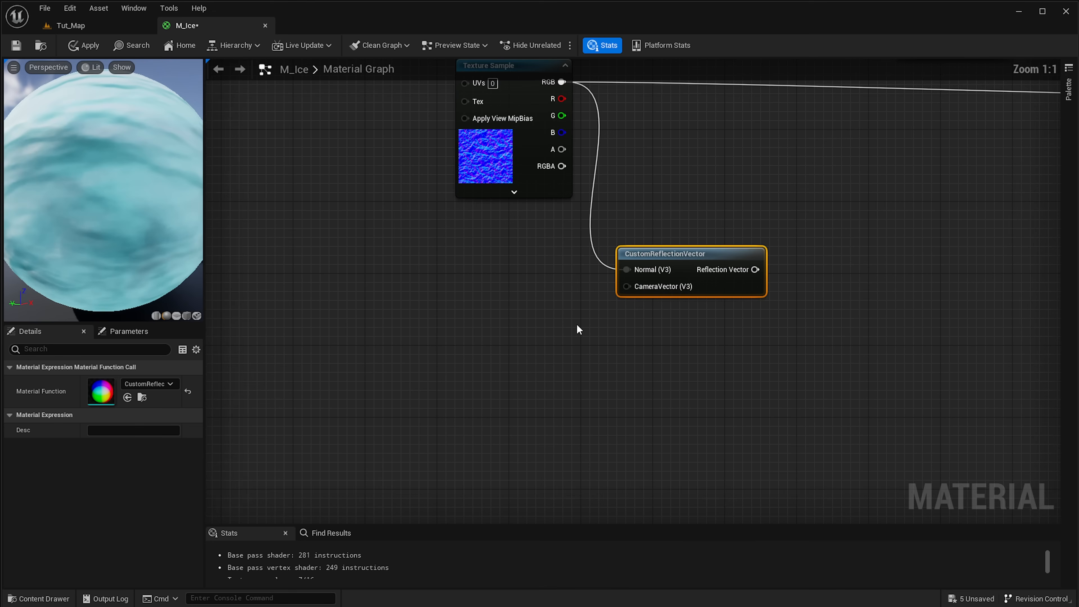
{"action": "right_click_drag", "start_coordinate": [577, 324], "coordinate": [623, 329]}
{"action": "right_click_drag", "start_coordinate": [481, 292], "coordinate": [520, 292]}
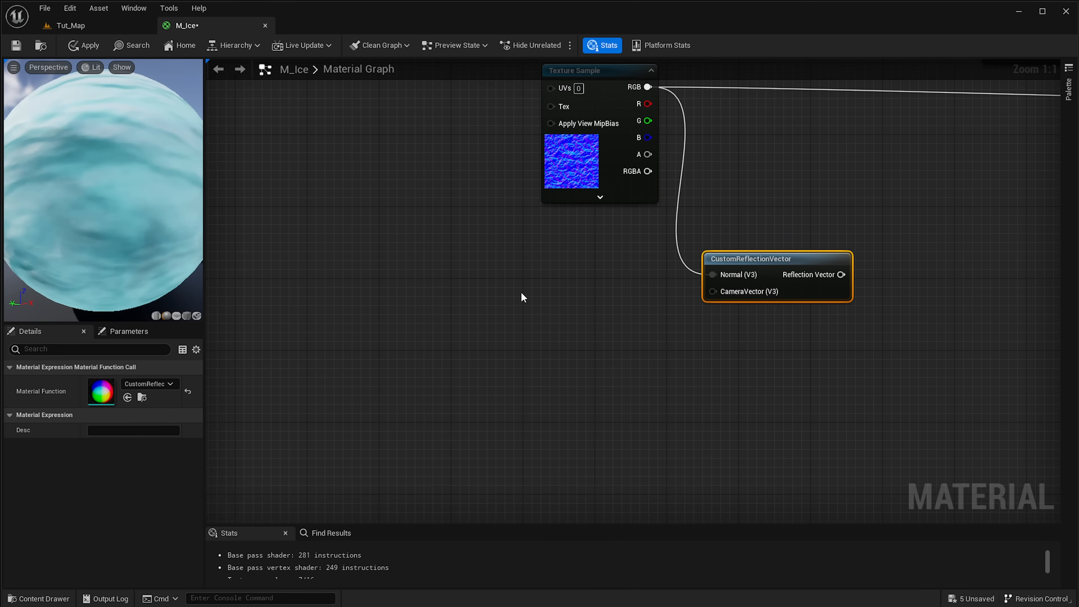
{"action": "right_click", "coordinate": [425, 276]}
{"action": "type", "text": "cameravec"}
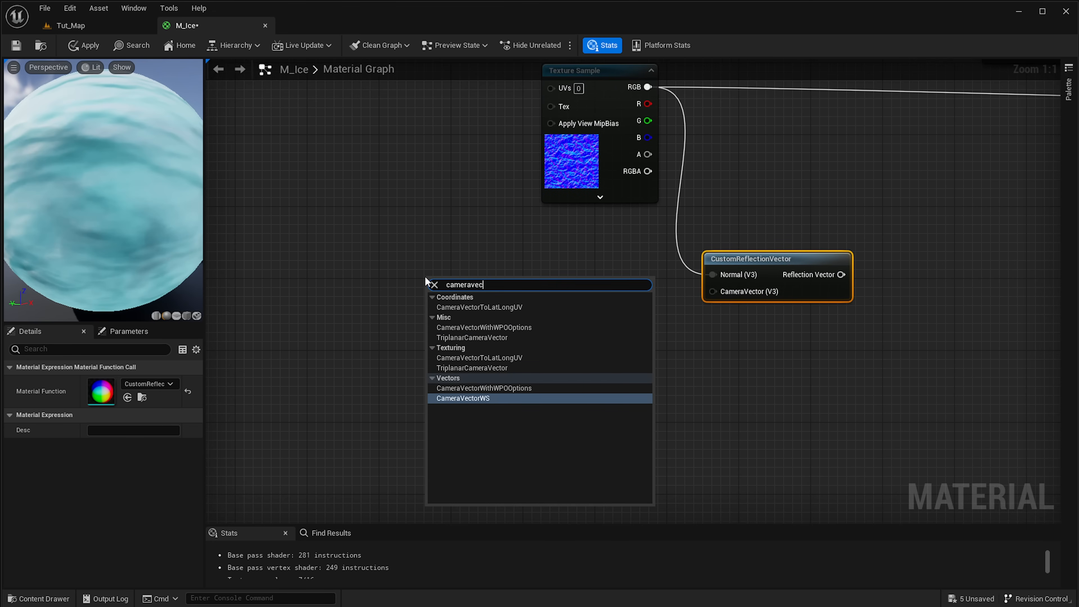
{"action": "key", "text": "Return"}
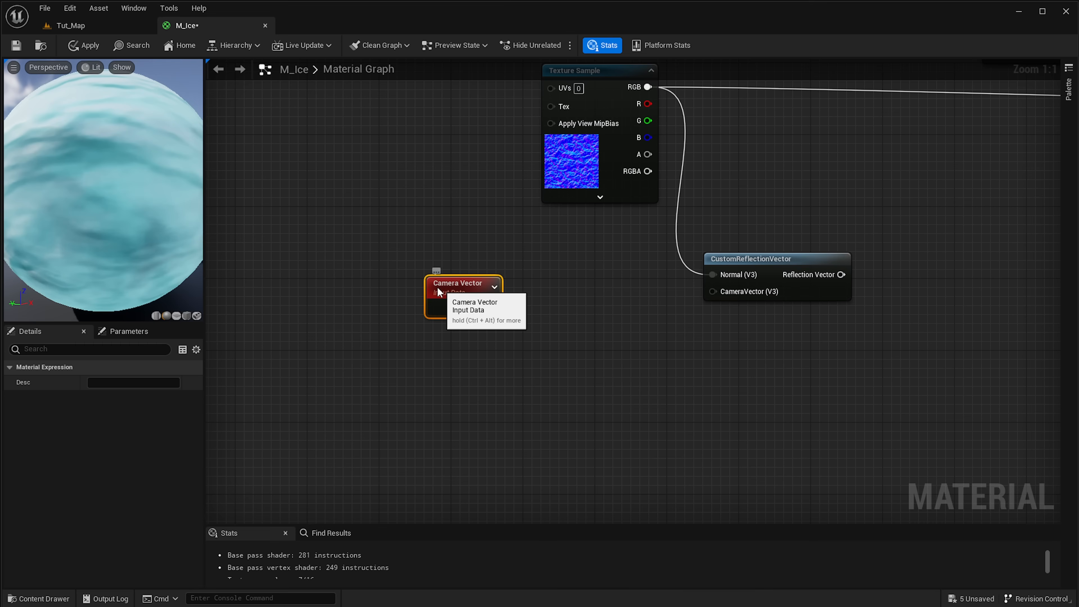
{"action": "left_click_drag", "start_coordinate": [437, 291], "coordinate": [354, 294]}
Add a TransformVector node beside the Camera Vector node and connect the Camera Vector output to its input
{"action": "right_click_drag", "start_coordinate": [478, 294], "coordinate": [511, 293]}
{"action": "right_click", "coordinate": [493, 277]}
{"action": "type", "text": "tr"}
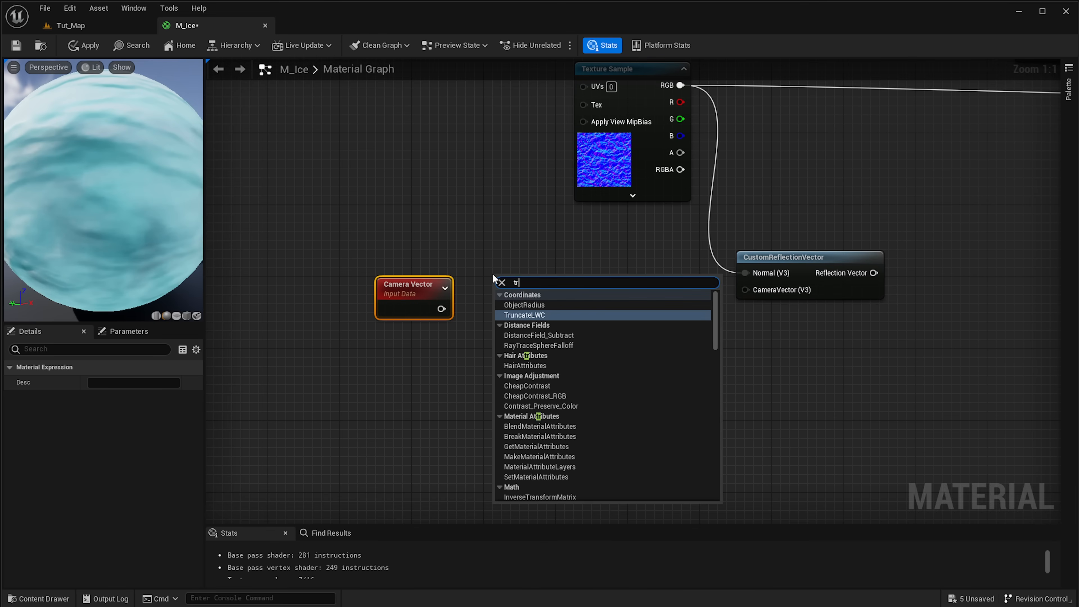
{"action": "type", "text": "ansfo"}
{"action": "key", "text": "Return"}
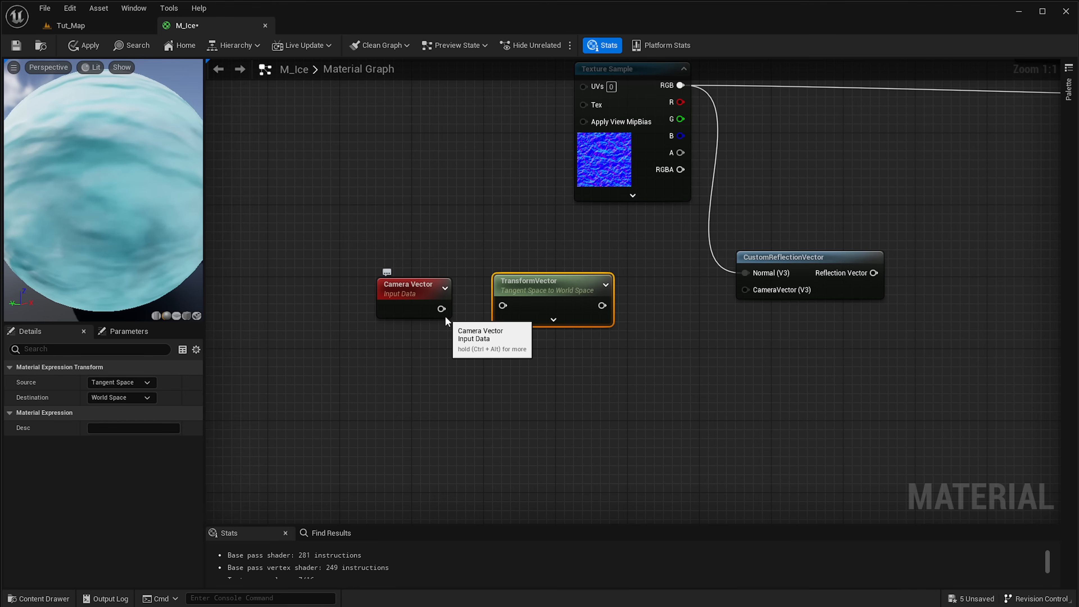
{"action": "left_click_drag", "start_coordinate": [442, 309], "coordinate": [503, 305]}
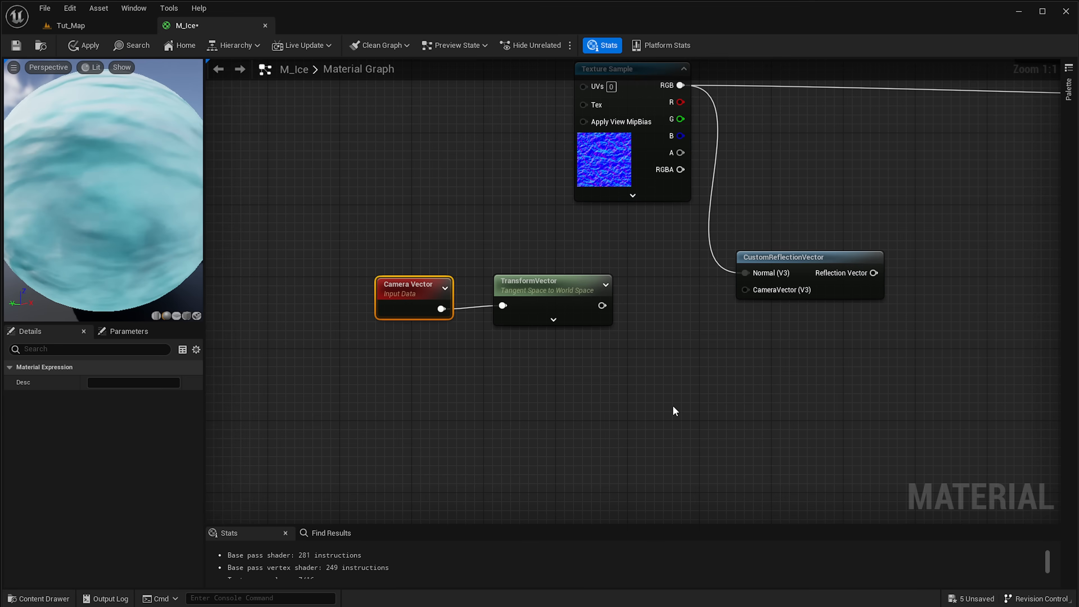
Connect the TransformVector output to the CameraVector (V3) input of the CustomReflectionVector node
{"action": "right_click_drag", "start_coordinate": [673, 406], "coordinate": [631, 390]}
{"action": "left_click_drag", "start_coordinate": [561, 290], "coordinate": [700, 275]}
{"action": "right_click_drag", "start_coordinate": [692, 337], "coordinate": [591, 312]}
{"action": "right_click_drag", "start_coordinate": [591, 363], "coordinate": [482, 359]}
{"action": "right_click_drag", "start_coordinate": [703, 333], "coordinate": [611, 358]}
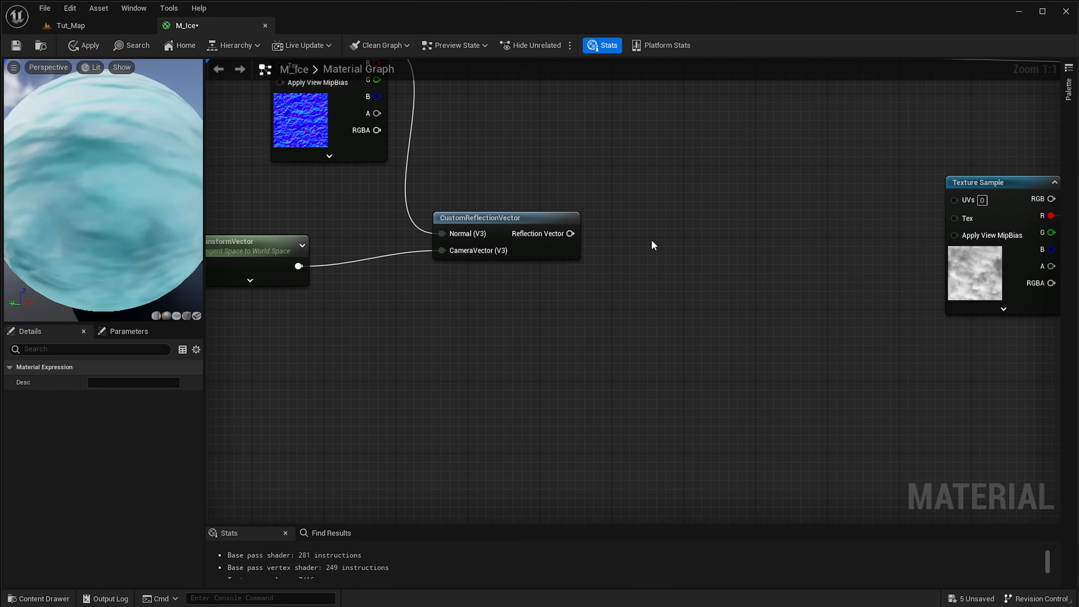
Add a ComponentMask node and place it just right of the CustomReflectionVector node
{"action": "right_click_drag", "start_coordinate": [653, 246], "coordinate": [638, 266]}
{"action": "right_click", "coordinate": [639, 266]}
{"action": "type", "text": "m"}
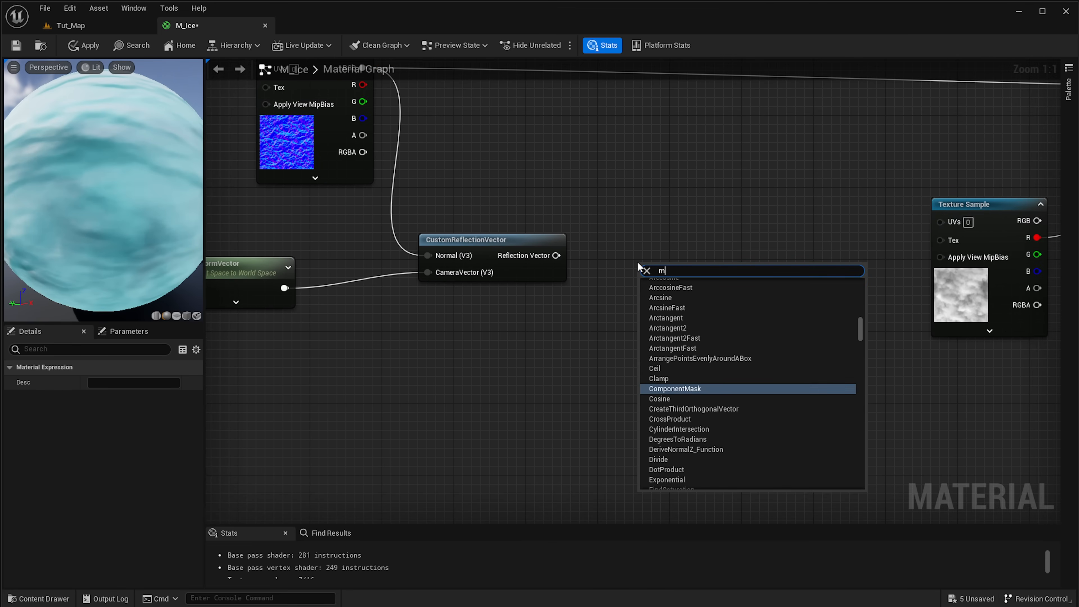
{"action": "key", "text": "Return"}
{"action": "left_click_drag", "start_coordinate": [649, 267], "coordinate": [627, 238]}
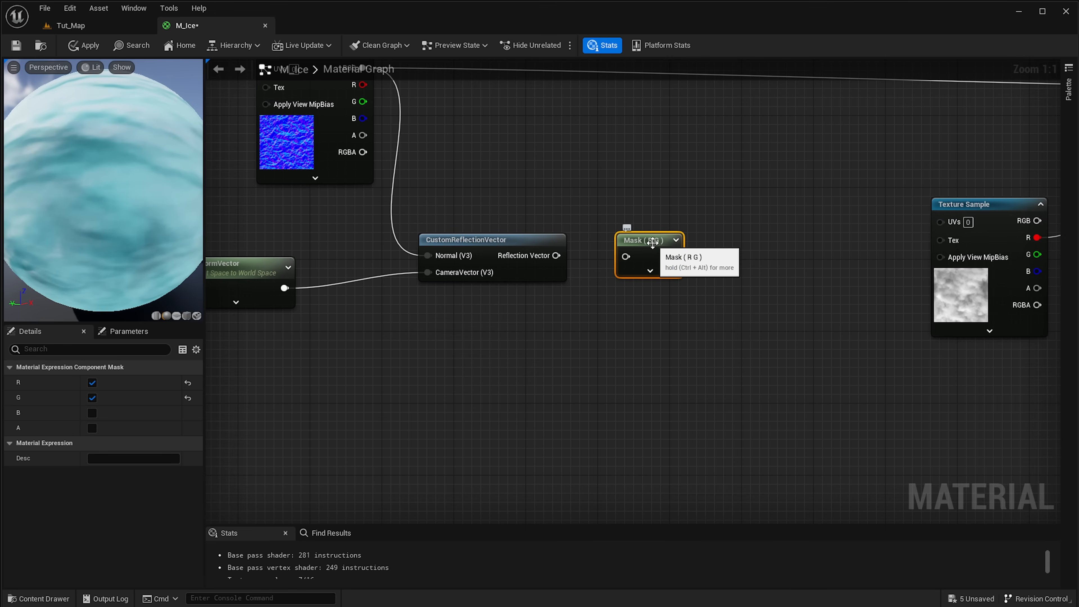
Duplicate the Mask (R G) node, place the copy below it, and disable its R channel so only G is masked
{"action": "key", "text": "ctrl+d"}
{"action": "left_click_drag", "start_coordinate": [737, 251], "coordinate": [593, 345]}
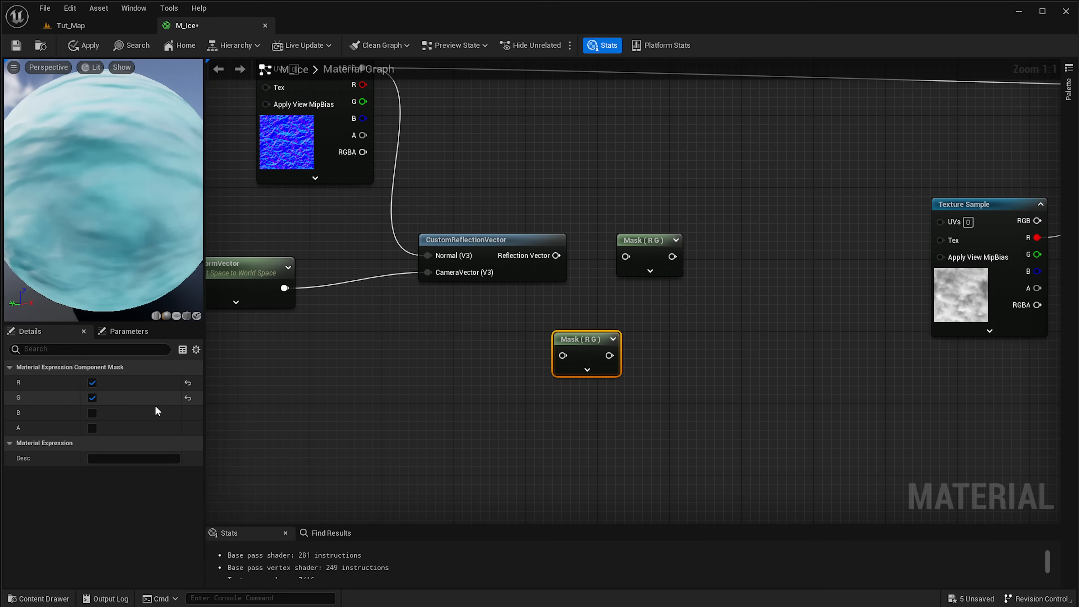
{"action": "left_click", "coordinate": [92, 383]}
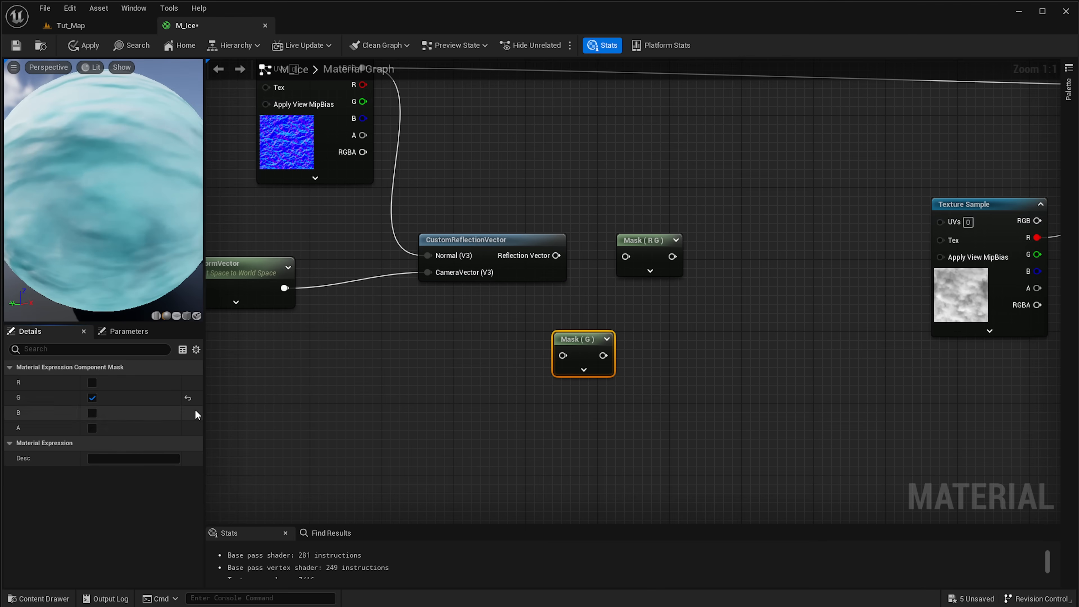
Preview the CustomReflectionVector node's output on the preview sphere, viewed from farther away
{"action": "right_click_drag", "start_coordinate": [581, 369], "coordinate": [590, 406]}
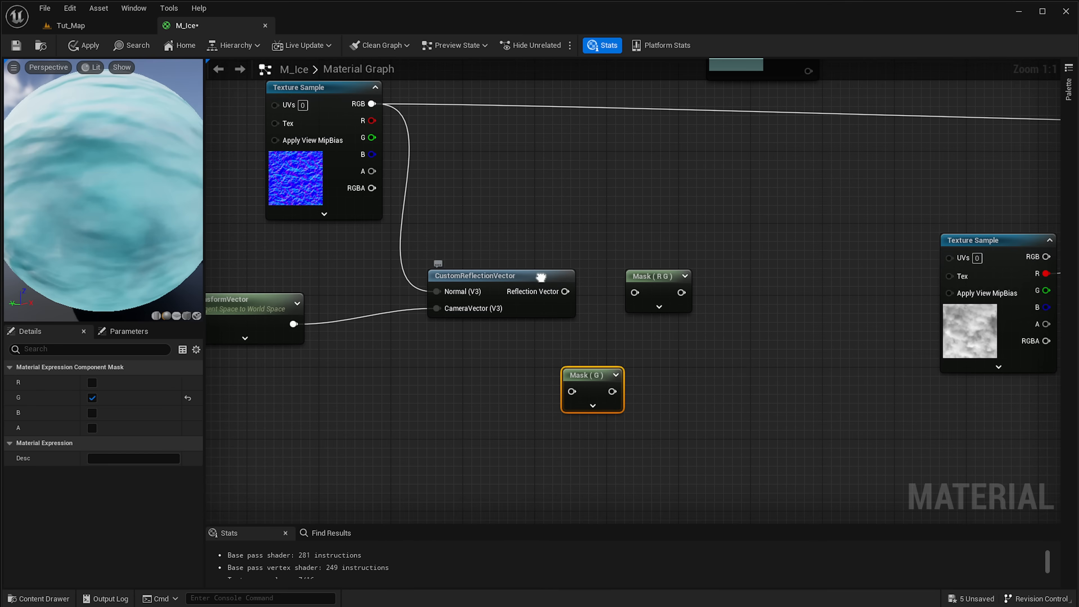
{"action": "right_click", "coordinate": [545, 285]}
{"action": "left_click", "coordinate": [567, 297]}
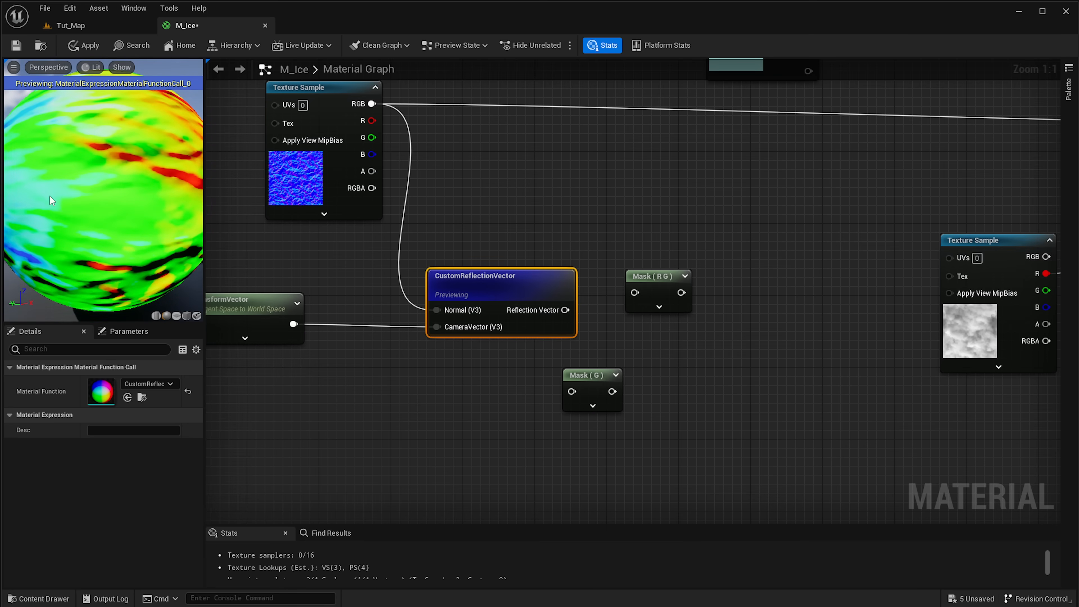
{"action": "scroll", "coordinate": [70, 154], "scroll_direction": "down", "scroll_amount": 6}
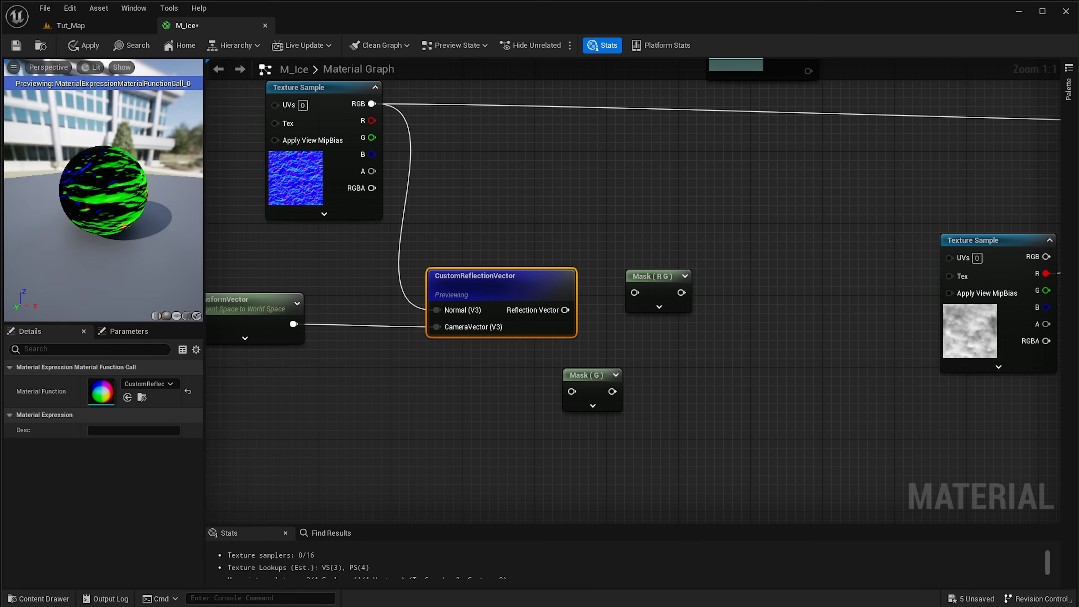
Disconnect TransformVector from the CameraVector (V3) input, view the preview sphere without it, and reconnect the two
{"action": "right_click_drag", "start_coordinate": [367, 281], "coordinate": [493, 286]}
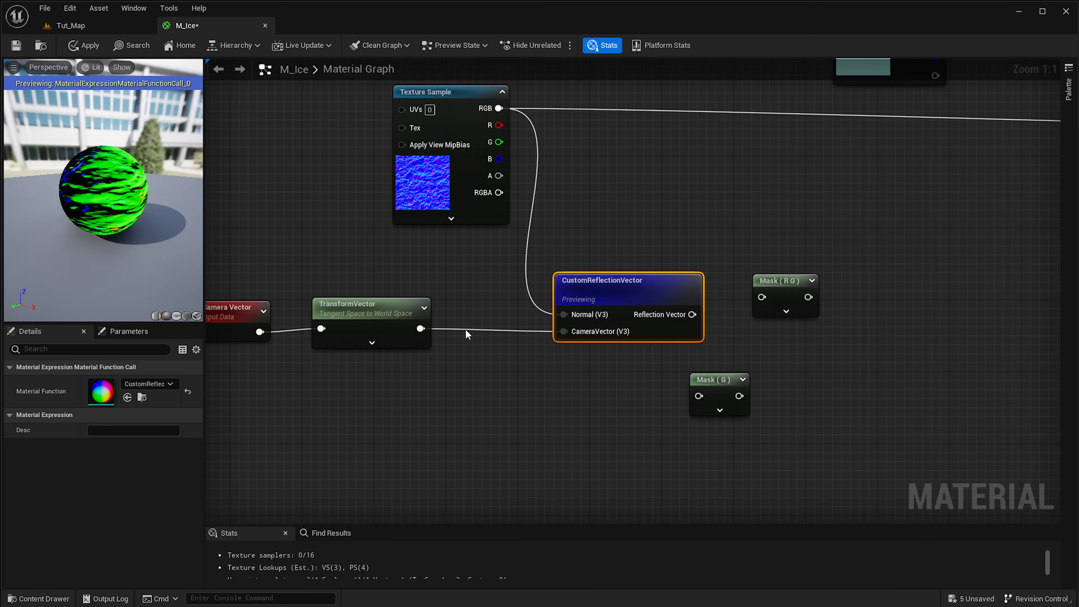
{"action": "left_click", "coordinate": [560, 332], "text": "alt"}
{"action": "left_click_drag", "start_coordinate": [129, 196], "coordinate": [161, 200]}
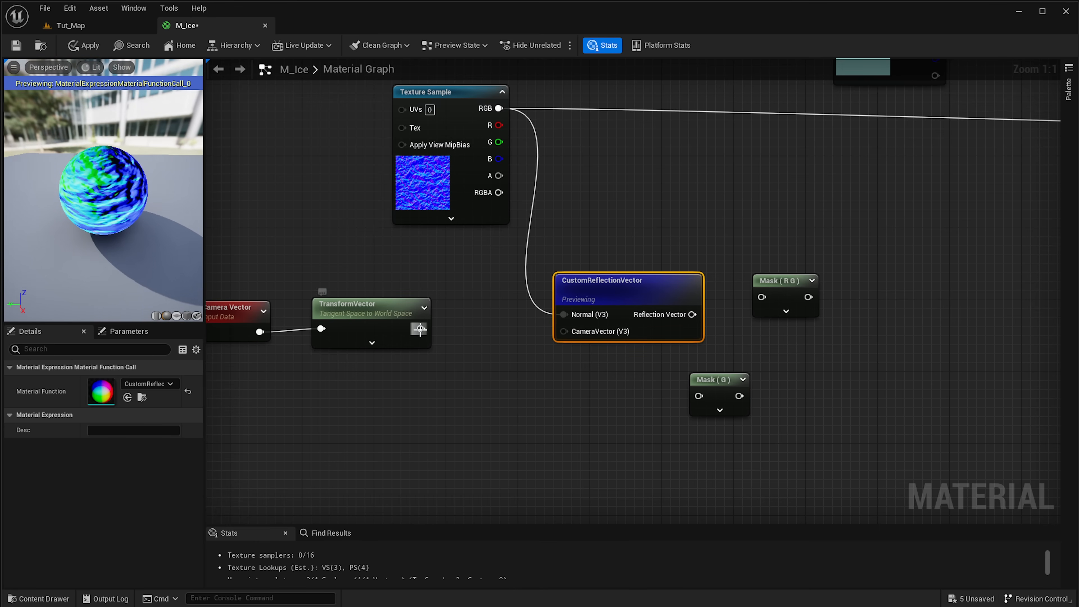
{"action": "left_click_drag", "start_coordinate": [420, 329], "coordinate": [563, 331]}
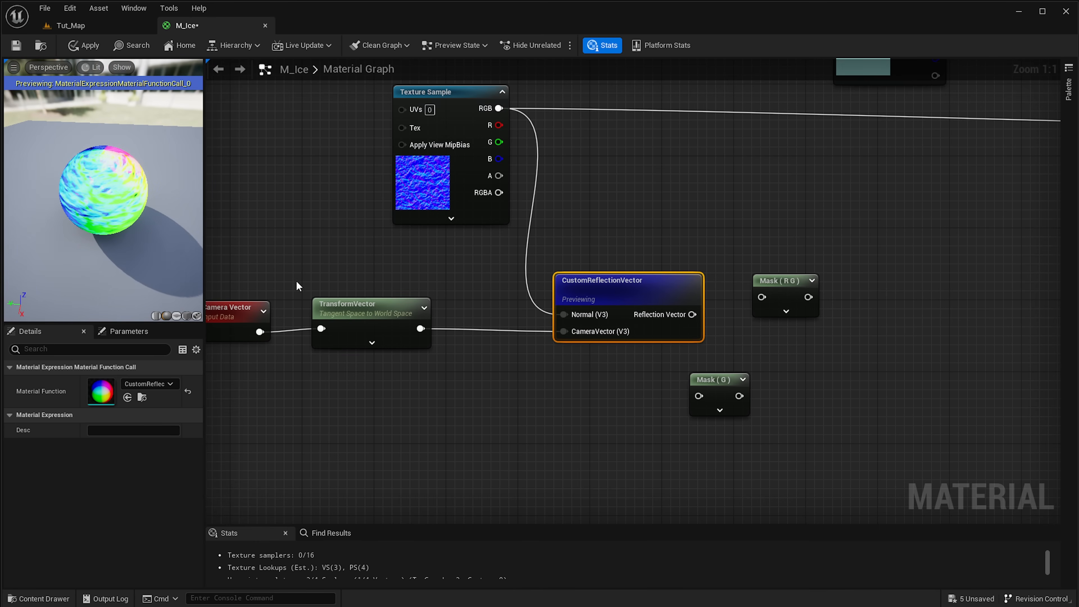
{"action": "right_click_drag", "start_coordinate": [296, 282], "coordinate": [317, 279]}
{"action": "left_click", "coordinate": [237, 305]}
{"action": "left_click", "coordinate": [336, 318]}
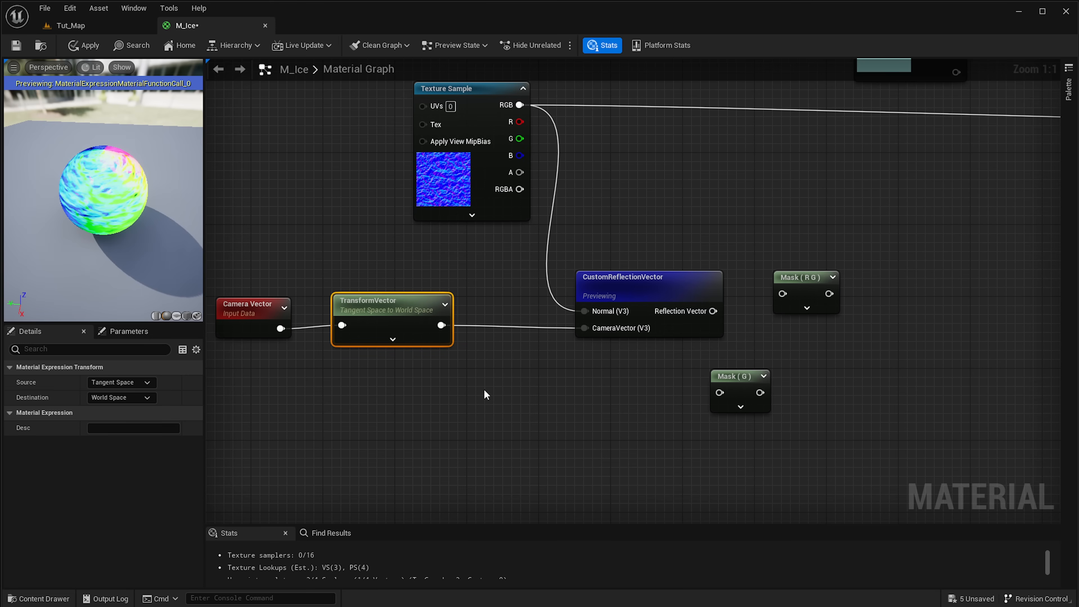
{"action": "right_click_drag", "start_coordinate": [497, 365], "coordinate": [331, 334]}
{"action": "right_click", "coordinate": [489, 264]}
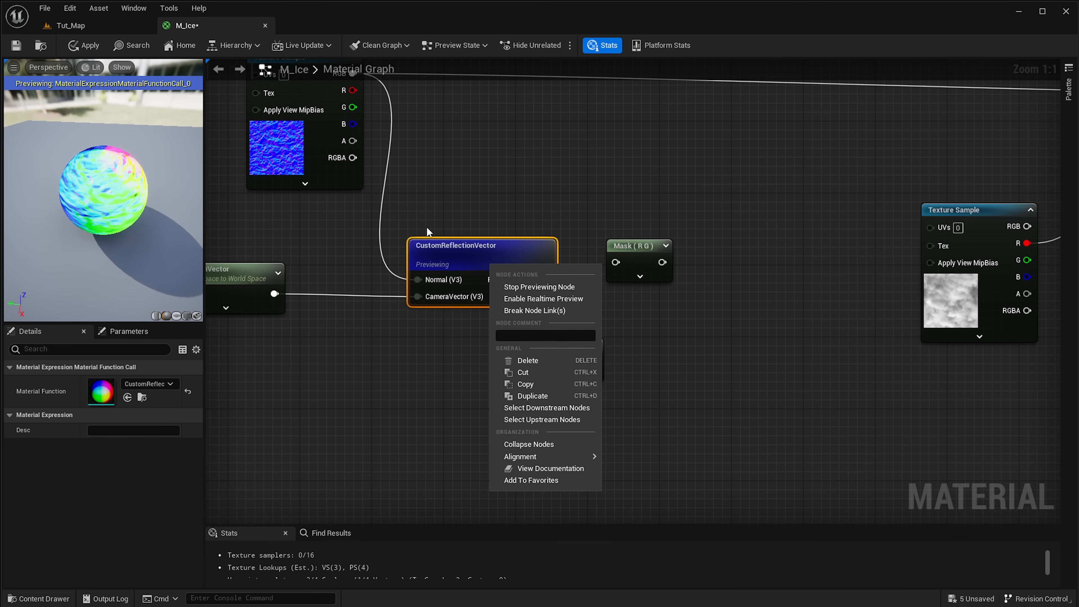
{"action": "left_click", "coordinate": [560, 250]}
{"action": "right_click_drag", "start_coordinate": [491, 260], "coordinate": [483, 255]}
{"action": "right_click", "coordinate": [480, 266]}
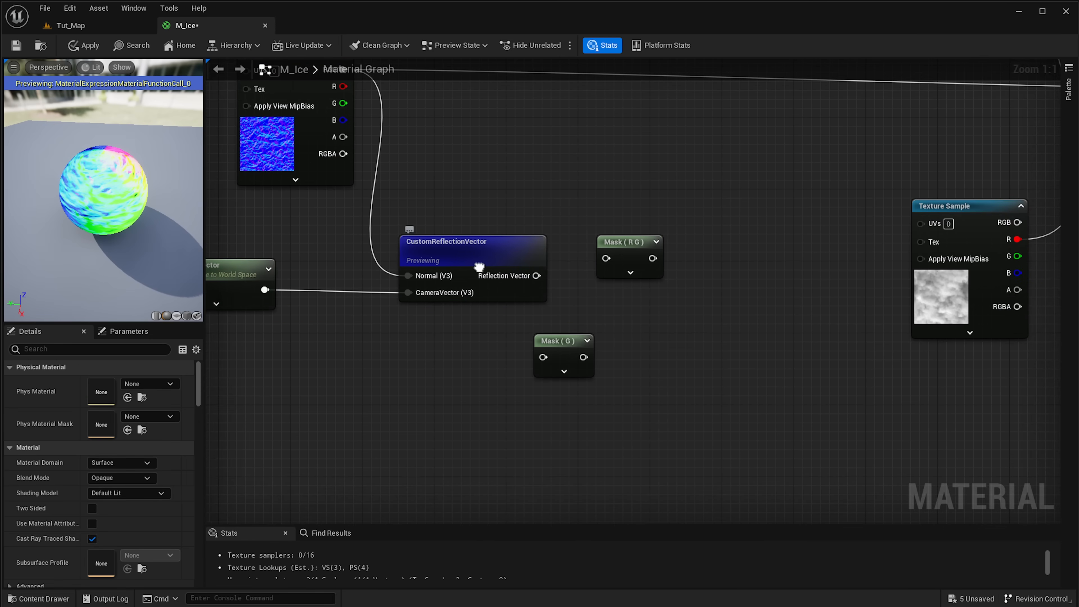
{"action": "left_click", "coordinate": [500, 169]}
Connect the Reflection Vector output to the Mask (R G) node and preview that mask on the sphere
{"action": "scroll", "coordinate": [526, 216], "scroll_direction": "up", "scroll_amount": 1}
{"action": "right_click_drag", "start_coordinate": [577, 288], "coordinate": [522, 250]}
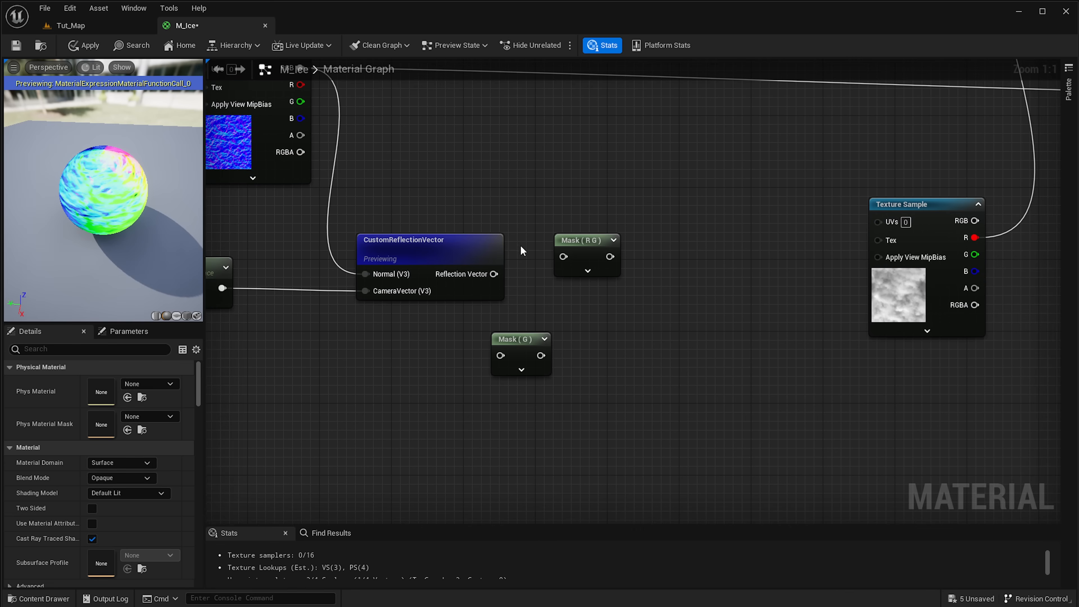
{"action": "left_click_drag", "start_coordinate": [479, 274], "coordinate": [571, 252]}
{"action": "right_click", "coordinate": [572, 255]}
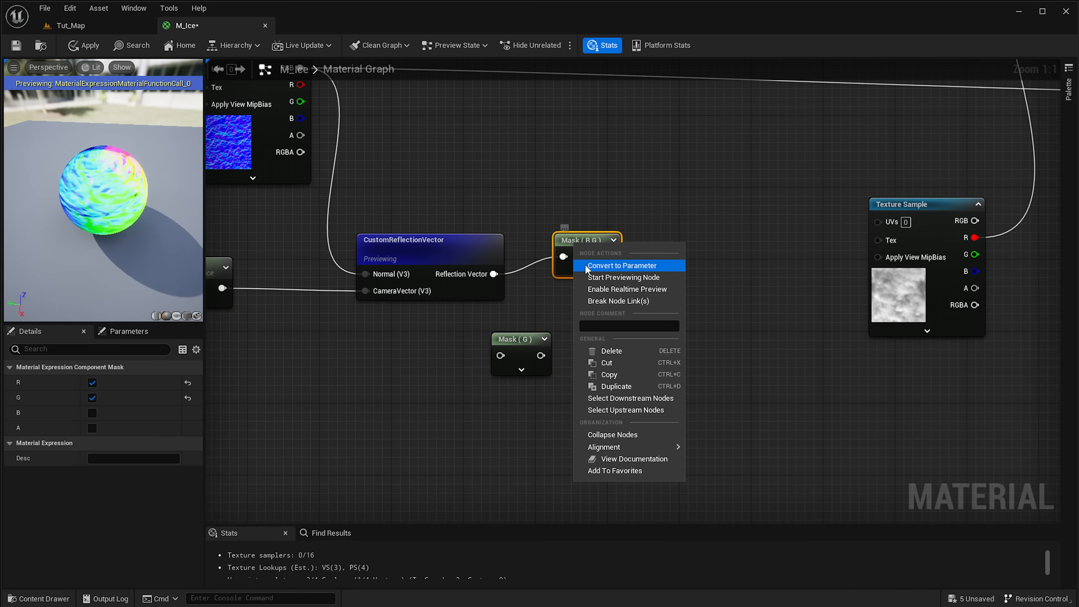
{"action": "left_click", "coordinate": [630, 265]}
{"action": "left_click", "coordinate": [630, 271]}
{"action": "key", "text": "ctrl+z"}
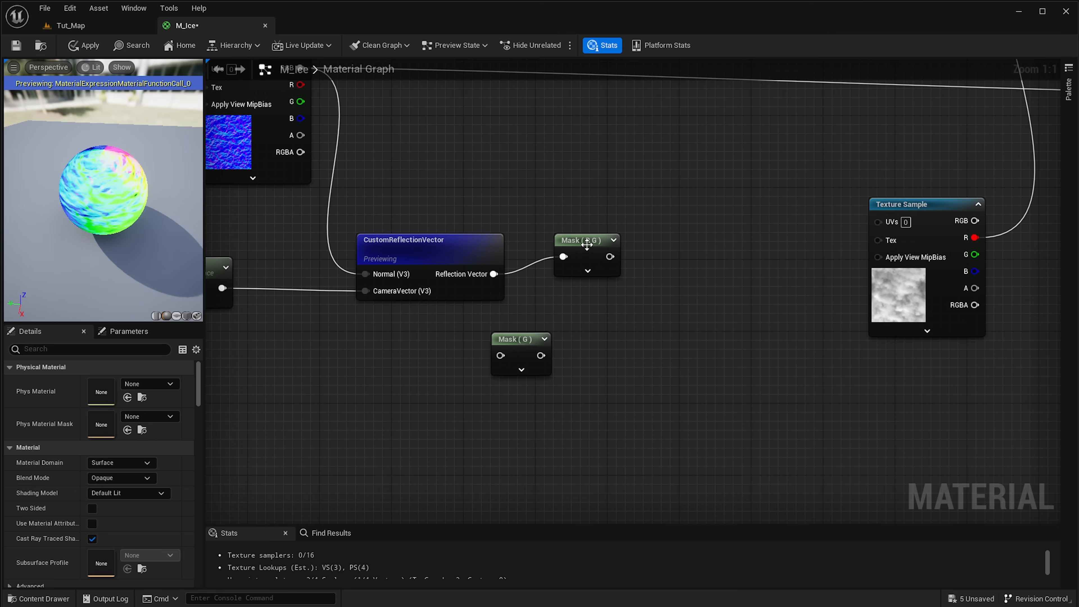
{"action": "right_click", "coordinate": [588, 244]}
{"action": "left_click", "coordinate": [632, 278]}
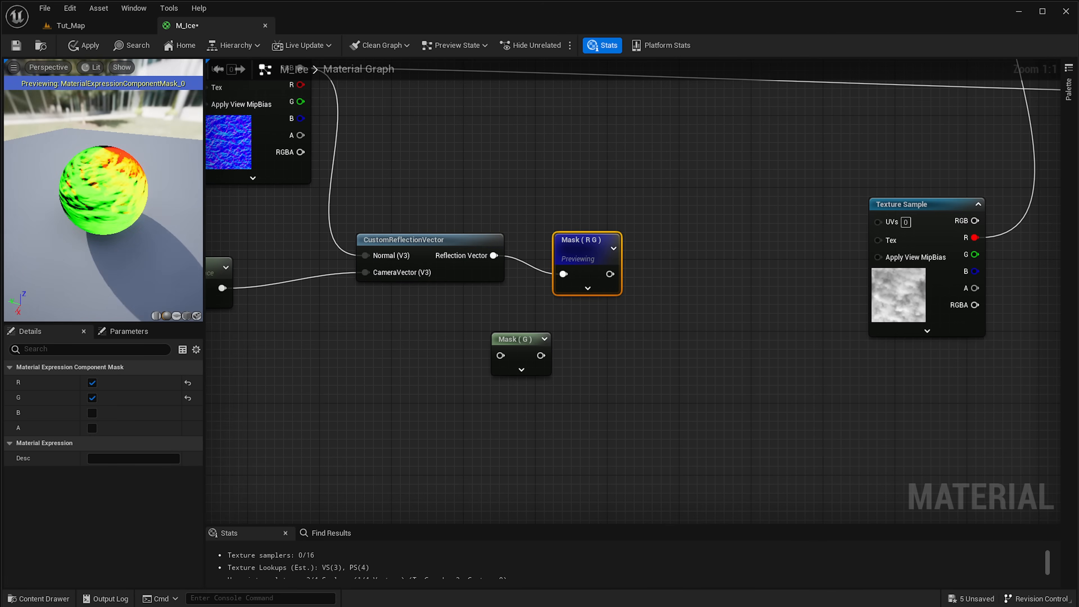
{"action": "left_click_drag", "start_coordinate": [103, 191], "coordinate": [154, 224]}
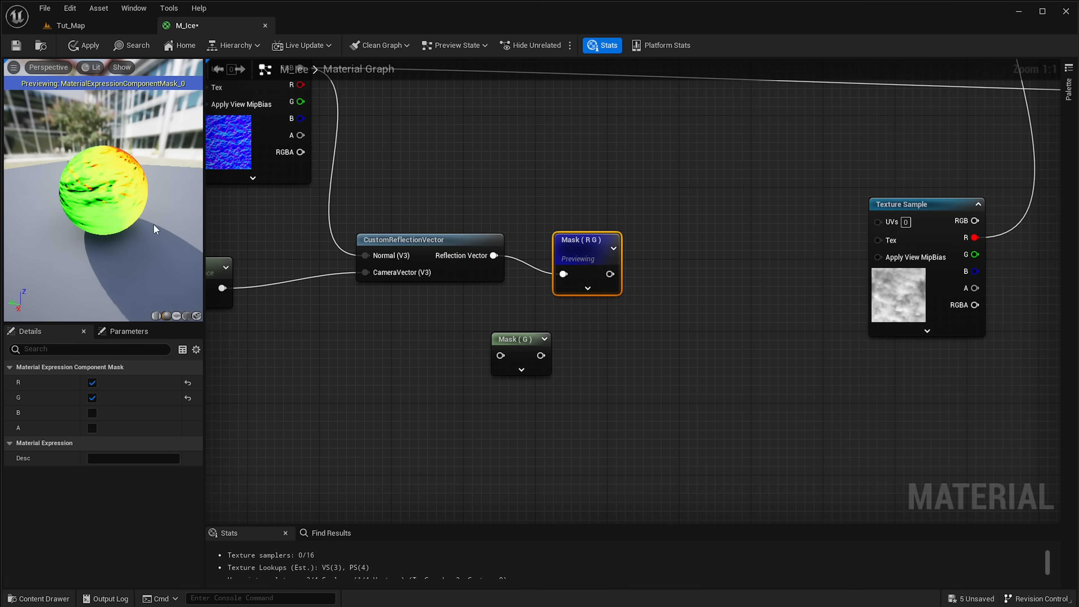
Connect the Reflection Vector output to the Mask (G) node as well and align that node under Mask (R G)
{"action": "left_click", "coordinate": [510, 363]}
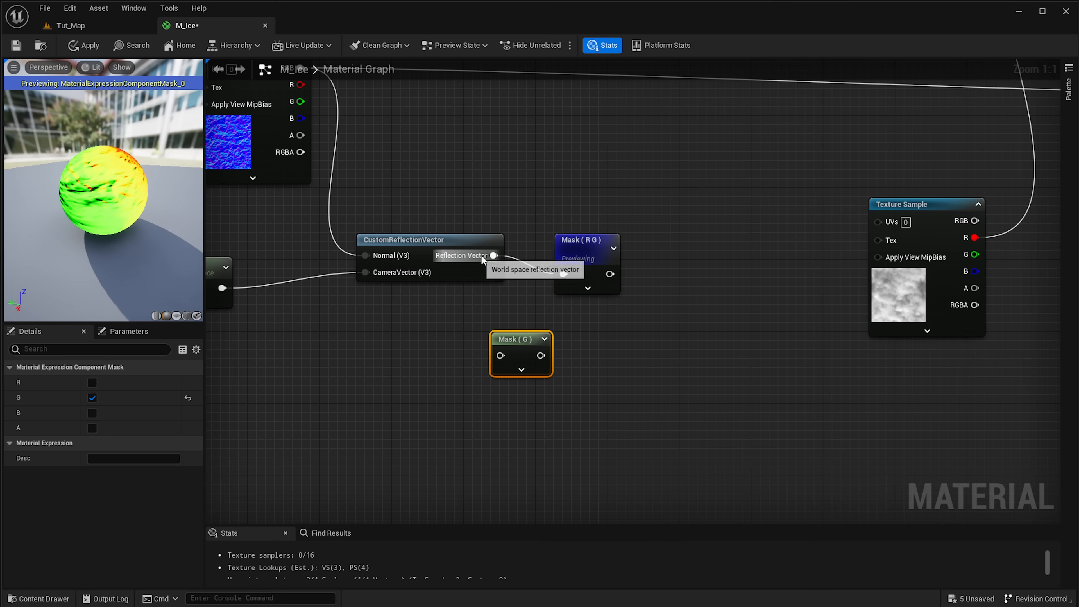
{"action": "left_click_drag", "start_coordinate": [493, 255], "coordinate": [501, 357]}
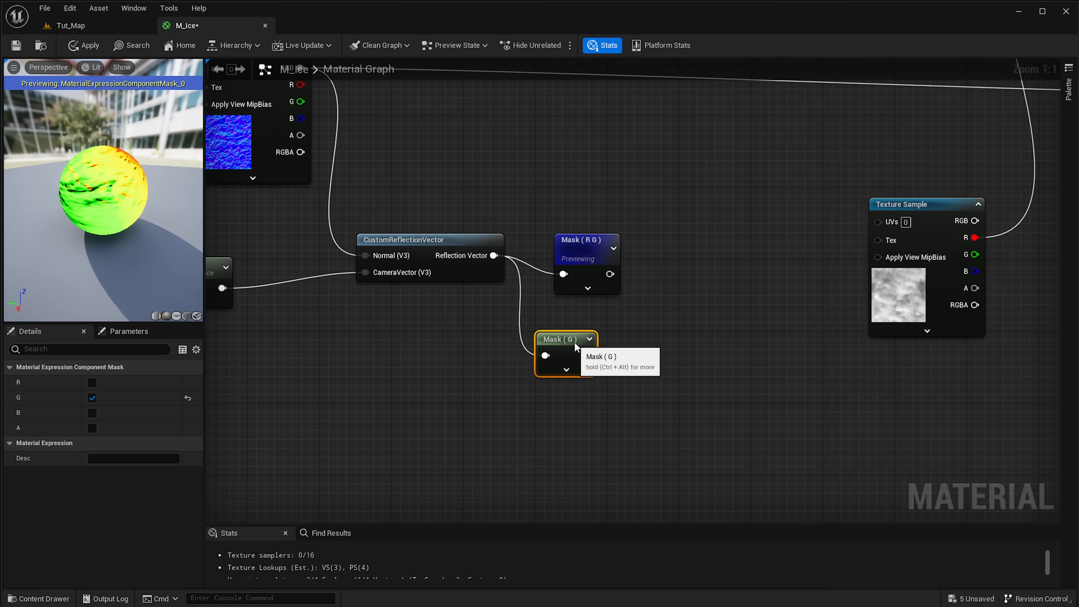
{"action": "right_click_drag", "start_coordinate": [586, 399], "coordinate": [541, 364]}
{"action": "right_click_drag", "start_coordinate": [557, 433], "coordinate": [630, 389]}
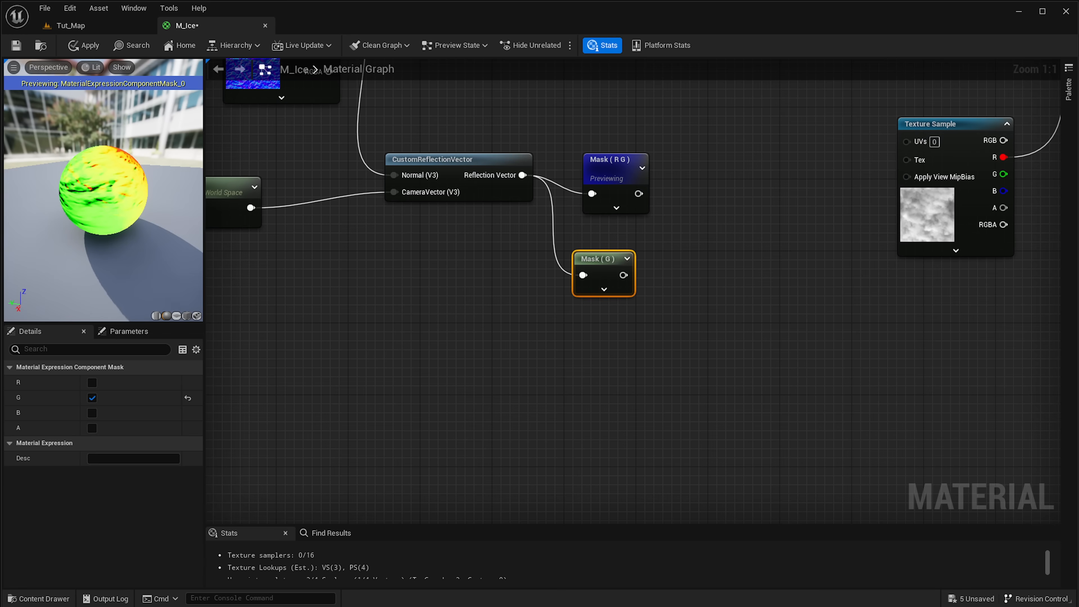
{"action": "right_click_drag", "start_coordinate": [403, 380], "coordinate": [431, 381]}
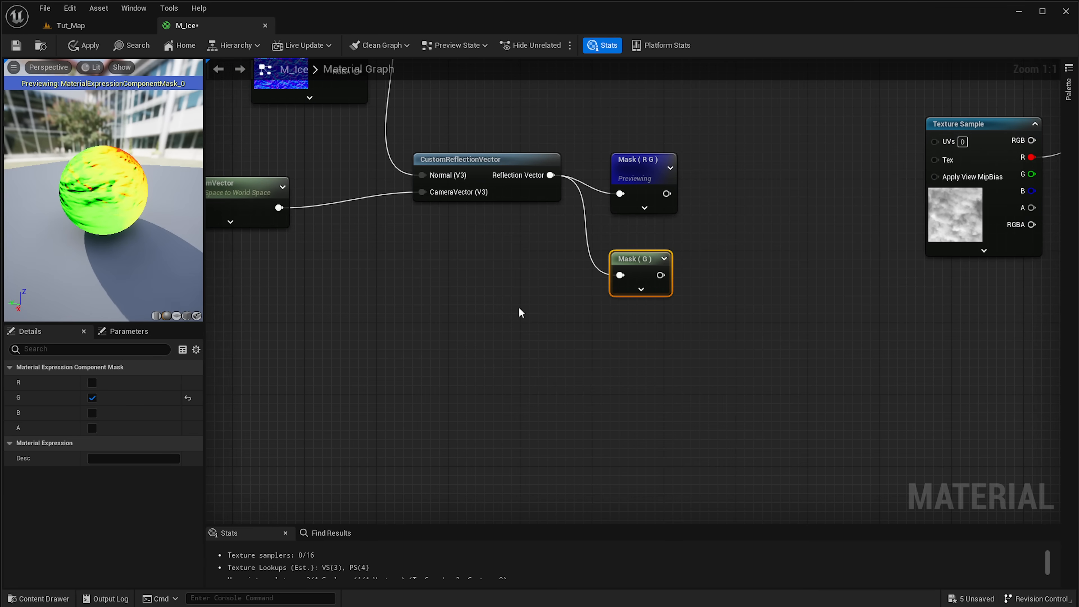
{"action": "left_click", "coordinate": [763, 287]}
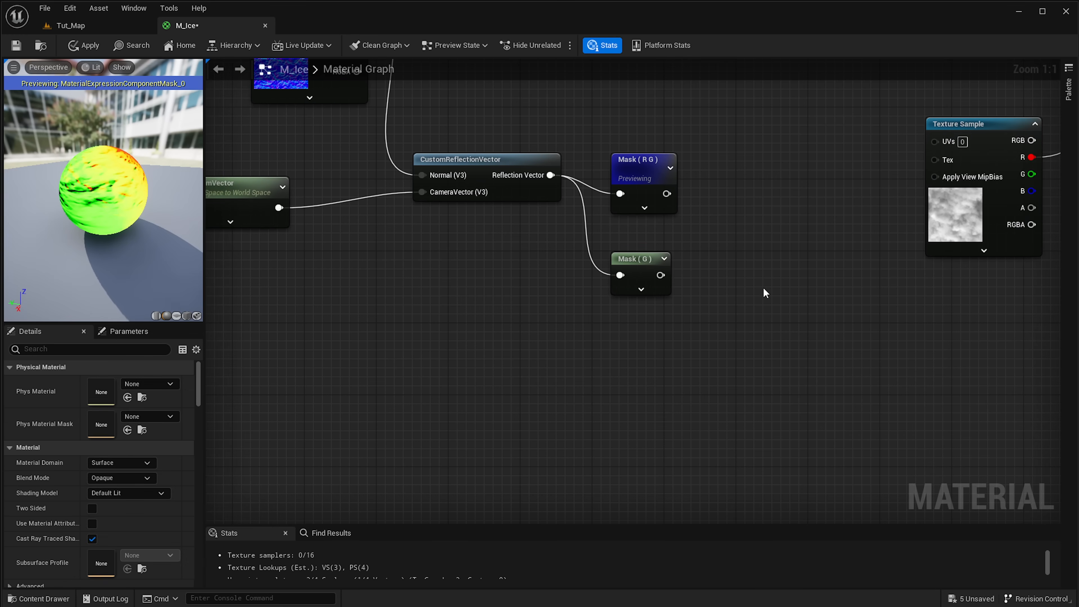
Move the normal map sample, camera vector, transform, reflection and mask nodes together farther left in the graph
{"action": "left_click_drag", "start_coordinate": [763, 287], "coordinate": [503, 432]}
{"action": "left_click", "coordinate": [607, 364]}
{"action": "right_click_drag", "start_coordinate": [793, 268], "coordinate": [843, 368]}
{"action": "scroll", "coordinate": [843, 368], "scroll_direction": "down", "scroll_amount": 2}
{"action": "left_click_drag", "start_coordinate": [781, 206], "coordinate": [271, 413]}
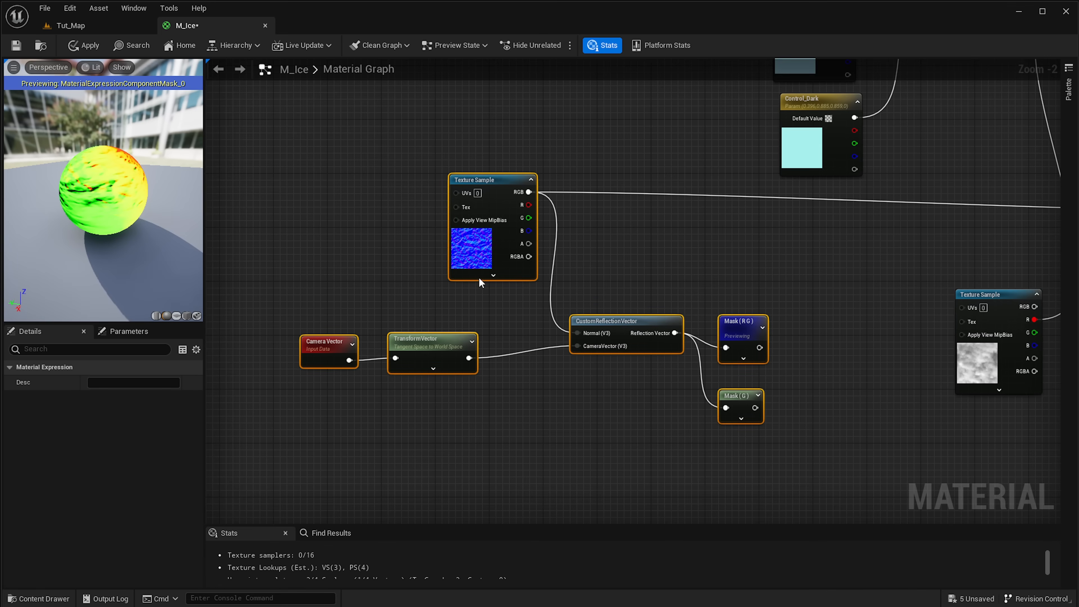
{"action": "left_click_drag", "start_coordinate": [489, 257], "coordinate": [358, 259]}
{"action": "left_click", "coordinate": [545, 423]}
{"action": "right_click_drag", "start_coordinate": [463, 473], "coordinate": [633, 348]}
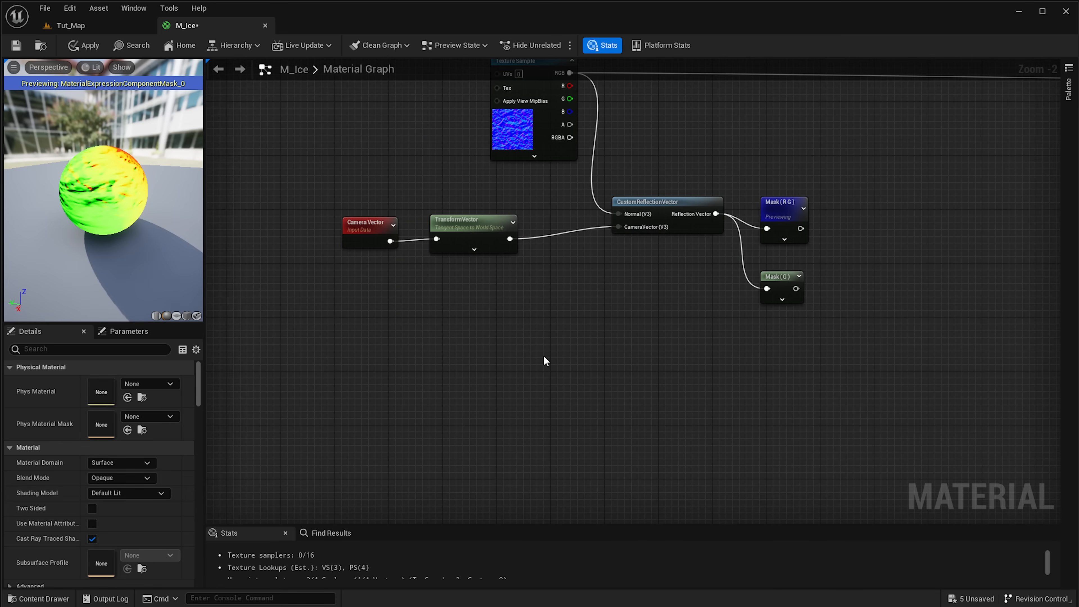
Duplicate the Texture Sample that feeds Subtract(0.5) and place the copy below the TransformVector node
{"action": "right_click_drag", "start_coordinate": [543, 357], "coordinate": [525, 495]}
{"action": "right_click_drag", "start_coordinate": [908, 115], "coordinate": [893, 339]}
{"action": "right_click_drag", "start_coordinate": [681, 111], "coordinate": [783, 286]}
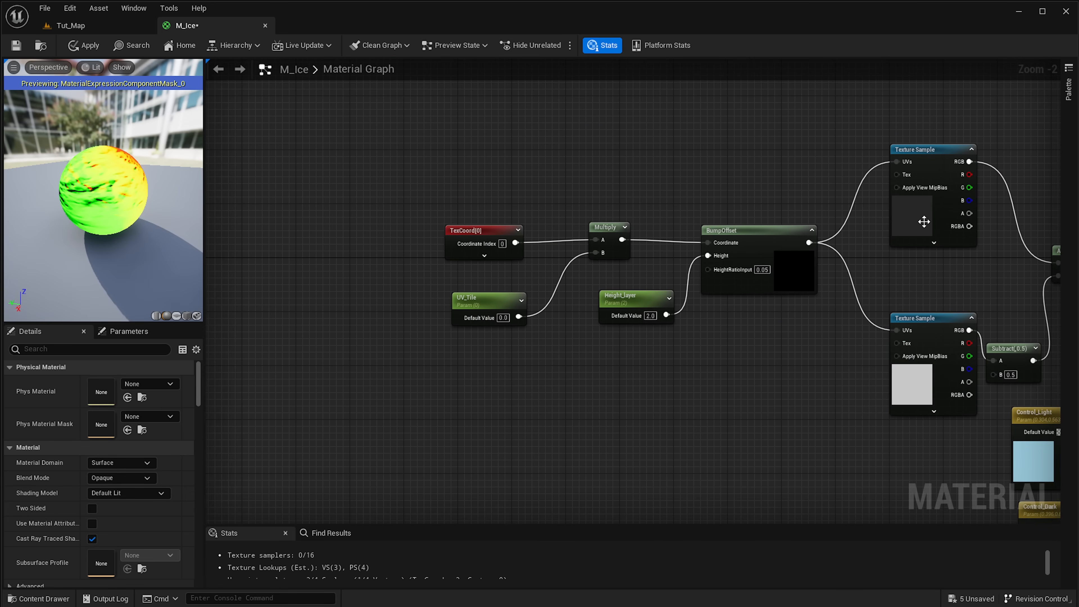
{"action": "left_click", "coordinate": [915, 377]}
{"action": "right_click_drag", "start_coordinate": [905, 494], "coordinate": [816, 232]}
{"action": "key", "text": "ctrl+d"}
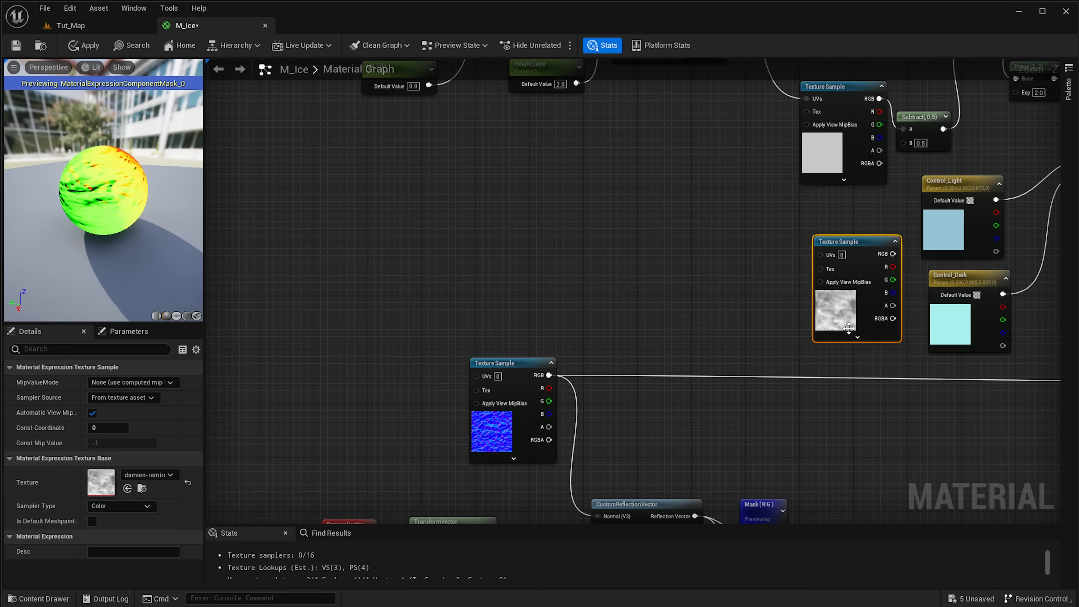
{"action": "left_click_drag", "start_coordinate": [848, 328], "coordinate": [614, 461]}
{"action": "right_click_drag", "start_coordinate": [614, 460], "coordinate": [799, 187]}
{"action": "left_click_drag", "start_coordinate": [798, 187], "coordinate": [641, 434]}
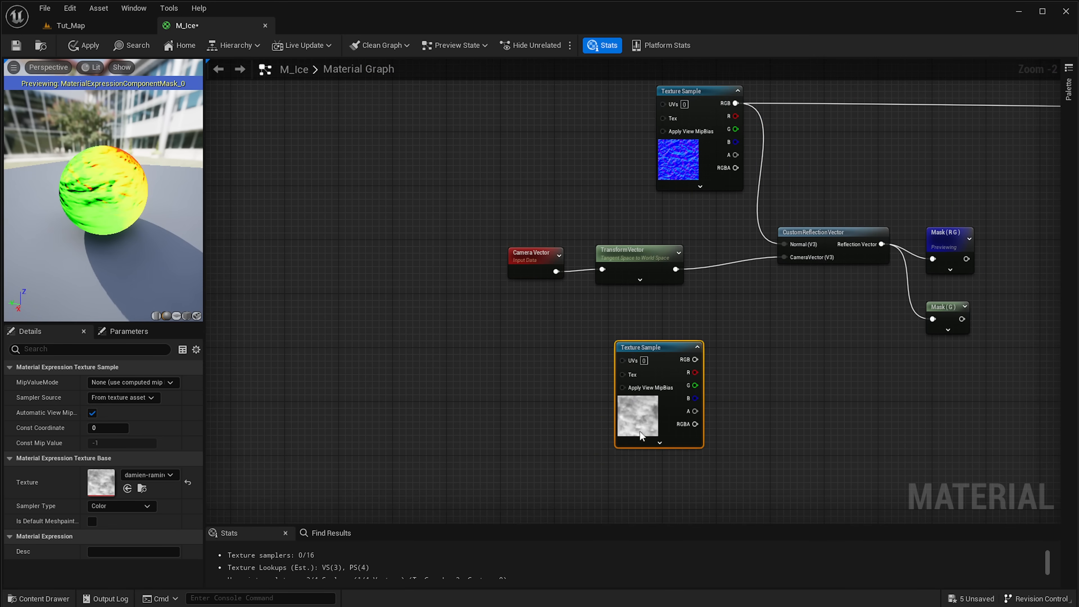
{"action": "scroll", "coordinate": [429, 393], "scroll_direction": "up", "scroll_amount": 2}
{"action": "left_click", "coordinate": [439, 386]}
{"action": "right_click", "coordinate": [440, 392]}
{"action": "type", "text": "te"}
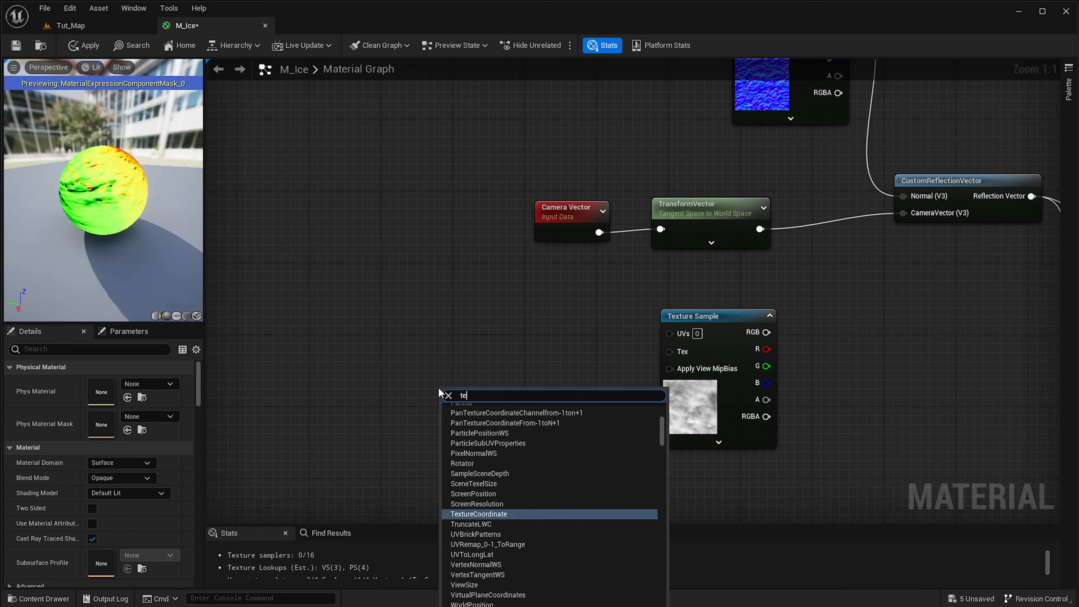
{"action": "type", "text": "xturec"}
{"action": "key", "text": "Return"}
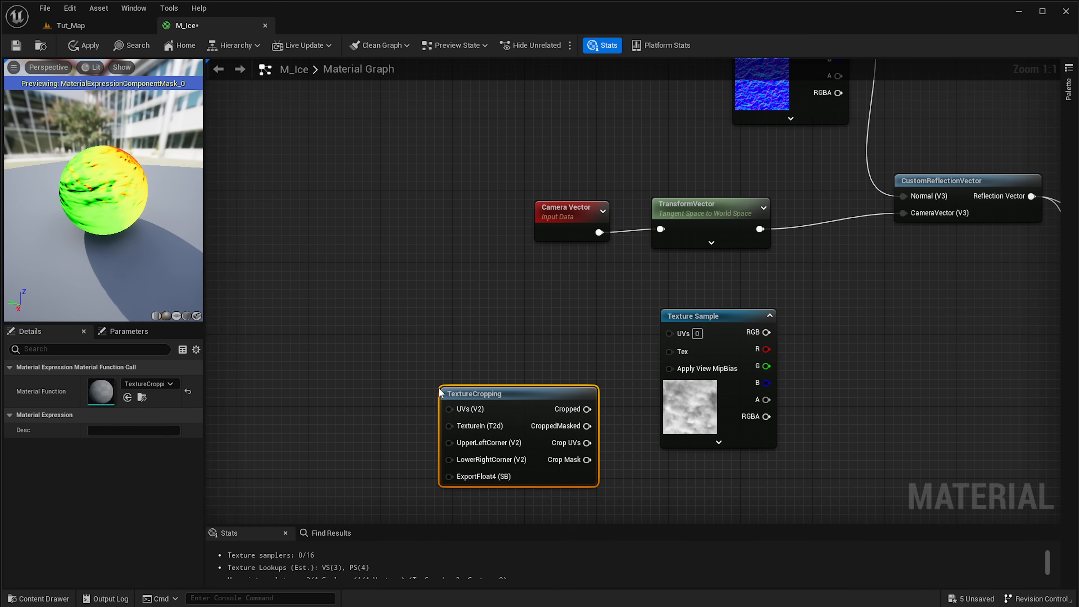
{"action": "key", "text": "Delete"}
Add a TextureCoordinate node, connect it to the UVs of the copied Texture Sample, and place it just left of that sample
{"action": "right_click", "coordinate": [466, 372]}
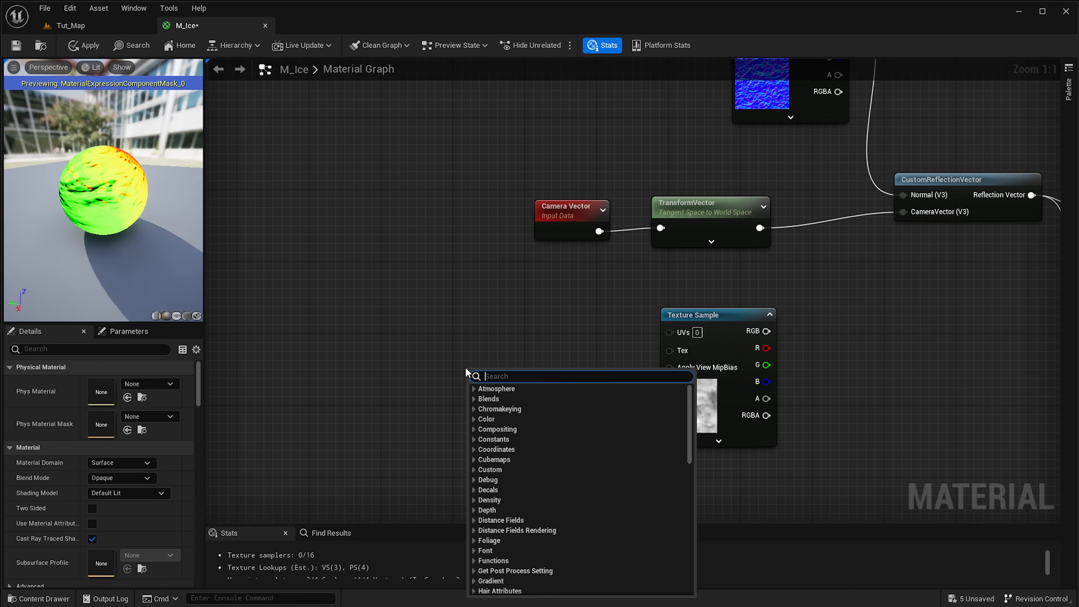
{"action": "type", "text": "texturec"}
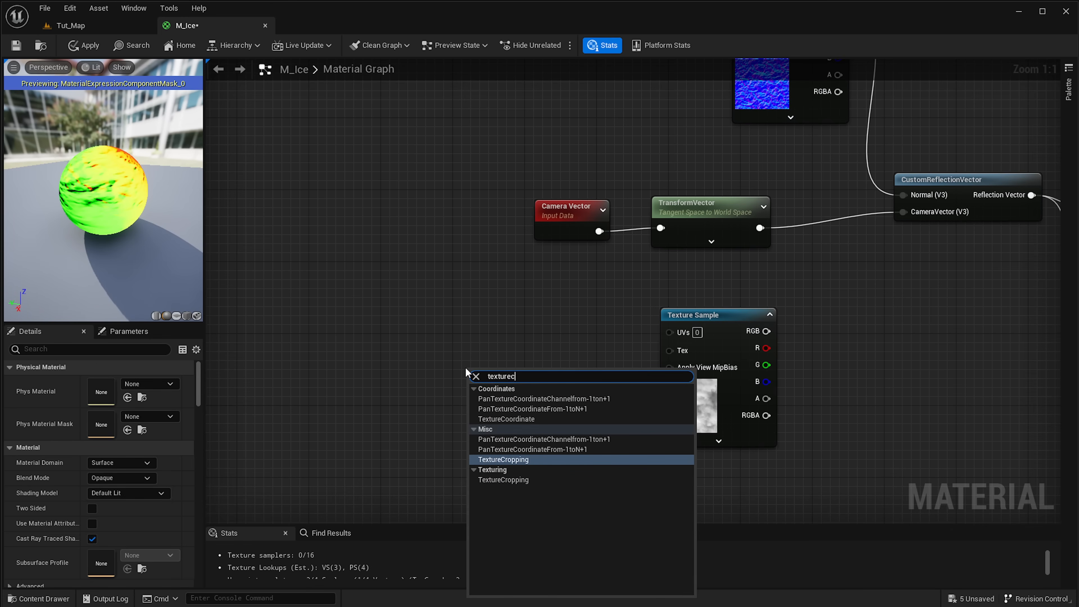
{"action": "key", "text": "Up"}
{"action": "key", "text": "Up"}
{"action": "key", "text": "Up"}
{"action": "key", "text": "Return"}
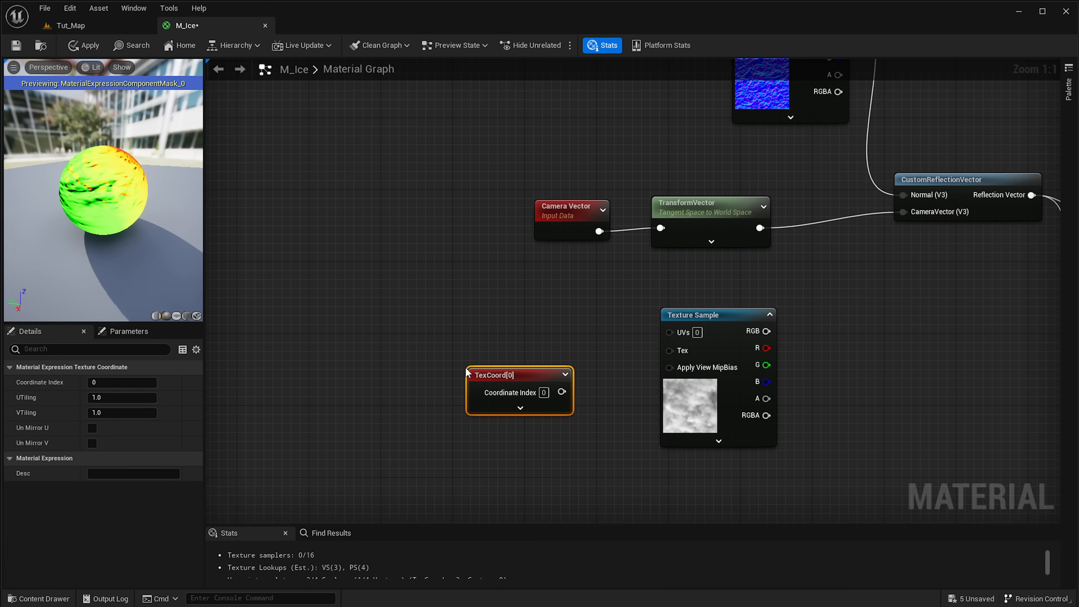
{"action": "left_click_drag", "start_coordinate": [562, 391], "coordinate": [669, 332]}
{"action": "left_click_drag", "start_coordinate": [517, 375], "coordinate": [575, 321]}
{"action": "right_click_drag", "start_coordinate": [900, 368], "coordinate": [684, 319]}
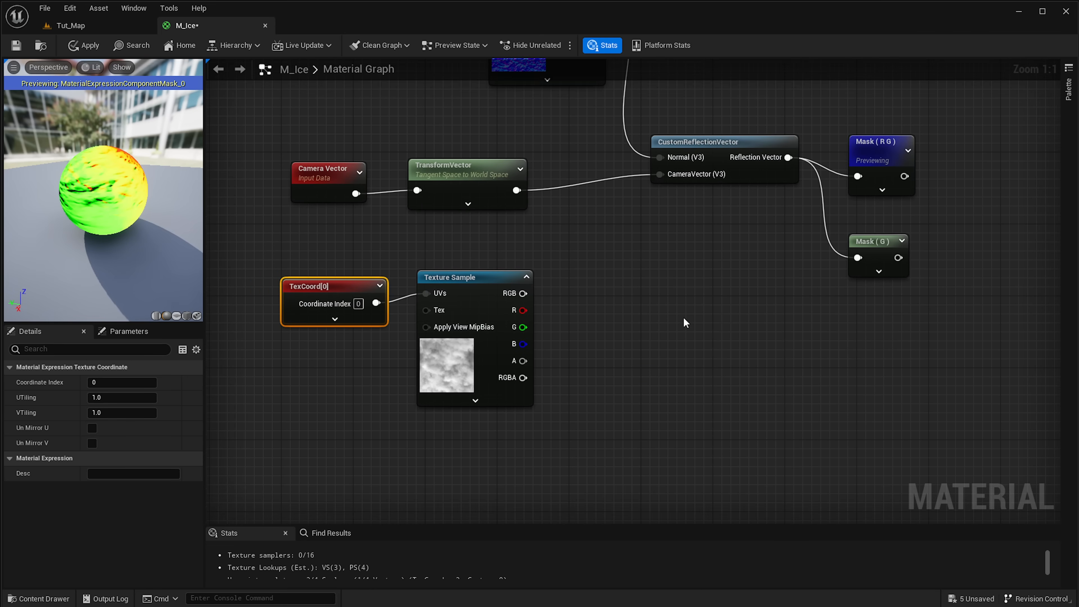
Move the TexCoord and copied Texture Sample nodes down and left, and add a Multiply node to their right
{"action": "left_click_drag", "start_coordinate": [684, 319], "coordinate": [327, 395]}
{"action": "left_click_drag", "start_coordinate": [468, 364], "coordinate": [342, 410]}
{"action": "left_click", "coordinate": [585, 327]}
{"action": "key", "text": "m"}
{"action": "left_click", "coordinate": [571, 319]}
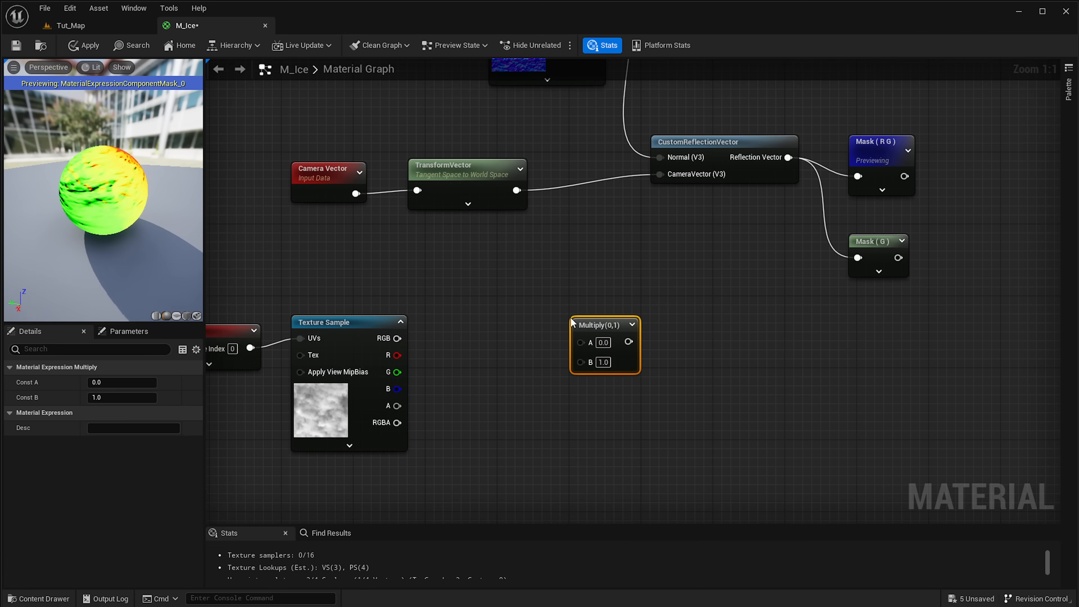
Connect the R output of the copied Texture Sample to the B input of the Multiply node
{"action": "right_click_drag", "start_coordinate": [508, 348], "coordinate": [549, 354]}
{"action": "left_click_drag", "start_coordinate": [430, 344], "coordinate": [533, 280]}
{"action": "left_click", "coordinate": [533, 280]}
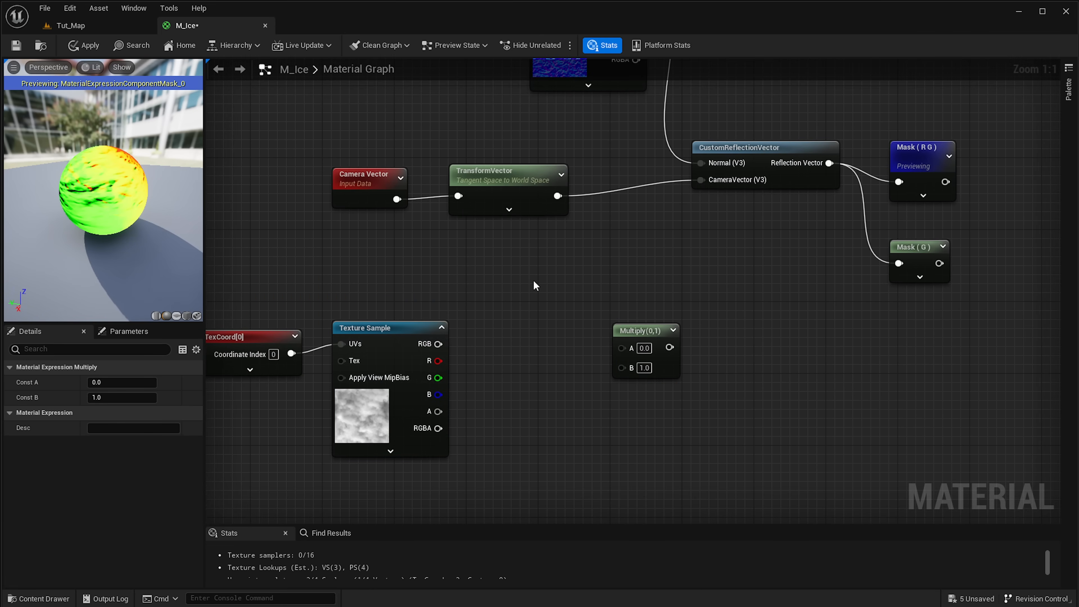
{"action": "left_click_drag", "start_coordinate": [433, 360], "coordinate": [623, 373]}
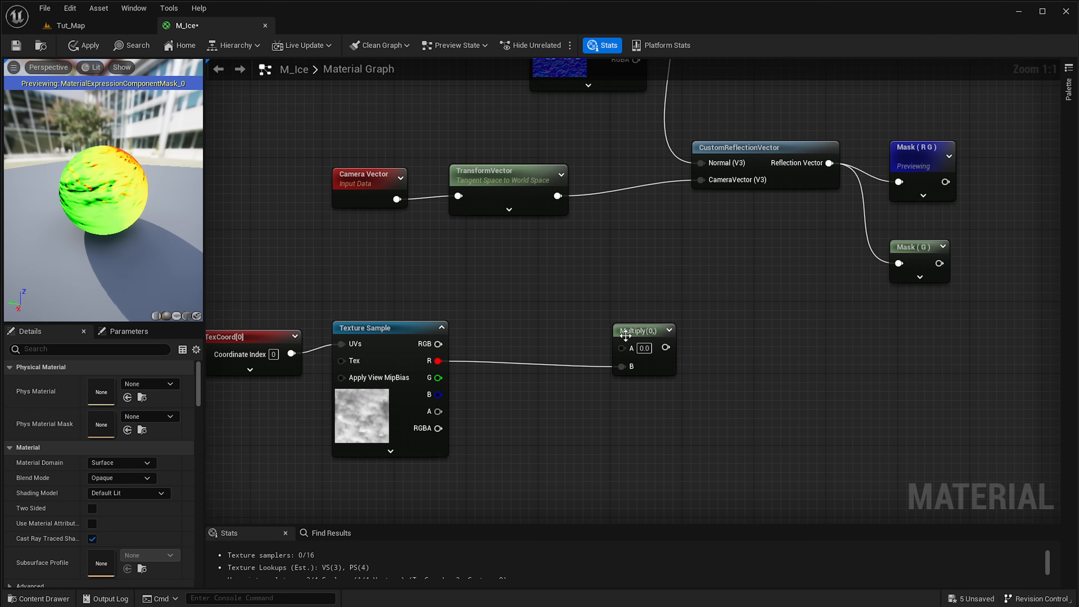
Add a ScalarParameter named Stylization that feeds the A input of the Multiply node
{"action": "left_click_drag", "start_coordinate": [623, 331], "coordinate": [503, 280]}
{"action": "type", "text": "sca"}
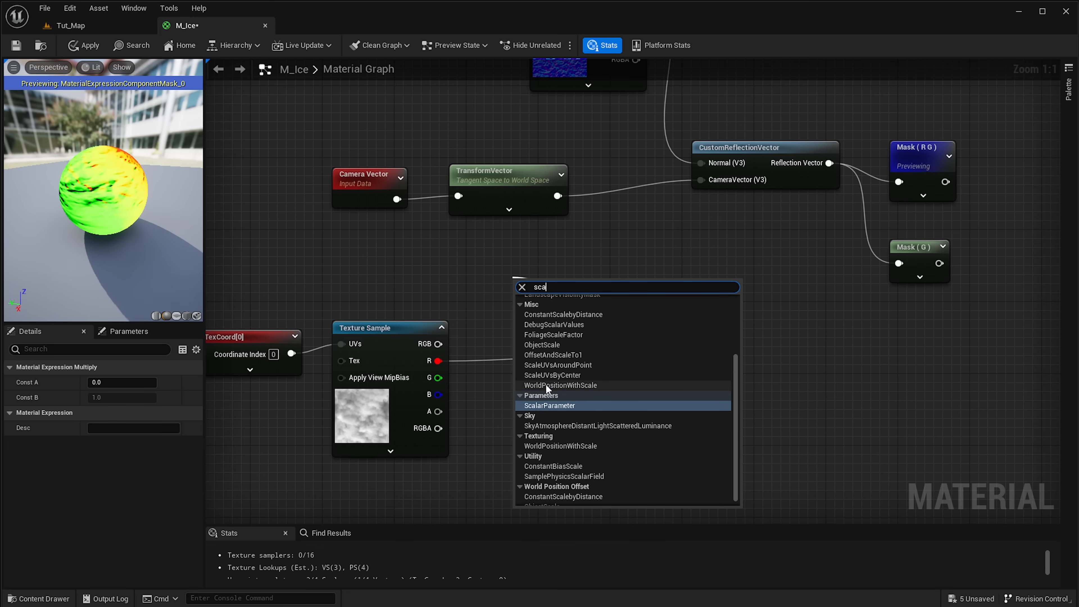
{"action": "left_click", "coordinate": [549, 405]}
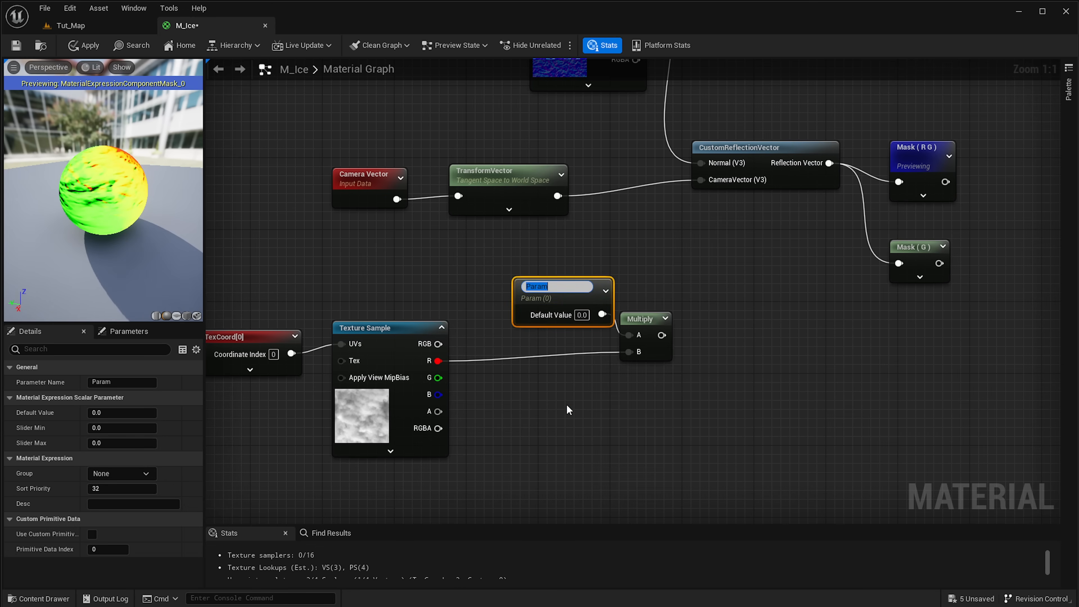
{"action": "type", "text": "Dept"}
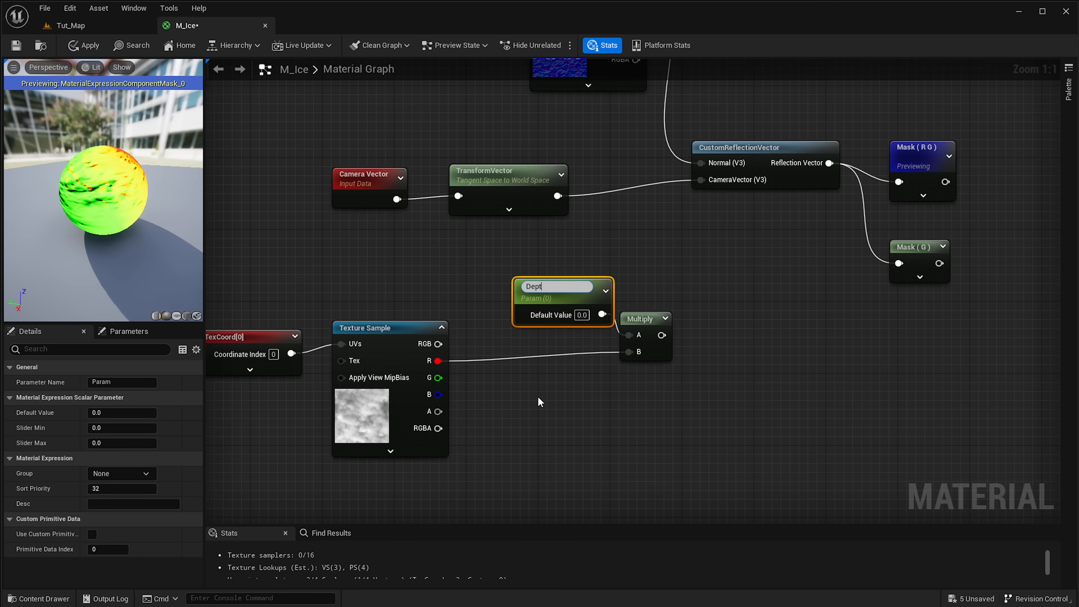
{"action": "type", "text": "hStygl"}
{"action": "key", "text": "BackSpace"}
{"action": "key", "text": "BackSpace"}
{"action": "type", "text": "lization"}
{"action": "key", "text": "Return"}
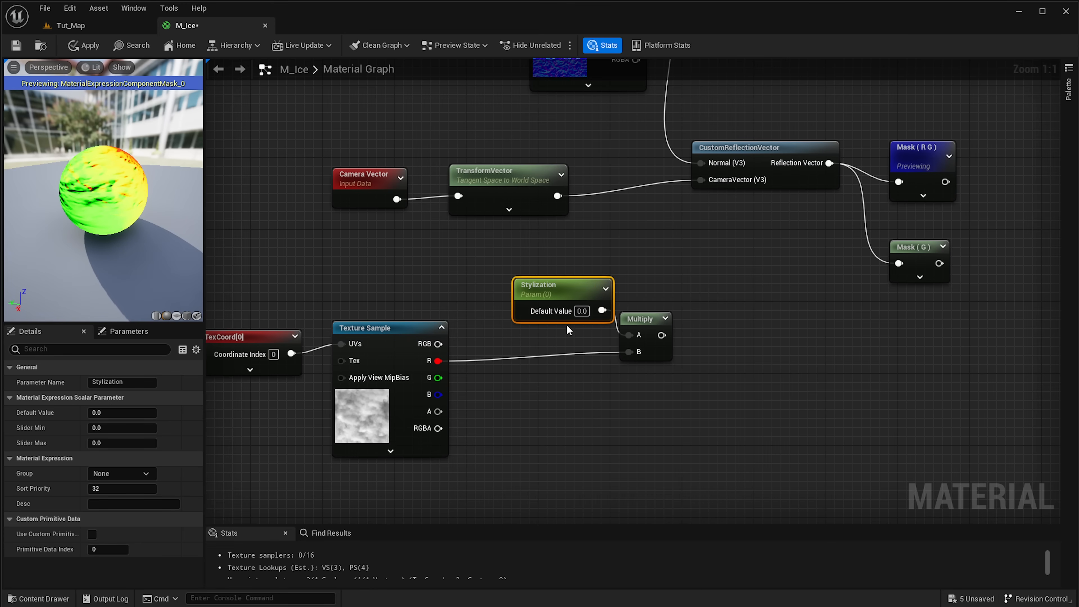
{"action": "right_click_drag", "start_coordinate": [800, 362], "coordinate": [605, 400]}
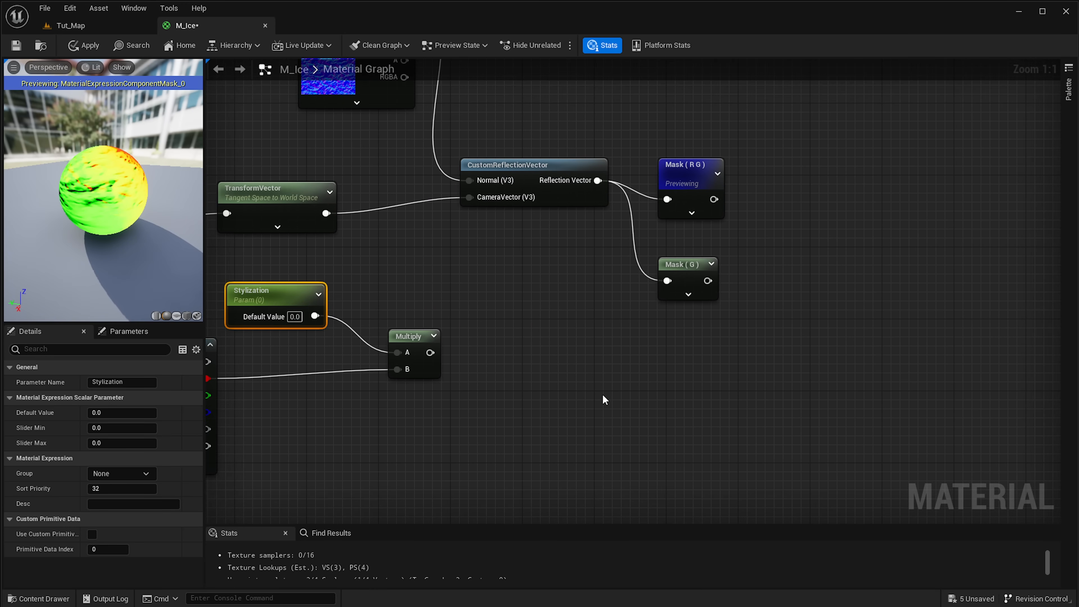
Add a Divide node with the Stylization Multiply's output feeding its A input, and shift the Mask (G) node slightly left
{"action": "right_click_drag", "start_coordinate": [838, 310], "coordinate": [808, 308]}
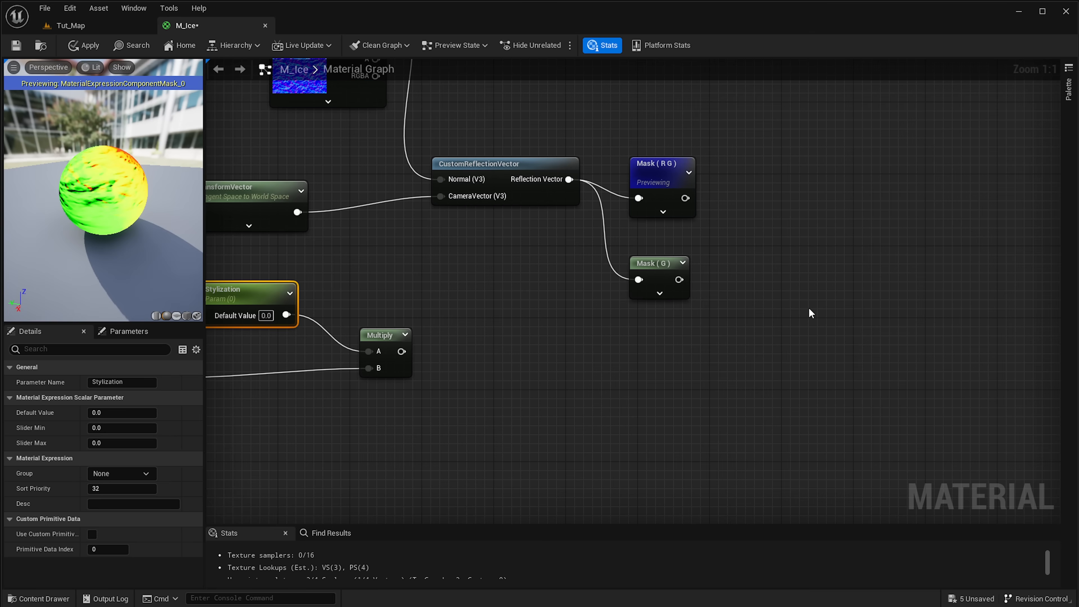
{"action": "left_click", "coordinate": [832, 289]}
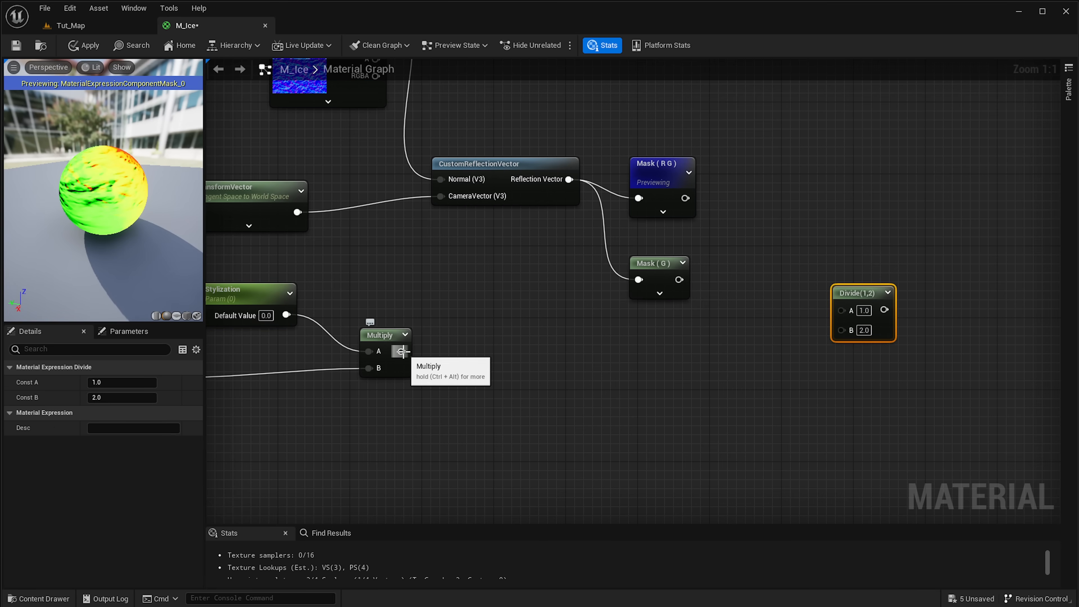
{"action": "left_click_drag", "start_coordinate": [402, 351], "coordinate": [843, 306]}
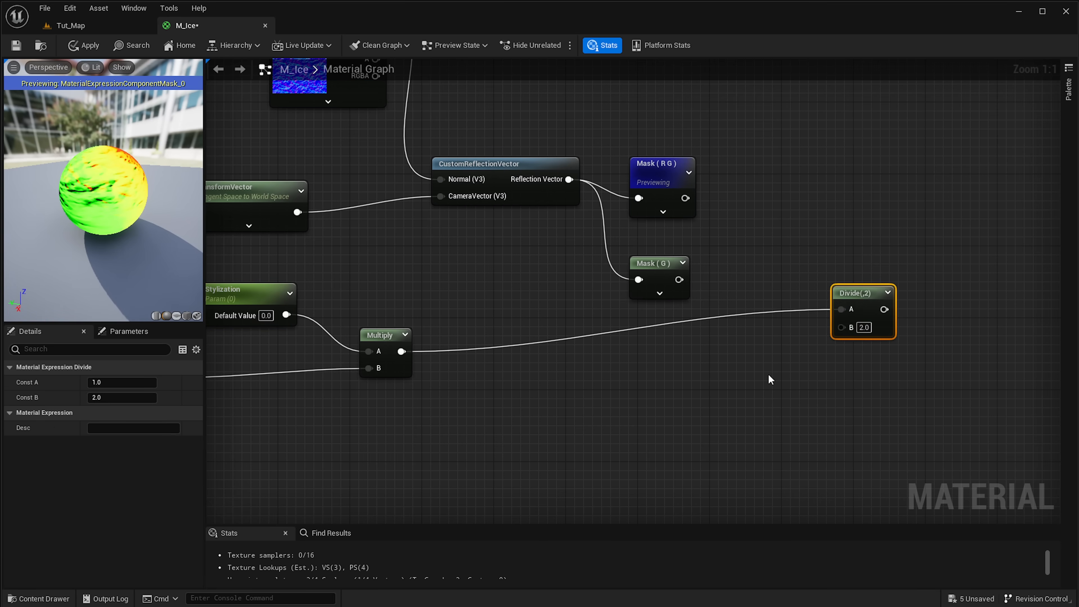
{"action": "right_click_drag", "start_coordinate": [768, 375], "coordinate": [701, 416]}
{"action": "left_click_drag", "start_coordinate": [797, 341], "coordinate": [775, 339]}
{"action": "right_click_drag", "start_coordinate": [554, 337], "coordinate": [535, 333]}
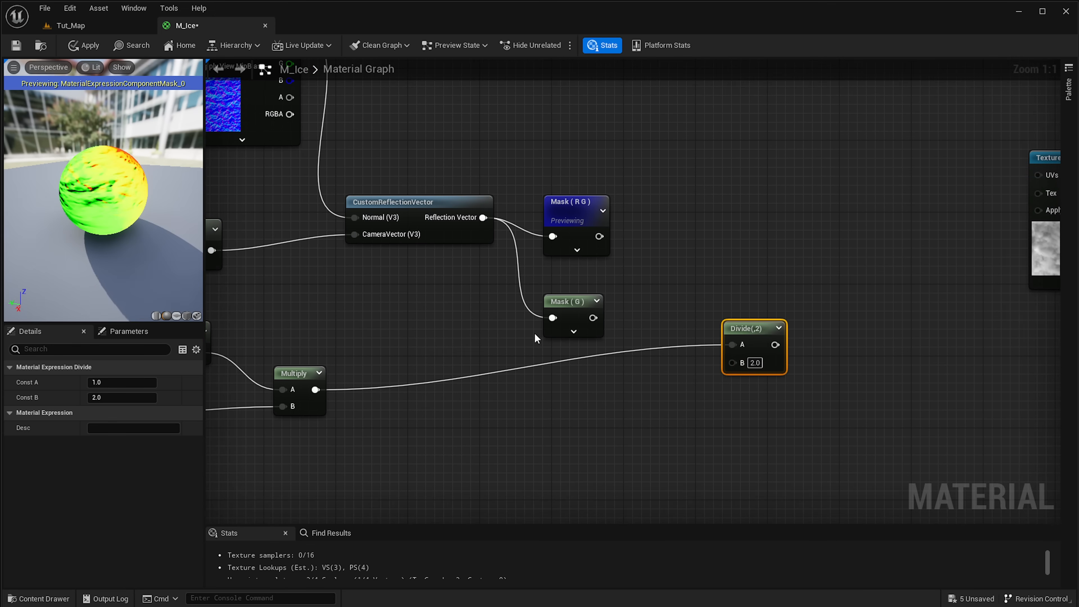
{"action": "left_click", "coordinate": [570, 313]}
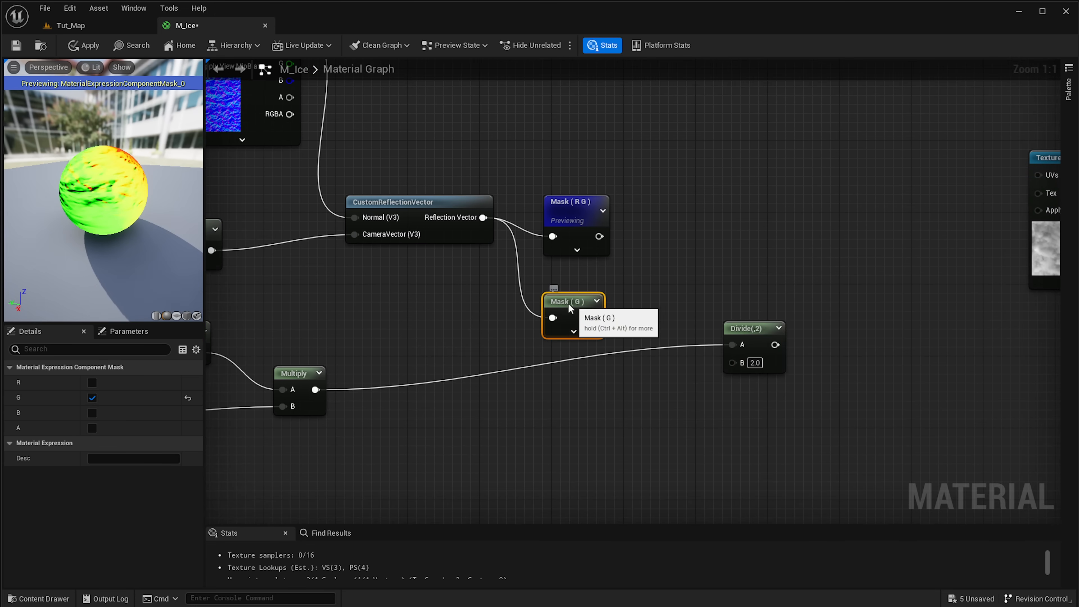
{"action": "left_click_drag", "start_coordinate": [570, 312], "coordinate": [552, 312]}
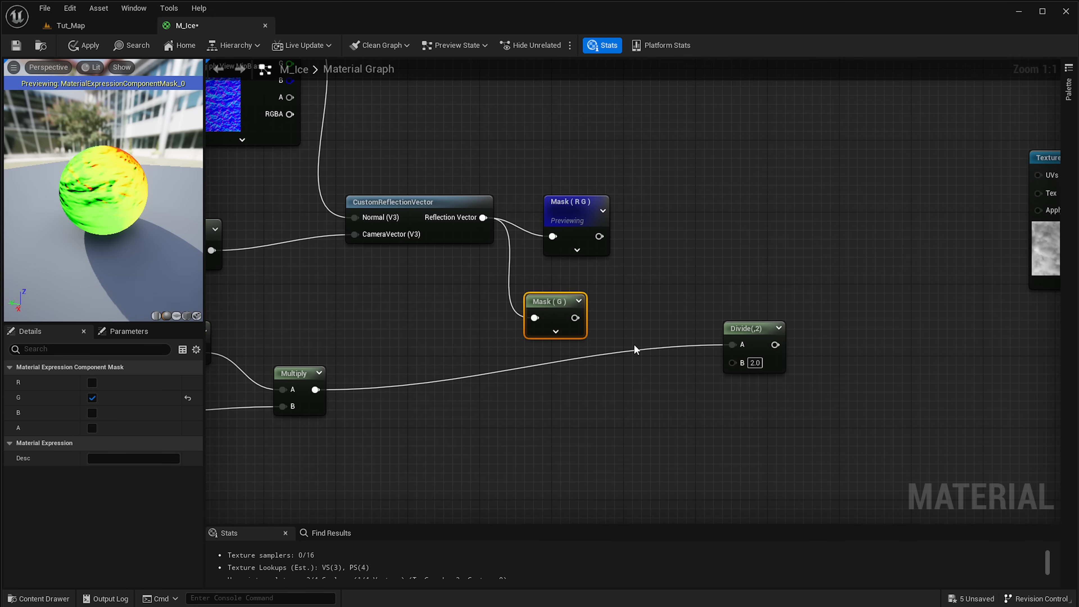
{"action": "key", "text": "a"}
{"action": "left_click", "coordinate": [592, 386]}
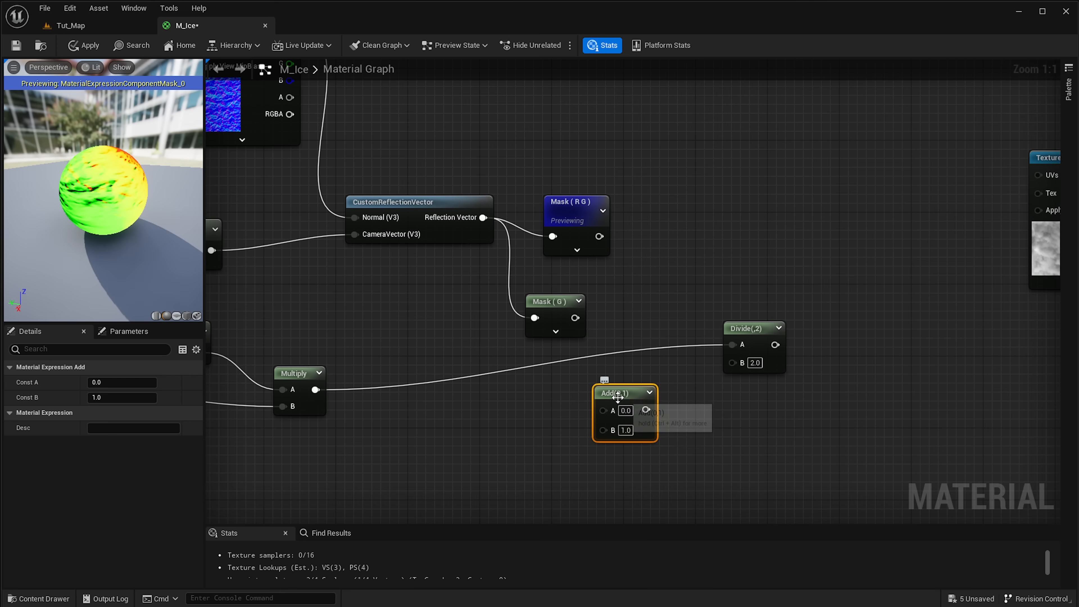
{"action": "key", "text": "Delete"}
Add an Abs node, collapse its preview, and place it between the Mask (G) and Divide nodes
{"action": "right_click", "coordinate": [618, 397]}
{"action": "type", "text": "abs"}
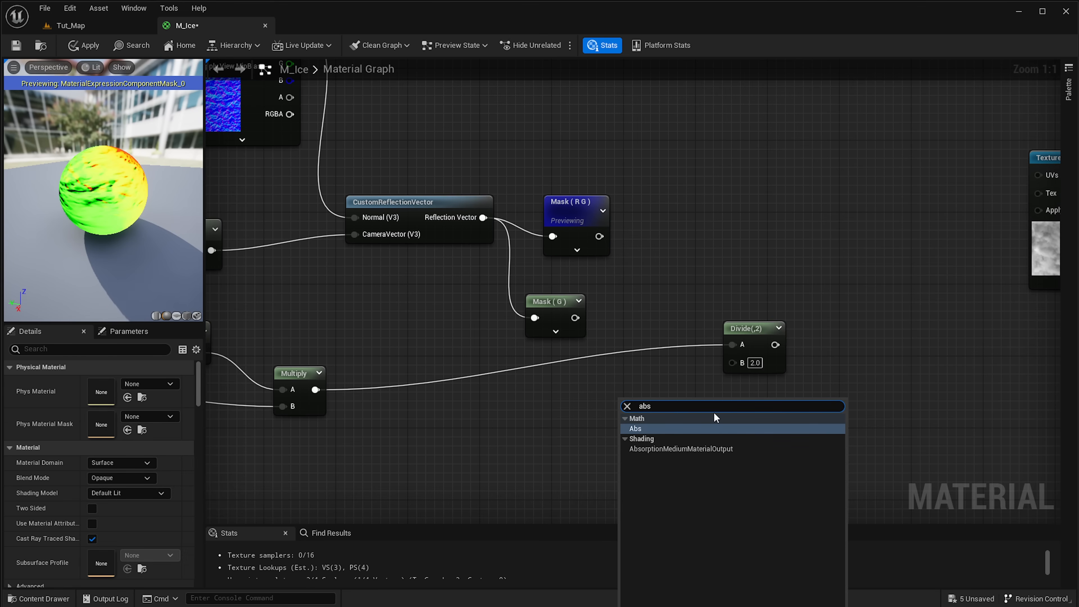
{"action": "left_click", "coordinate": [638, 428]}
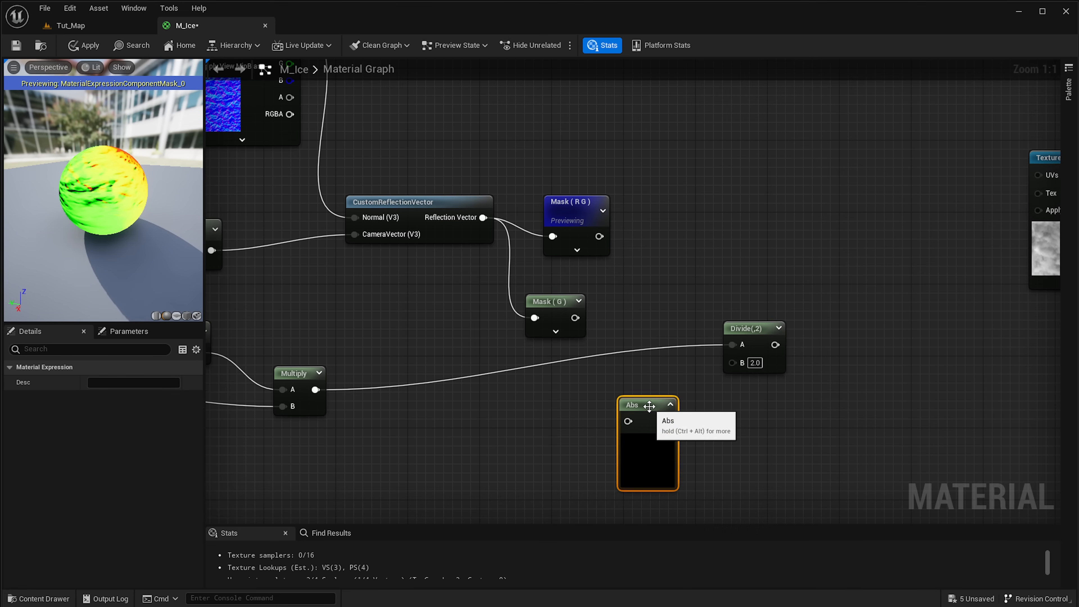
{"action": "left_click", "coordinate": [671, 404]}
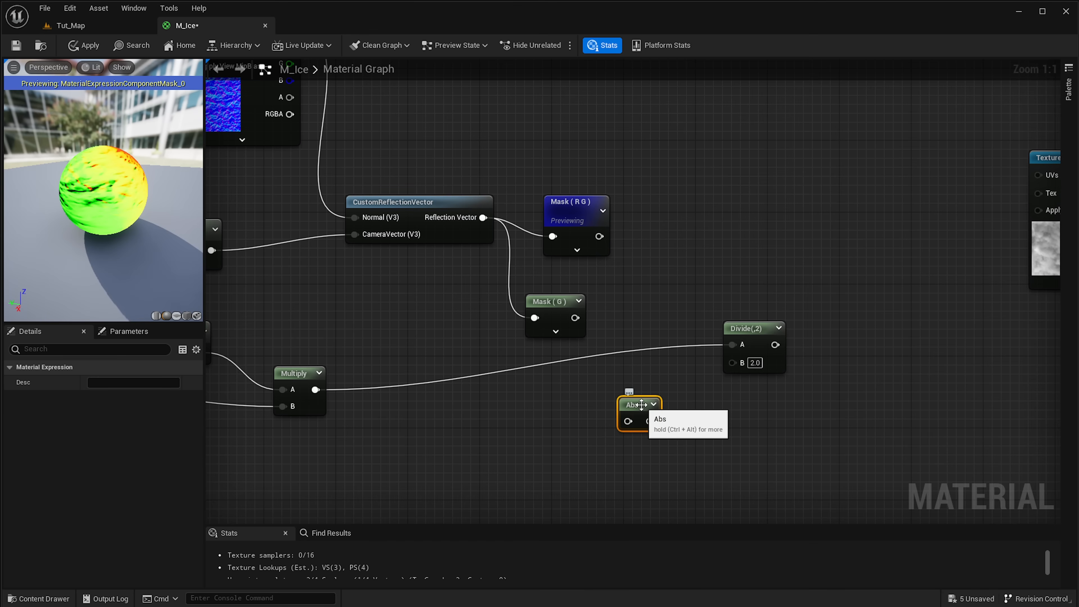
{"action": "left_click_drag", "start_coordinate": [643, 407], "coordinate": [639, 384]}
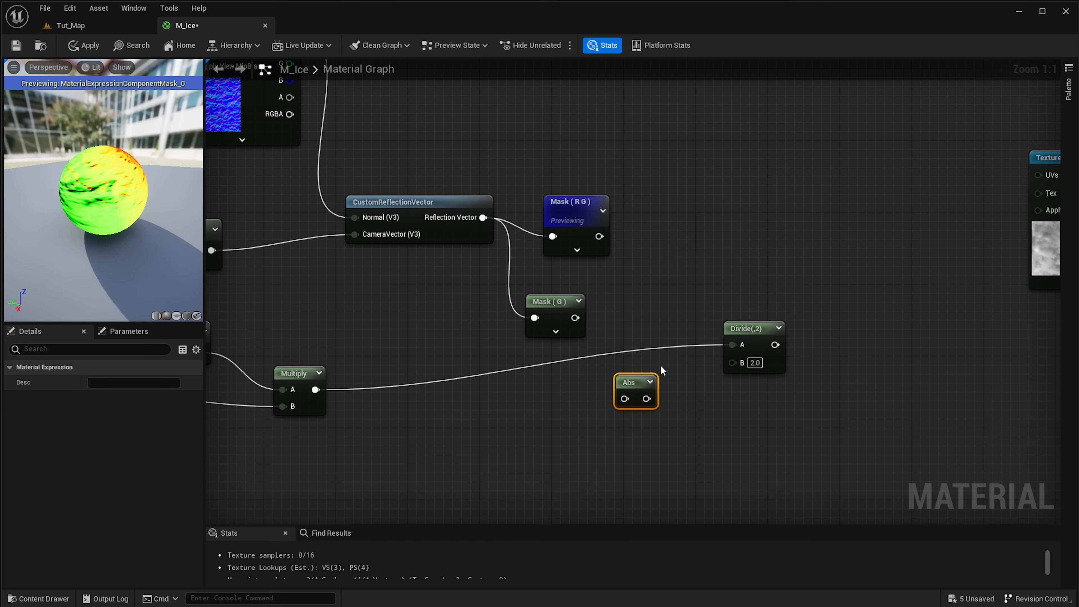
{"action": "left_click_drag", "start_coordinate": [635, 382], "coordinate": [624, 374]}
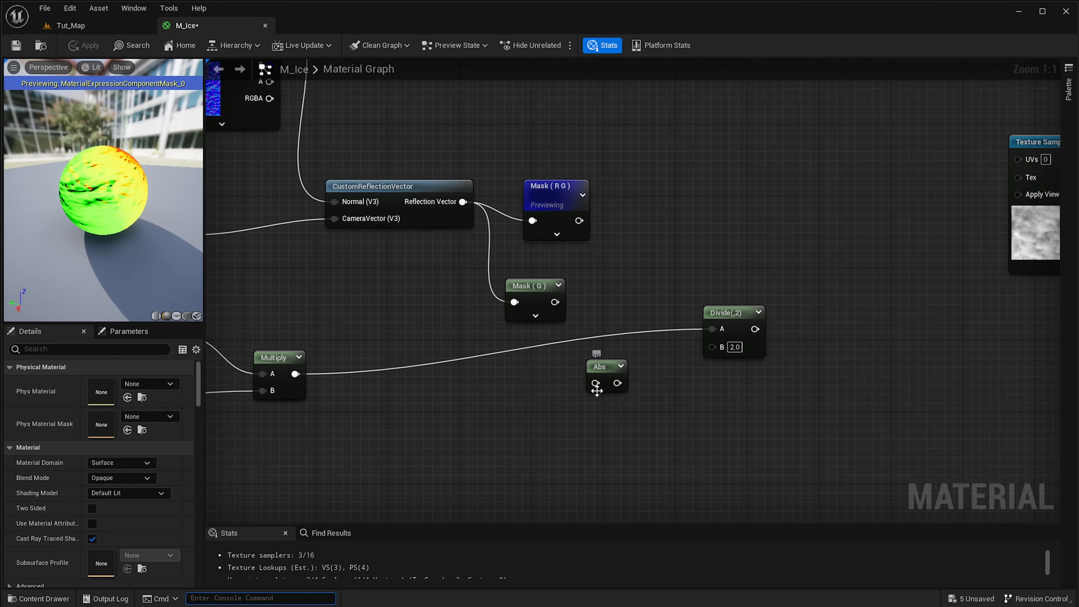
{"action": "left_click", "coordinate": [608, 369]}
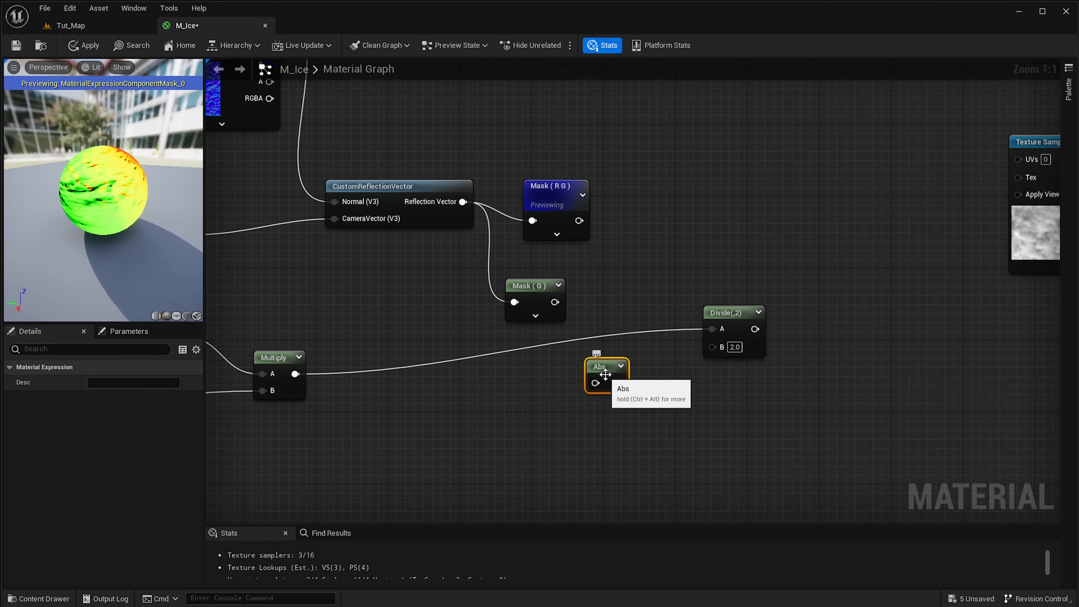
Connect the Mask (G) output to the Abs node and the Abs output to the B input of the Divide node
{"action": "right_click_drag", "start_coordinate": [489, 380], "coordinate": [515, 381]}
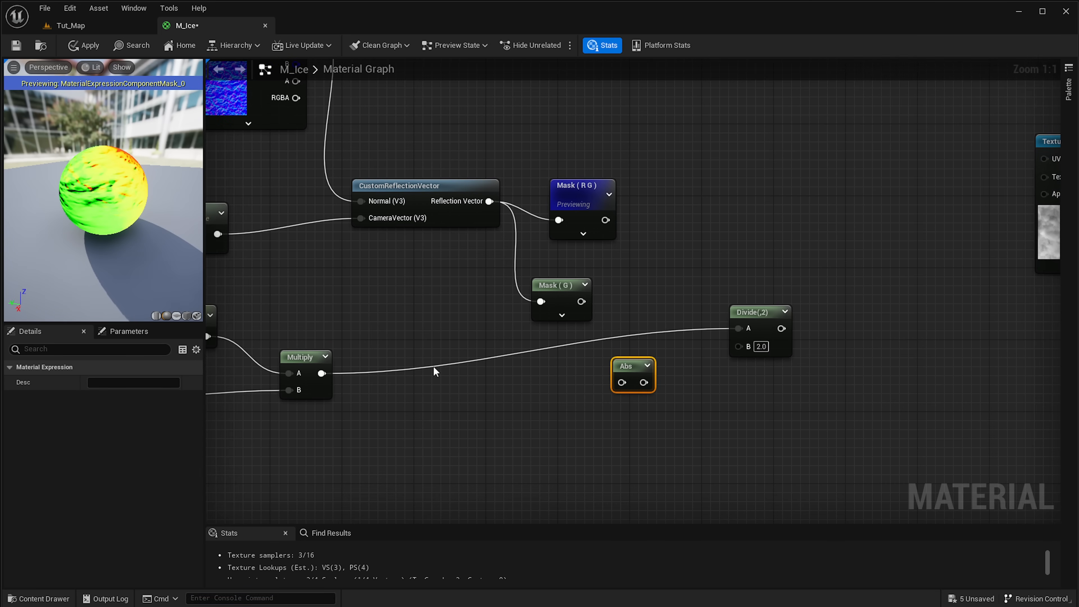
{"action": "right_click_drag", "start_coordinate": [433, 368], "coordinate": [461, 372]}
{"action": "left_click_drag", "start_coordinate": [609, 305], "coordinate": [650, 389]}
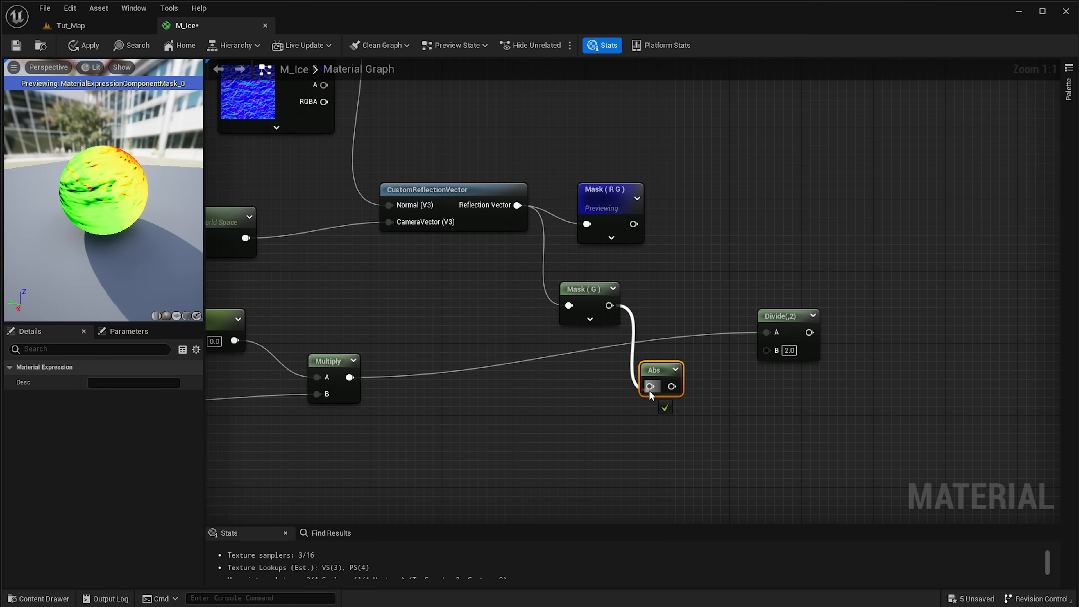
{"action": "right_click_drag", "start_coordinate": [691, 388], "coordinate": [646, 392]}
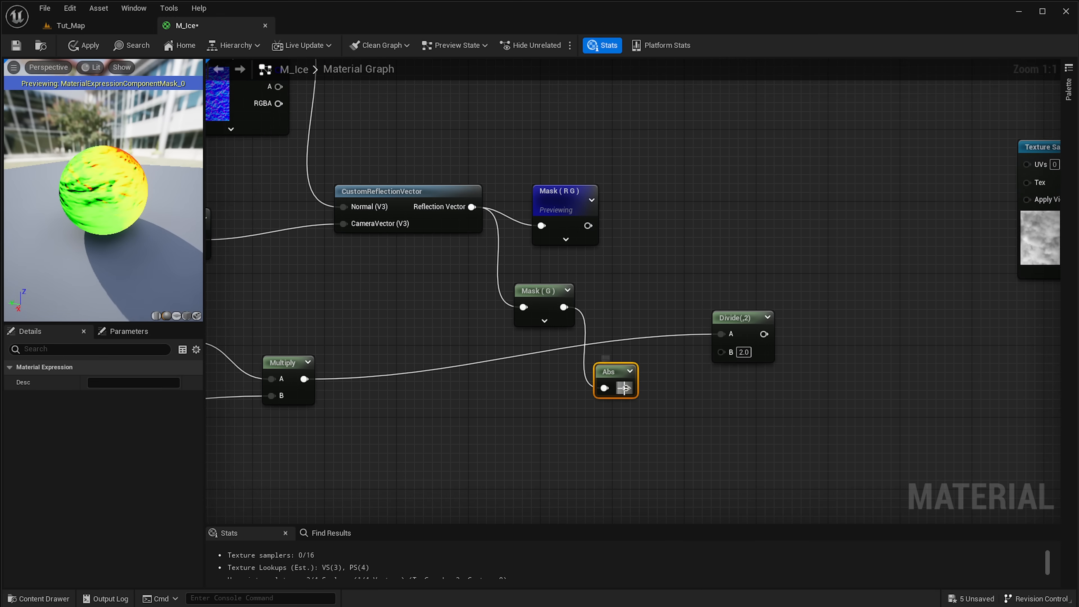
{"action": "left_click_drag", "start_coordinate": [624, 387], "coordinate": [721, 351]}
{"action": "right_click_drag", "start_coordinate": [715, 371], "coordinate": [866, 359]}
{"action": "left_click_drag", "start_coordinate": [333, 281], "coordinate": [542, 411]}
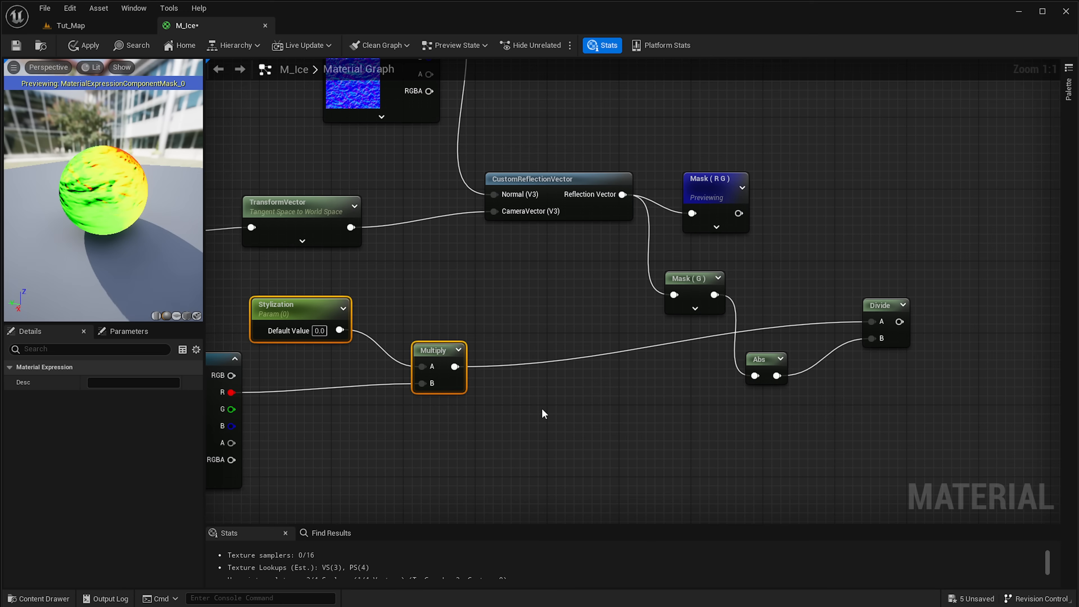
{"action": "left_click", "coordinate": [881, 306]}
{"action": "right_click_drag", "start_coordinate": [927, 273], "coordinate": [527, 294]}
{"action": "left_click", "coordinate": [742, 284]}
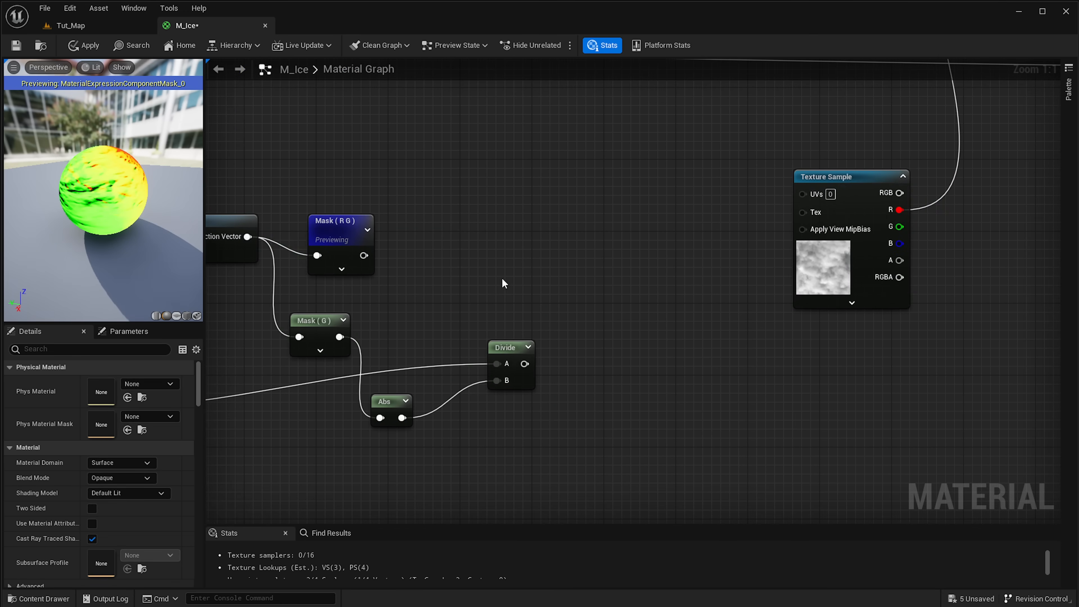
Add a Multiply node with Mask (R G) feeding its A input and the Divide output feeding its B input
{"action": "right_click_drag", "start_coordinate": [460, 272], "coordinate": [554, 303]}
{"action": "left_click_drag", "start_coordinate": [424, 250], "coordinate": [443, 251]}
{"action": "left_click", "coordinate": [632, 249]}
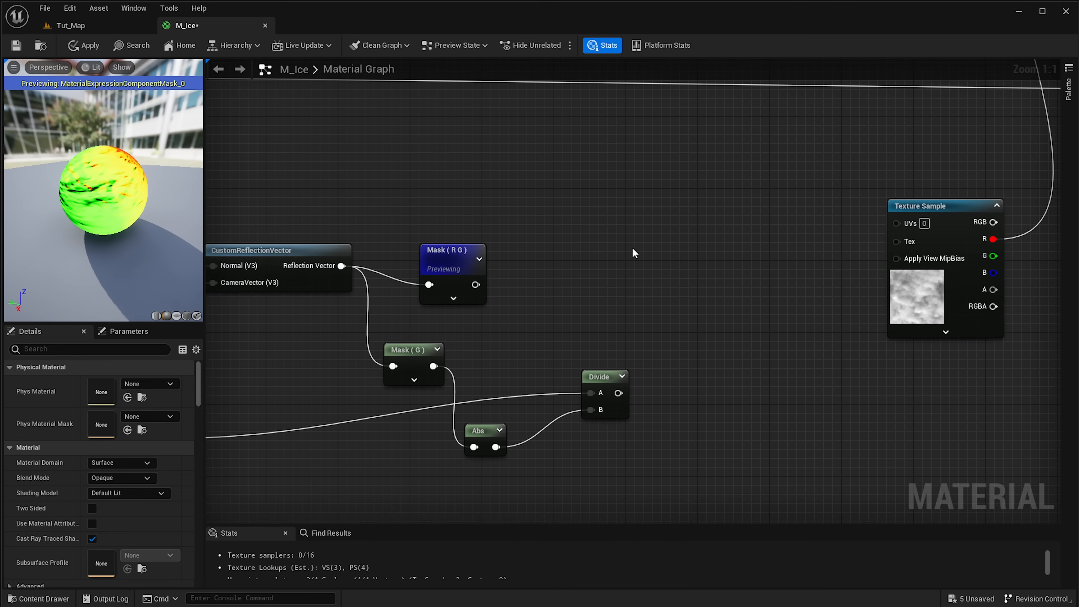
{"action": "left_click", "coordinate": [607, 260]}
{"action": "left_click_drag", "start_coordinate": [476, 284], "coordinate": [619, 277]}
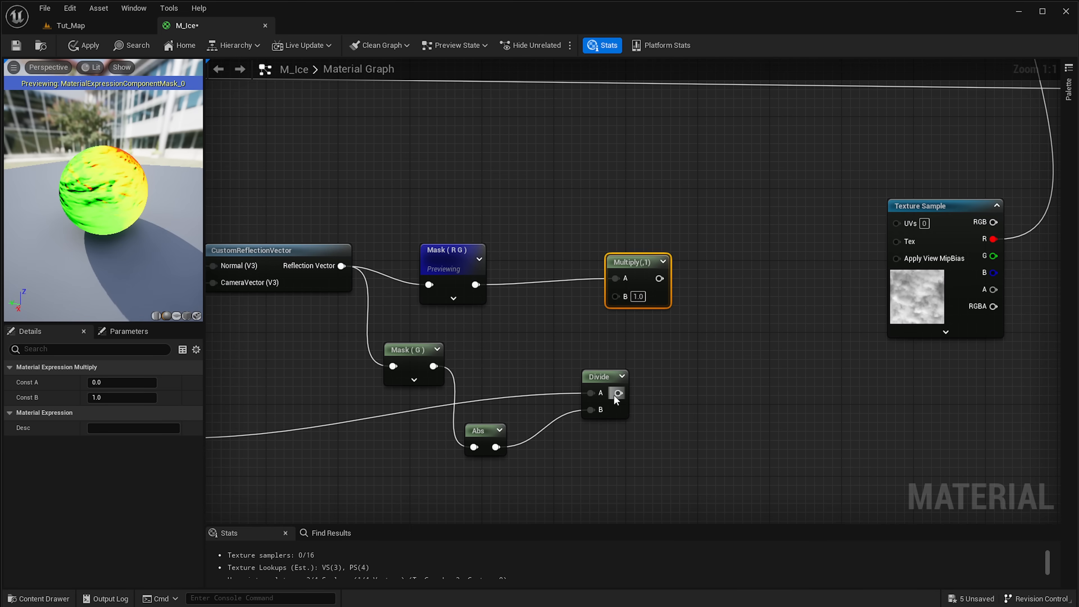
{"action": "left_click_drag", "start_coordinate": [619, 393], "coordinate": [616, 298]}
Move the Texture Sample node farther right of the new Multiply node
{"action": "right_click_drag", "start_coordinate": [760, 314], "coordinate": [616, 346]}
{"action": "left_click", "coordinate": [612, 335]}
{"action": "left_click_drag", "start_coordinate": [807, 270], "coordinate": [842, 269]}
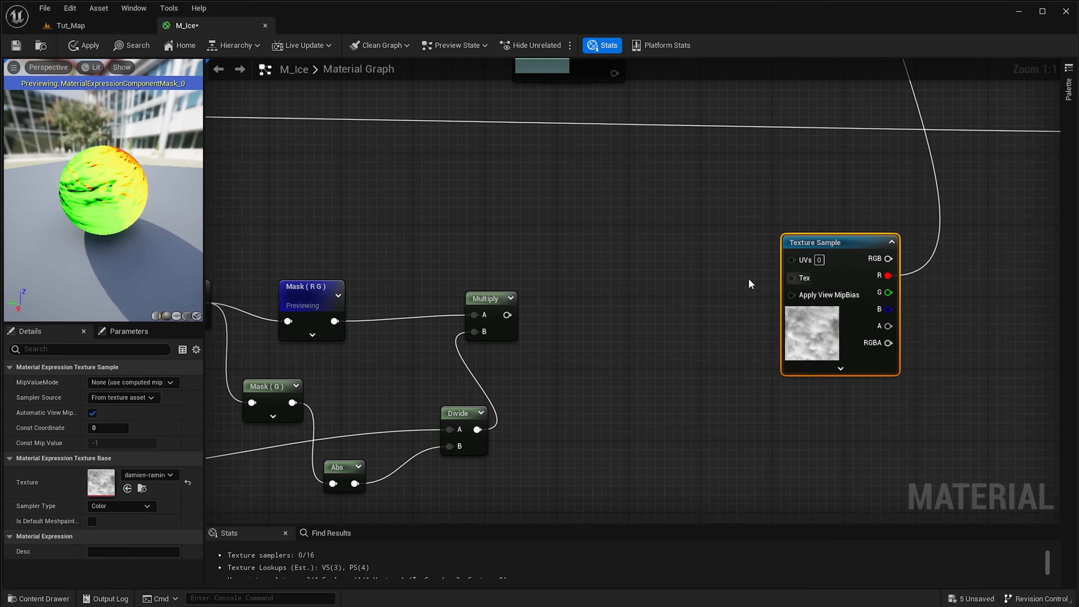
{"action": "left_click", "coordinate": [749, 284]}
Preview the Multiply node that combines Mask (R G) and Divide, and rotate the preview sphere's view
{"action": "left_click", "coordinate": [476, 299]}
{"action": "right_click", "coordinate": [495, 297]}
{"action": "left_click", "coordinate": [538, 322]}
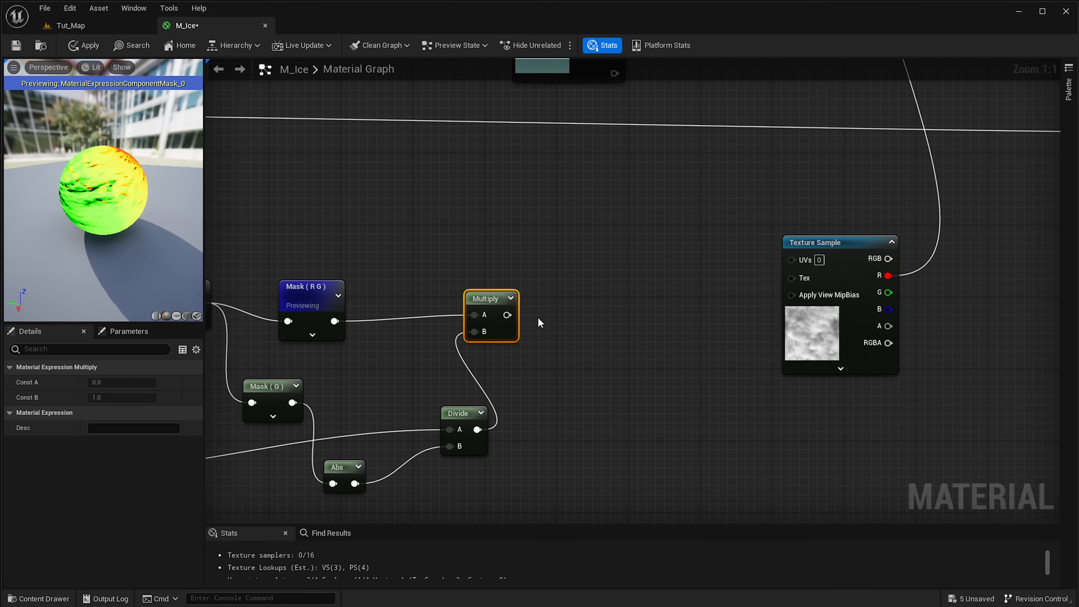
{"action": "left_click_drag", "start_coordinate": [159, 224], "coordinate": [87, 217]}
{"action": "left_click", "coordinate": [559, 318]}
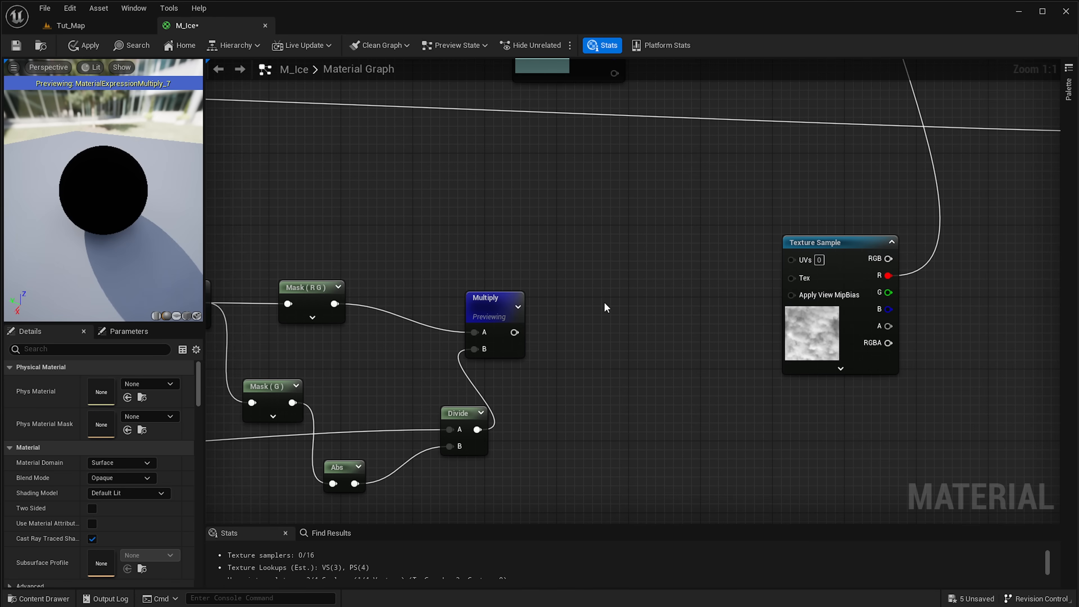
Add another Multiply node between the previewed Multiply and the Texture Sample node
{"action": "left_click", "coordinate": [606, 308]}
{"action": "right_click_drag", "start_coordinate": [649, 403], "coordinate": [705, 348]}
{"action": "left_click_drag", "start_coordinate": [740, 236], "coordinate": [724, 232]}
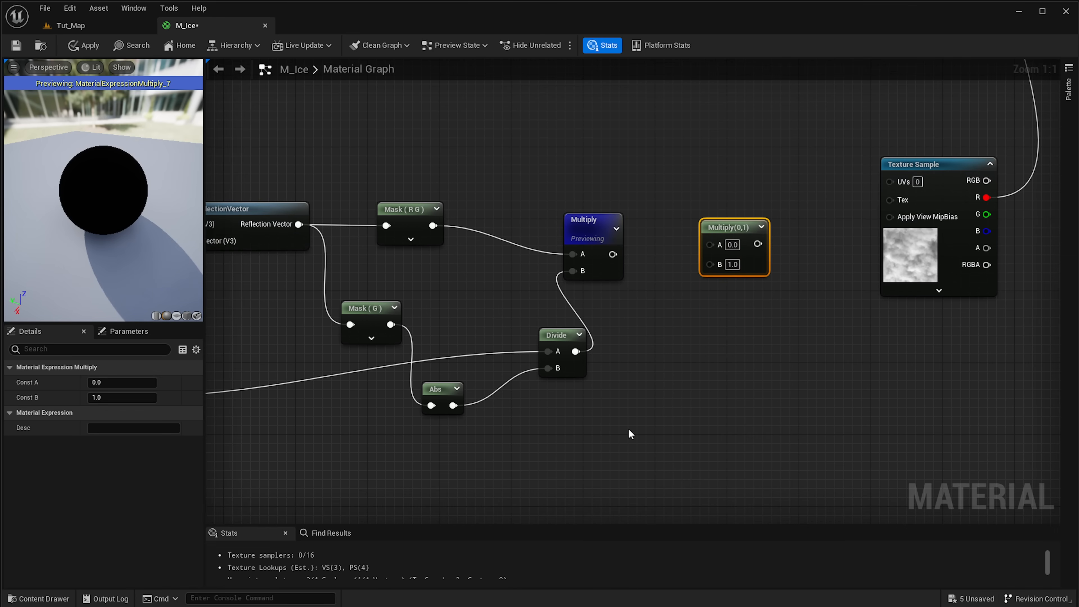
Add a second Divide node below the existing one and set its B value to 4
{"action": "key", "text": "d"}
{"action": "left_click", "coordinate": [580, 456]}
{"action": "left_click_drag", "start_coordinate": [593, 460], "coordinate": [550, 427]}
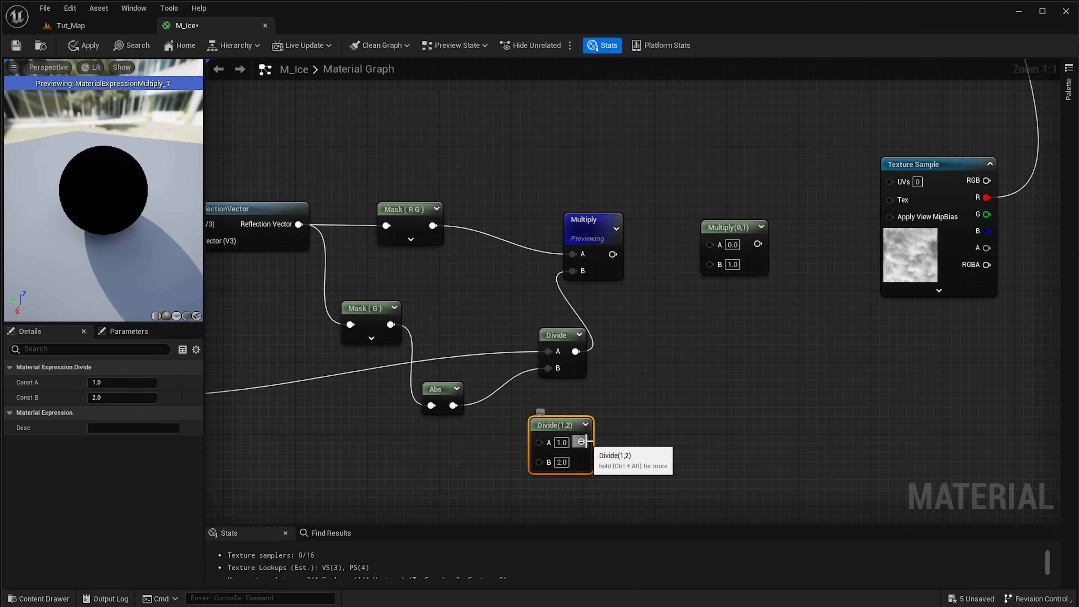
{"action": "left_click", "coordinate": [561, 462]}
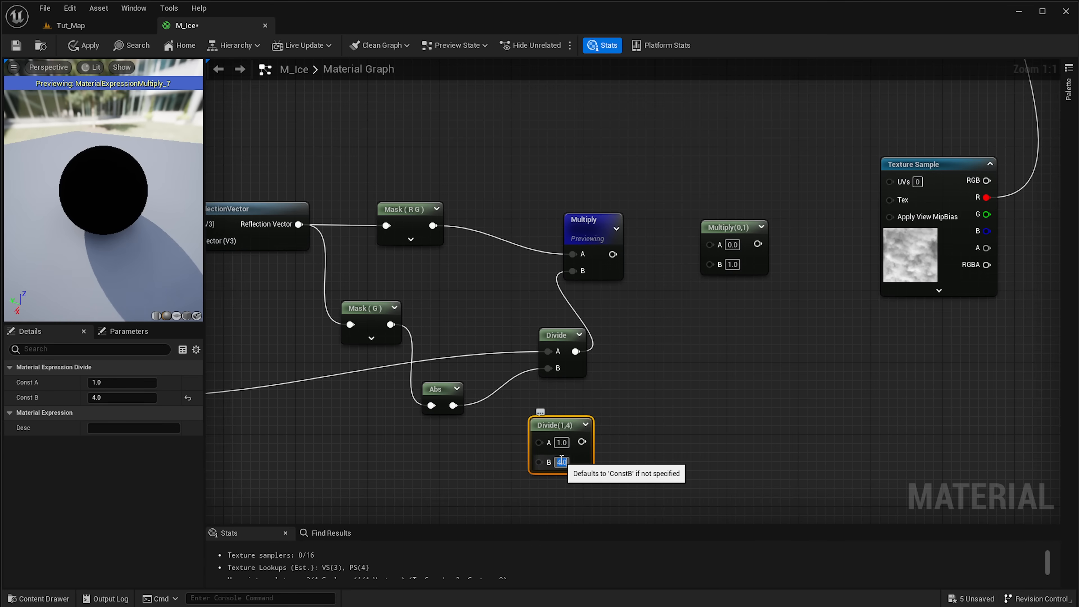
{"action": "left_click", "coordinate": [600, 432]}
Connect the previewed Multiply to the new Multiply's A input and the 1/4 Divide to its B input, then nudge the previewed Multiply up
{"action": "left_click_drag", "start_coordinate": [581, 442], "coordinate": [716, 267]}
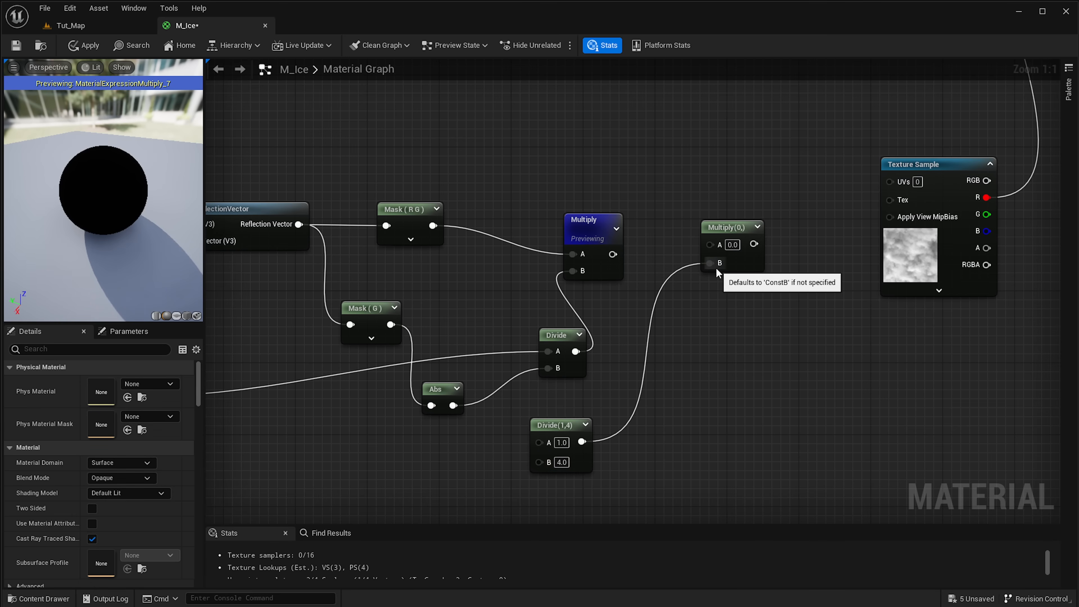
{"action": "left_click_drag", "start_coordinate": [616, 255], "coordinate": [709, 244]}
{"action": "left_click_drag", "start_coordinate": [595, 227], "coordinate": [591, 213]}
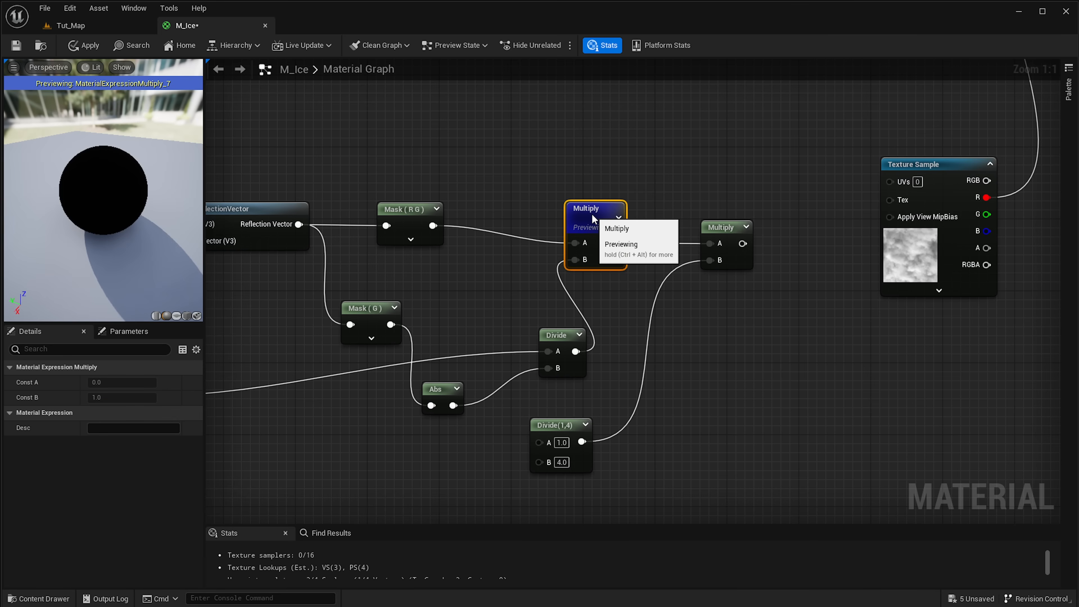
Start previewing the Multiply node that is fed by the 1/4 Divide
{"action": "right_click", "coordinate": [718, 226]}
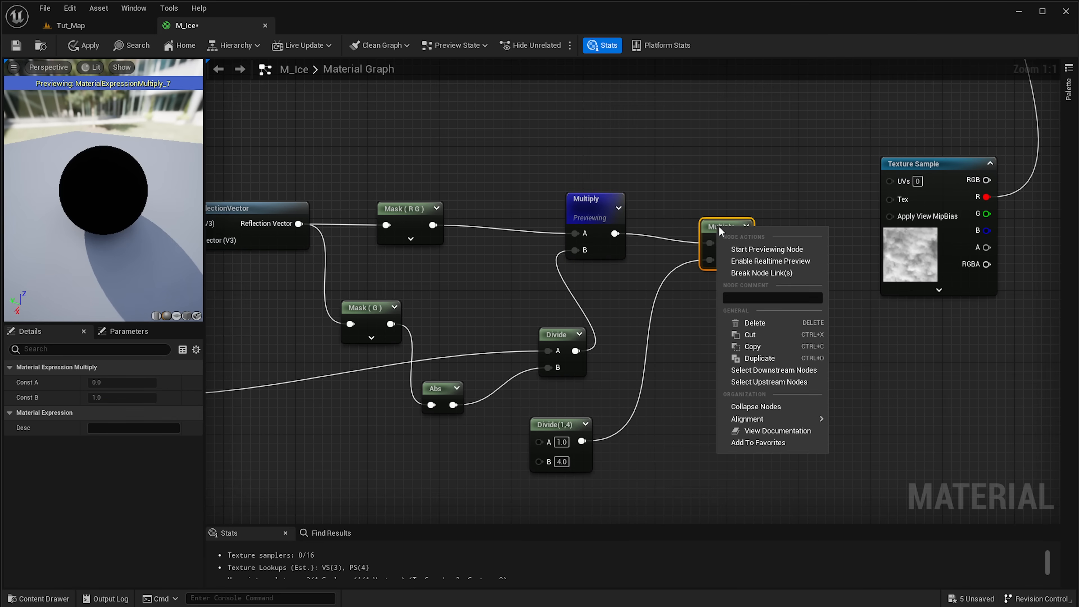
{"action": "left_click", "coordinate": [746, 251]}
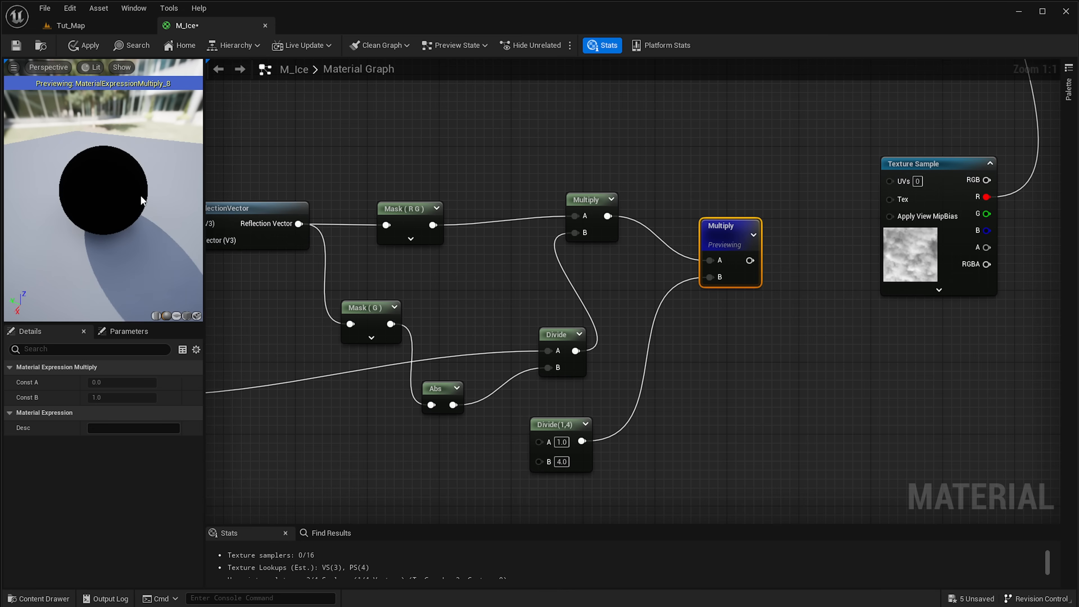
{"action": "right_click_drag", "start_coordinate": [768, 333], "coordinate": [583, 381]}
{"action": "right_click", "coordinate": [688, 380]}
{"action": "key", "text": "Escape"}
Move the Texture Sample node farther right and insert an Add node just to its left
{"action": "right_click_drag", "start_coordinate": [734, 361], "coordinate": [642, 421]}
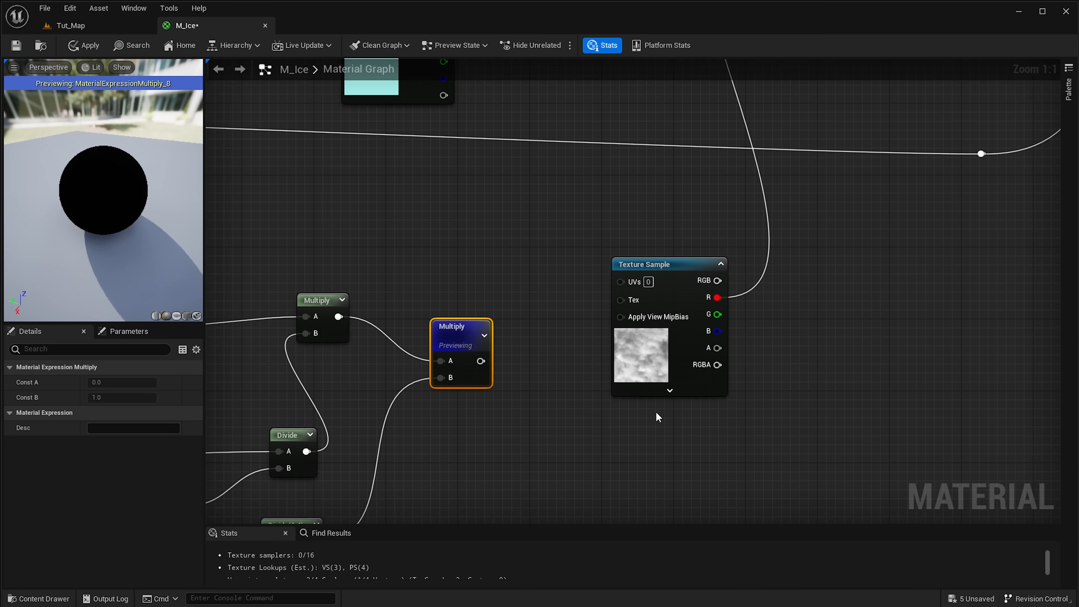
{"action": "scroll", "coordinate": [646, 373], "scroll_direction": "down", "scroll_amount": 1}
{"action": "left_click_drag", "start_coordinate": [646, 373], "coordinate": [687, 388]}
{"action": "left_click", "coordinate": [577, 343]}
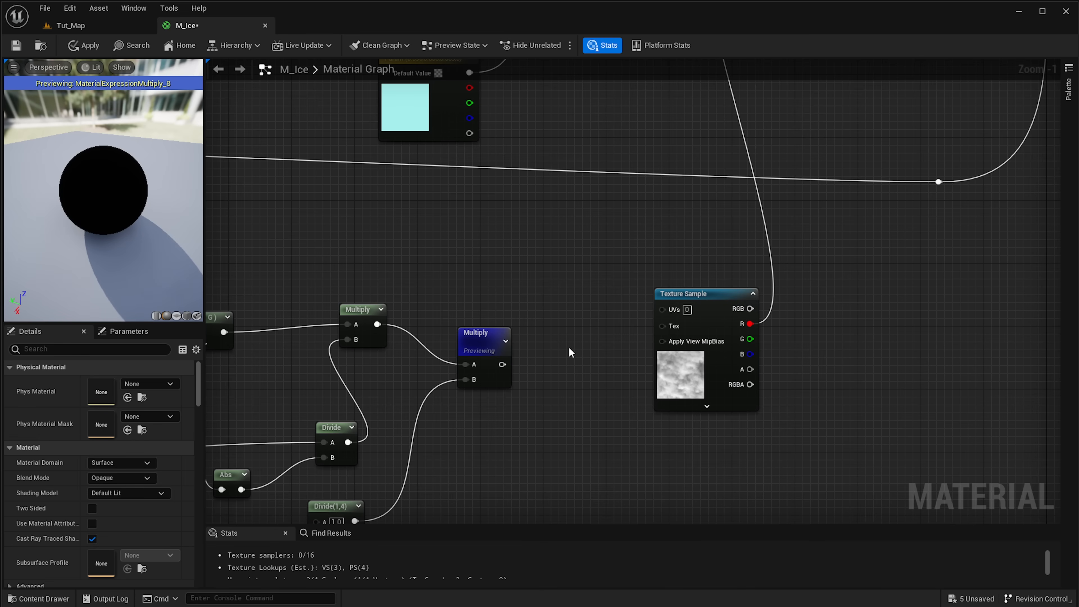
{"action": "left_click", "coordinate": [580, 350]}
Add a TextureCoordinate node below the Add node and connect it to the Add node's B input
{"action": "right_click", "coordinate": [513, 420]}
{"action": "type", "text": "text"}
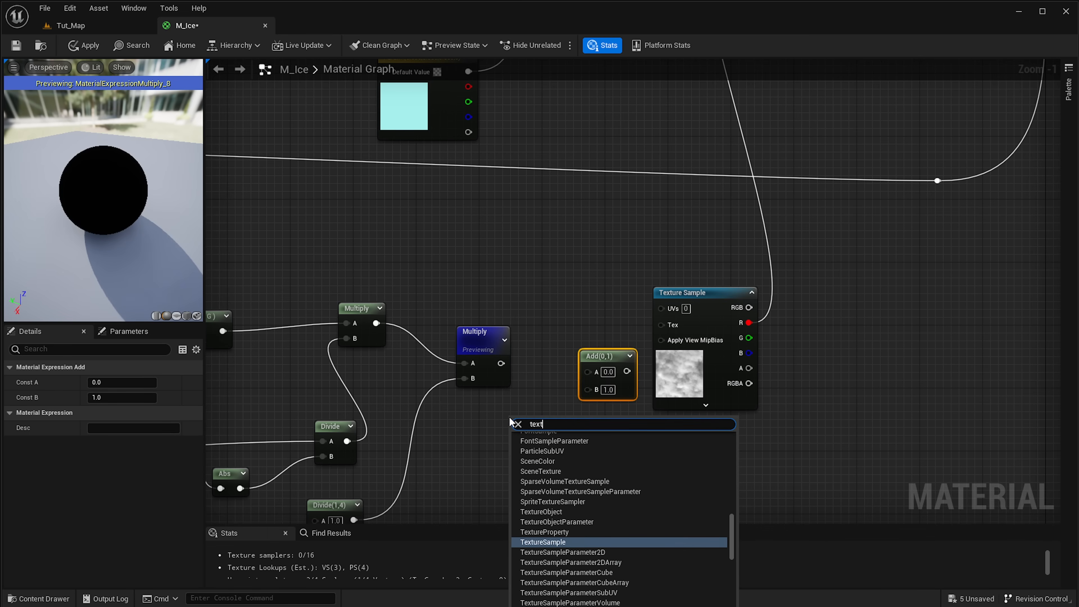
{"action": "type", "text": "urecoo"}
{"action": "key", "text": "Return"}
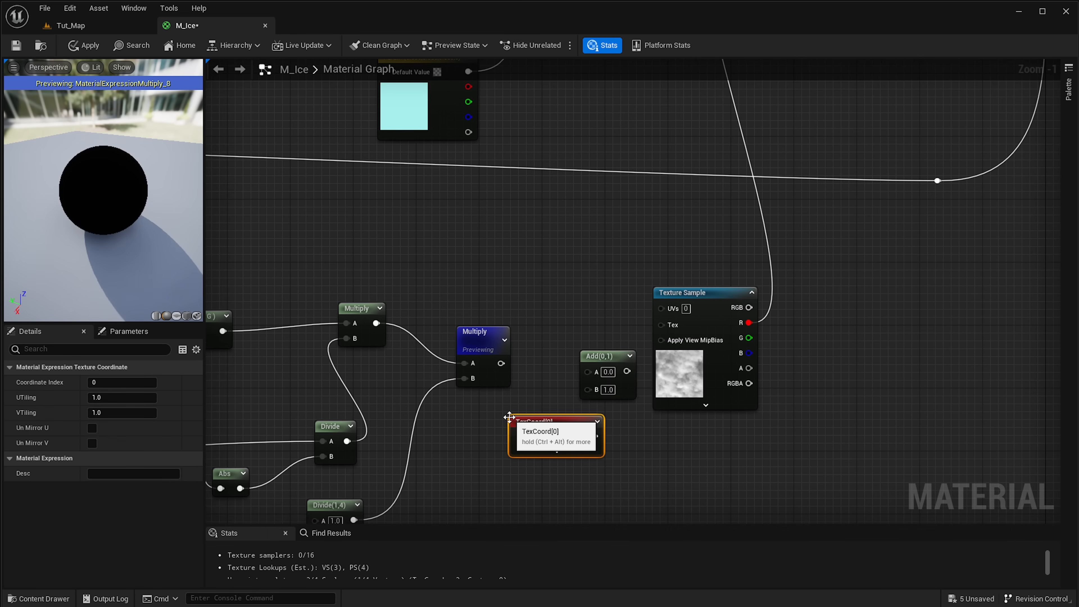
{"action": "left_click_drag", "start_coordinate": [595, 435], "coordinate": [574, 383]}
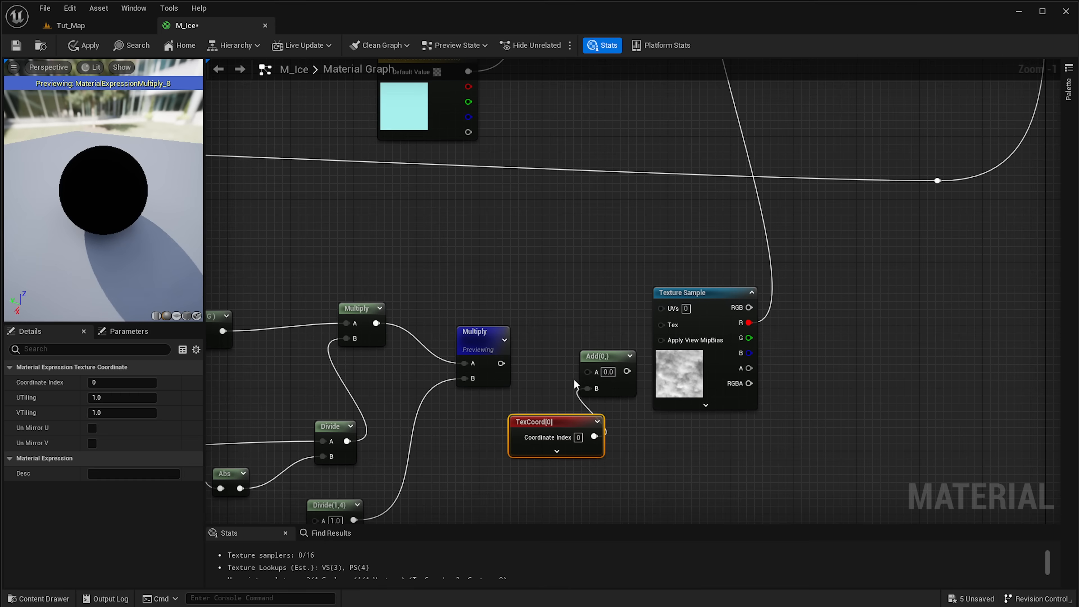
Connect the previewed Multiply to the Add node's A input and the Add node to the Texture Sample's UVs, then stop previewing the Multiply
{"action": "left_click_drag", "start_coordinate": [501, 363], "coordinate": [662, 307]}
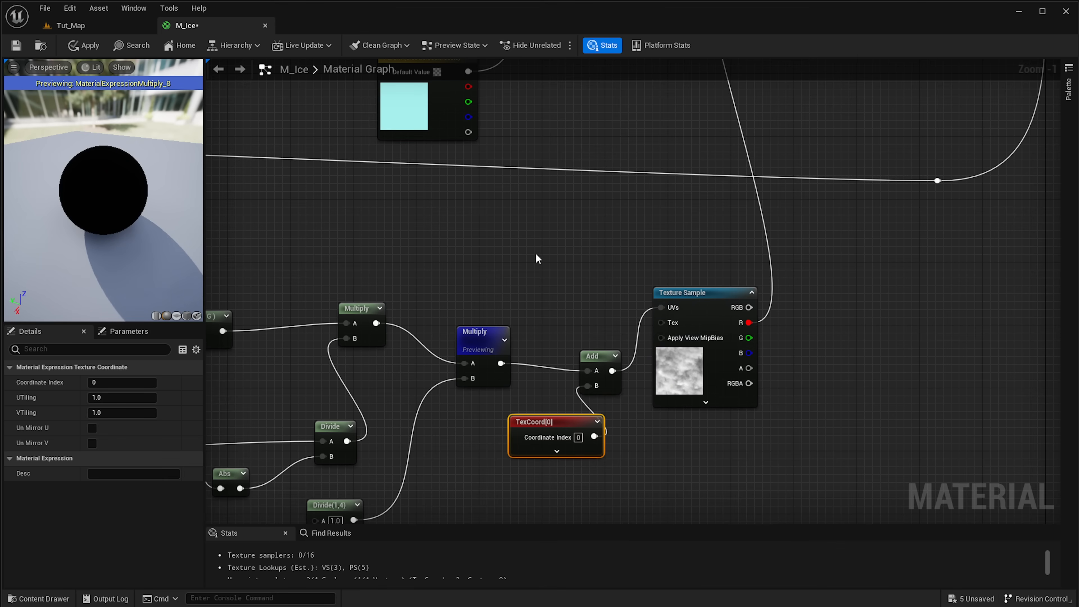
{"action": "right_click_drag", "start_coordinate": [537, 259], "coordinate": [472, 379]}
{"action": "right_click", "coordinate": [440, 462]}
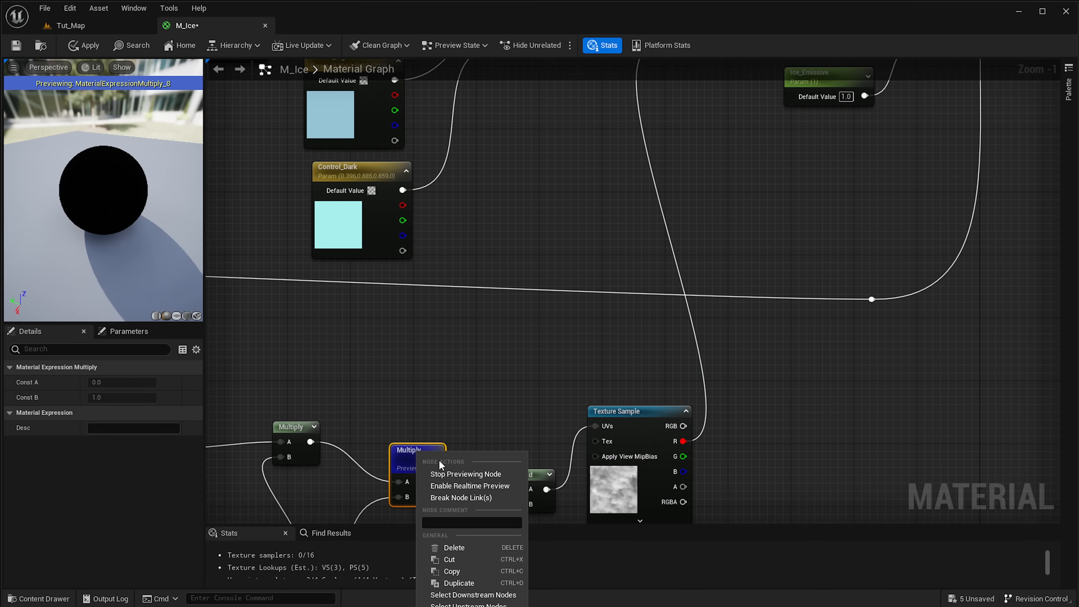
{"action": "left_click", "coordinate": [466, 475]}
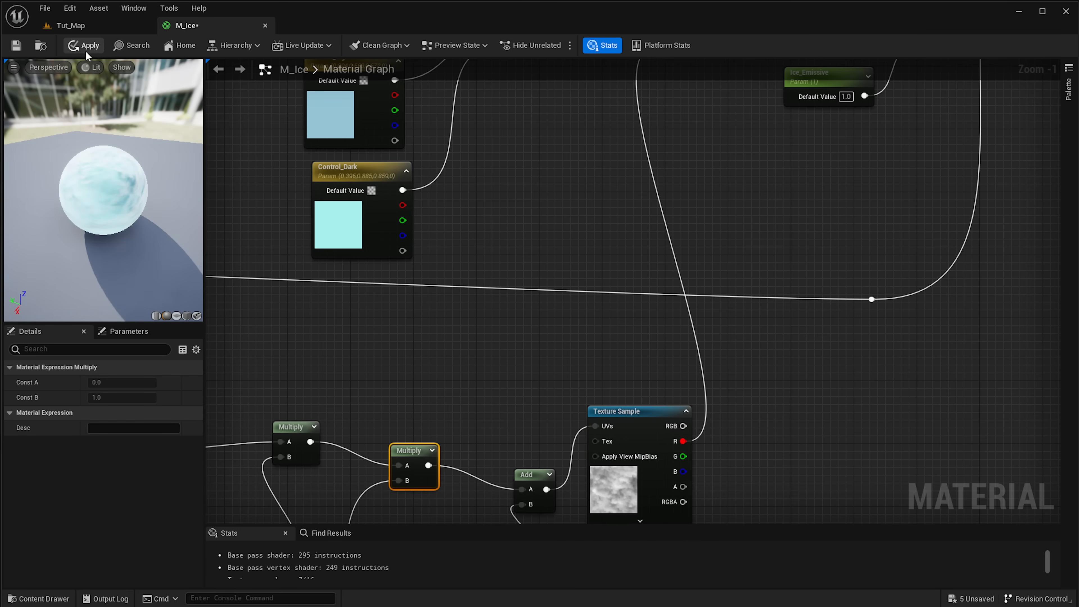
Apply the material changes and inspect the preview sphere from another angle and closer up
{"action": "left_click", "coordinate": [94, 45]}
{"action": "left_click_drag", "start_coordinate": [152, 201], "coordinate": [168, 173]}
{"action": "scroll", "coordinate": [93, 204], "scroll_direction": "up", "scroll_amount": 5}
{"action": "scroll", "coordinate": [73, 184], "scroll_direction": "down", "scroll_amount": 5}
Move the M_Ice result node farther right and down from the nodes that feed it
{"action": "right_click_drag", "start_coordinate": [518, 198], "coordinate": [520, 376]}
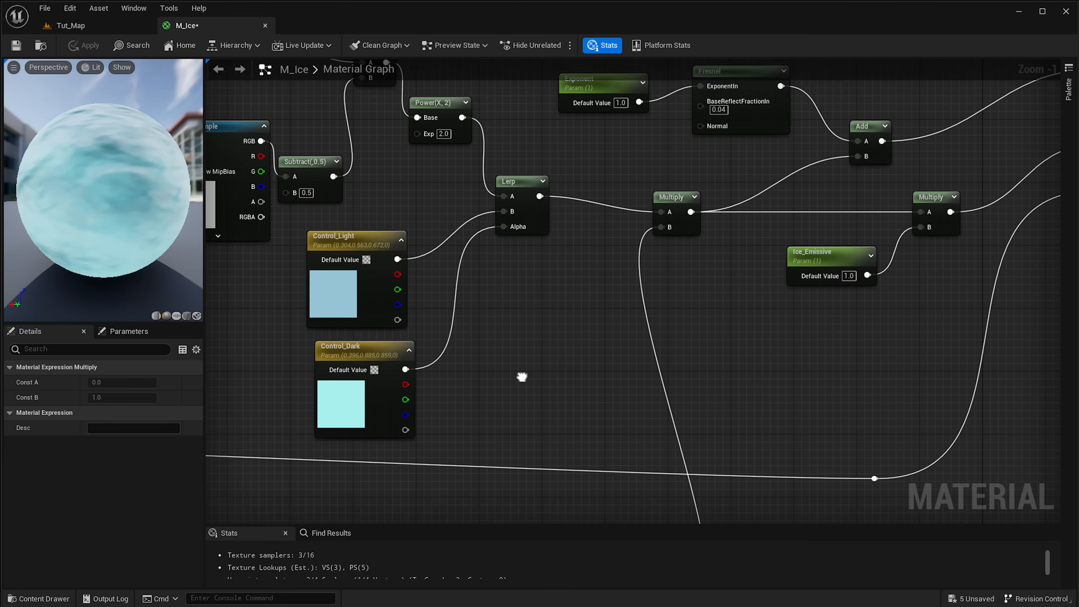
{"action": "scroll", "coordinate": [662, 298], "scroll_direction": "down", "scroll_amount": 1}
{"action": "right_click_drag", "start_coordinate": [662, 299], "coordinate": [534, 308]}
{"action": "right_click_drag", "start_coordinate": [662, 349], "coordinate": [516, 390]}
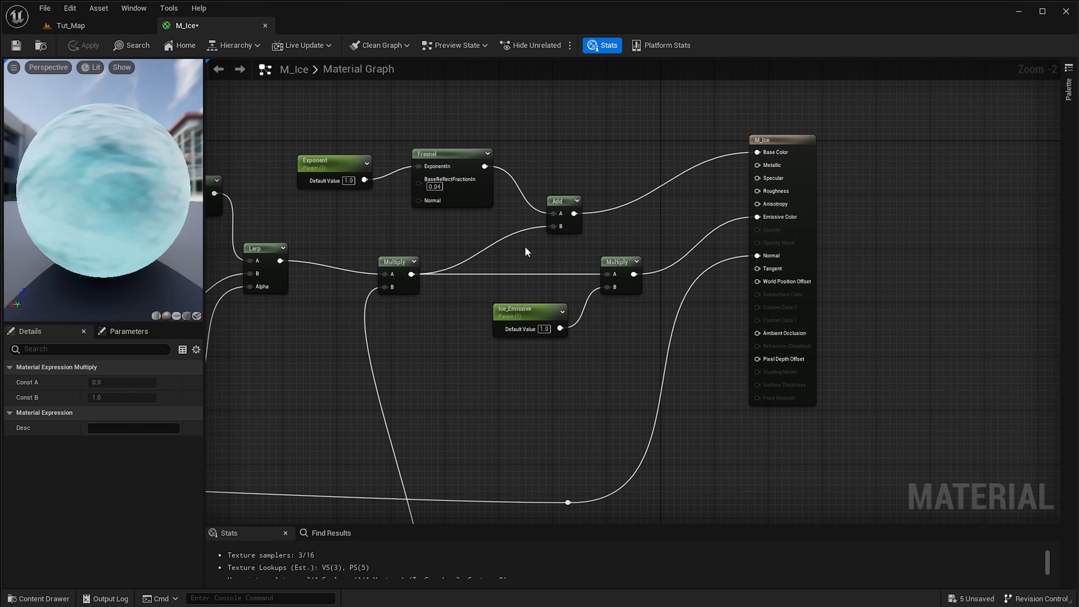
{"action": "left_click", "coordinate": [806, 254]}
{"action": "scroll", "coordinate": [806, 345], "scroll_direction": "up", "scroll_amount": 2}
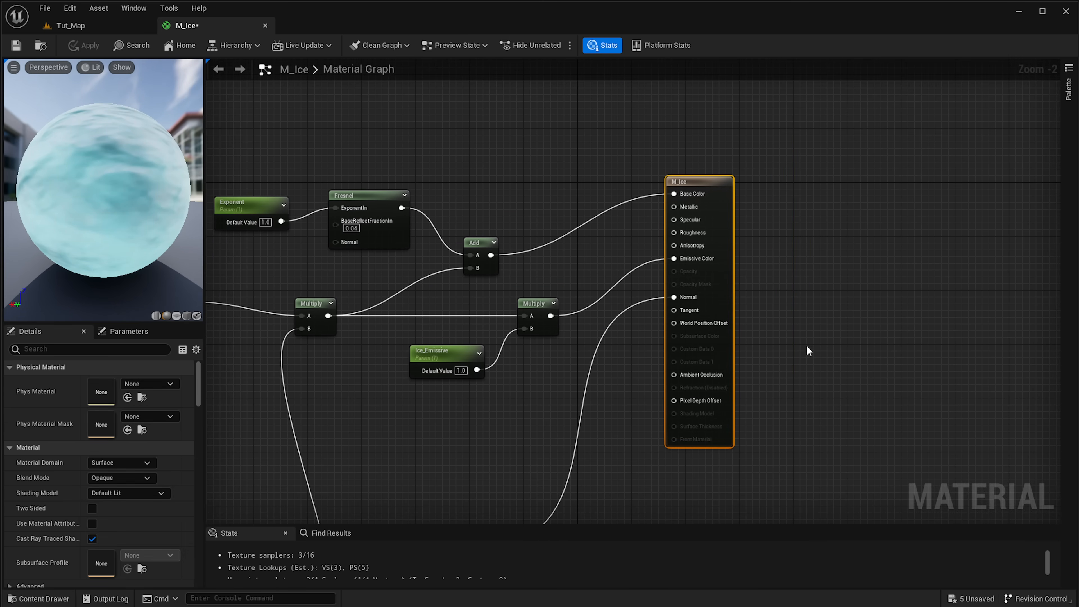
{"action": "left_click_drag", "start_coordinate": [718, 332], "coordinate": [751, 344]}
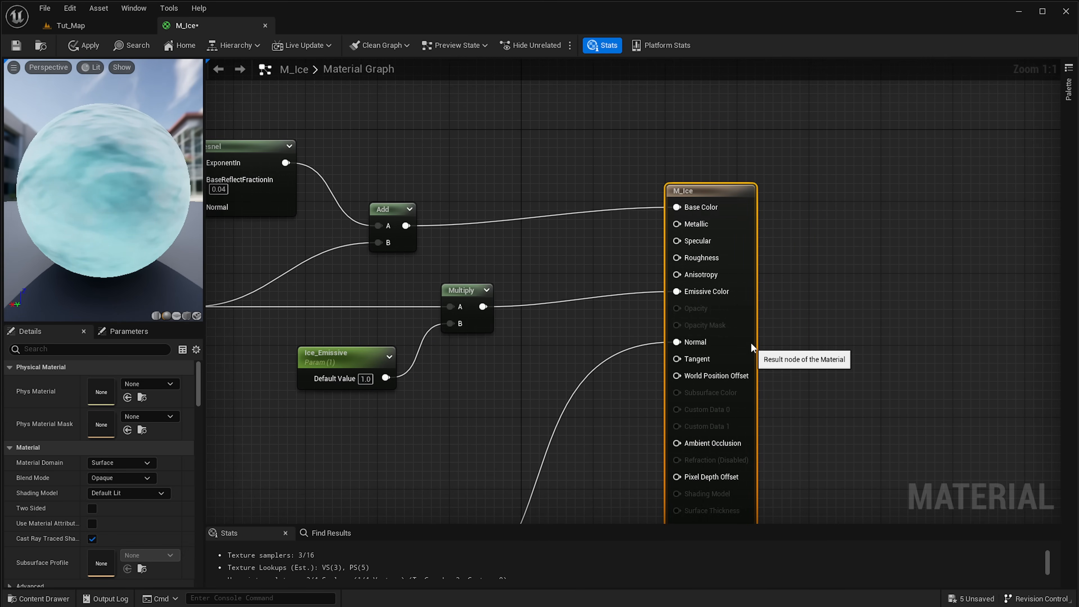
{"action": "right_click_drag", "start_coordinate": [751, 343], "coordinate": [868, 274]}
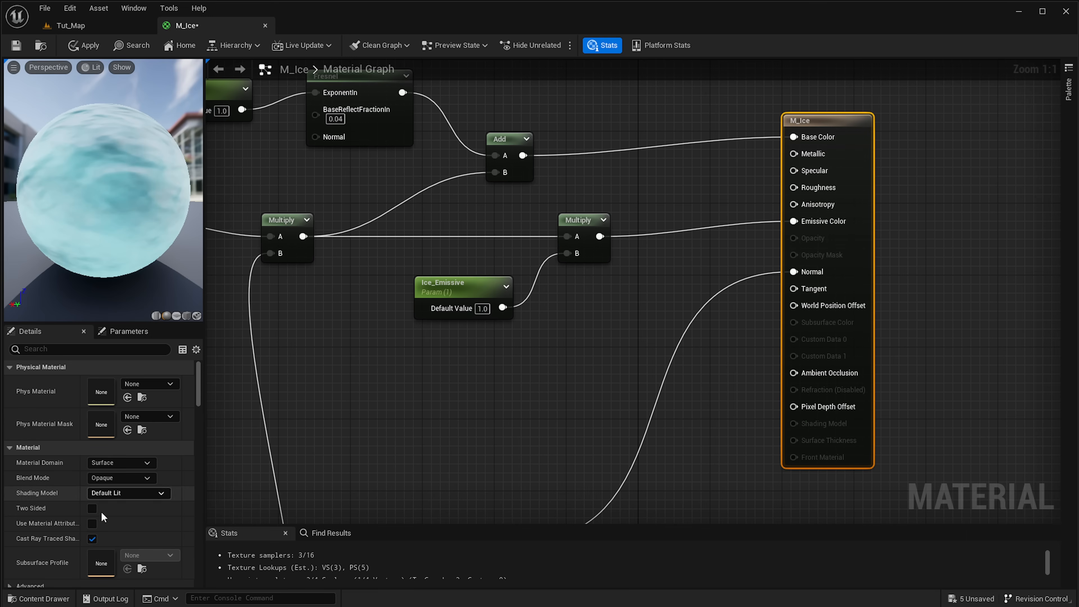
{"action": "left_click_drag", "start_coordinate": [873, 367], "coordinate": [918, 403]}
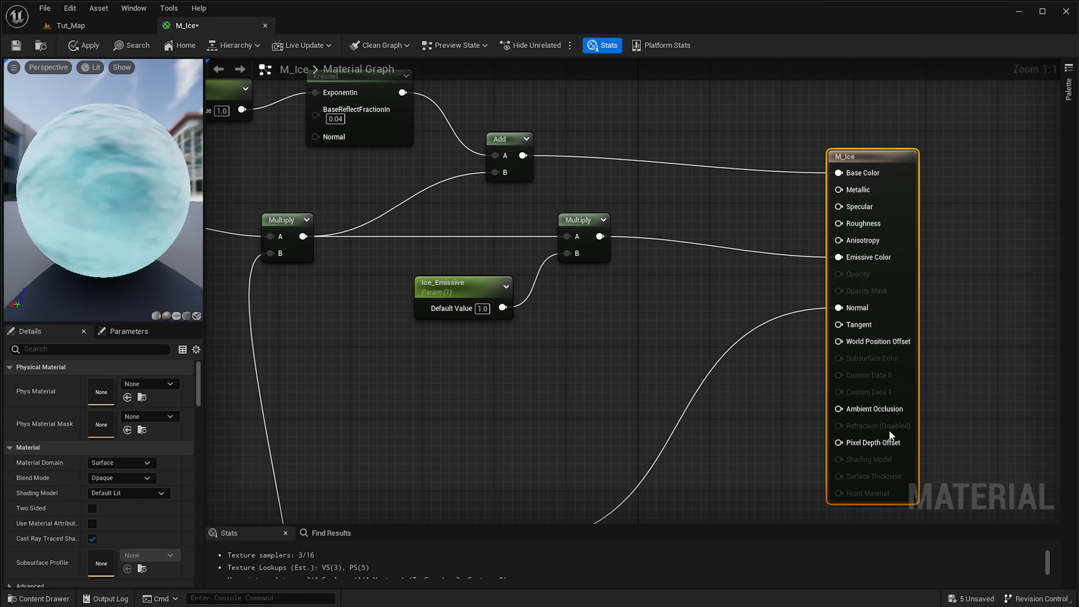
Duplicate the Lerp node, place the copy below Ice_Emissive near the result node, and connect its output to Refraction
{"action": "right_click_drag", "start_coordinate": [551, 391], "coordinate": [669, 314]}
{"action": "scroll", "coordinate": [546, 377], "scroll_direction": "down", "scroll_amount": 1}
{"action": "left_click", "coordinate": [578, 237]}
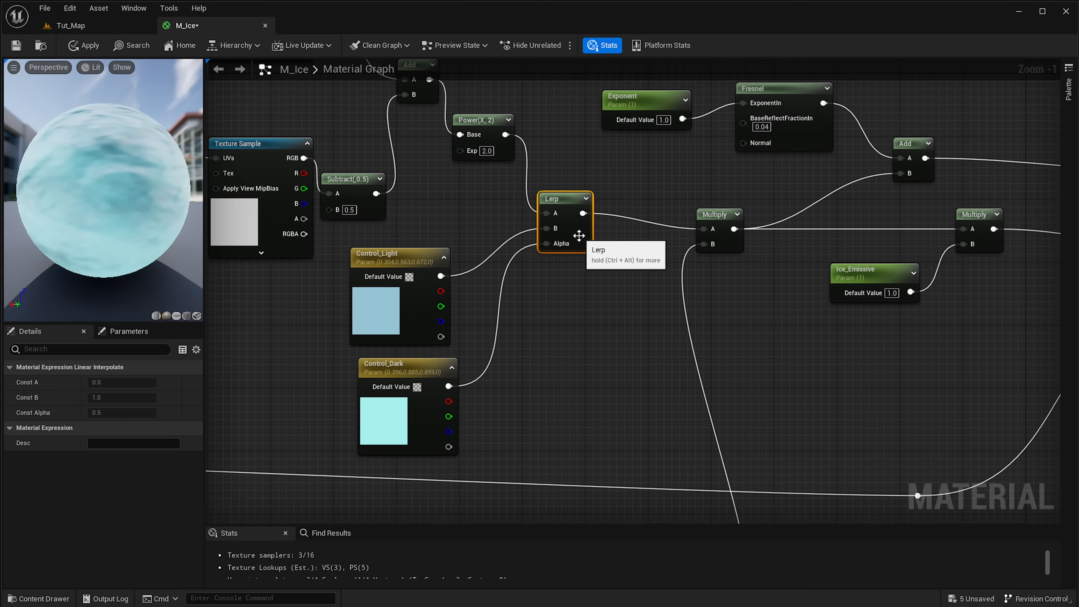
{"action": "key", "text": "ctrl+d"}
{"action": "left_click_drag", "start_coordinate": [624, 274], "coordinate": [929, 400]}
{"action": "right_click_drag", "start_coordinate": [1005, 417], "coordinate": [659, 309]}
{"action": "left_click_drag", "start_coordinate": [583, 294], "coordinate": [852, 293]}
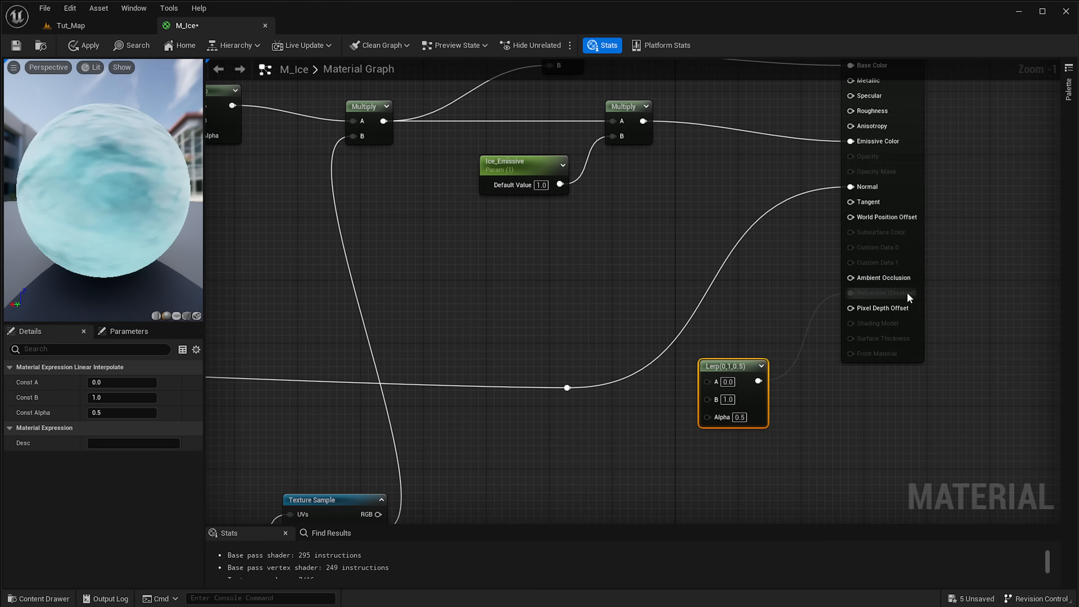
{"action": "right_click_drag", "start_coordinate": [788, 370], "coordinate": [772, 341]}
{"action": "scroll", "coordinate": [773, 340], "scroll_direction": "up", "scroll_amount": 1}
{"action": "left_click_drag", "start_coordinate": [720, 374], "coordinate": [720, 383]}
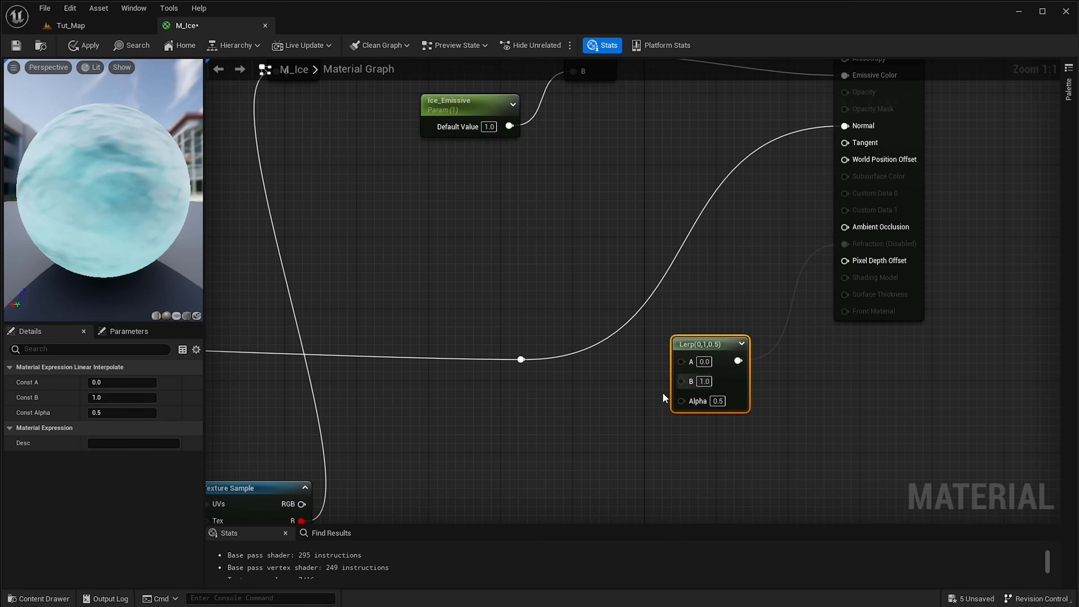
Add a Constant node with value 1 beside the new Lerp and connect it to the Lerp's A input
{"action": "right_click_drag", "start_coordinate": [555, 400], "coordinate": [559, 402]}
{"action": "key", "text": "1"}
{"action": "left_click", "coordinate": [535, 325]}
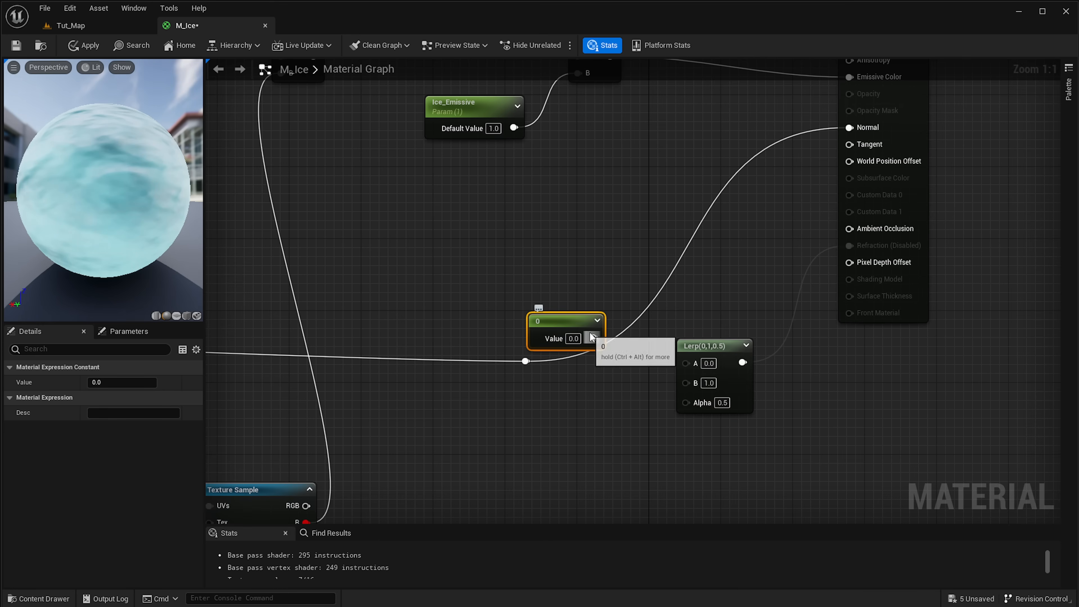
{"action": "left_click", "coordinate": [575, 339]}
{"action": "type", "text": "1"}
{"action": "left_click", "coordinate": [595, 364]}
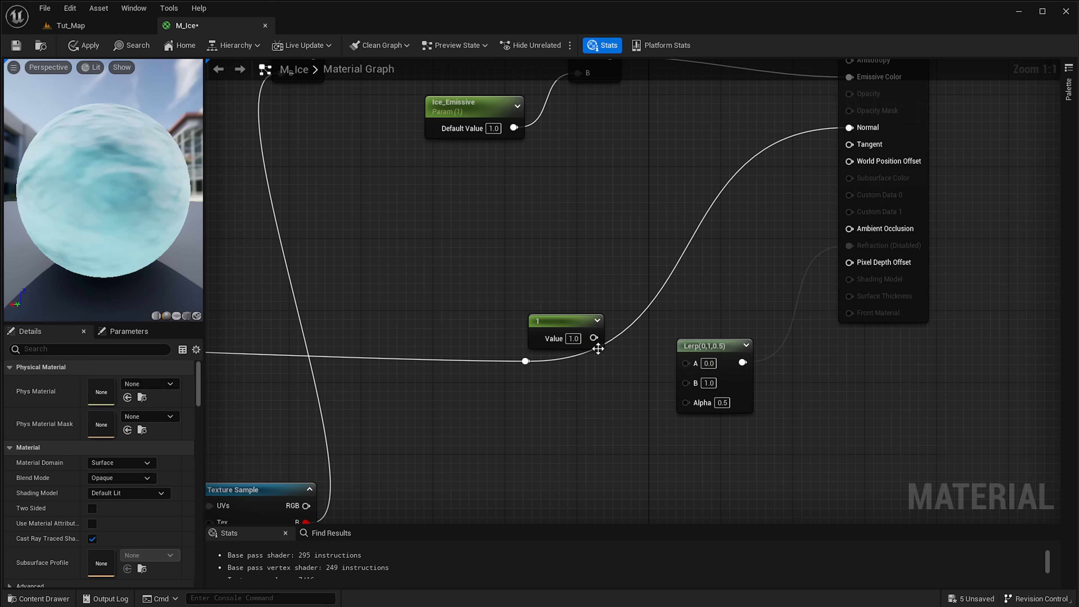
{"action": "left_click_drag", "start_coordinate": [595, 338], "coordinate": [679, 365]}
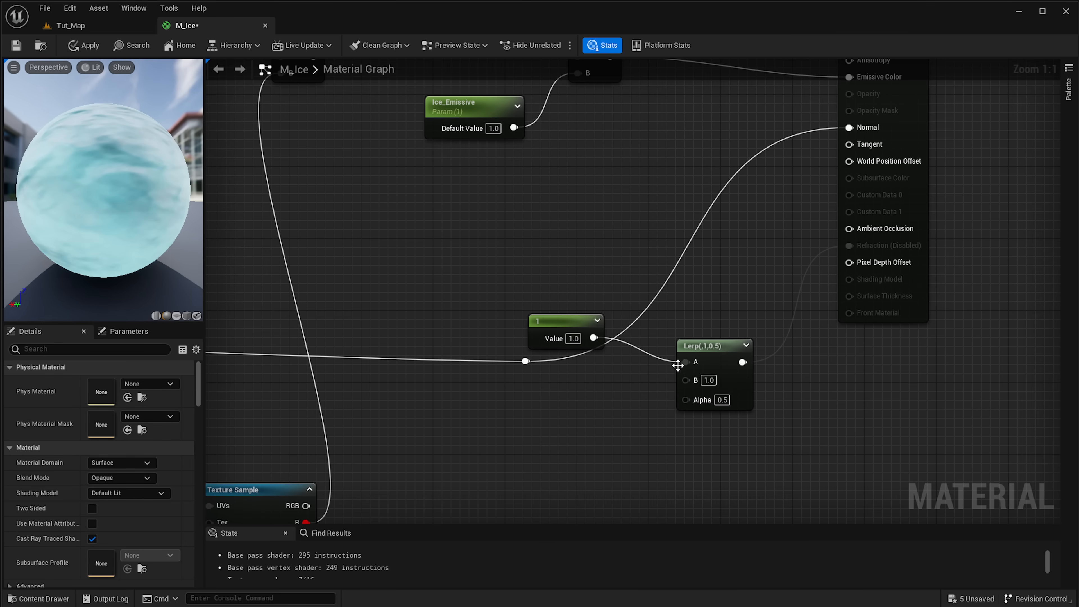
Duplicate the constant, set the copy's value to 1.52, and connect it to the new Lerp's B input
{"action": "left_click", "coordinate": [570, 331]}
{"action": "key", "text": "ctrl+c"}
{"action": "key", "text": "ctrl+v"}
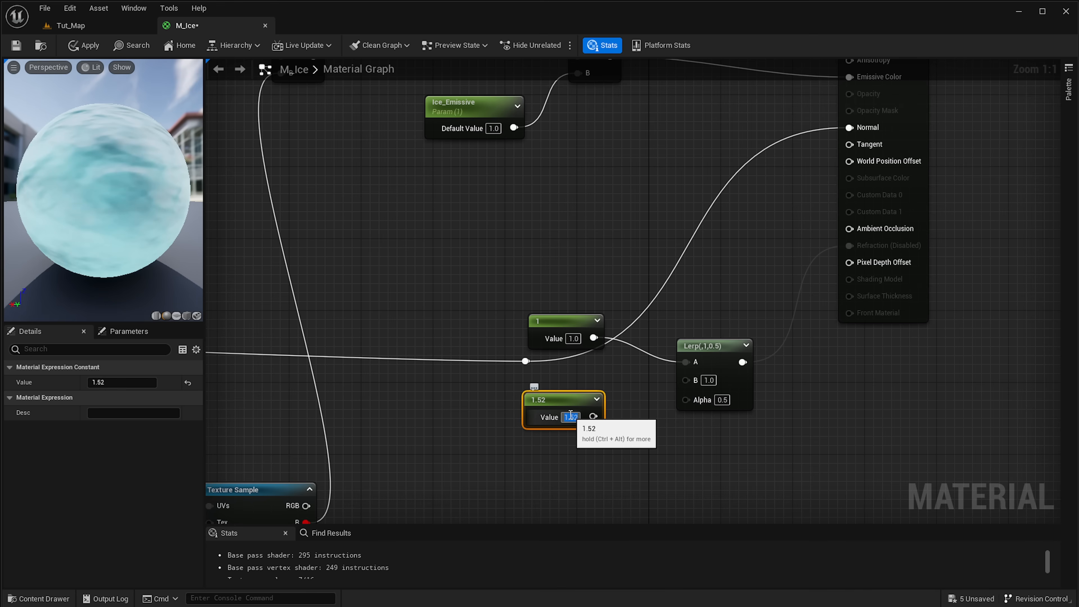
{"action": "left_click_drag", "start_coordinate": [593, 416], "coordinate": [685, 379]}
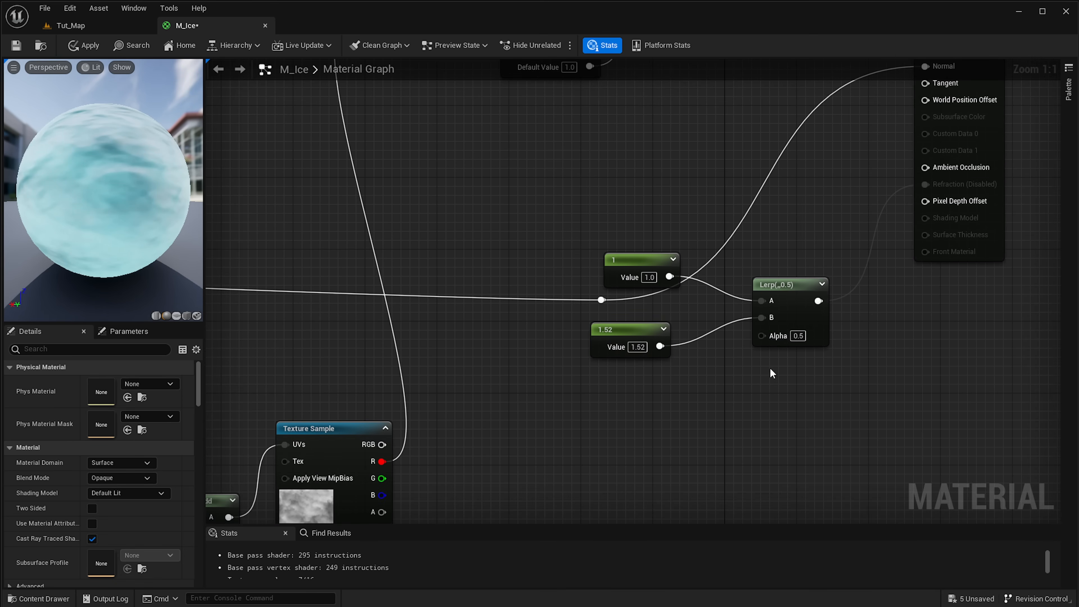
Add a Fresnel node below the 1.52 constant and connect its output to the new Lerp's Alpha input
{"action": "right_click", "coordinate": [612, 406]}
{"action": "type", "text": "fres"}
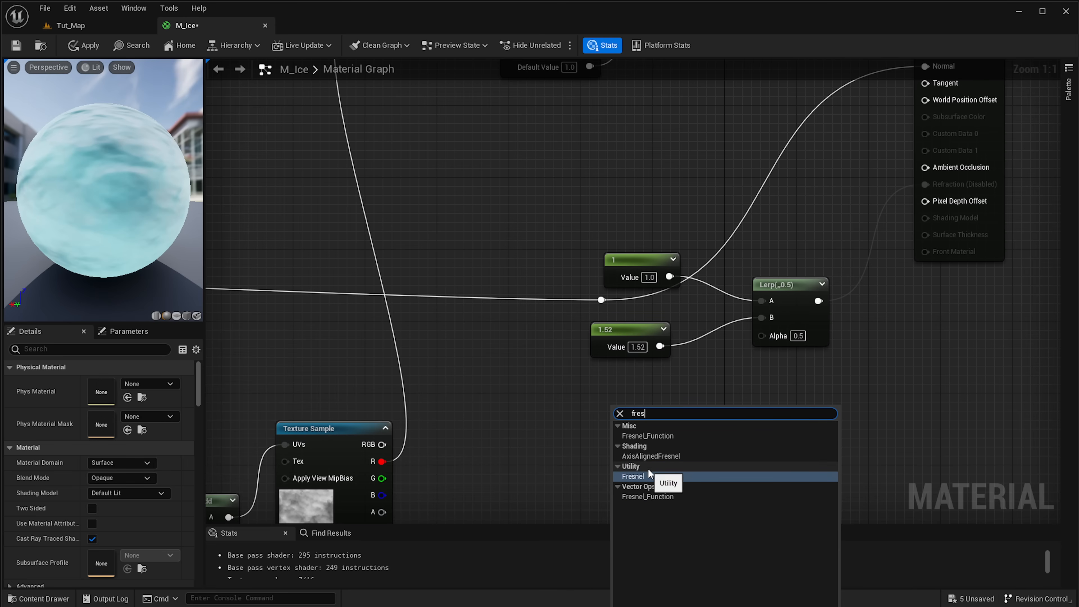
{"action": "left_click", "coordinate": [633, 476]}
{"action": "left_click_drag", "start_coordinate": [624, 409], "coordinate": [612, 392]}
{"action": "left_click_drag", "start_coordinate": [681, 415], "coordinate": [759, 337]}
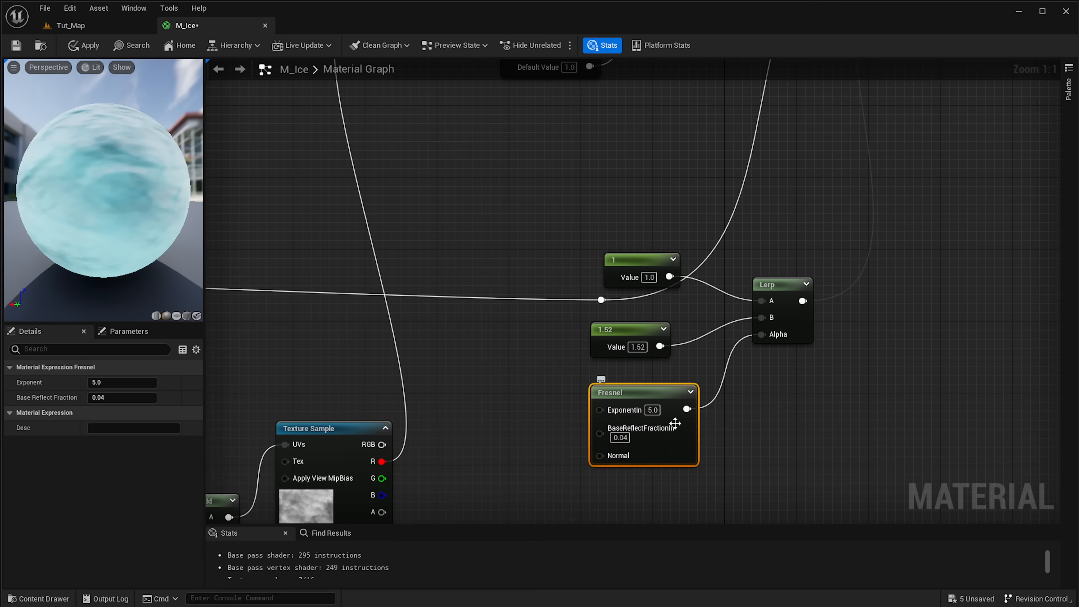
{"action": "scroll", "coordinate": [807, 447], "scroll_direction": "down", "scroll_amount": 1}
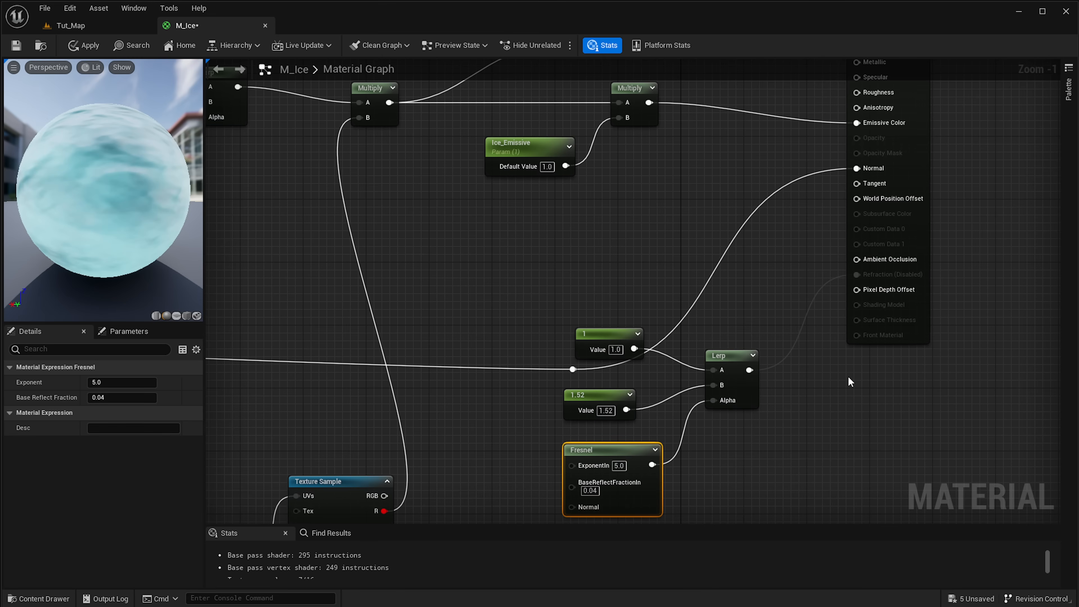
Apply the refraction additions to the material and rotate the preview sphere to inspect them
{"action": "left_click", "coordinate": [903, 354]}
{"action": "right_click_drag", "start_coordinate": [840, 418], "coordinate": [851, 376]}
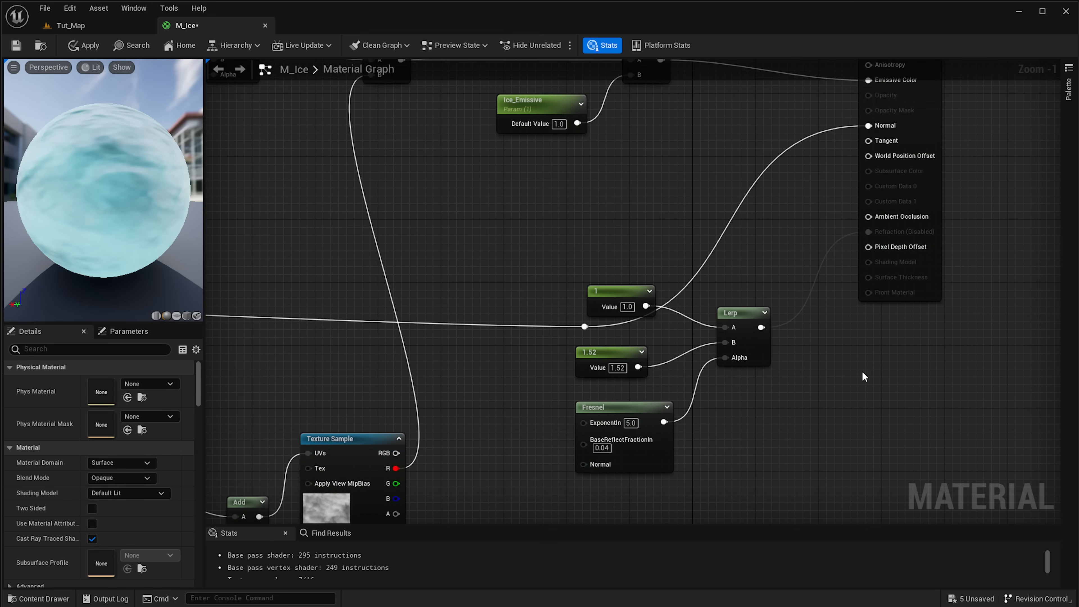
{"action": "left_click", "coordinate": [929, 266]}
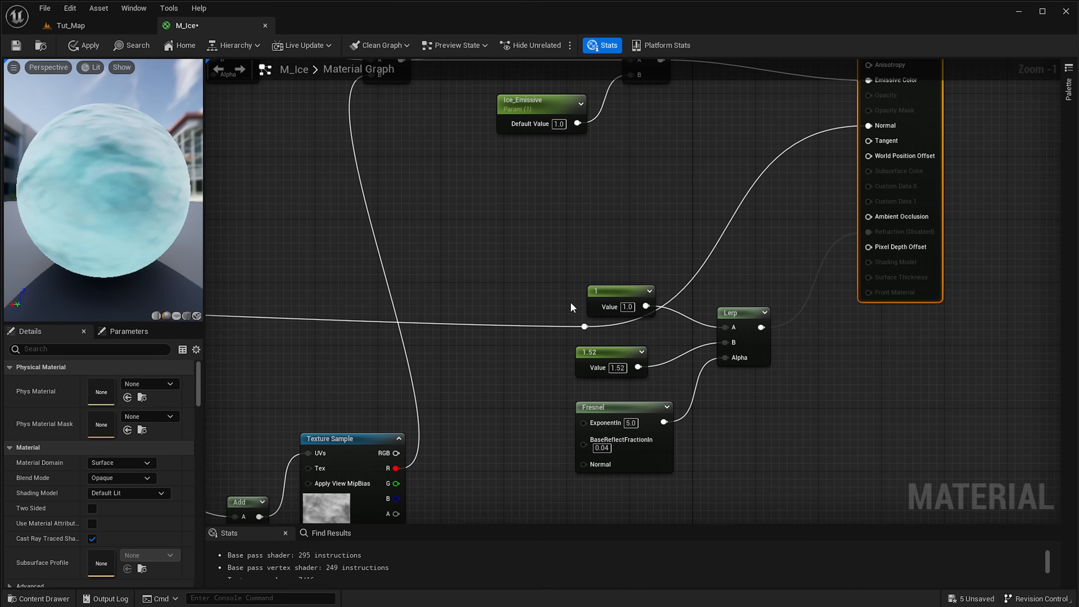
{"action": "right_click_drag", "start_coordinate": [885, 209], "coordinate": [795, 272]}
{"action": "right_click_drag", "start_coordinate": [699, 312], "coordinate": [647, 390]}
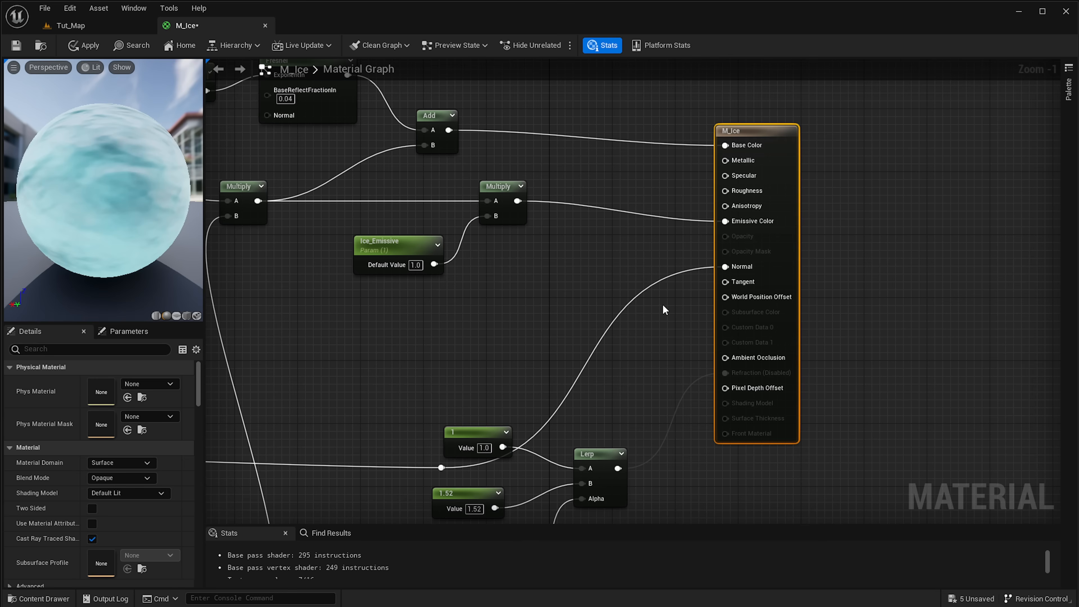
{"action": "right_click_drag", "start_coordinate": [596, 357], "coordinate": [613, 361]}
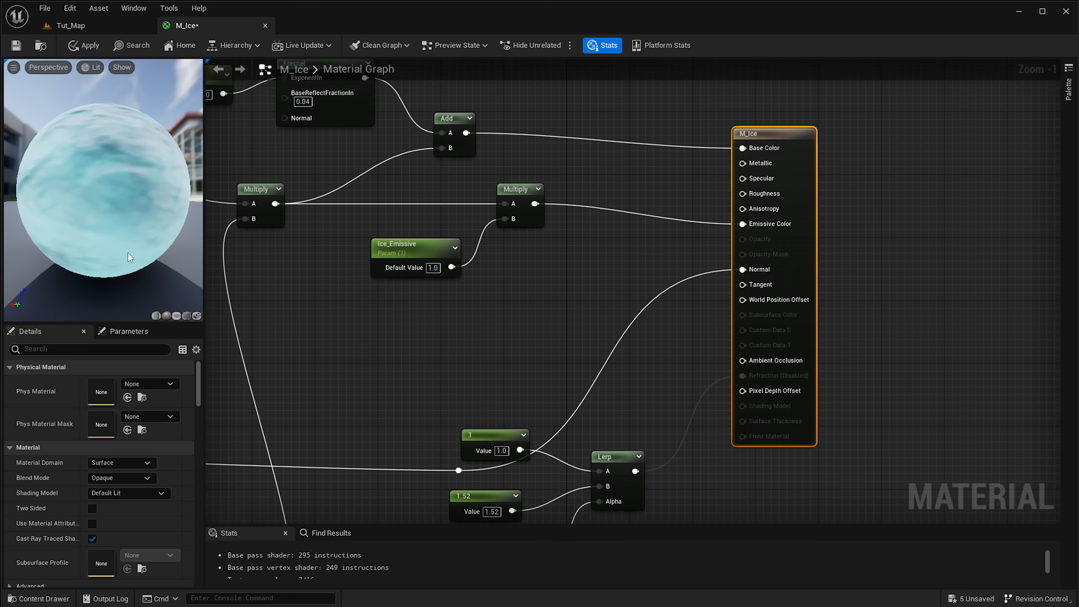
{"action": "right_click_drag", "start_coordinate": [628, 401], "coordinate": [668, 389]}
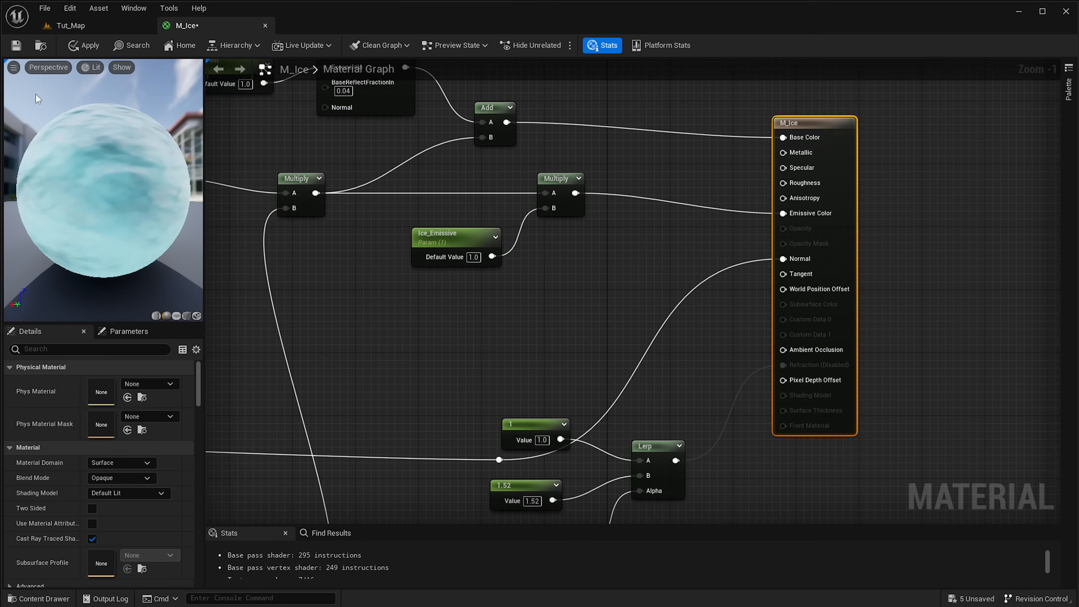
{"action": "left_click", "coordinate": [87, 45]}
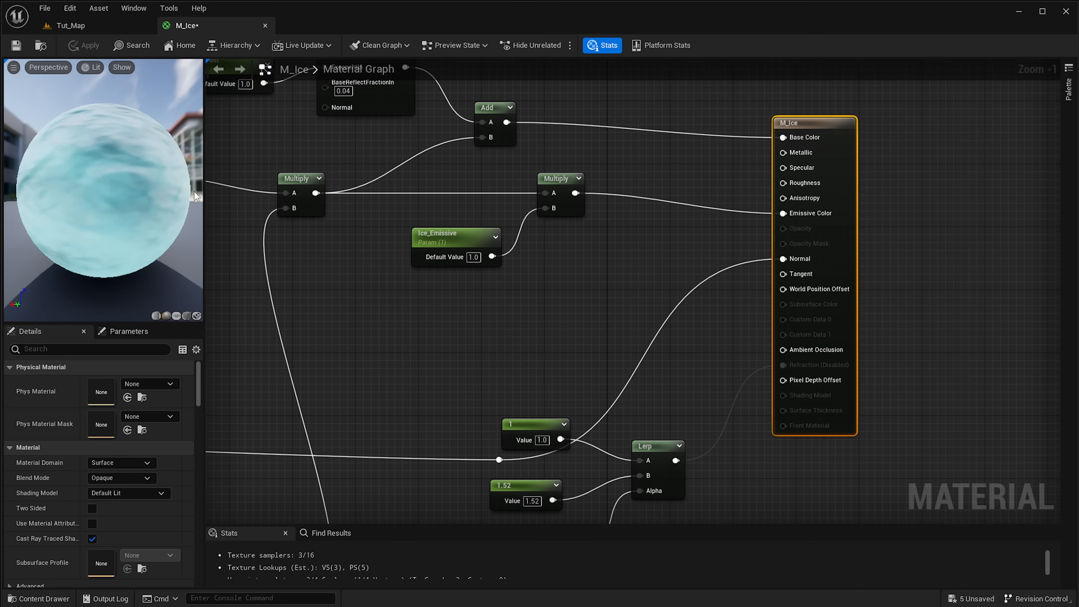
{"action": "left_click_drag", "start_coordinate": [194, 196], "coordinate": [140, 187]}
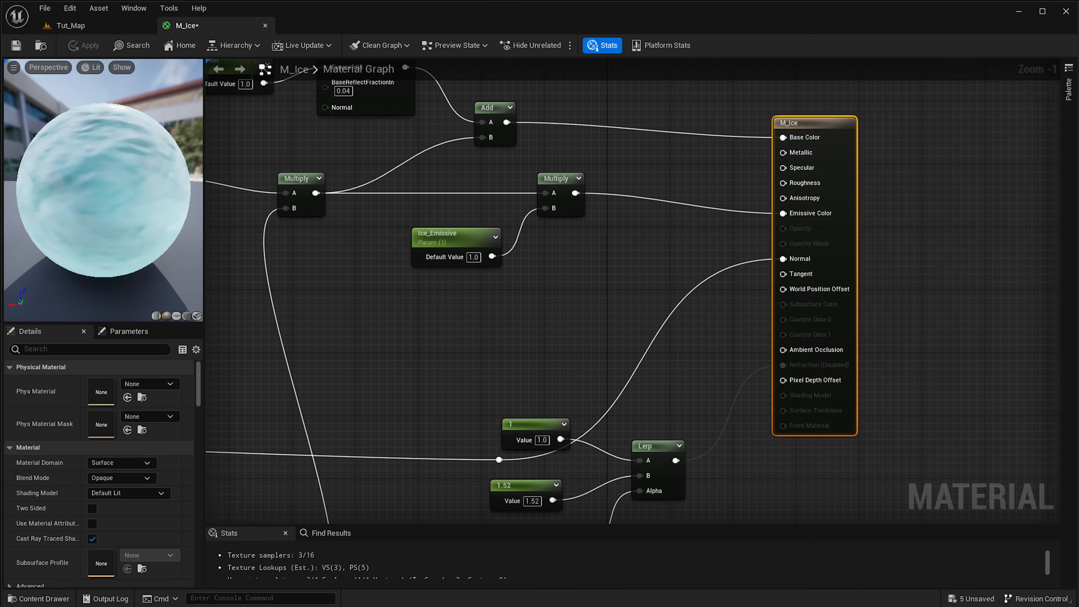
{"action": "left_click", "coordinate": [79, 29]}
{"action": "right_click_drag", "start_coordinate": [495, 291], "coordinate": [446, 275]}
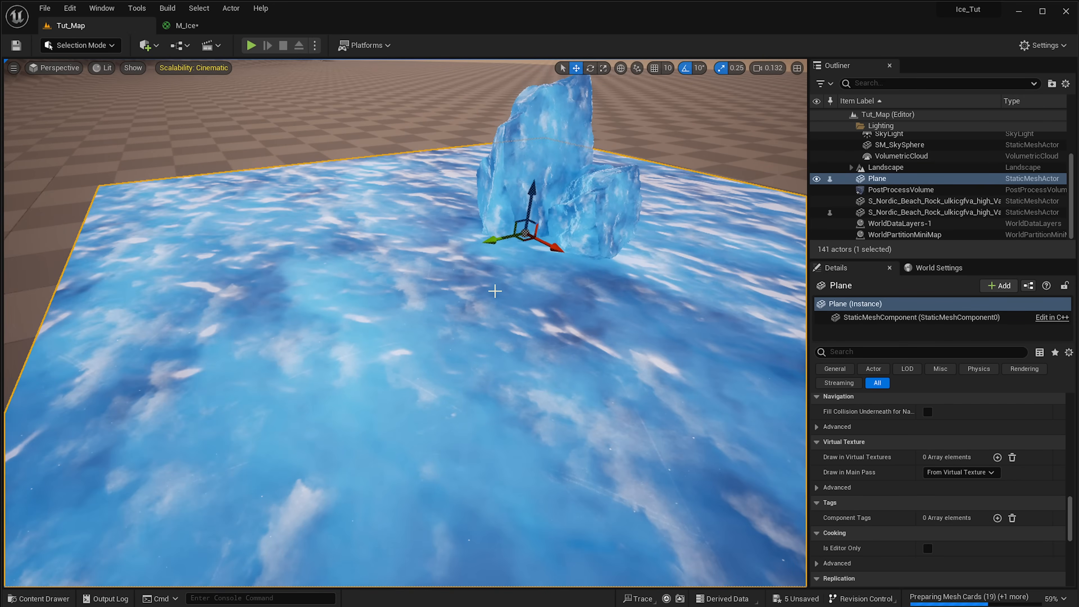
{"action": "key", "text": "ctrl+space"}
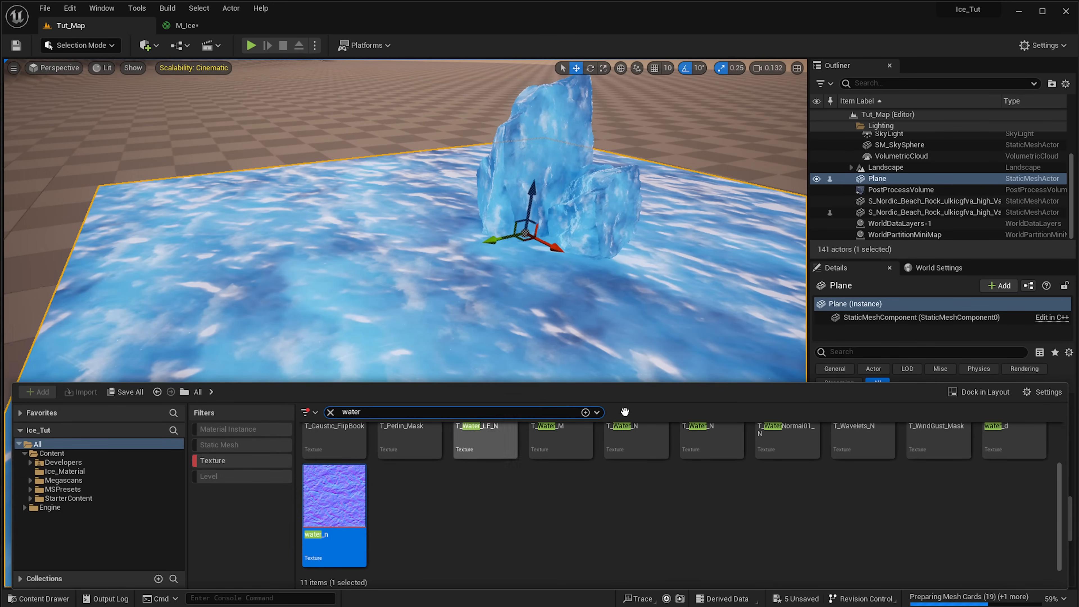
{"action": "right_click_drag", "start_coordinate": [591, 315], "coordinate": [548, 325]}
Locate the M_Ice asset in its content folder and return to the Tut_Map level
{"action": "left_click", "coordinate": [193, 21]}
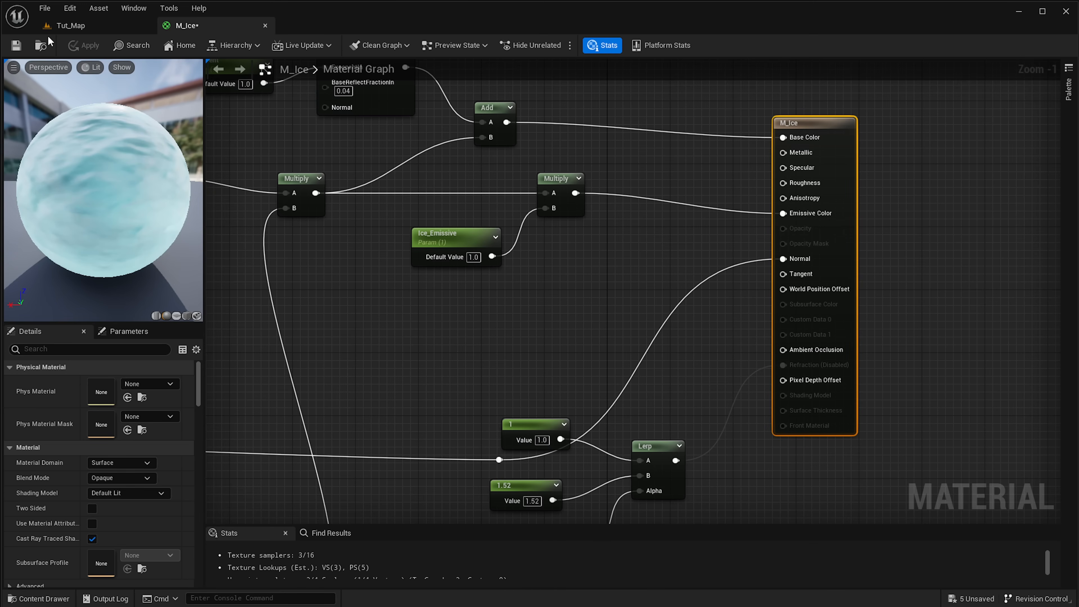
{"action": "left_click", "coordinate": [40, 45]}
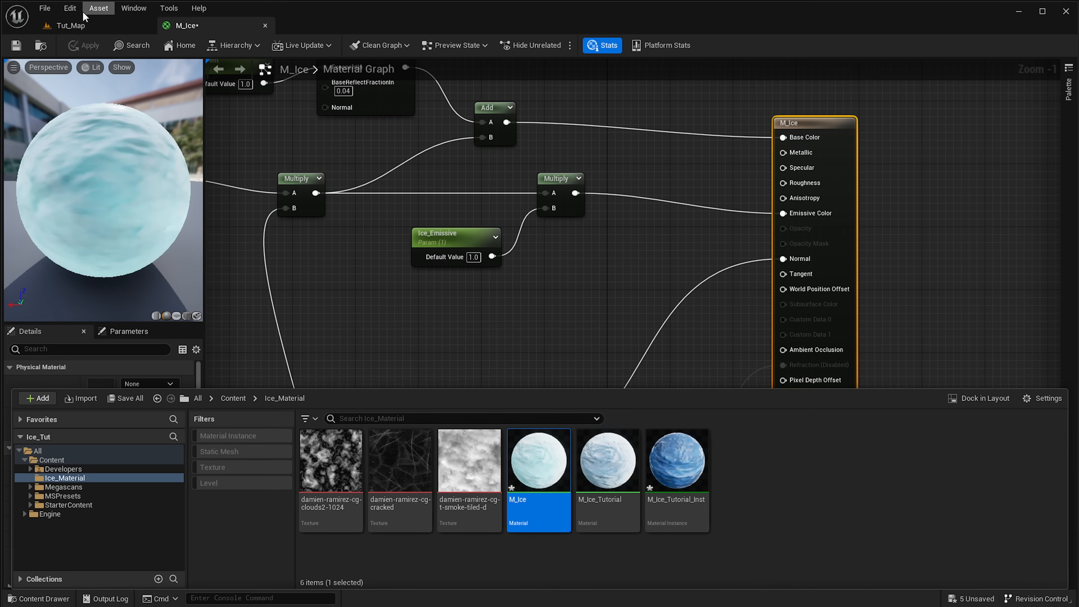
{"action": "left_click", "coordinate": [285, 134]}
{"action": "left_click", "coordinate": [122, 25]}
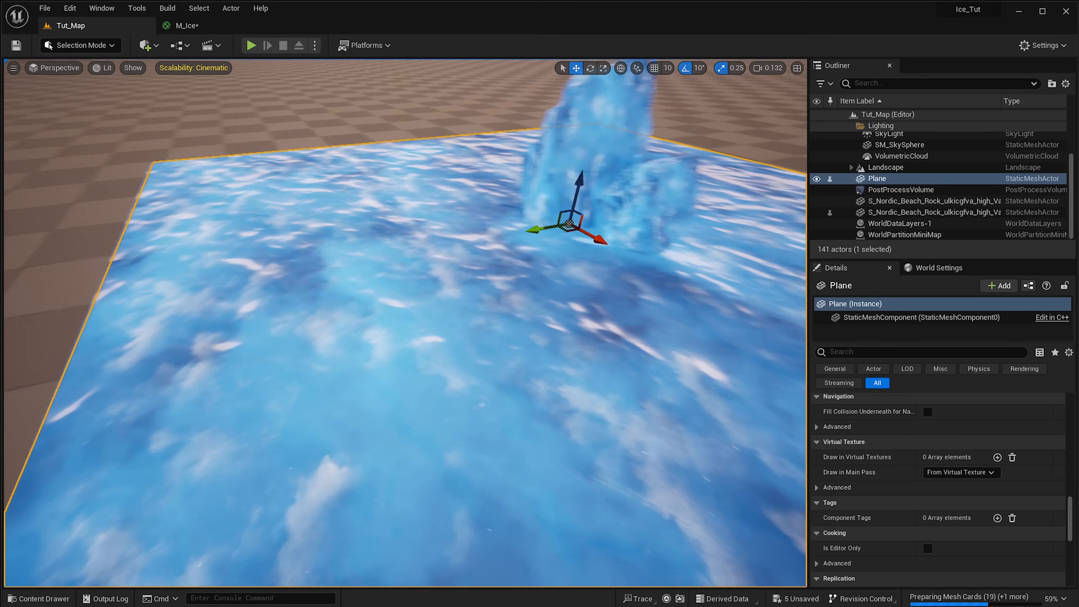
Create a material instance from M_Ice in the Ice_Material folder and accept its default name
{"action": "key", "text": "ctrl+space"}
{"action": "right_click", "coordinate": [529, 470]}
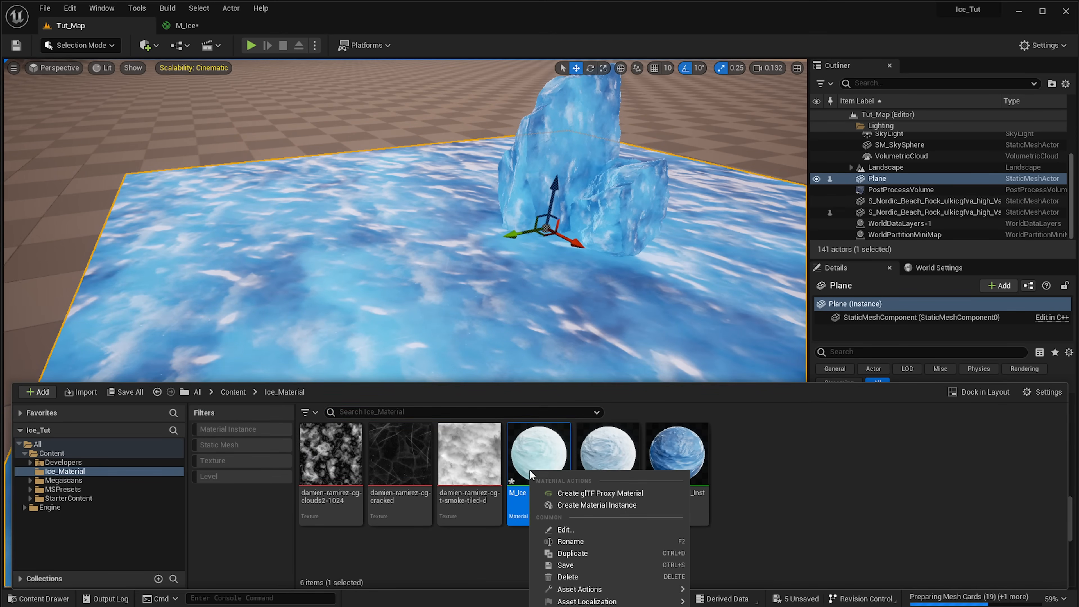
{"action": "left_click", "coordinate": [592, 511]}
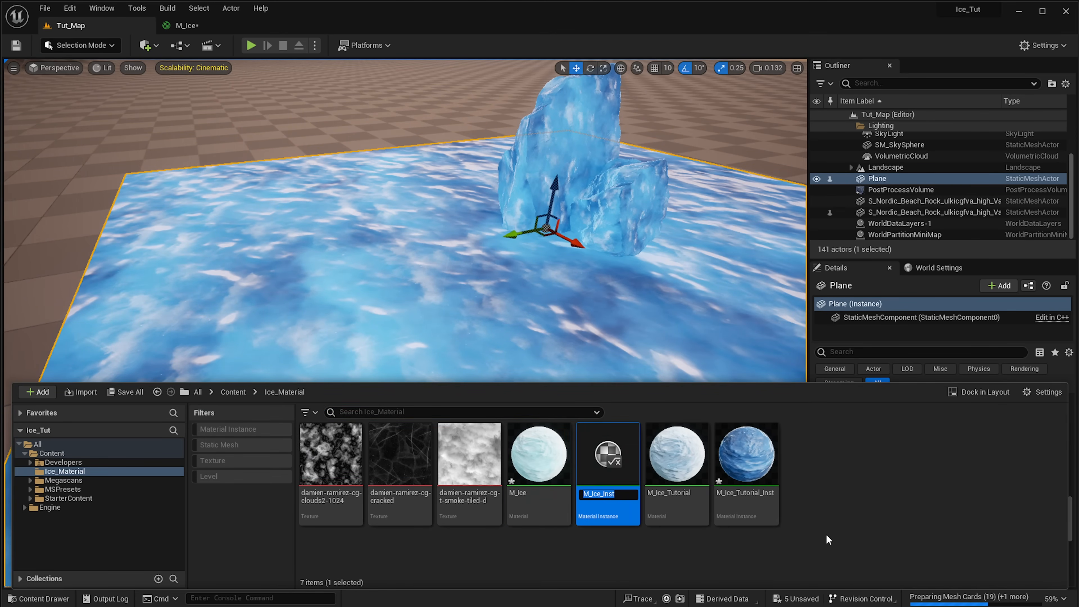
{"action": "key", "text": "Return"}
Assign M_Ice_Inst to the Plane's Element 0 material slot
{"action": "right_click_drag", "start_coordinate": [583, 328], "coordinate": [603, 327]}
{"action": "scroll", "coordinate": [981, 445], "scroll_direction": "up", "scroll_amount": 10}
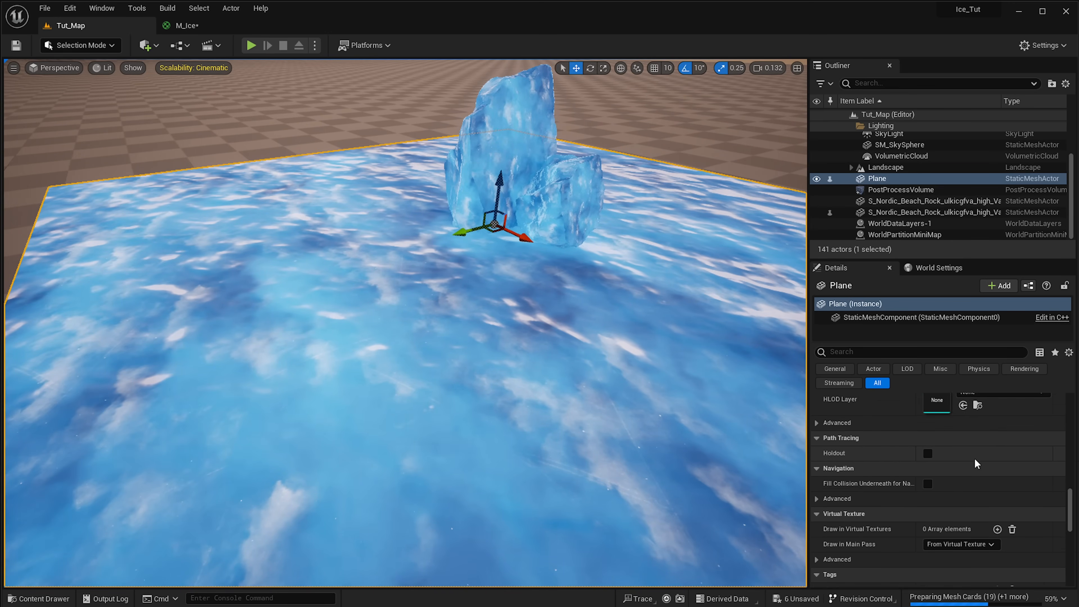
{"action": "scroll", "coordinate": [1012, 469], "scroll_direction": "up", "scroll_amount": 4}
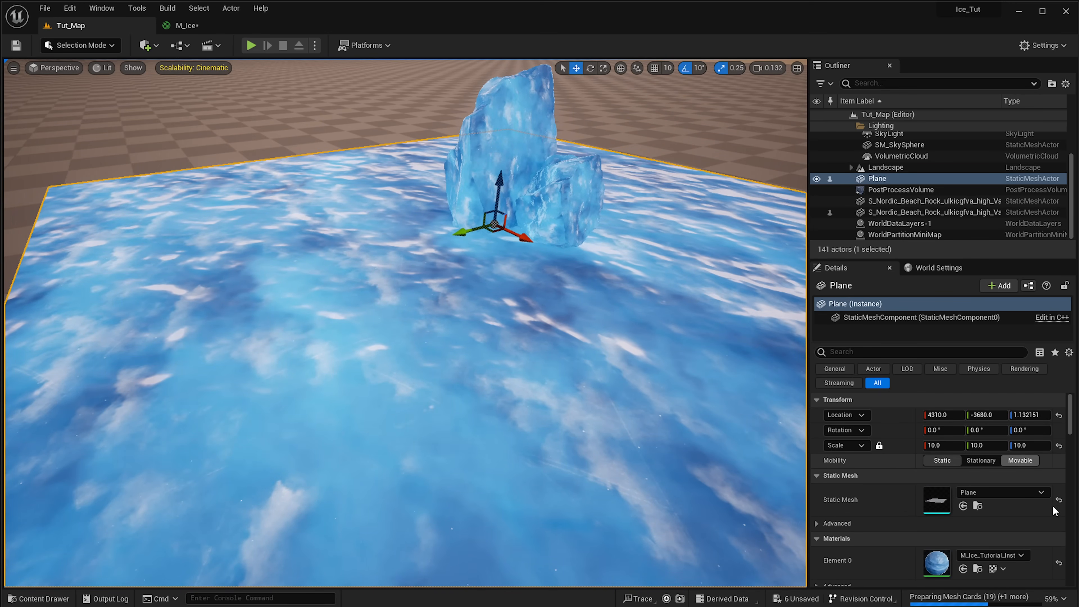
{"action": "left_click", "coordinate": [964, 569]}
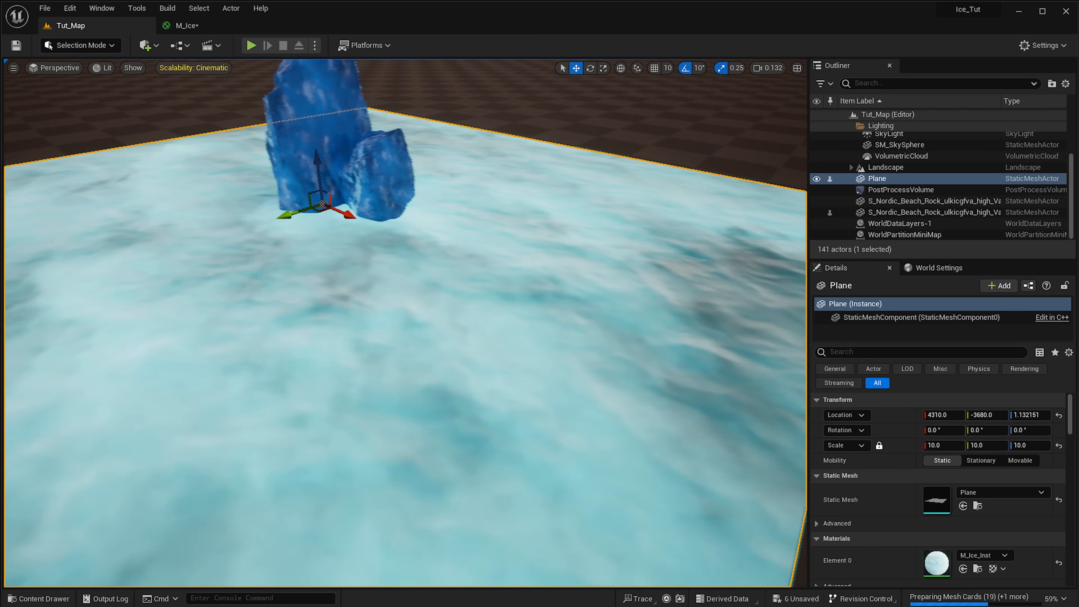
{"action": "right_click_drag", "start_coordinate": [406, 323], "coordinate": [327, 327]}
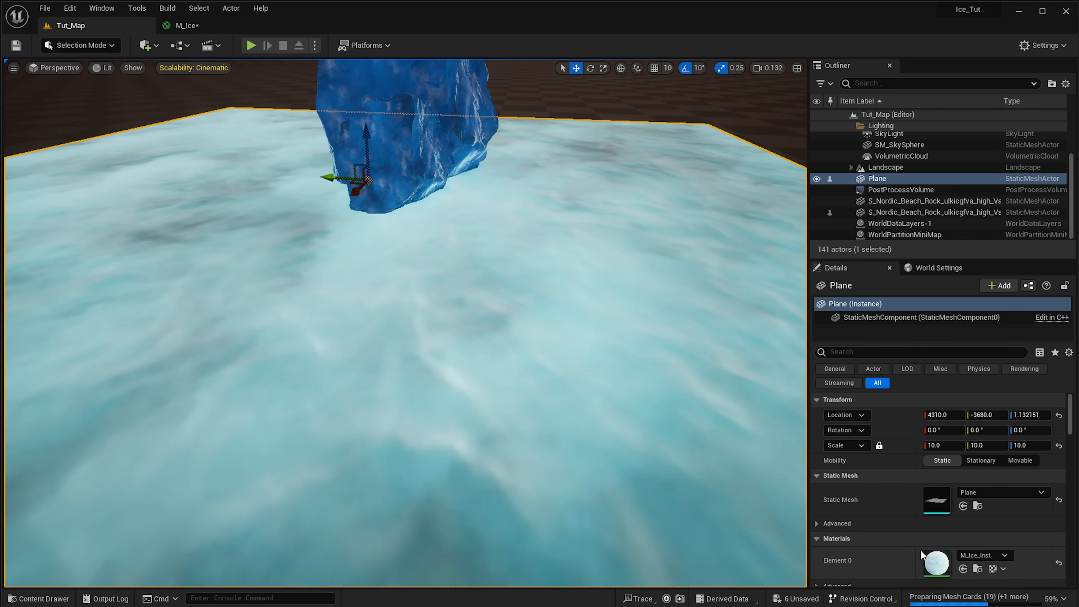
Open M_Ice_Inst in a resized floating window beside the Tut_Map viewport
{"action": "double_click", "coordinate": [937, 563]}
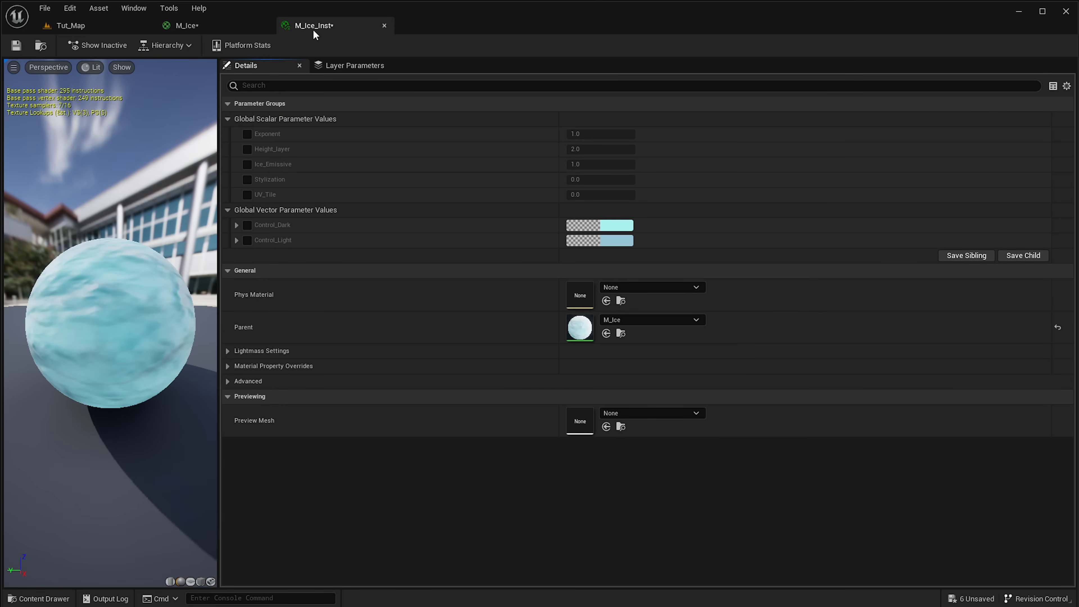
{"action": "left_click_drag", "start_coordinate": [315, 34], "coordinate": [611, 195]}
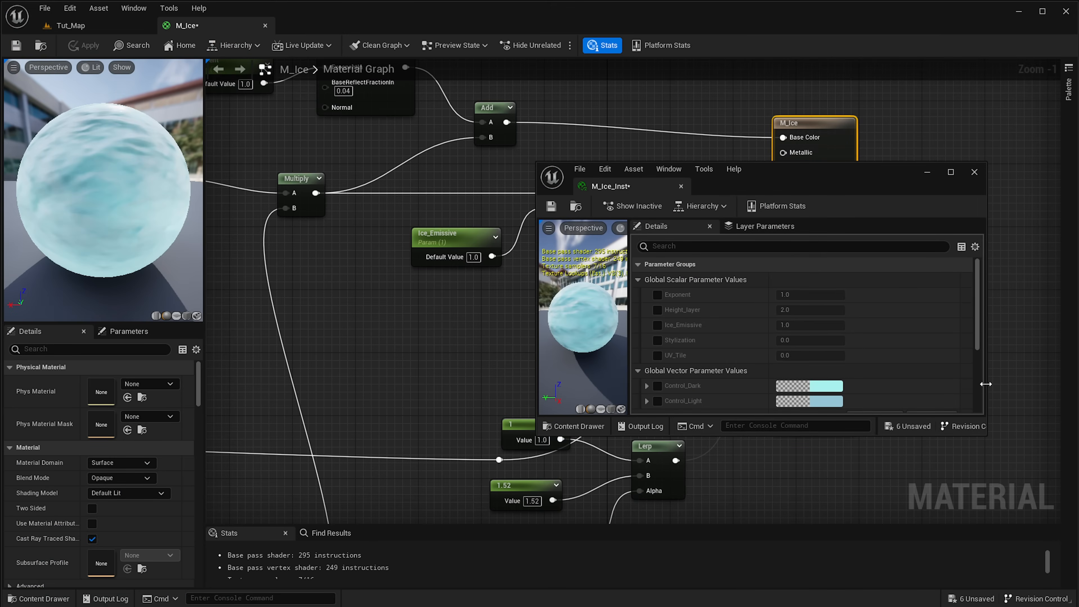
{"action": "left_click_drag", "start_coordinate": [985, 435], "coordinate": [882, 568]}
{"action": "left_click_drag", "start_coordinate": [757, 181], "coordinate": [907, 182]}
{"action": "left_click", "coordinate": [52, 30]}
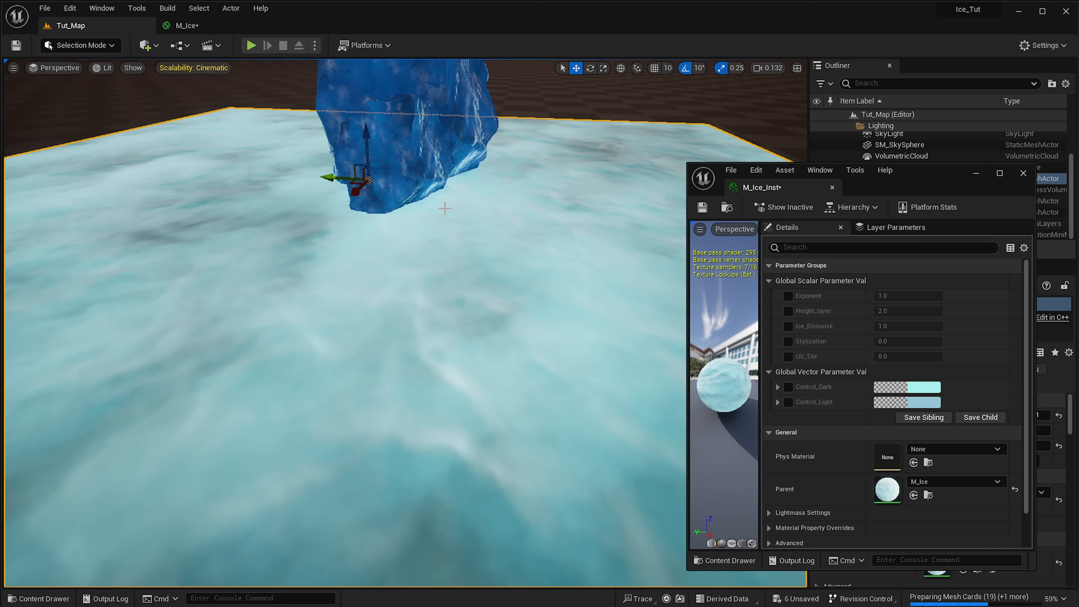
Enable overrides for Exponent, Height_layer, Ice_Emissive, Stylization and UV_Tile in M_Ice_Inst
{"action": "left_click", "coordinate": [789, 295]}
{"action": "left_click", "coordinate": [788, 310]}
{"action": "left_click", "coordinate": [789, 326]}
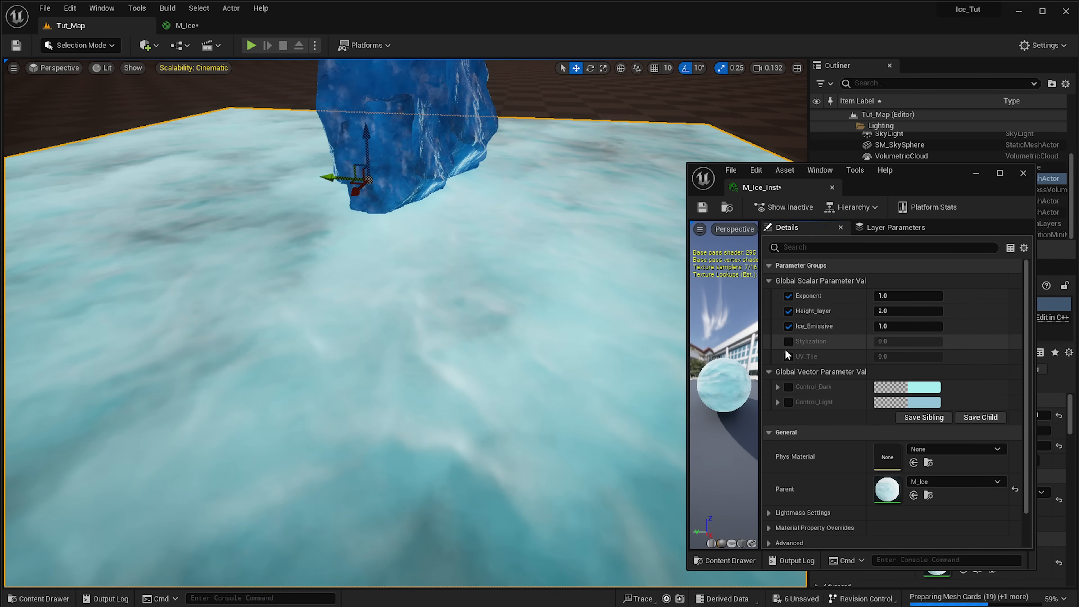
{"action": "left_click", "coordinate": [789, 358]}
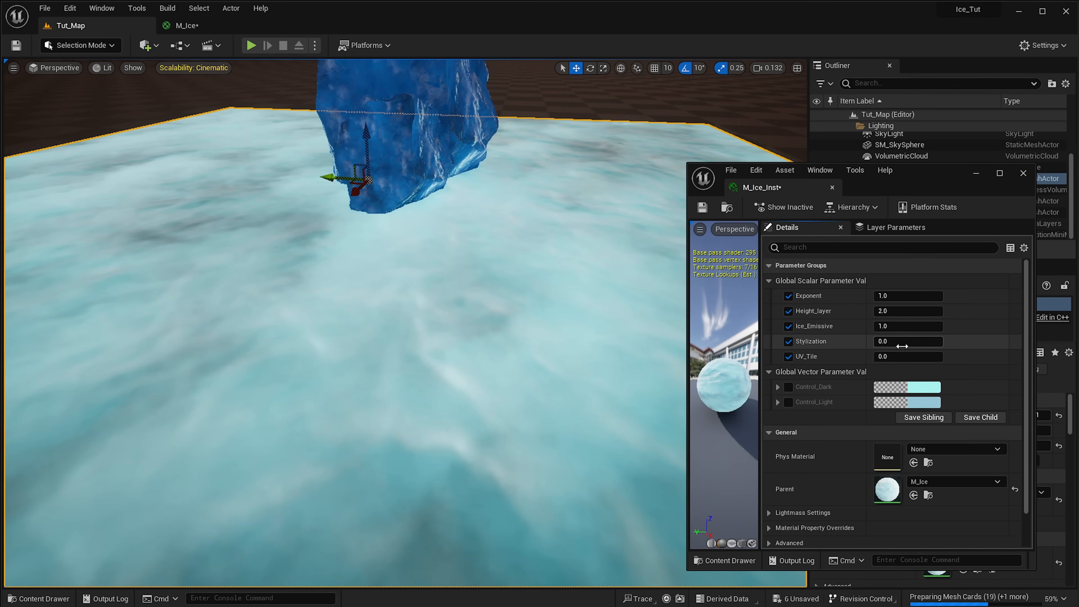
Try different UV_Tile values in M_Ice_Inst, raising it to about 2.18
{"action": "mouse_move", "coordinate": [901, 343]}
{"action": "left_mouse_down"}
{"action": "mouse_move", "coordinate": [914, 344]}
{"action": "mouse_move", "coordinate": [895, 344]}
{"action": "mouse_move", "coordinate": [904, 343]}
{"action": "left_mouse_up"}
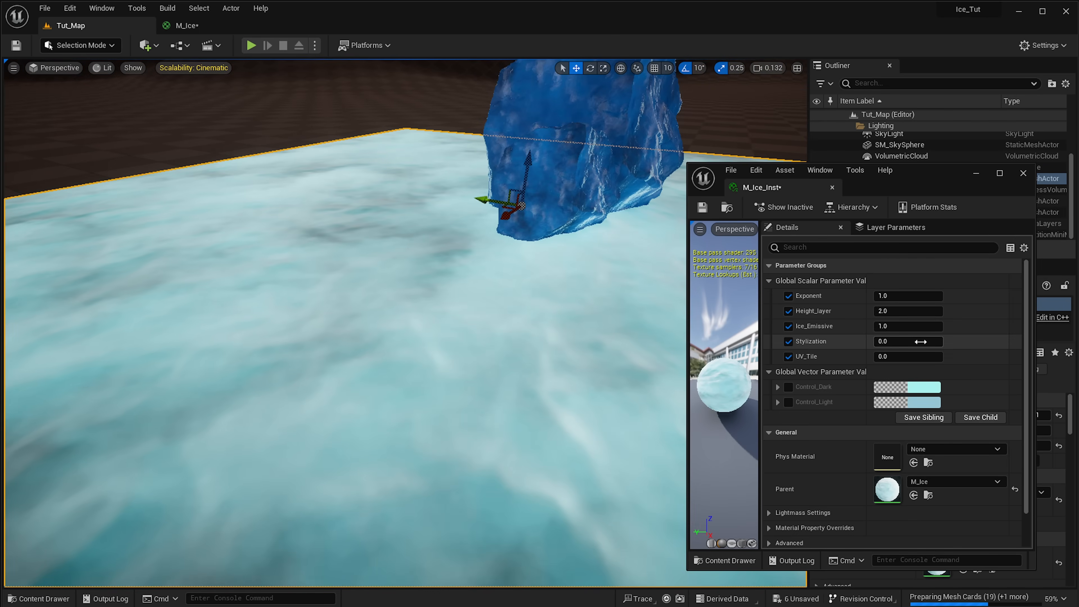
{"action": "mouse_move", "coordinate": [905, 341]}
{"action": "left_mouse_down"}
{"action": "mouse_move", "coordinate": [899, 369]}
{"action": "mouse_move", "coordinate": [908, 357]}
{"action": "left_mouse_up"}
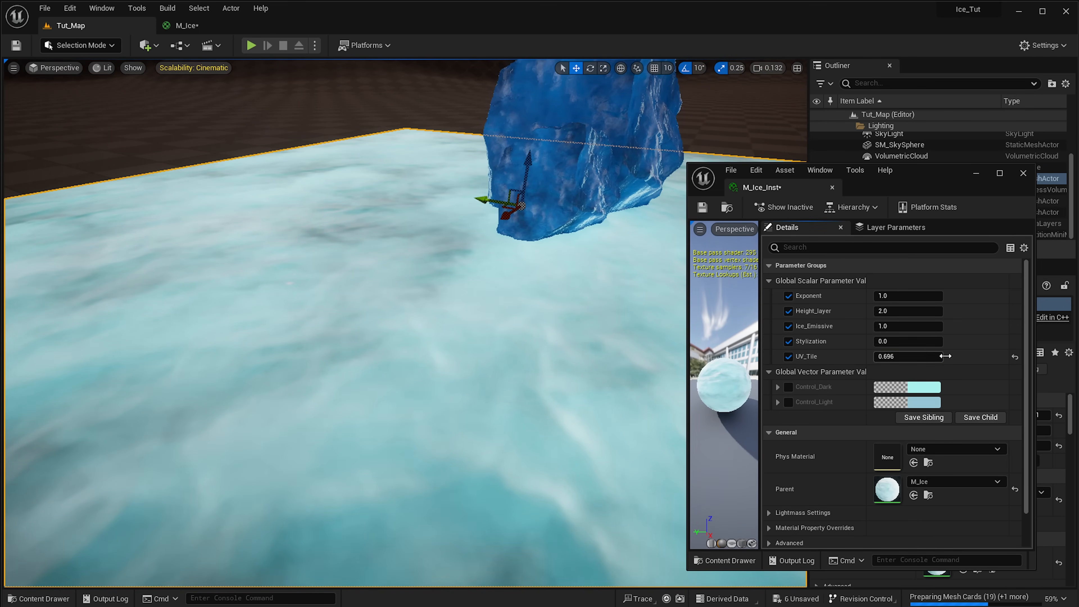
{"action": "left_click", "coordinate": [997, 316]}
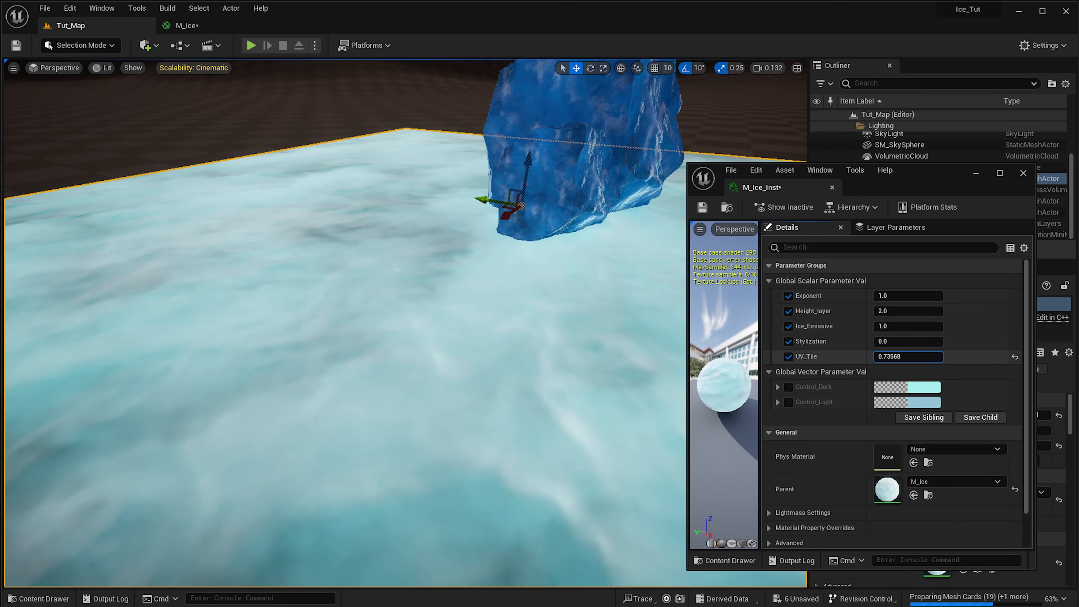
{"action": "left_click_drag", "start_coordinate": [908, 357], "coordinate": [912, 357]}
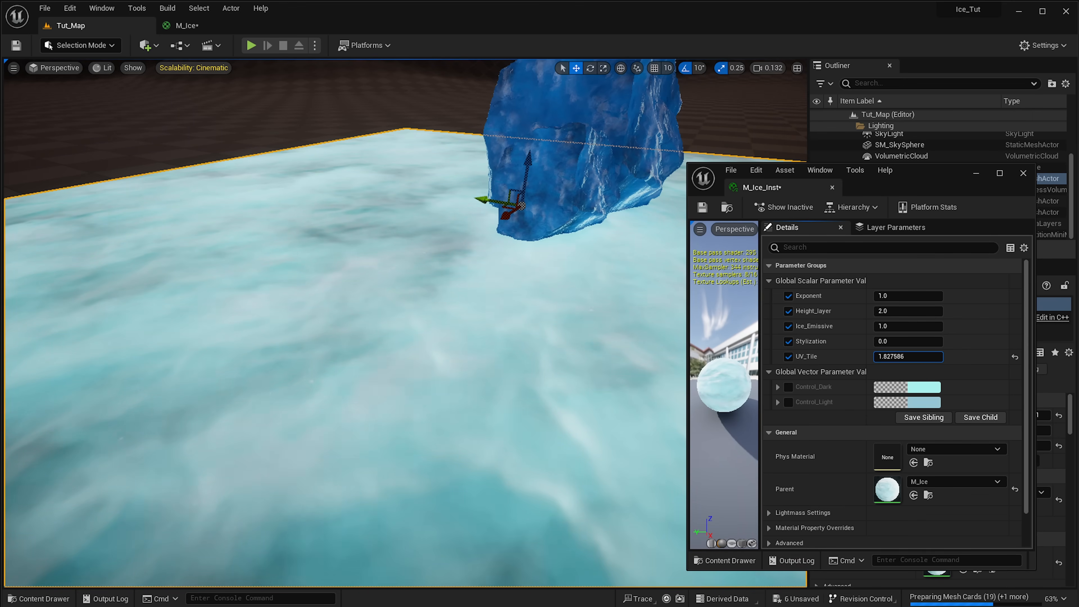
Set Exponent to about 5.73 and Ice_Emissive to about 0.53 in M_Ice_Inst
{"action": "right_click_drag", "start_coordinate": [561, 422], "coordinate": [345, 367]}
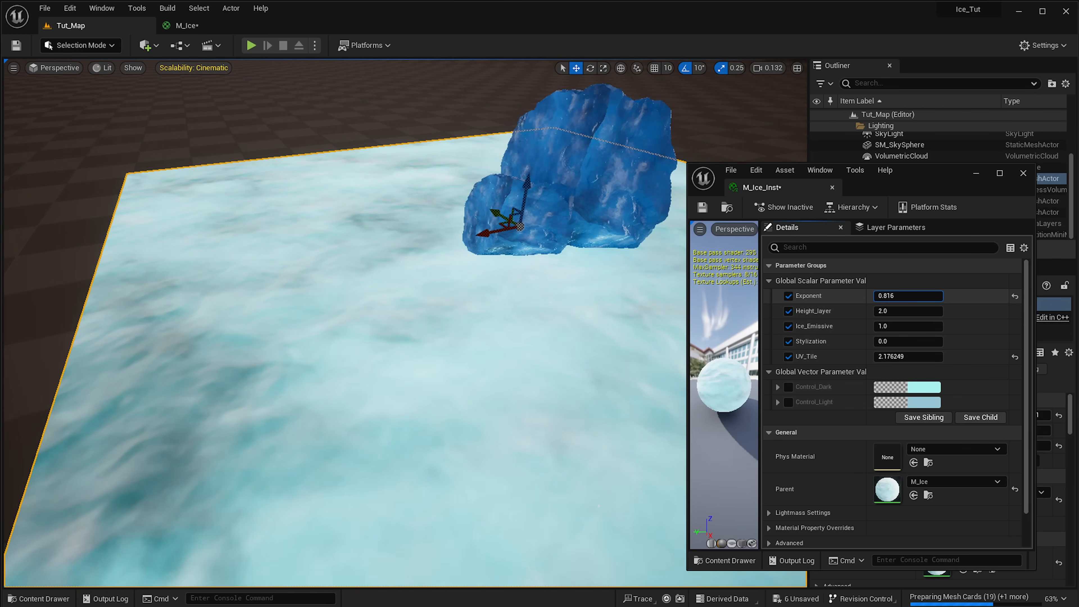
{"action": "left_click_drag", "start_coordinate": [905, 296], "coordinate": [934, 296]}
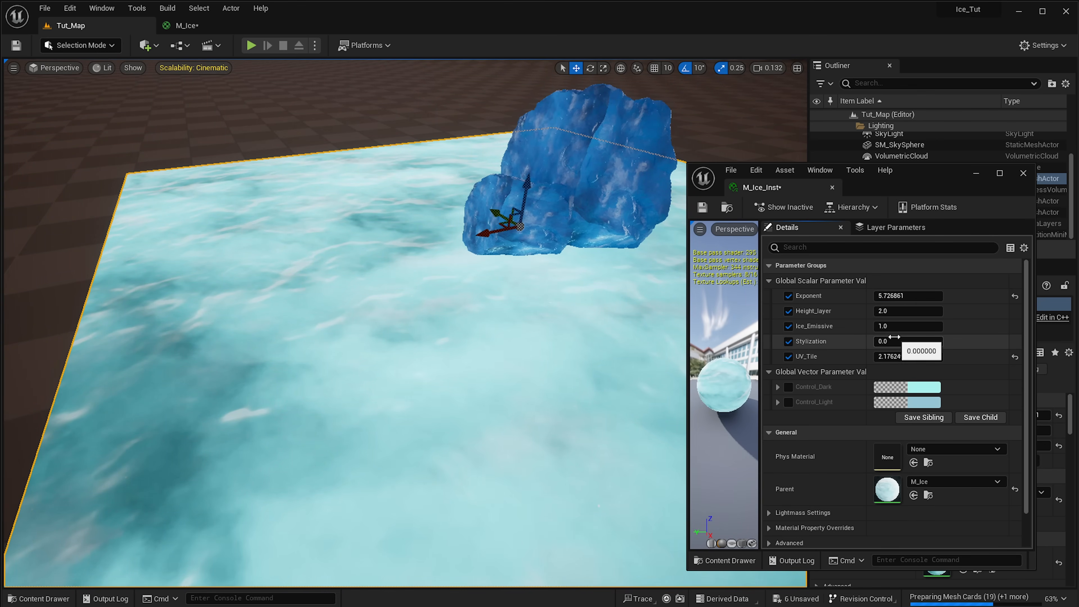
{"action": "left_click_drag", "start_coordinate": [908, 326], "coordinate": [892, 326]}
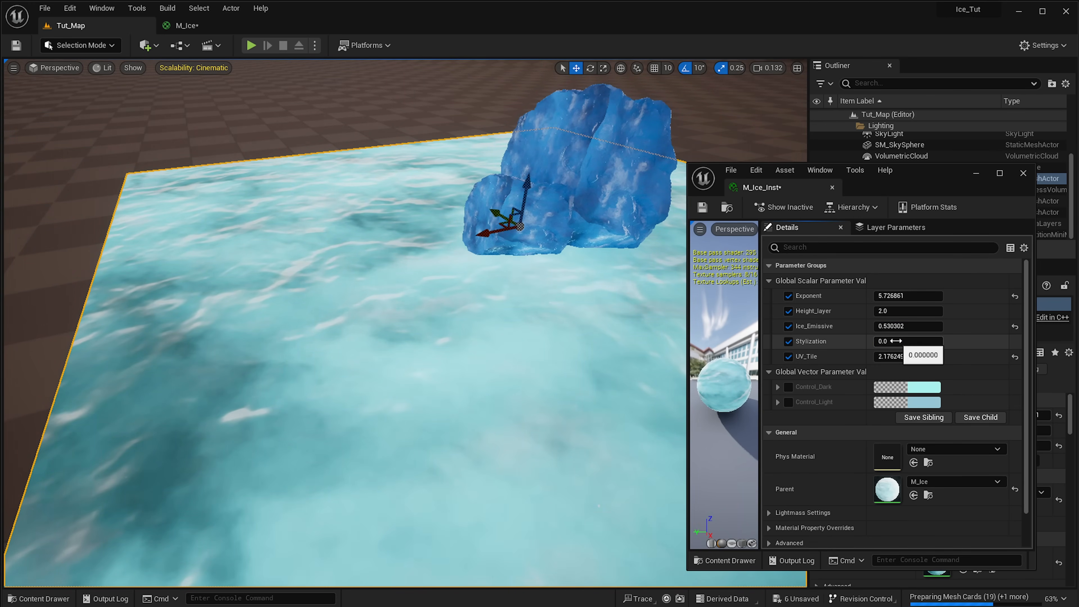
Enable the Control_Dark and Control_Light overrides and change Control_Dark to a darker, deeper blue
{"action": "left_click", "coordinate": [789, 386]}
{"action": "left_click", "coordinate": [789, 402]}
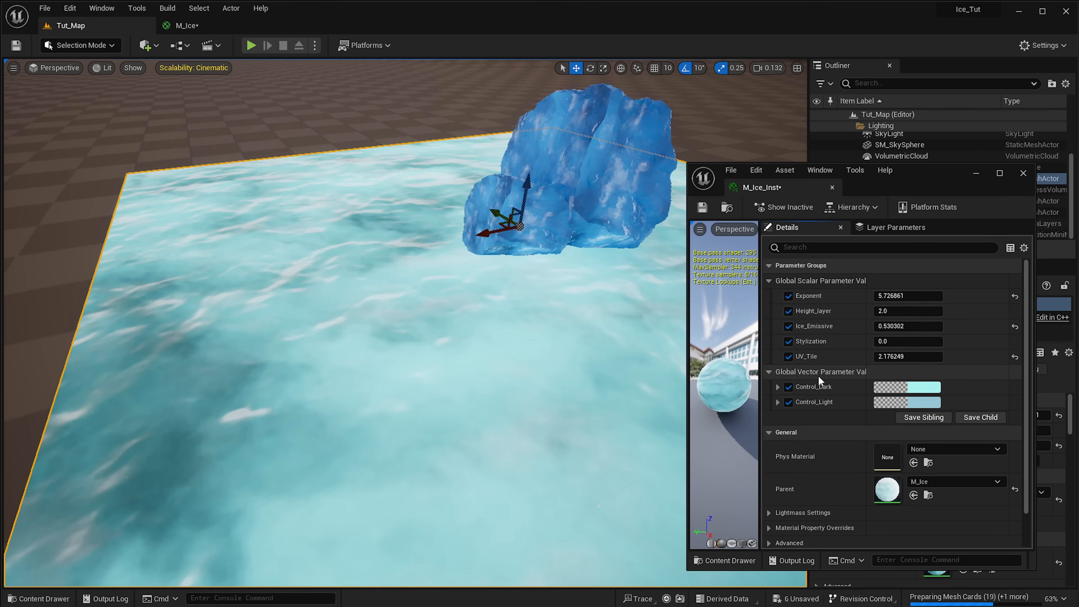
{"action": "left_click", "coordinate": [930, 388]}
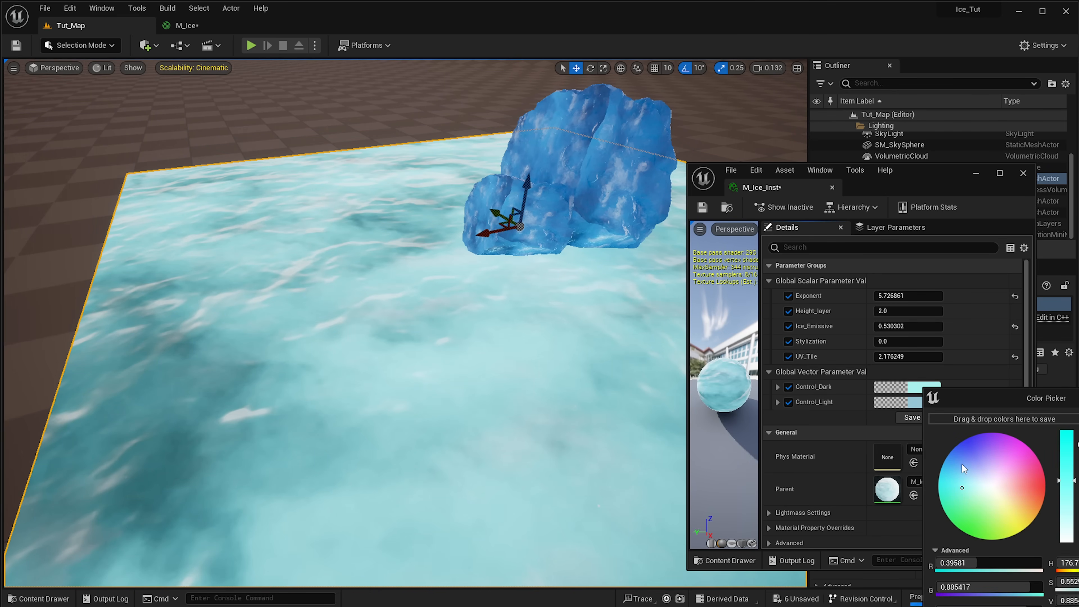
{"action": "left_click", "coordinate": [960, 464]}
{"action": "left_click_drag", "start_coordinate": [1077, 445], "coordinate": [1076, 504]}
{"action": "left_click", "coordinate": [879, 421]}
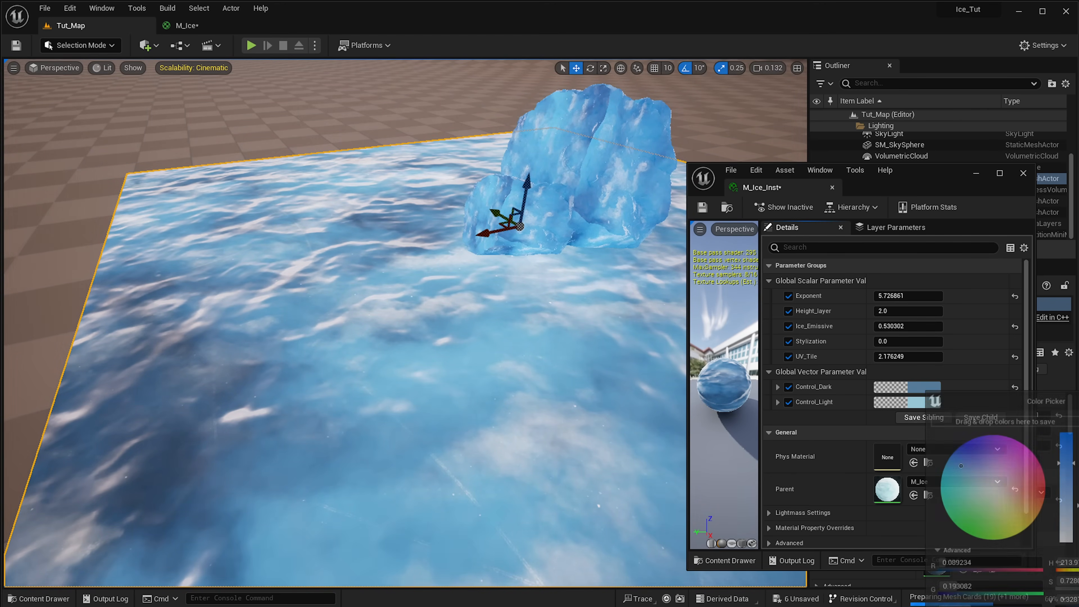
Brighten the Control_Light color to a lighter blue with red about 0.36 and green about 0.66
{"action": "left_click", "coordinate": [922, 402]}
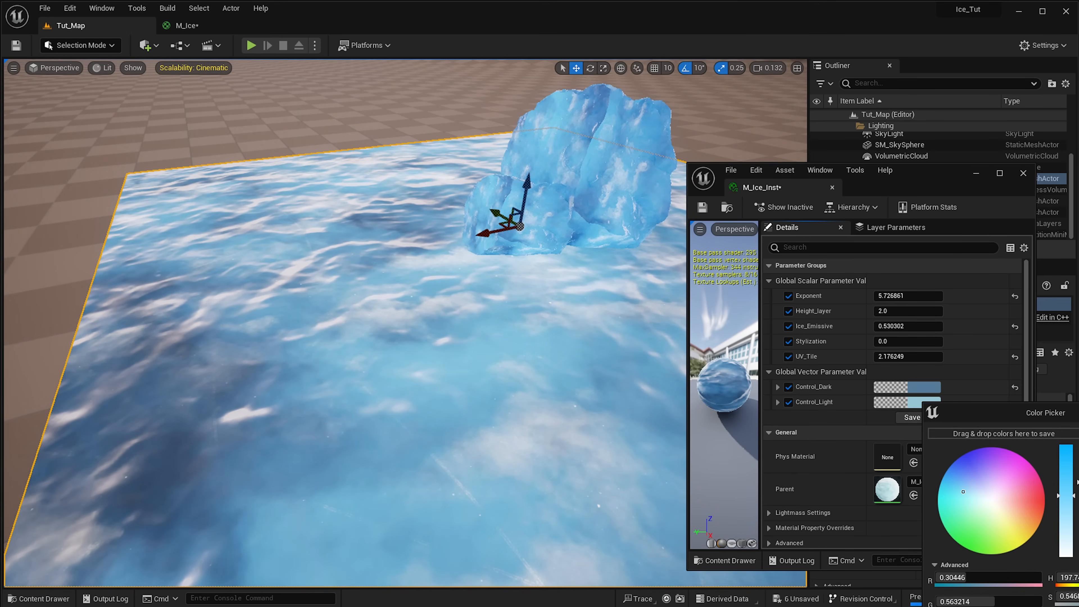
{"action": "mouse_move", "coordinate": [1078, 474]}
{"action": "left_mouse_down"}
{"action": "mouse_move", "coordinate": [1078, 506]}
{"action": "mouse_move", "coordinate": [1078, 468]}
{"action": "left_mouse_up"}
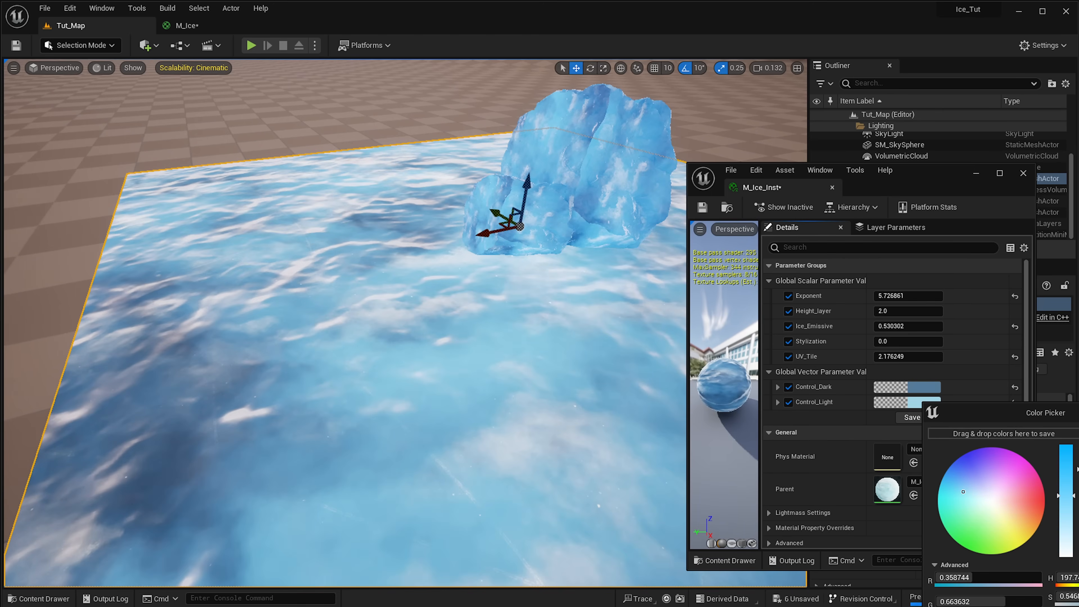
{"action": "key", "text": "Return"}
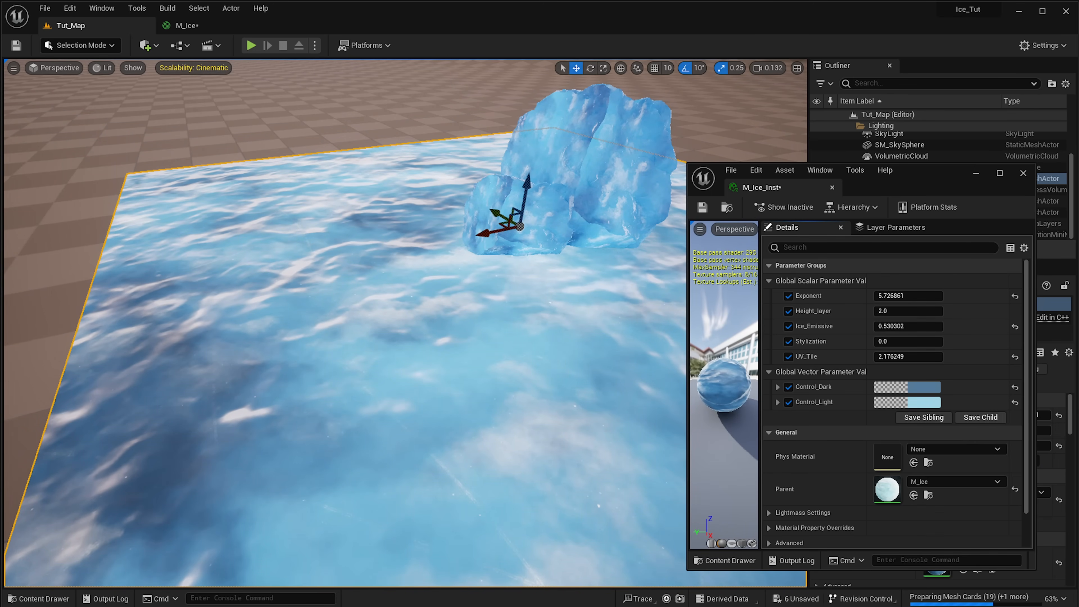
Set UV_Tile to about 2.80 and inspect the ice plane's tiling up close
{"action": "right_click_drag", "start_coordinate": [406, 323], "coordinate": [414, 411]}
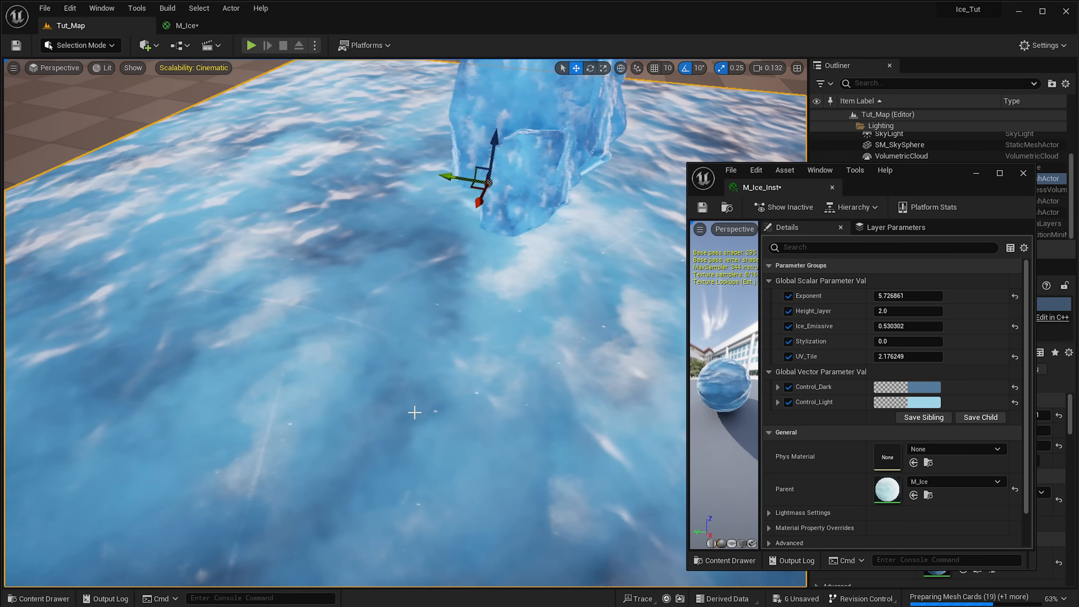
{"action": "left_click_drag", "start_coordinate": [905, 357], "coordinate": [932, 356]}
{"action": "right_click_drag", "start_coordinate": [510, 323], "coordinate": [306, 302]}
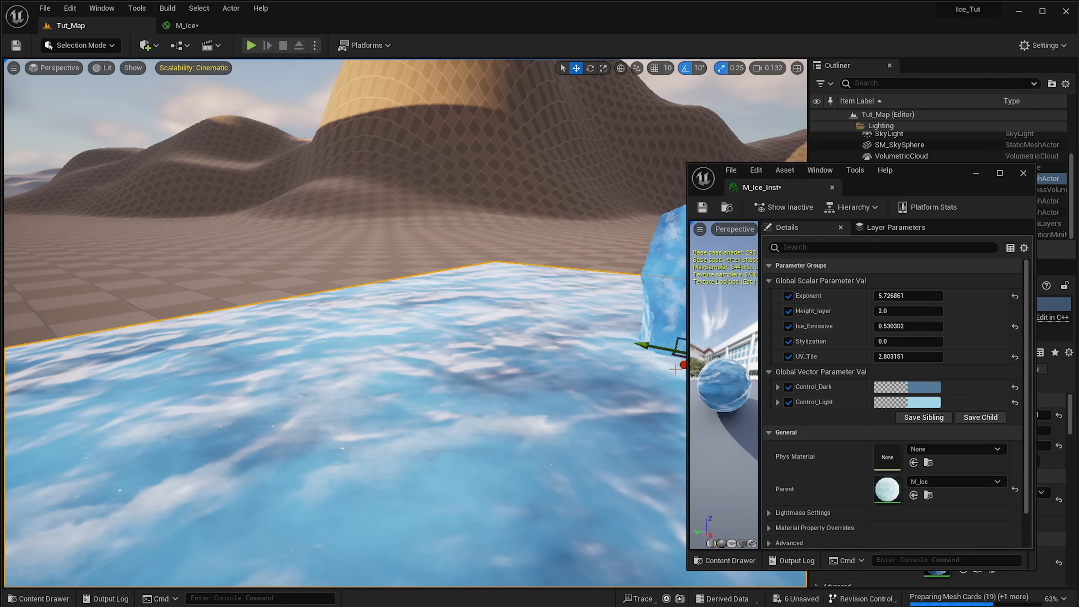
{"action": "right_click_drag", "start_coordinate": [500, 422], "coordinate": [525, 408]}
Close the M_Ice_Inst editor and assign M_Ice_Inst to the two rock meshes on the plane
{"action": "left_click", "coordinate": [410, 336]}
{"action": "right_click_drag", "start_coordinate": [410, 336], "coordinate": [388, 332]}
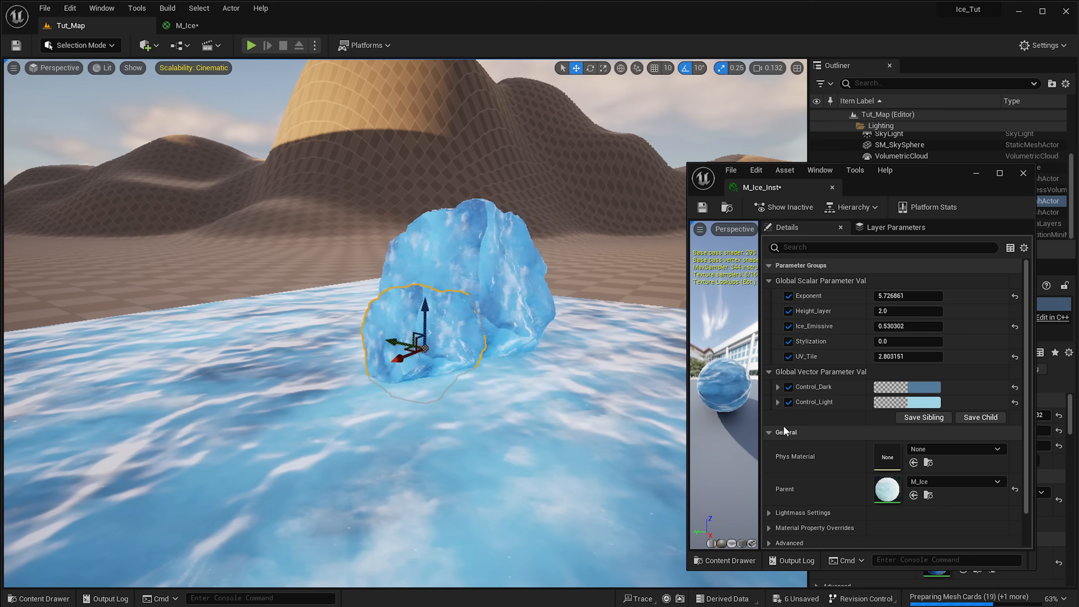
{"action": "left_click", "coordinate": [1023, 173]}
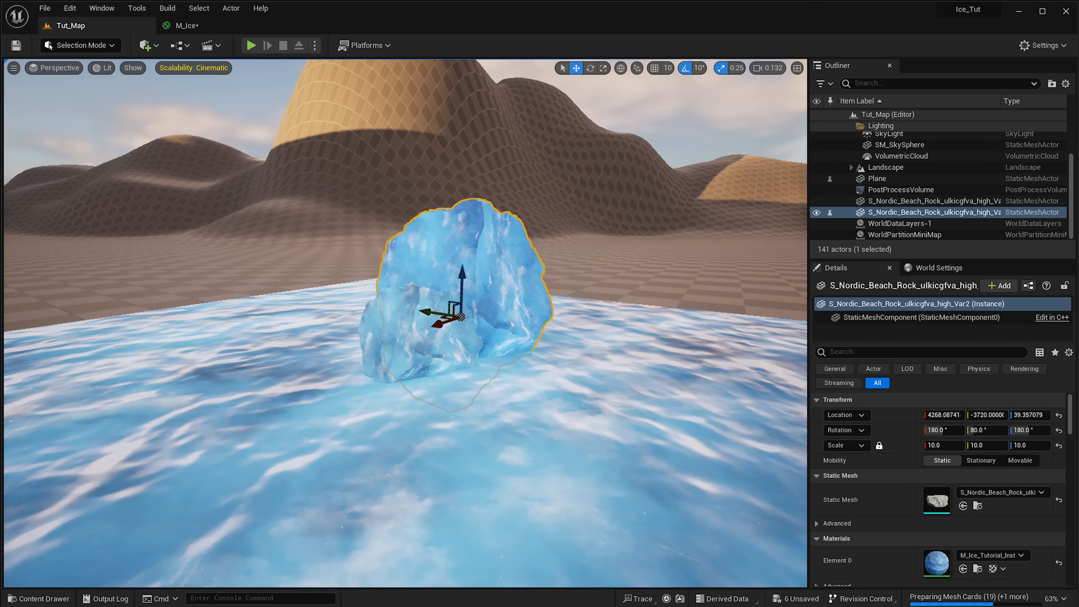
{"action": "left_click", "coordinate": [963, 569]}
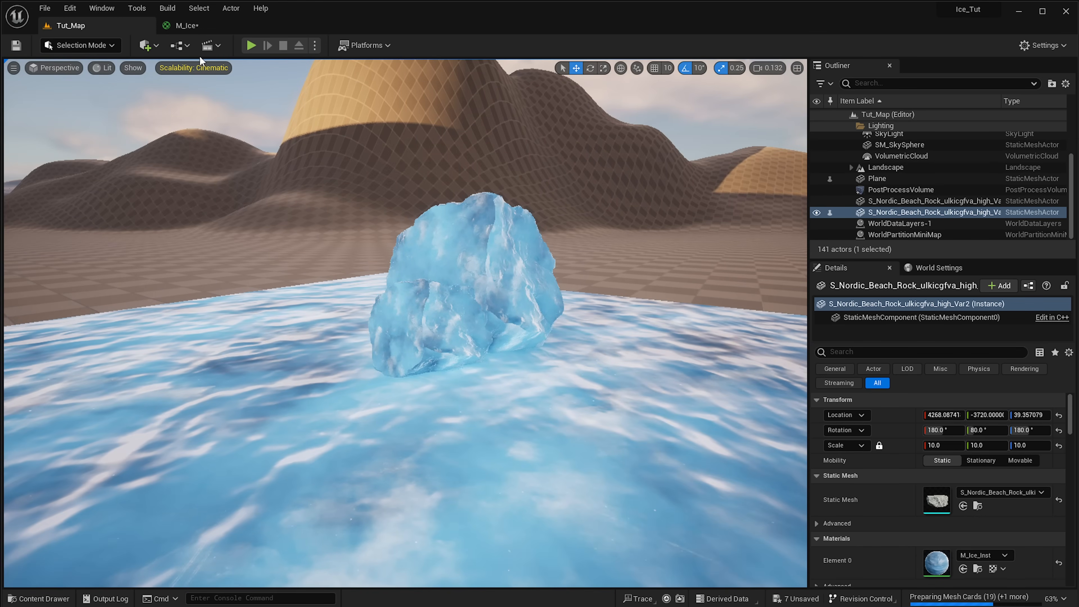
Switch M_Ice to the Translucent blend mode, apply the change, and inspect the ice rocks up close in Tut_Map
{"action": "left_click", "coordinate": [187, 26]}
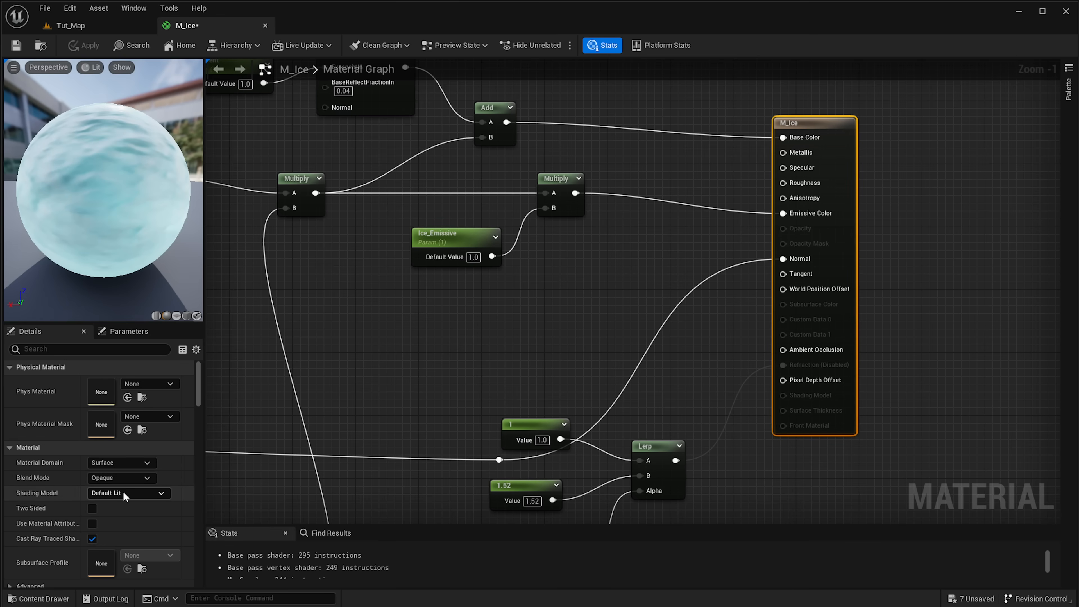
{"action": "left_click", "coordinate": [131, 476]}
{"action": "left_click", "coordinate": [109, 510]}
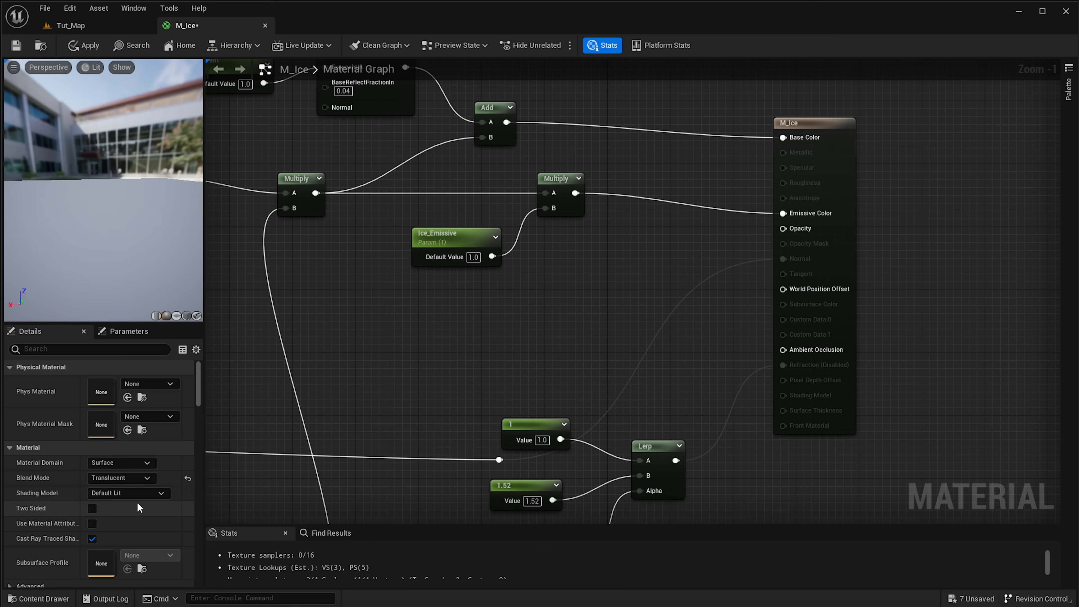
{"action": "left_click", "coordinate": [91, 46]}
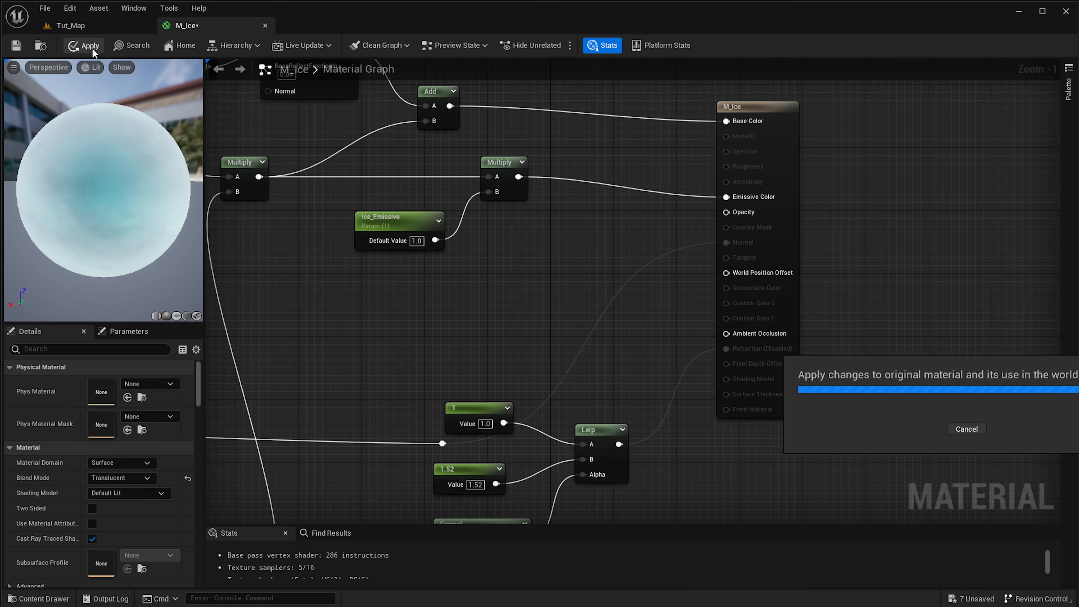
{"action": "left_click", "coordinate": [85, 26]}
{"action": "right_click_drag", "start_coordinate": [405, 323], "coordinate": [529, 321]}
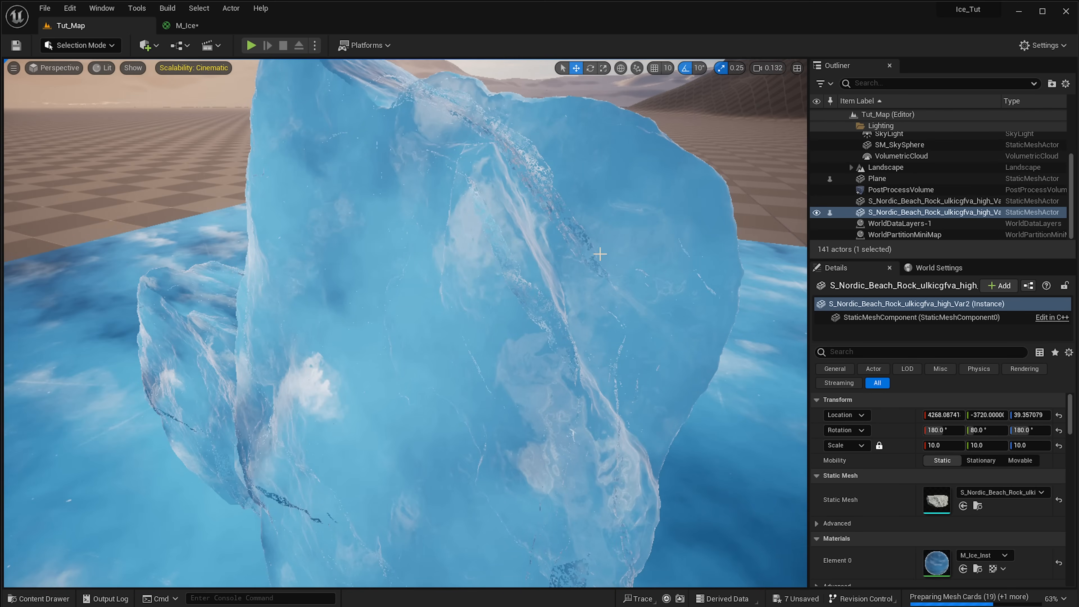
{"action": "right_click_drag", "start_coordinate": [598, 253], "coordinate": [599, 249]}
Hide the Plane in the level and select the larger ice rock for inspection
{"action": "left_click", "coordinate": [551, 434]}
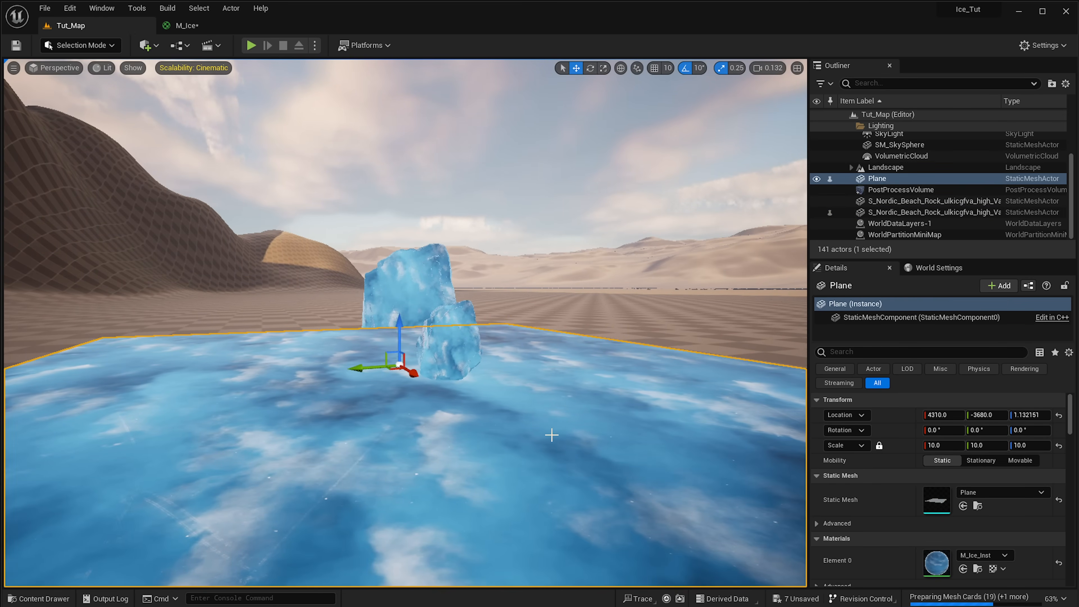
{"action": "left_click", "coordinate": [823, 181]}
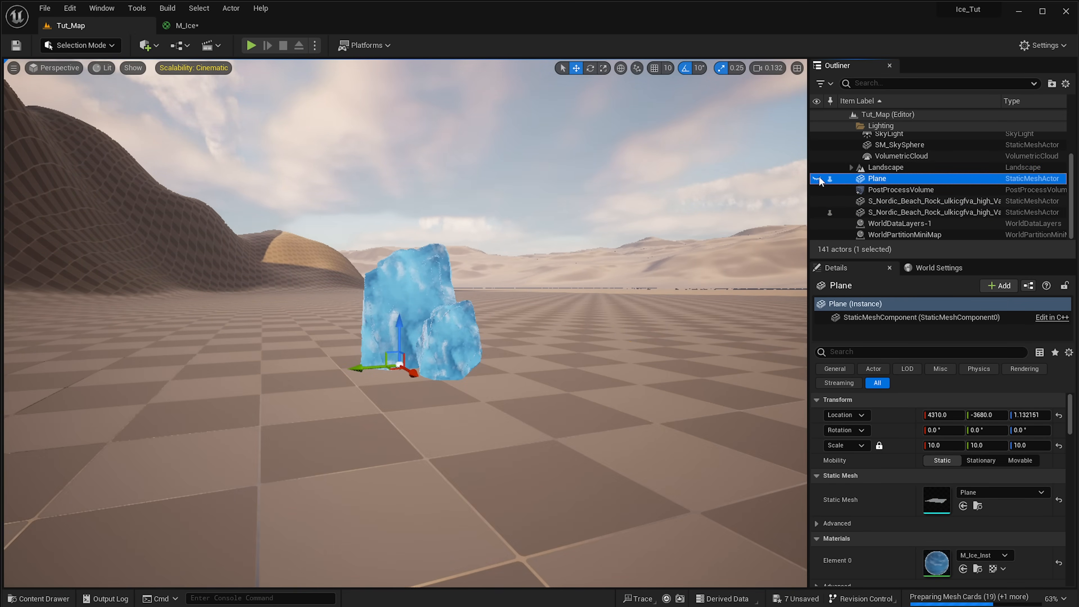
{"action": "right_click_drag", "start_coordinate": [696, 230], "coordinate": [663, 232]}
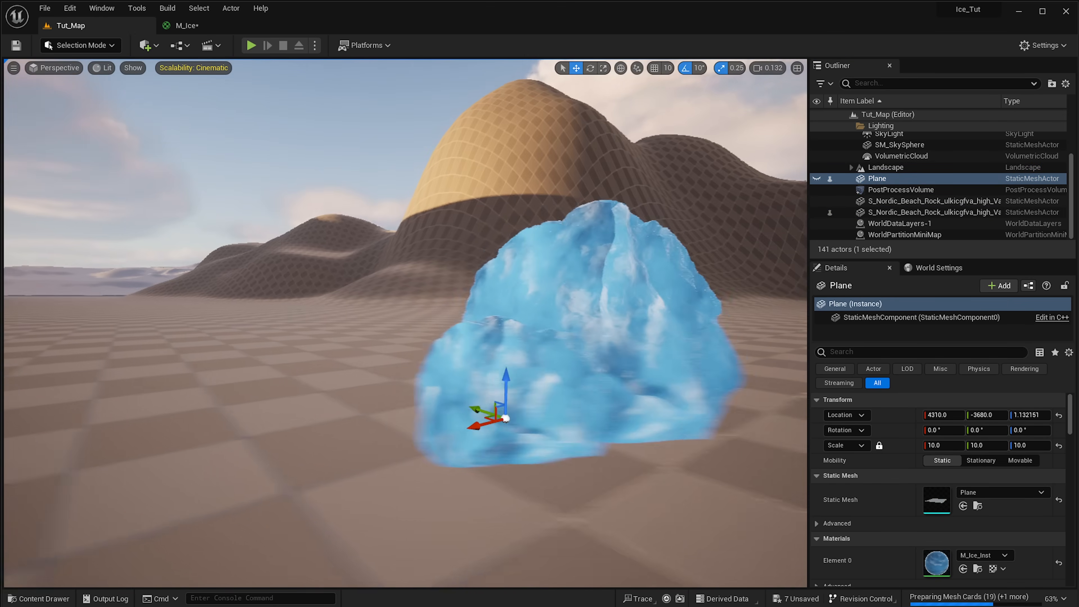
{"action": "right_click_drag", "start_coordinate": [536, 231], "coordinate": [540, 259]}
{"action": "left_click", "coordinate": [418, 259]}
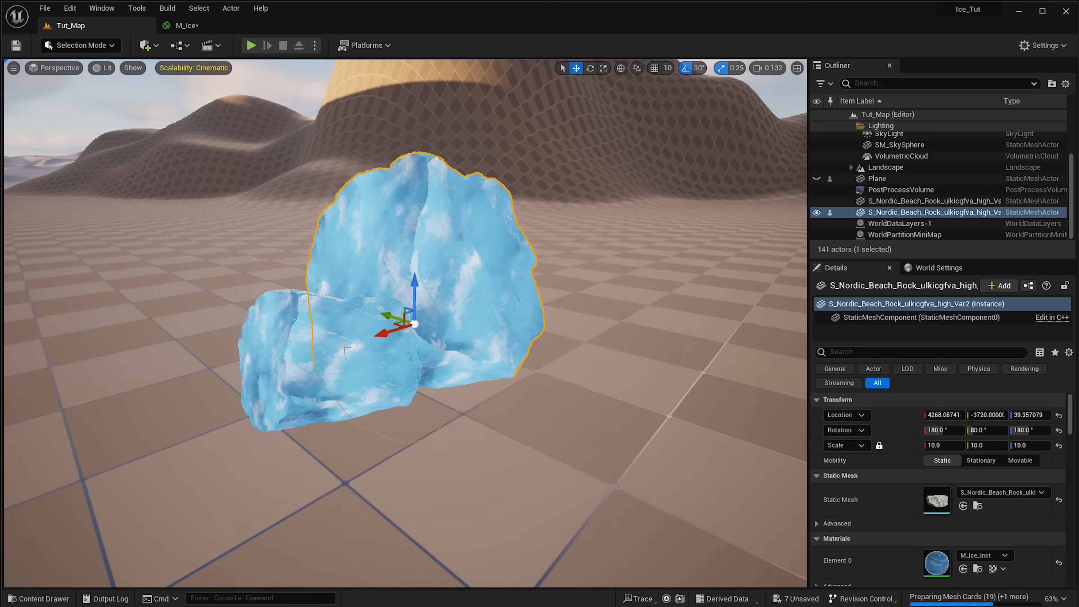
Duplicate the two ice rocks and move the copies forward beside the originals in Tut_Map
{"action": "left_click", "coordinate": [379, 350], "text": "ctrl"}
{"action": "left_click_drag", "start_coordinate": [311, 381], "coordinate": [409, 351], "text": "alt"}
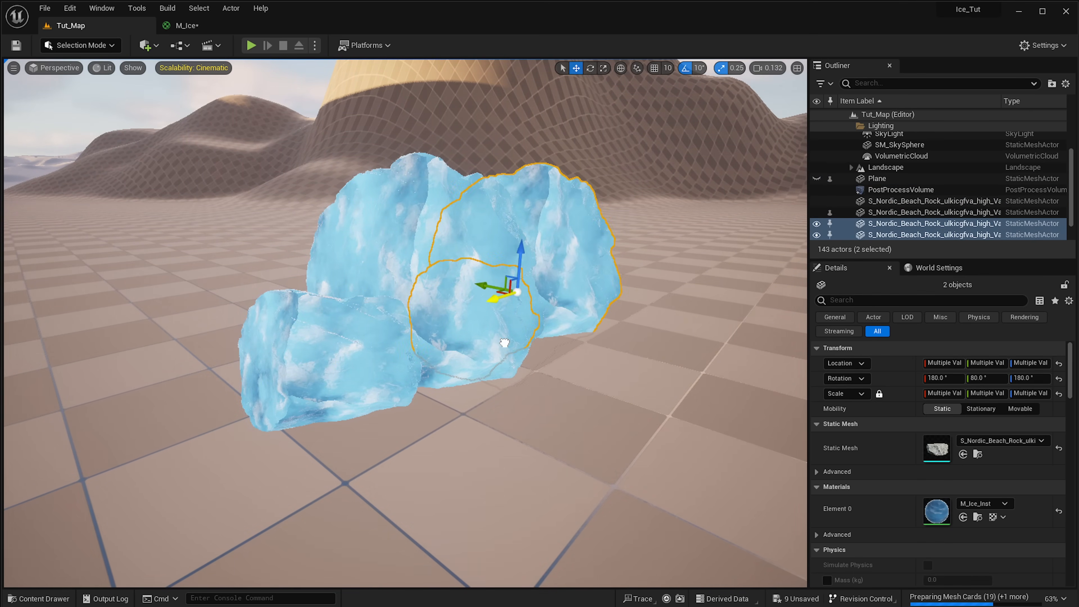
{"action": "left_click_drag", "start_coordinate": [514, 293], "coordinate": [558, 372]}
{"action": "key", "text": "w"}
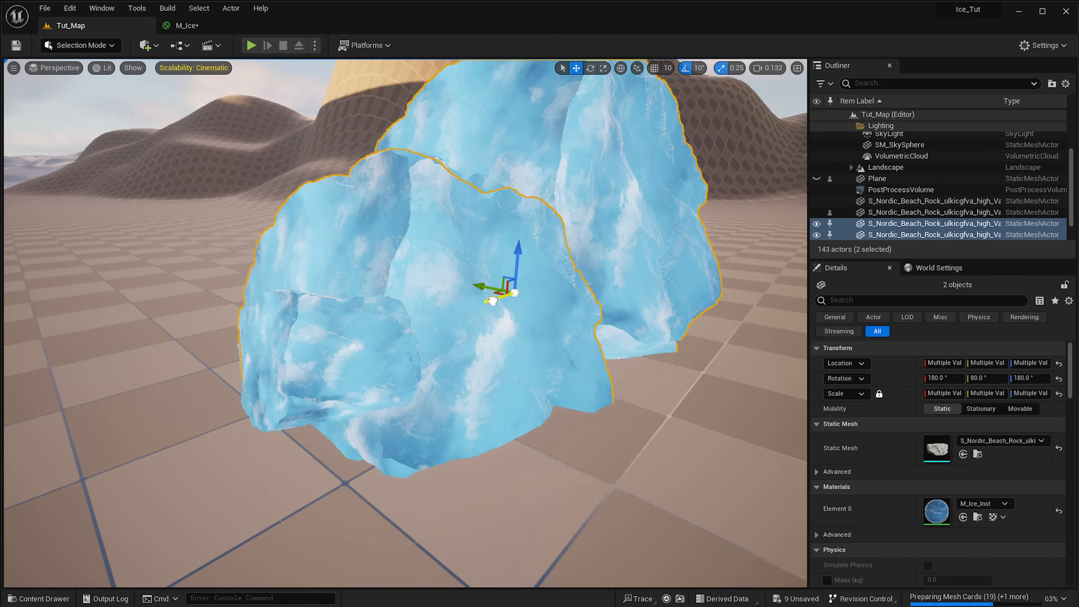
{"action": "left_click_drag", "start_coordinate": [493, 300], "coordinate": [550, 281]}
{"action": "key", "text": "g"}
{"action": "right_click_drag", "start_coordinate": [679, 397], "coordinate": [596, 379]}
{"action": "key", "text": "d"}
{"action": "key", "text": "a"}
{"action": "key", "text": "d"}
{"action": "key", "text": "a"}
{"action": "key", "text": "s"}
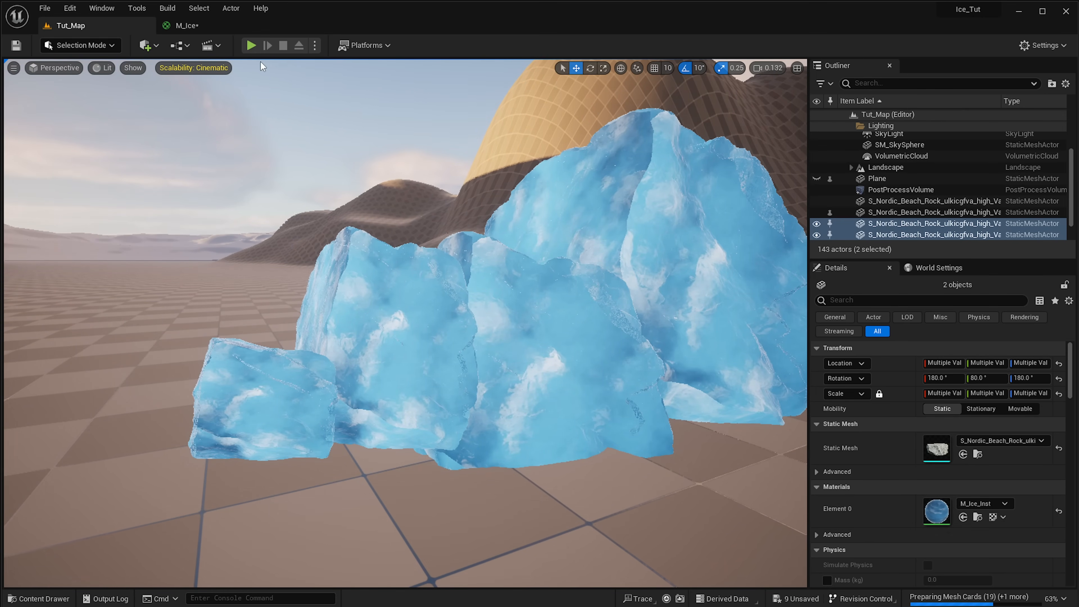
Set the Shading Model of the M_Ice material to Subsurface Profile
{"action": "left_click", "coordinate": [213, 31]}
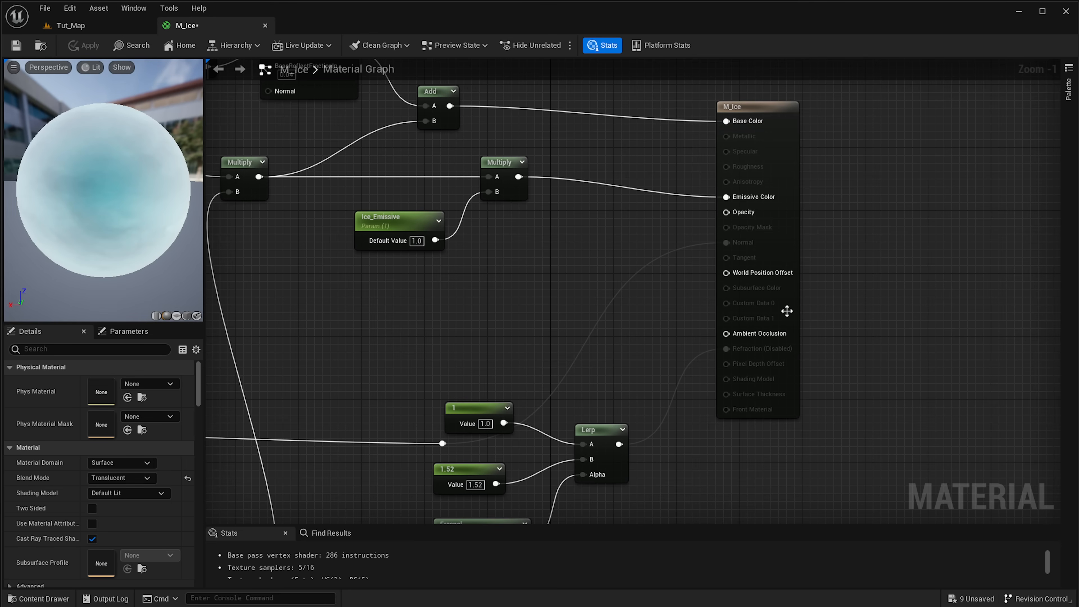
{"action": "left_click", "coordinate": [787, 310]}
{"action": "right_click_drag", "start_coordinate": [733, 375], "coordinate": [762, 344]}
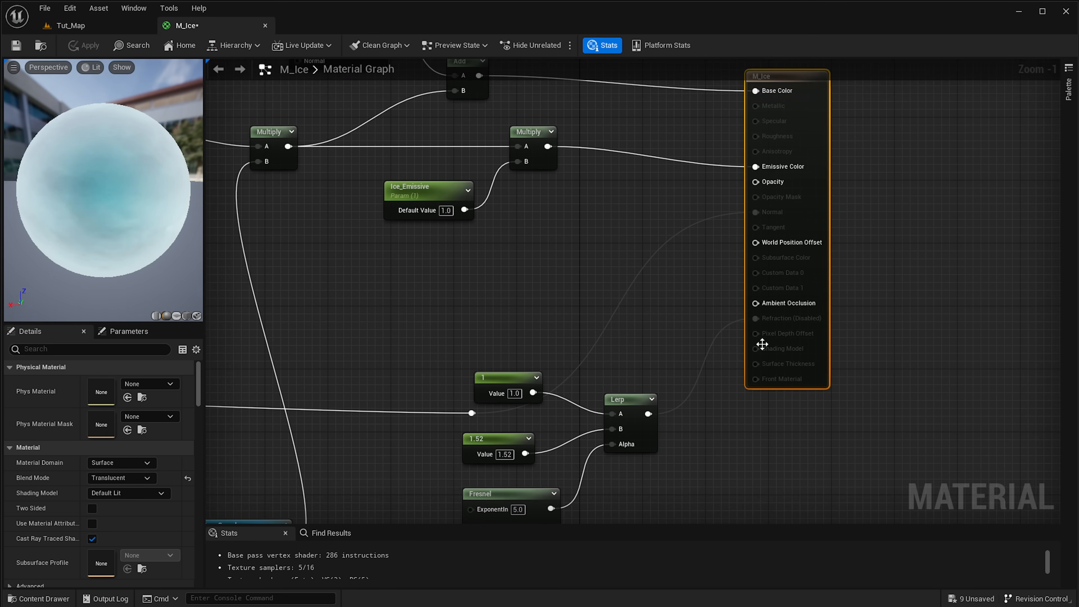
{"action": "scroll", "coordinate": [693, 383], "scroll_direction": "up", "scroll_amount": 1}
{"action": "right_click_drag", "start_coordinate": [875, 328], "coordinate": [785, 381]}
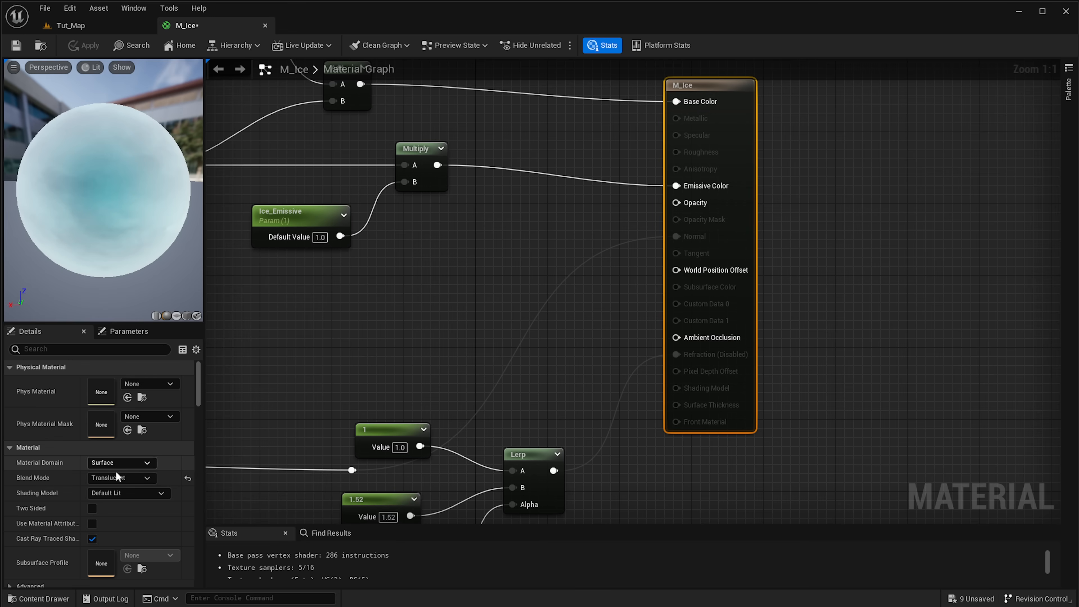
{"action": "left_click", "coordinate": [129, 491]}
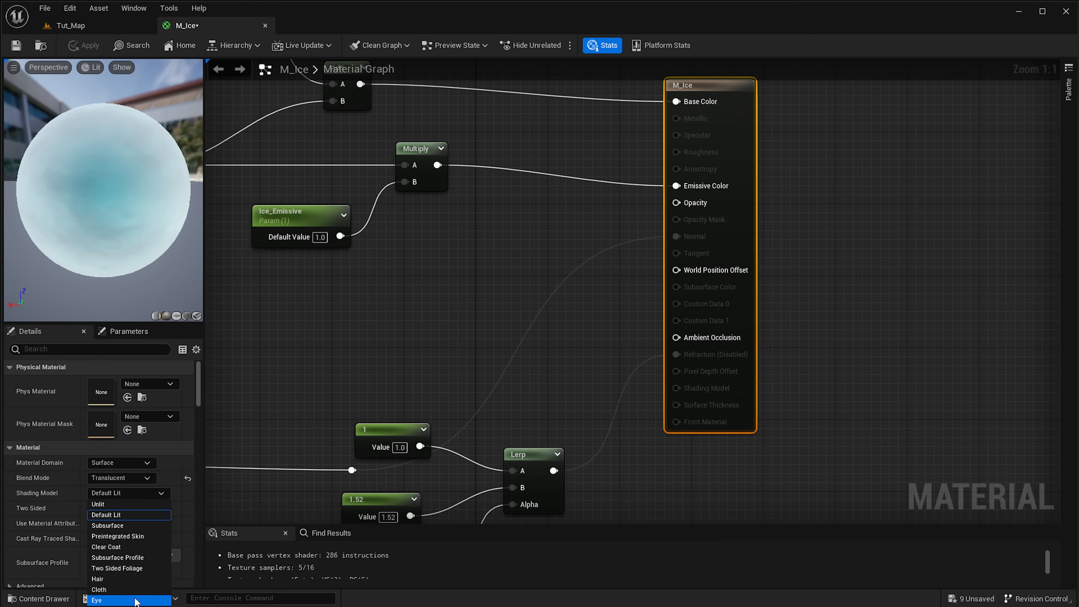
{"action": "left_click", "coordinate": [136, 558]}
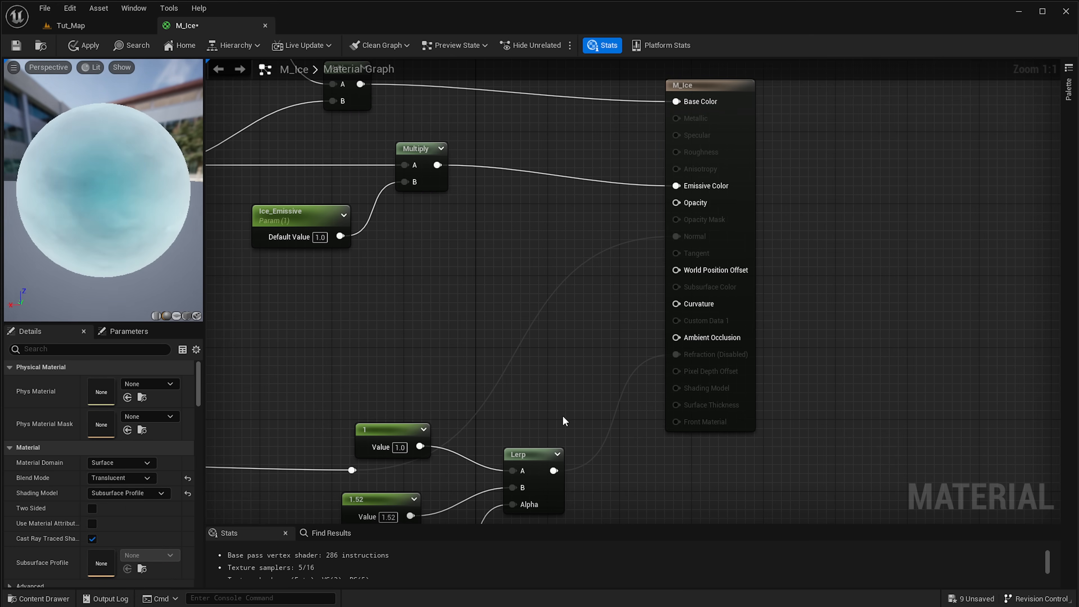
{"action": "right_click_drag", "start_coordinate": [565, 384], "coordinate": [589, 364]}
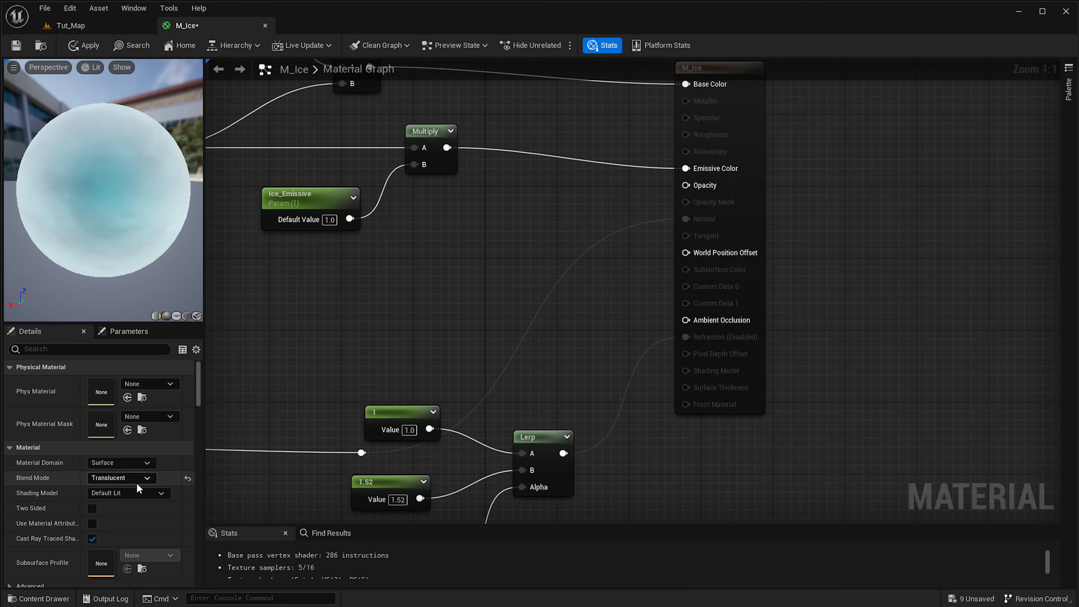
{"action": "left_click", "coordinate": [138, 493]}
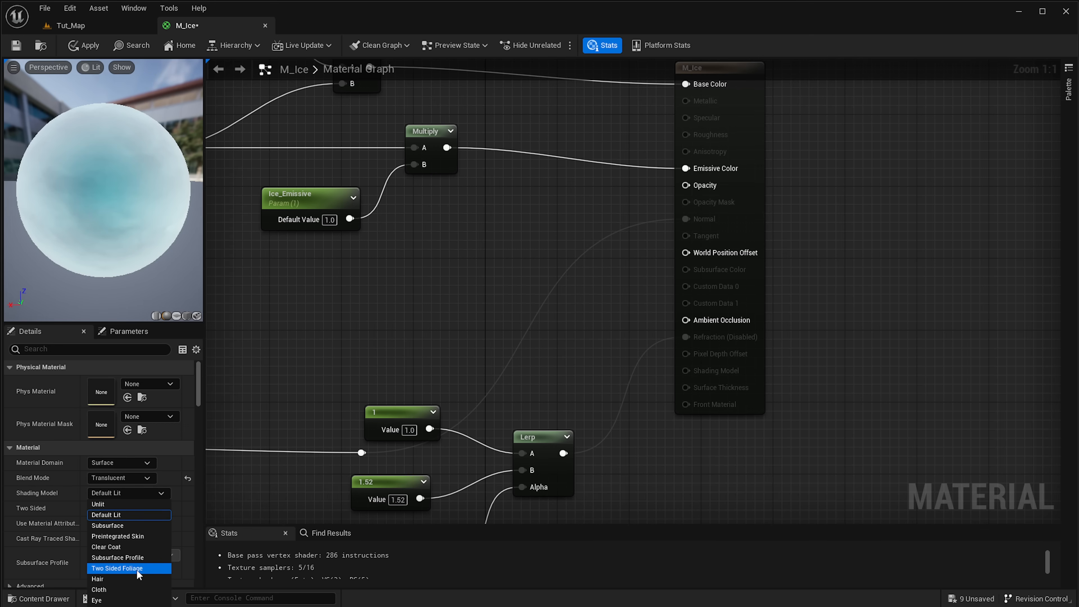
{"action": "left_click", "coordinate": [142, 558]}
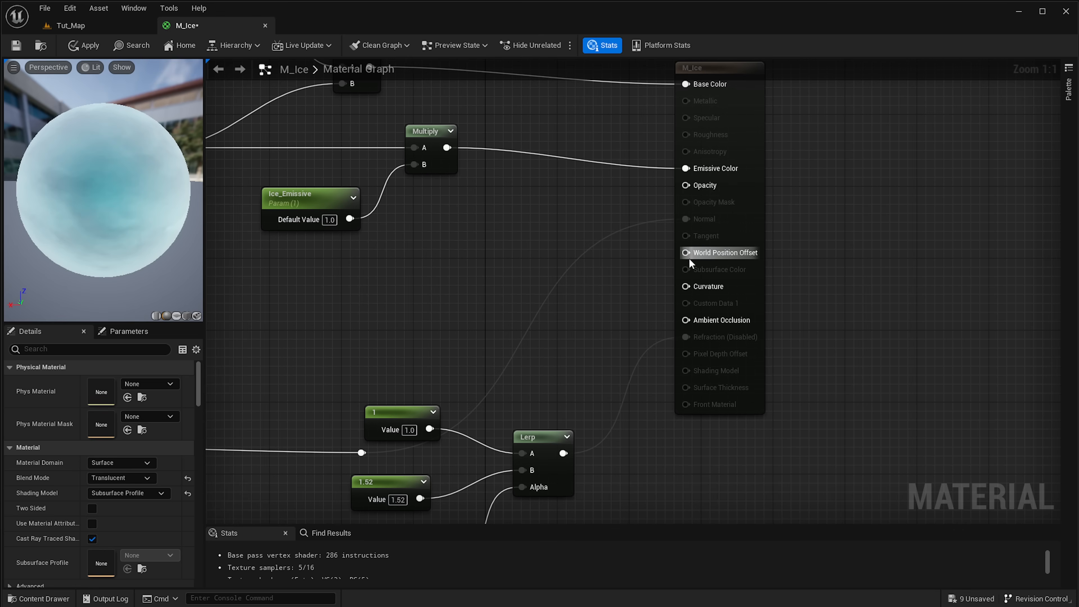
{"action": "right_click_drag", "start_coordinate": [634, 253], "coordinate": [671, 249]}
{"action": "left_click", "coordinate": [766, 231]}
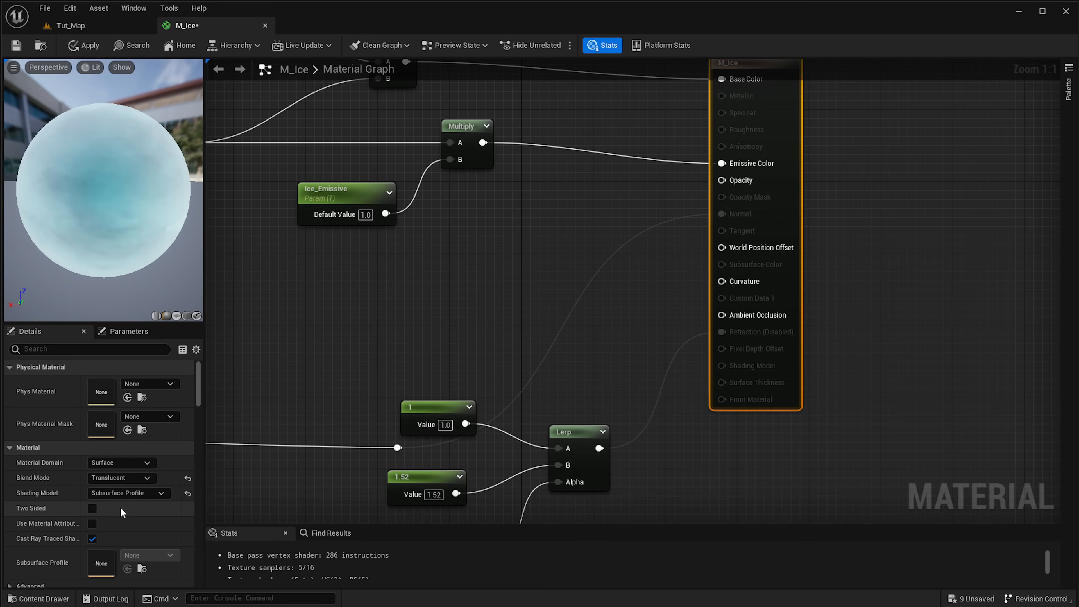
{"action": "scroll", "coordinate": [124, 498], "scroll_direction": "down", "scroll_amount": 3}
{"action": "scroll", "coordinate": [124, 498], "scroll_direction": "up", "scroll_amount": 3}
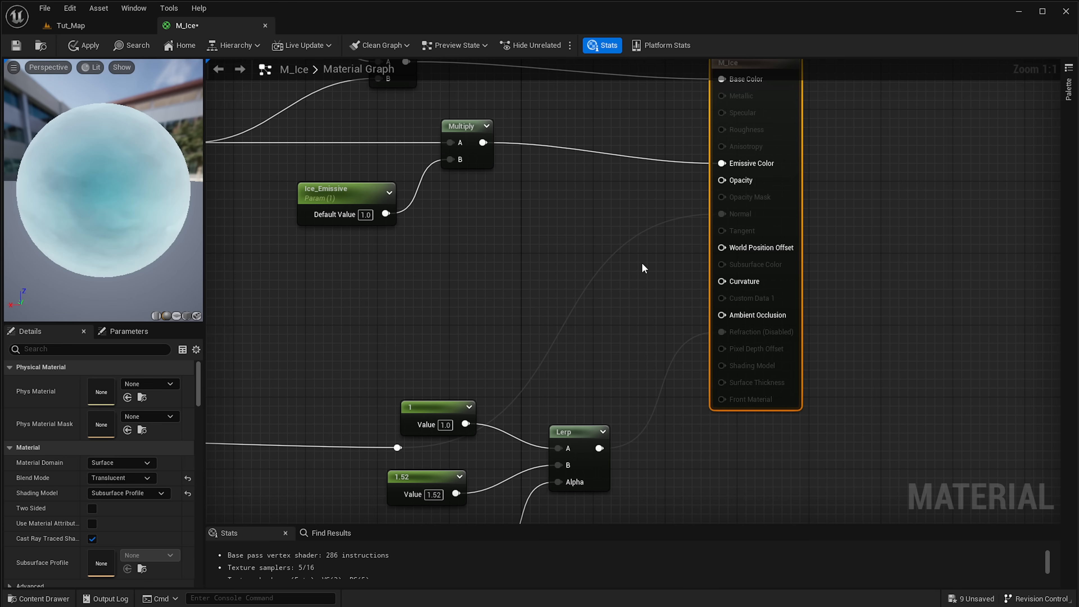
{"action": "left_click", "coordinate": [147, 477]}
{"action": "left_click", "coordinate": [138, 493]}
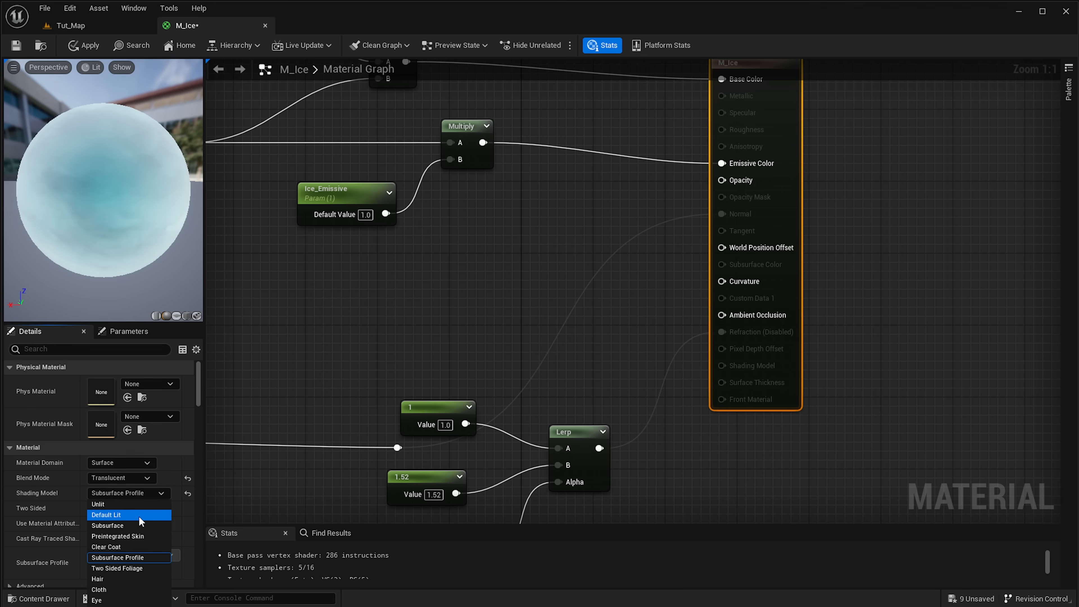
{"action": "left_click", "coordinate": [257, 467]}
Set M_Ice's Refraction Method to Index Of Refraction and apply the change
{"action": "scroll", "coordinate": [204, 435], "scroll_direction": "down", "scroll_amount": 5}
{"action": "scroll", "coordinate": [190, 540], "scroll_direction": "down", "scroll_amount": 10}
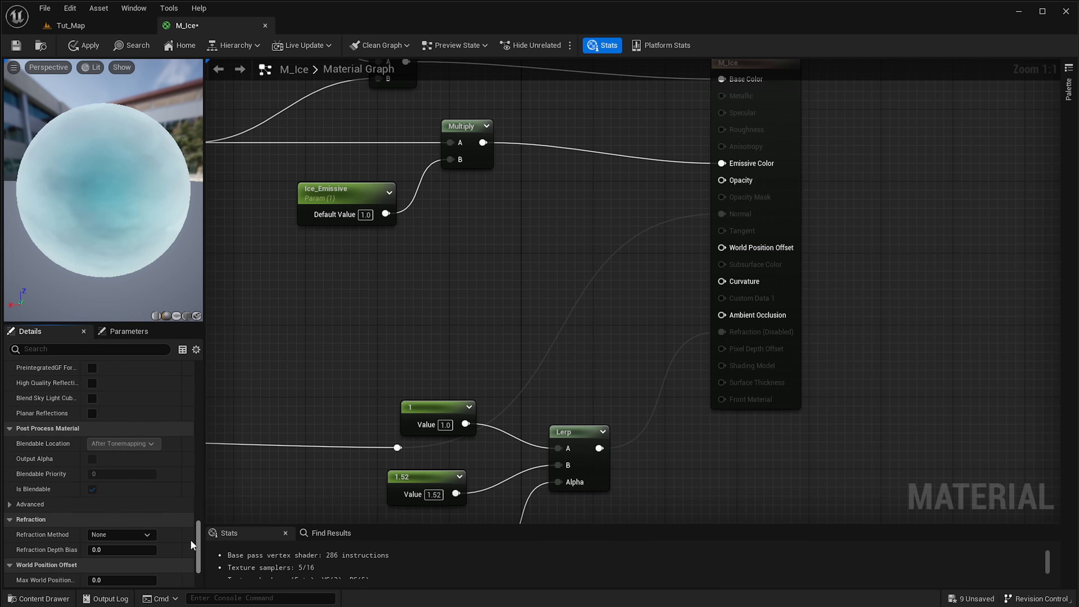
{"action": "left_click", "coordinate": [106, 445]}
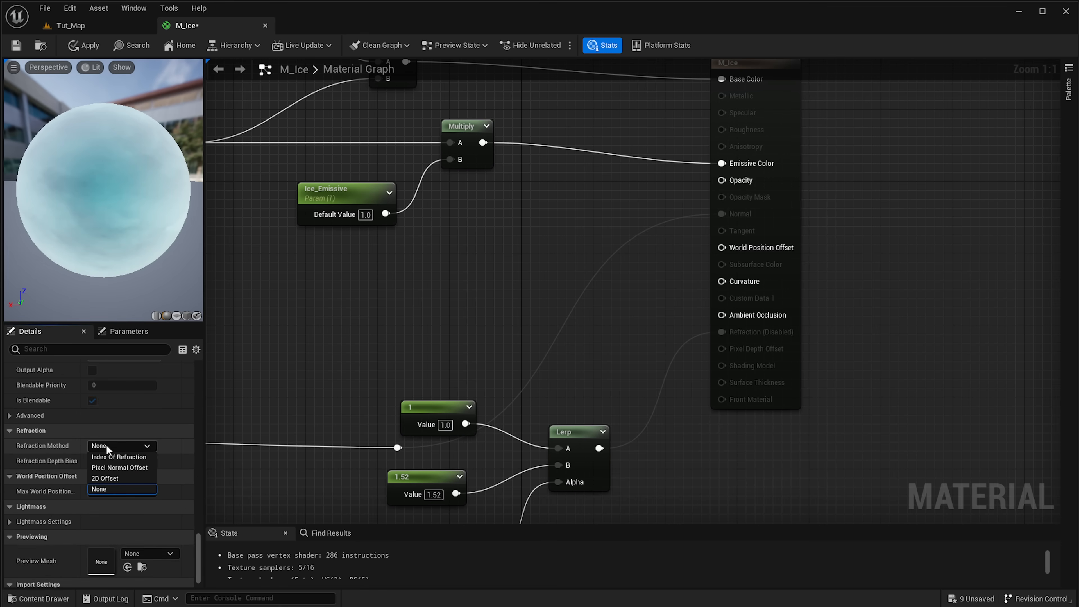
{"action": "left_click", "coordinate": [118, 457]}
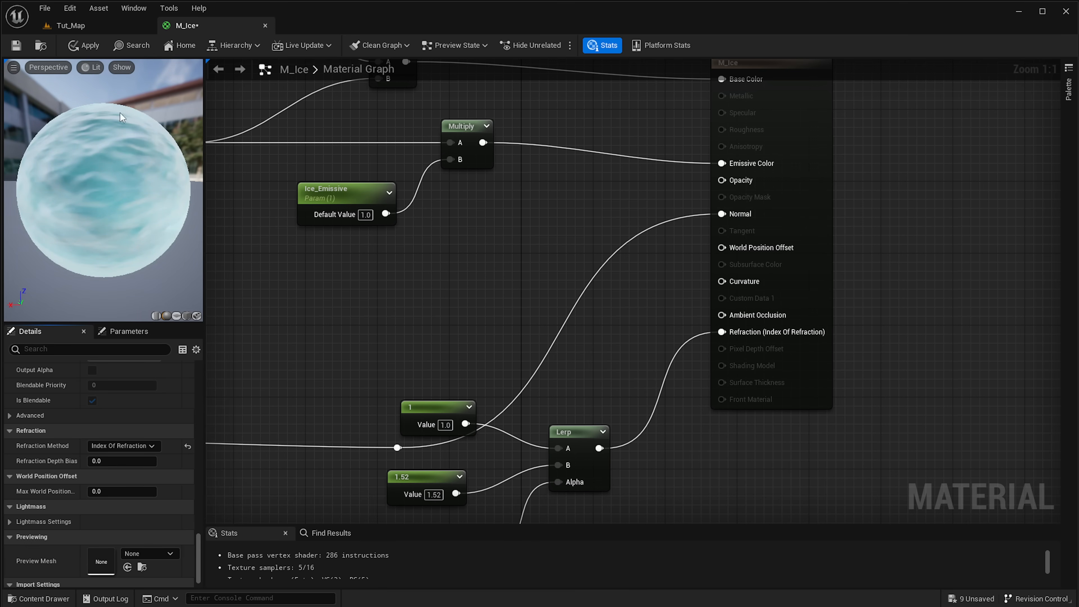
{"action": "left_click", "coordinate": [83, 46]}
Return to Tut_Map and inspect the refraction on the ice rocks from several viewpoints
{"action": "left_click", "coordinate": [92, 30]}
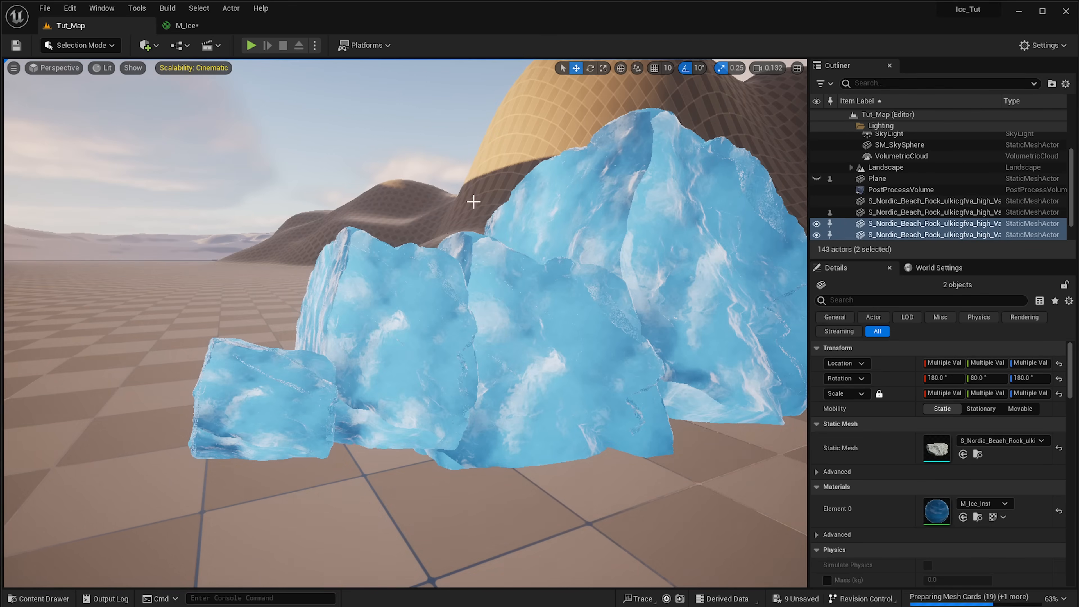
{"action": "right_click_drag", "start_coordinate": [404, 323], "coordinate": [485, 301]}
{"action": "key", "text": "w"}
{"action": "key", "text": "d"}
{"action": "key", "text": "a"}
{"action": "key", "text": "d"}
{"action": "key", "text": "s"}
Unhide the Plane in Tut_Map and view it together with the ice rocks
{"action": "left_click", "coordinate": [817, 179]}
{"action": "key", "text": "a"}
{"action": "key", "text": "s"}
{"action": "key", "text": "a"}
Delete the two duplicated ice rocks from the level, keeping the Plane out of the selection
{"action": "left_click", "coordinate": [475, 280]}
{"action": "left_click", "coordinate": [430, 285], "text": "ctrl"}
{"action": "left_click", "coordinate": [500, 309], "text": "ctrl"}
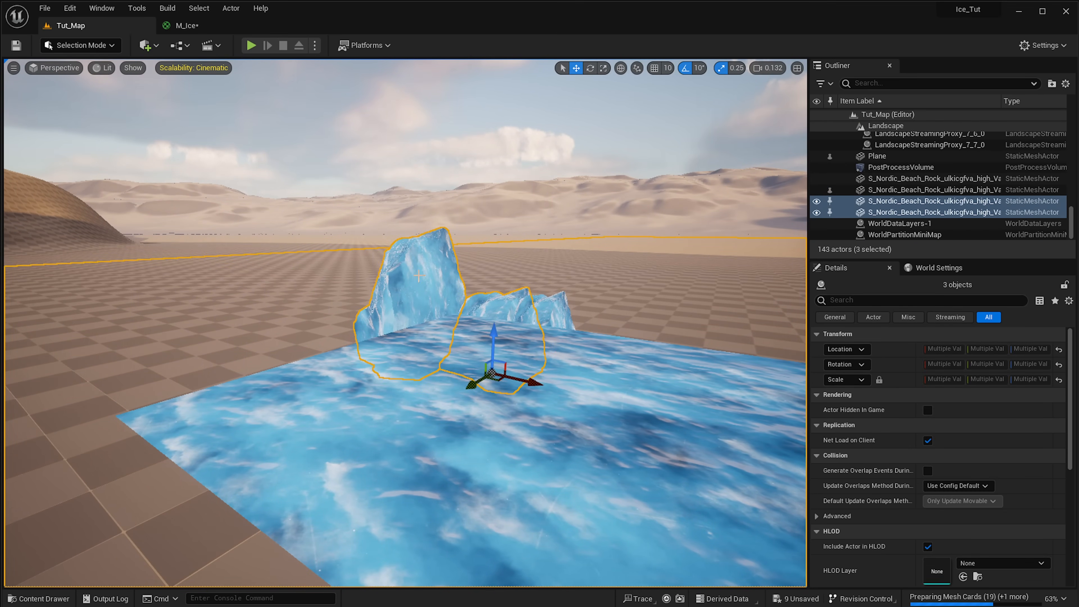
{"action": "left_click", "coordinate": [419, 275]}
{"action": "left_click", "coordinate": [494, 305], "text": "ctrl"}
{"action": "key", "text": "Delete"}
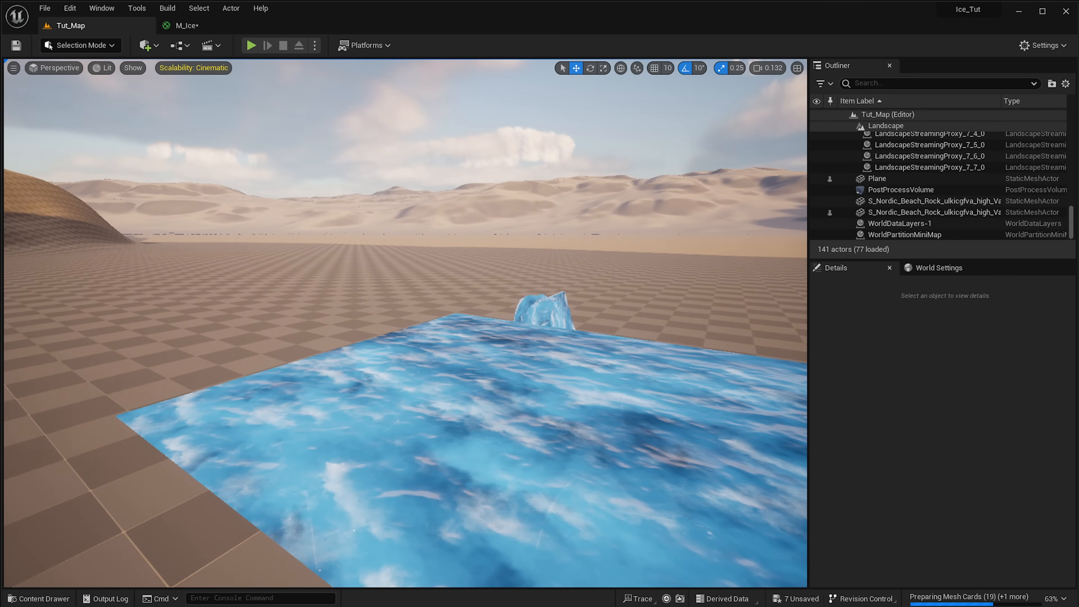
Set M_Ice's translucency Lighting Mode to Surface ForwardShading and apply the change
{"action": "right_click_drag", "start_coordinate": [479, 301], "coordinate": [242, 294]}
{"action": "left_click", "coordinate": [639, 366]}
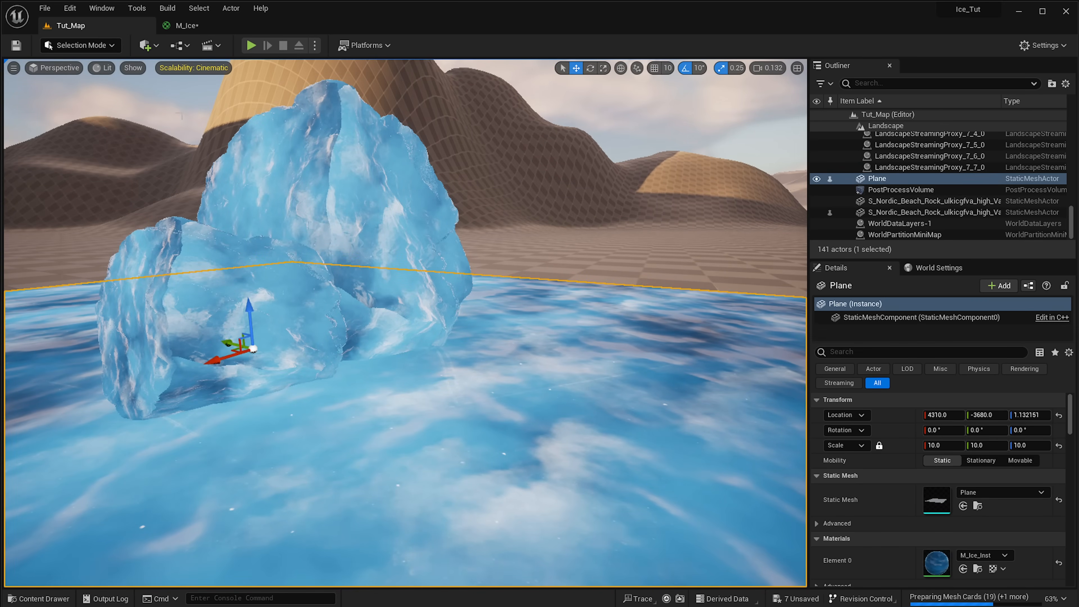
{"action": "left_click", "coordinate": [199, 33]}
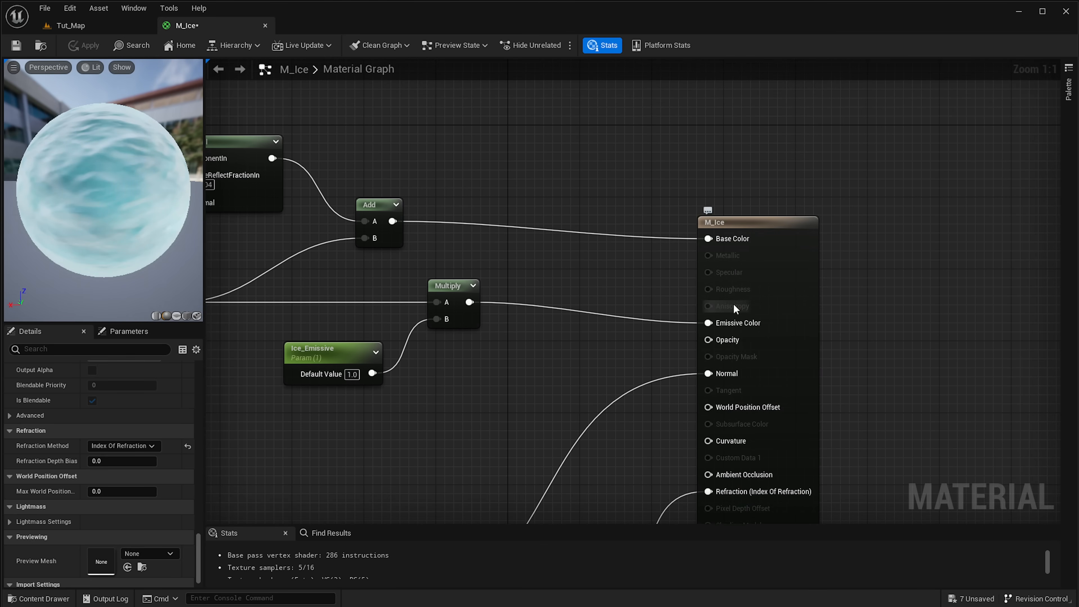
{"action": "right_click_drag", "start_coordinate": [799, 305], "coordinate": [803, 275]}
{"action": "left_click", "coordinate": [794, 278]}
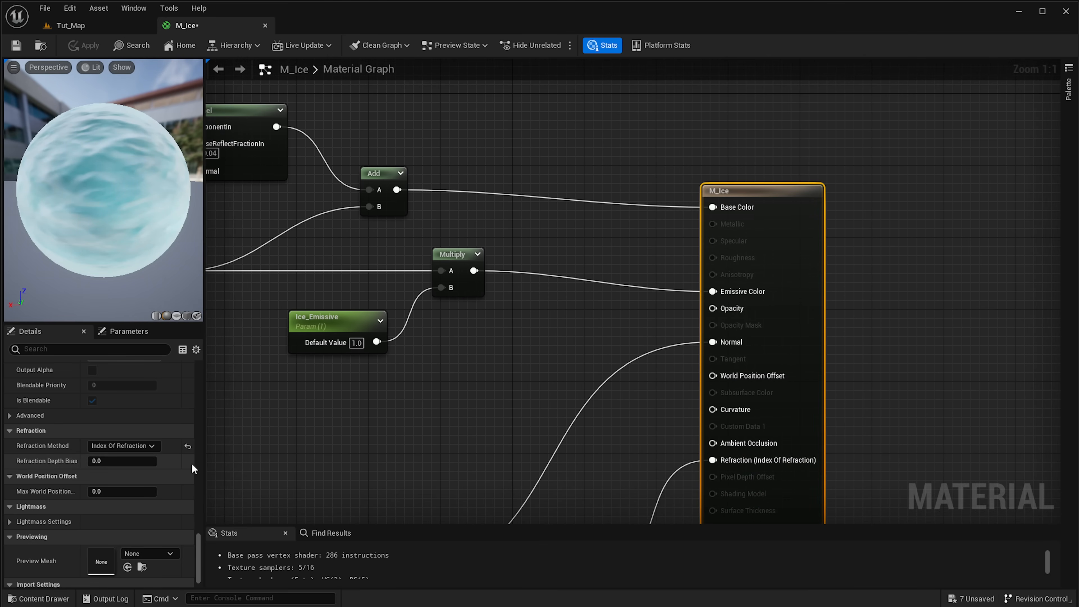
{"action": "left_click_drag", "start_coordinate": [196, 536], "coordinate": [173, 409]}
{"action": "scroll", "coordinate": [161, 417], "scroll_direction": "up", "scroll_amount": 5}
{"action": "left_click", "coordinate": [136, 441]}
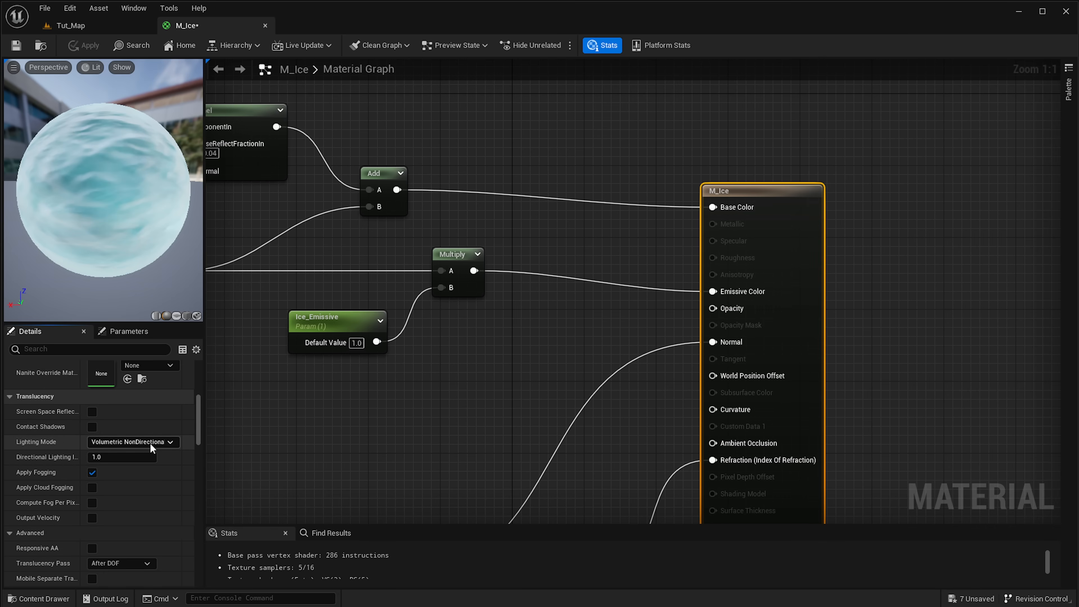
{"action": "left_click", "coordinate": [154, 506]}
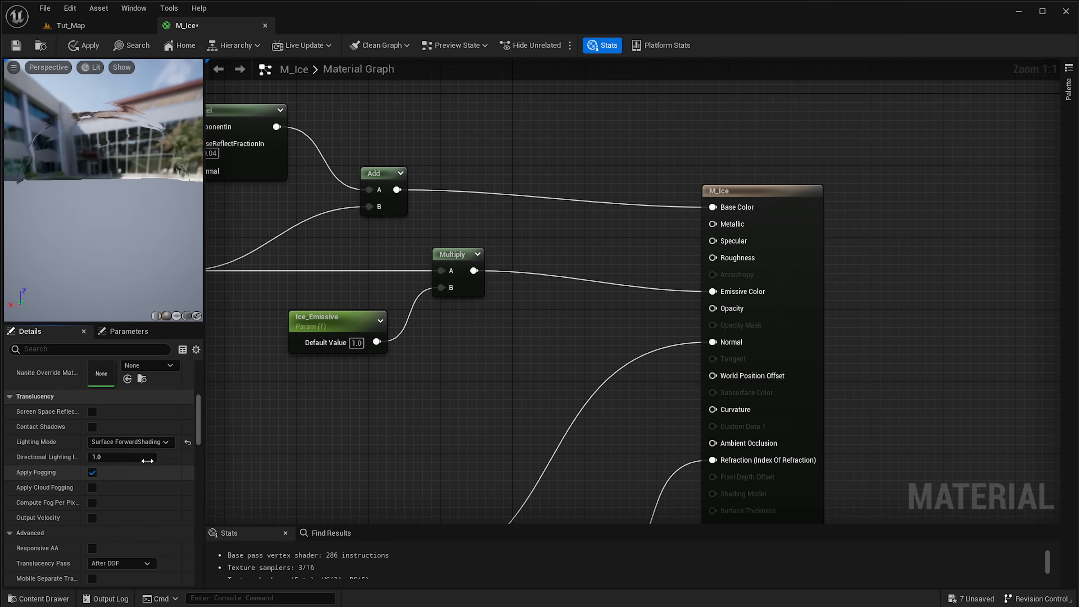
{"action": "left_click", "coordinate": [86, 45]}
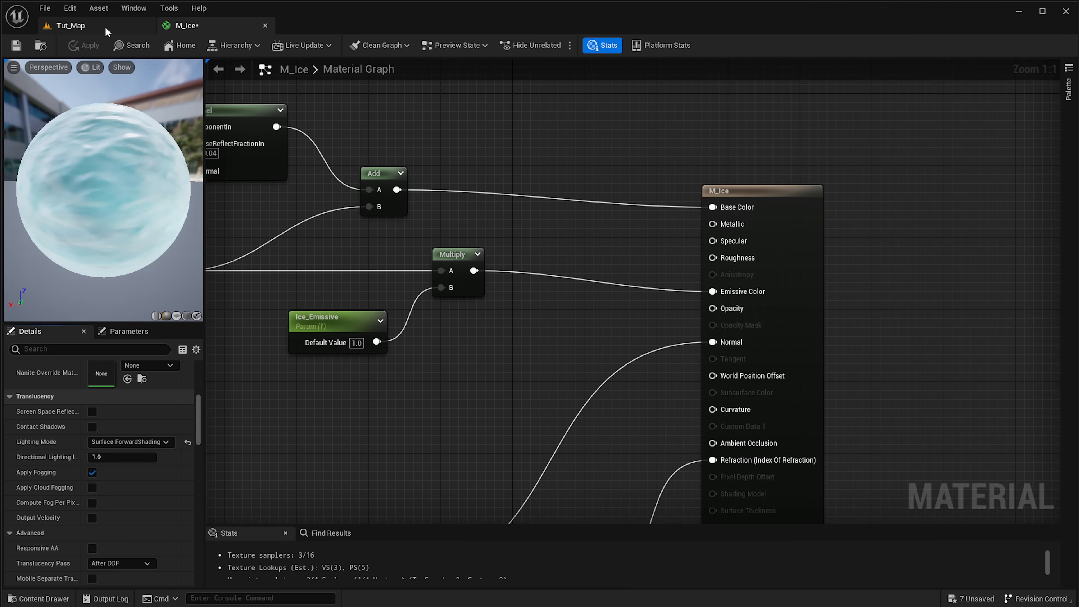
Return to Tut_Map and inspect the lighting on the ice rocks and plane in game view
{"action": "left_click", "coordinate": [104, 26]}
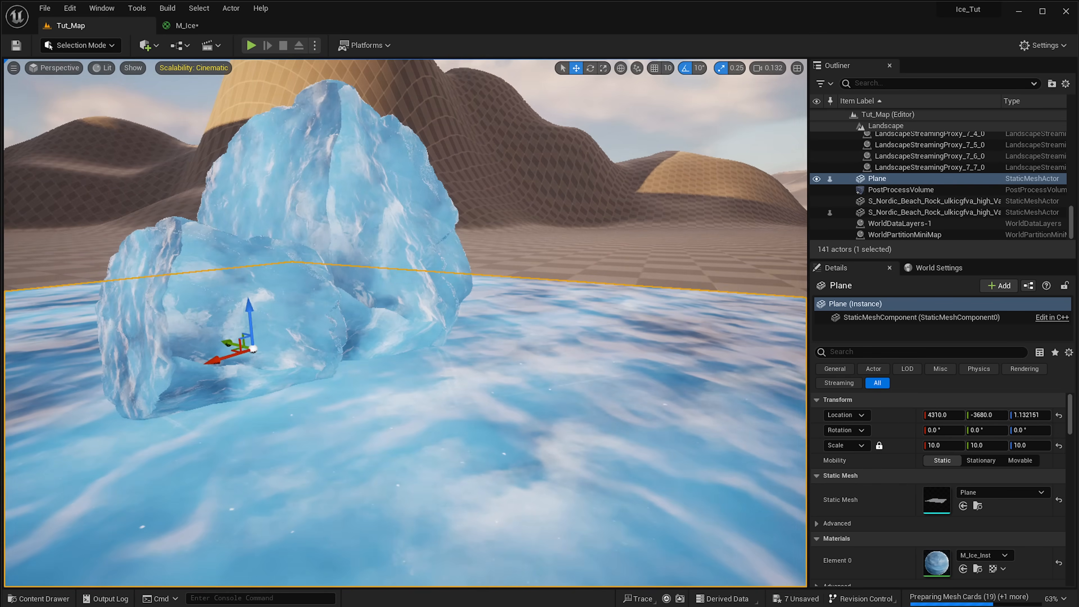
{"action": "right_click_drag", "start_coordinate": [362, 276], "coordinate": [298, 276]}
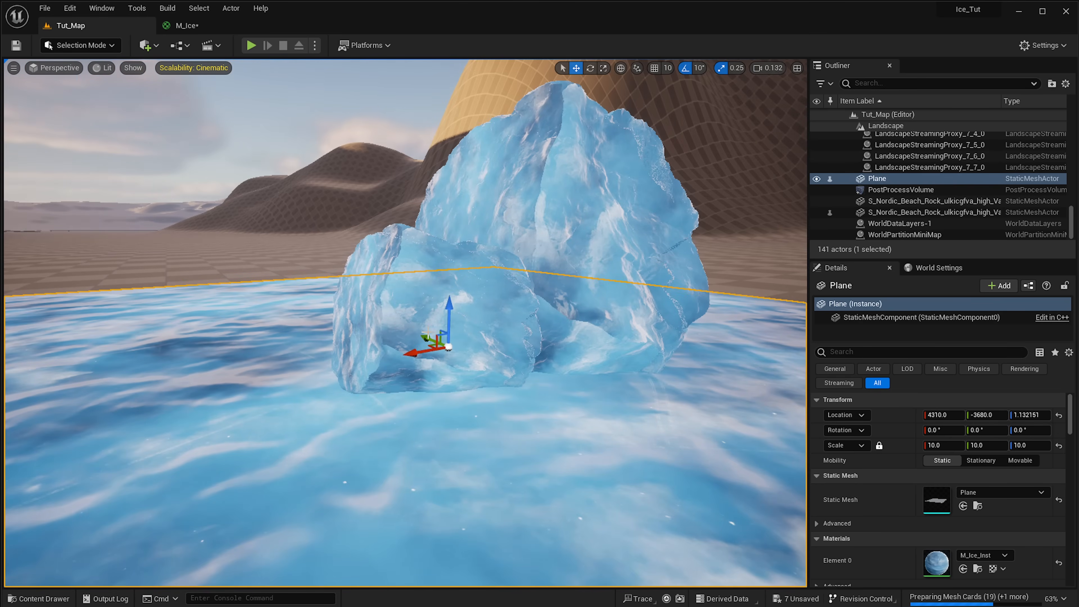
{"action": "right_click_drag", "start_coordinate": [493, 313], "coordinate": [487, 308]}
{"action": "key", "text": "g"}
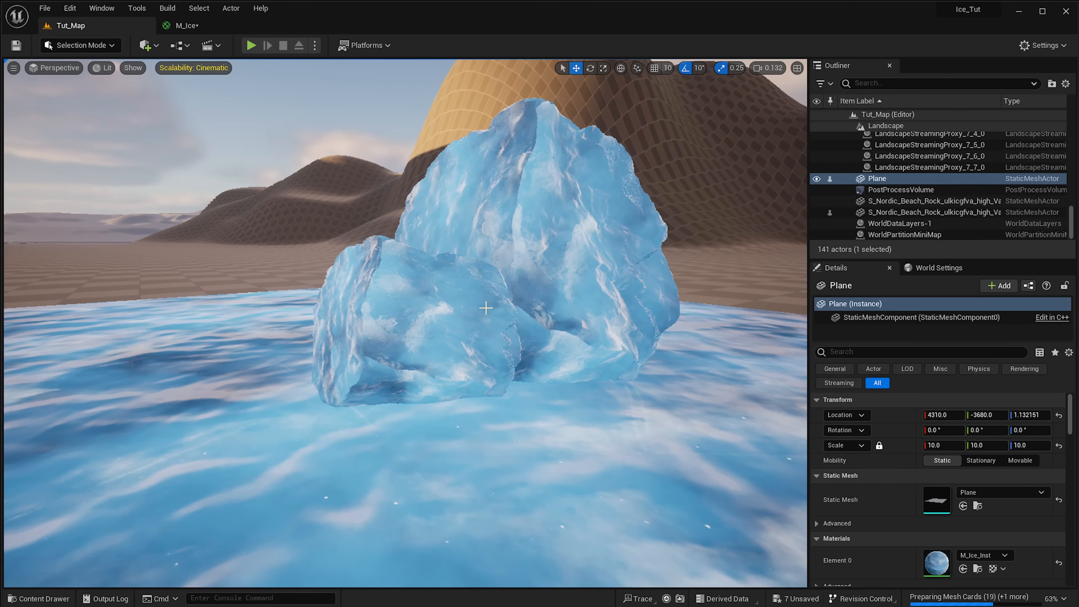
Add two constant nodes with value 0.0 in M_Ice and connect them to Metallic and Roughness
{"action": "left_click", "coordinate": [210, 36]}
{"action": "left_click", "coordinate": [819, 325]}
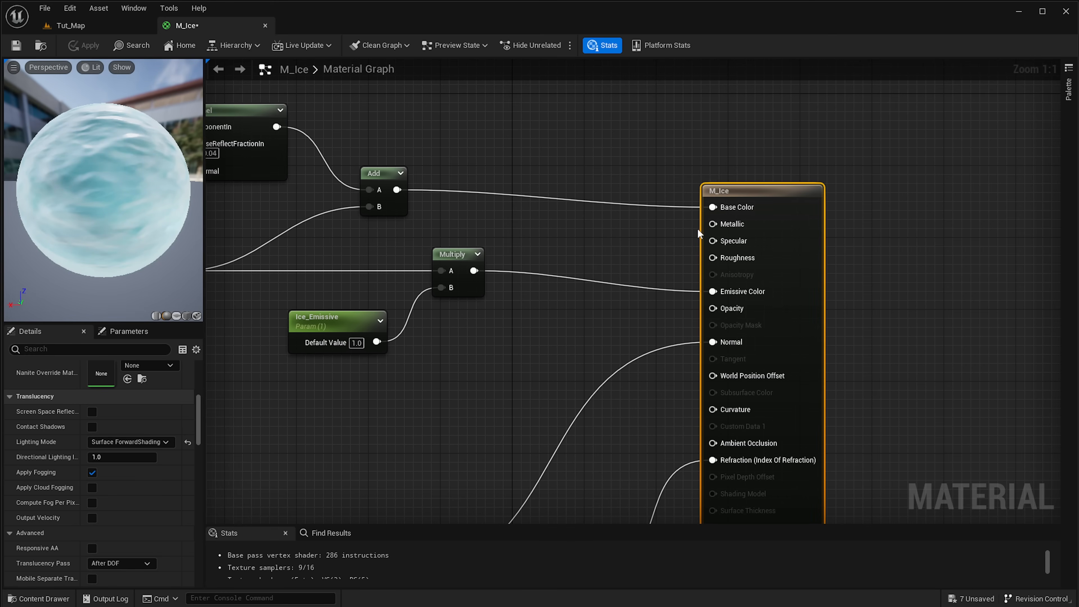
{"action": "left_click", "coordinate": [576, 231]}
{"action": "left_click_drag", "start_coordinate": [641, 251], "coordinate": [733, 225]}
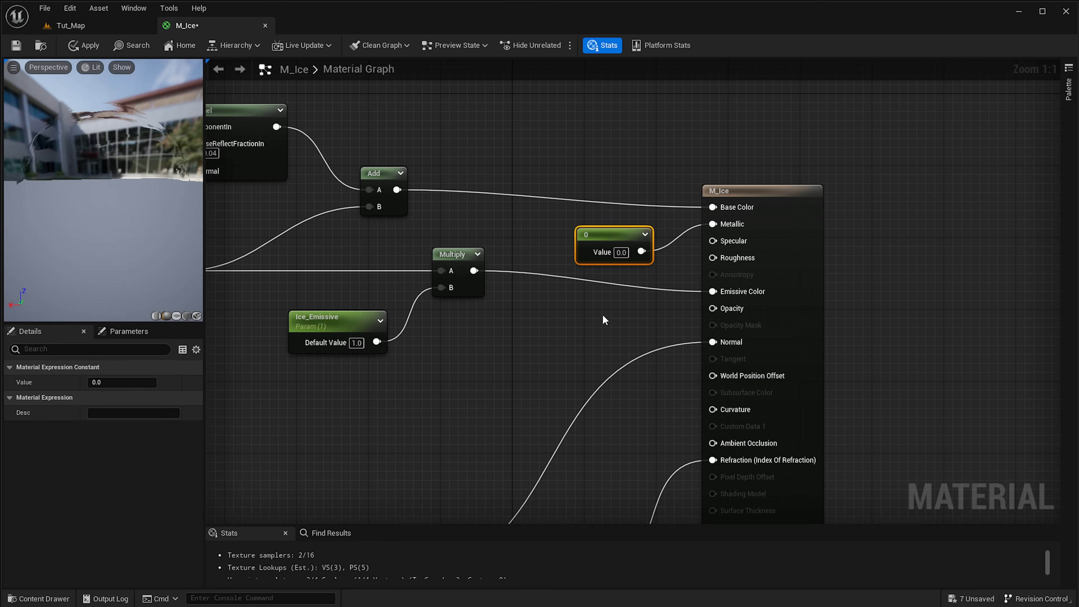
{"action": "left_click", "coordinate": [583, 325]}
{"action": "left_click_drag", "start_coordinate": [647, 345], "coordinate": [712, 258]}
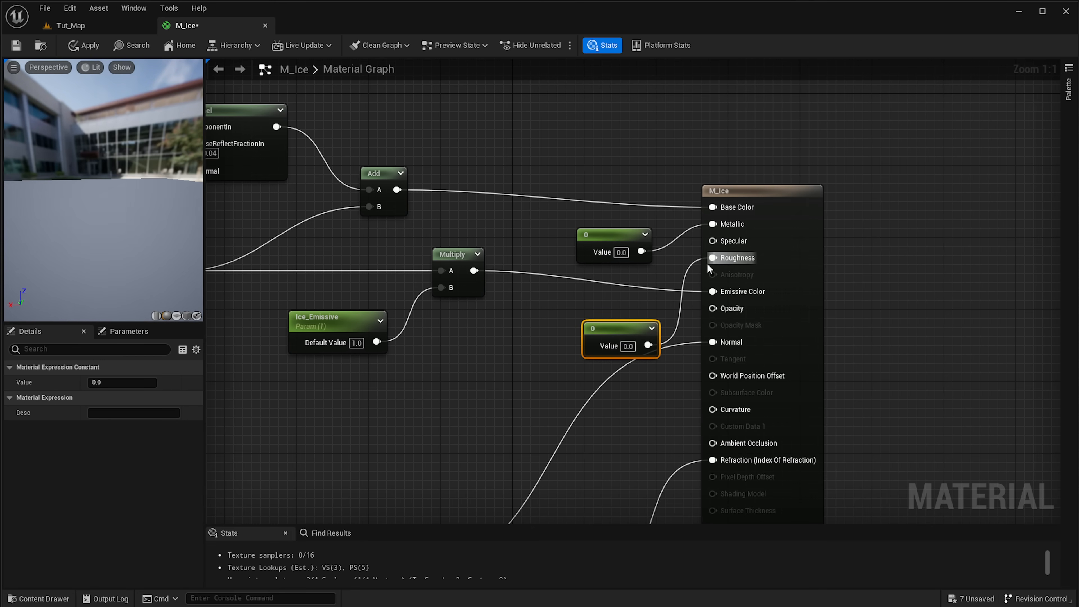
Convert the constant feeding the Metallic input into a parameter named Metallic
{"action": "left_click", "coordinate": [606, 239]}
{"action": "right_click", "coordinate": [601, 239]}
{"action": "left_click", "coordinate": [650, 270]}
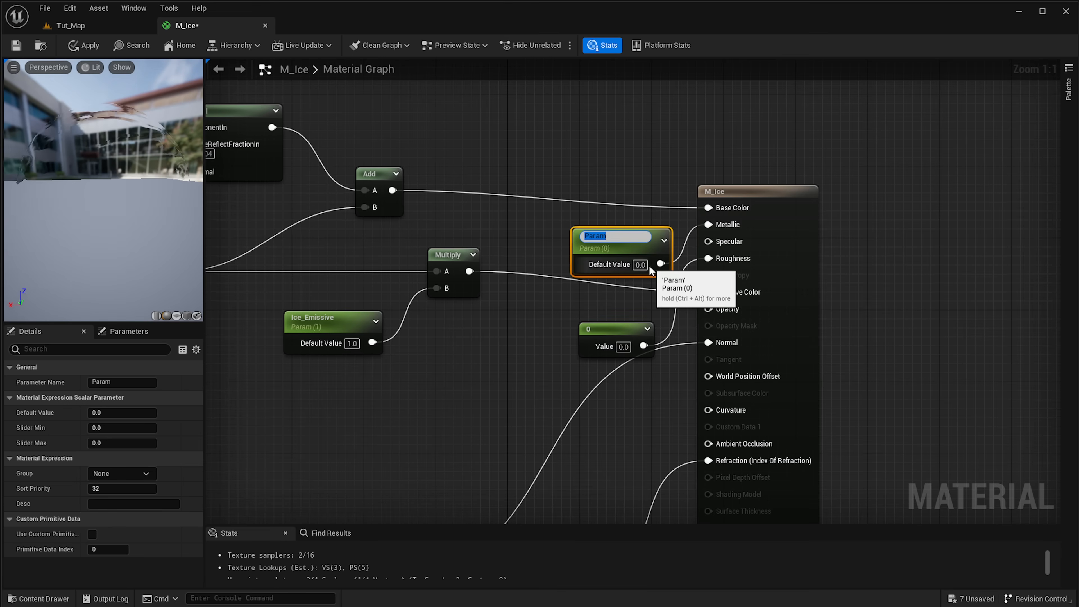
{"action": "type", "text": "Metrallic"}
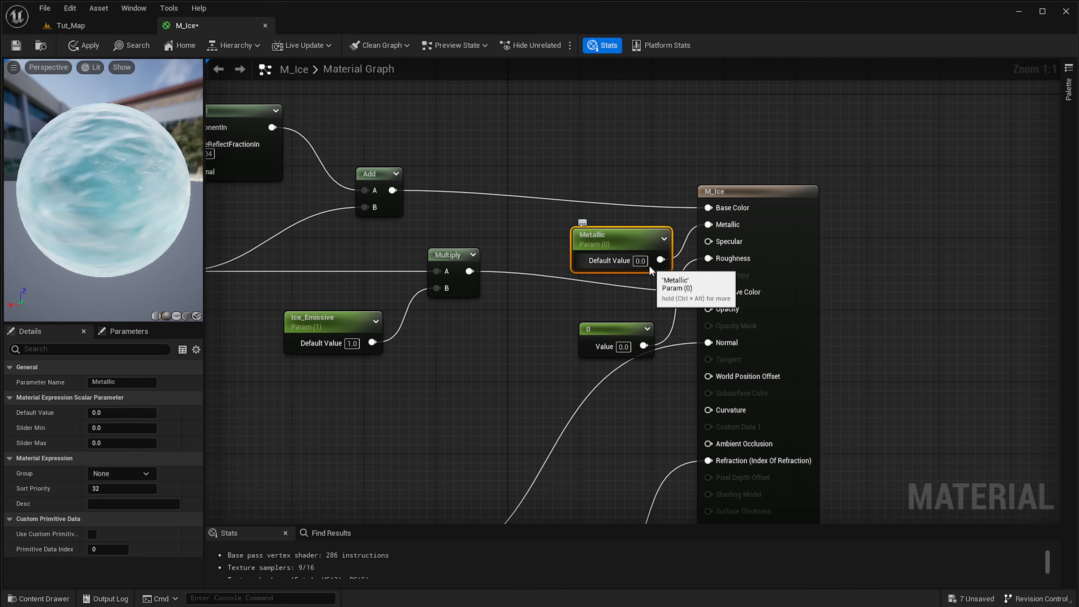
Convert the constant feeding M_Ice's Roughness input into a parameter named Roughness and apply the material change
{"action": "left_click", "coordinate": [609, 325]}
{"action": "right_click", "coordinate": [612, 328]}
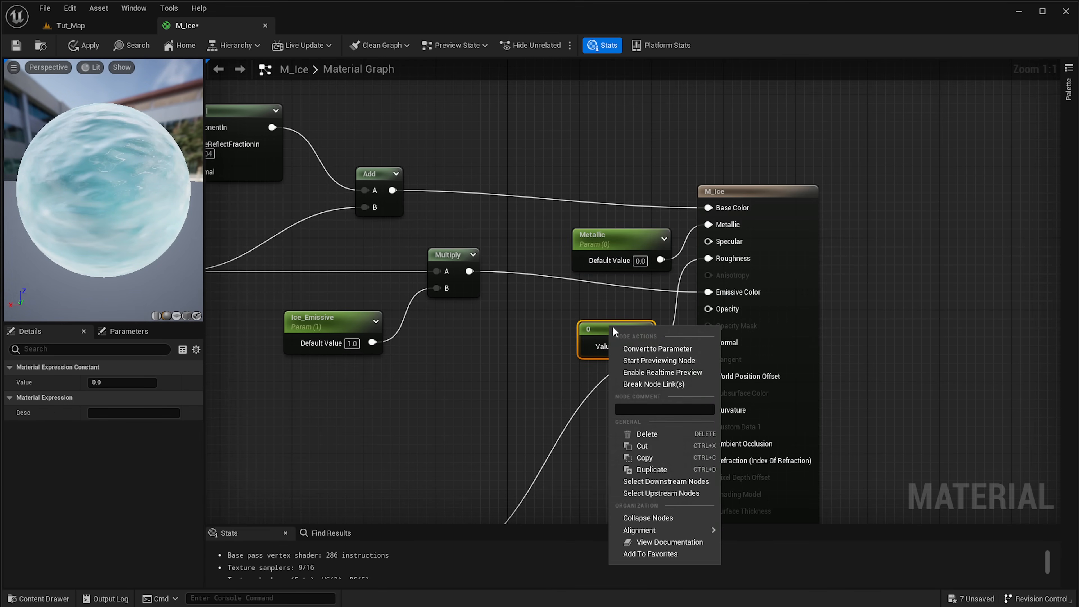
{"action": "left_click", "coordinate": [671, 352]}
{"action": "type", "text": "Roughness"}
{"action": "key", "text": "Return"}
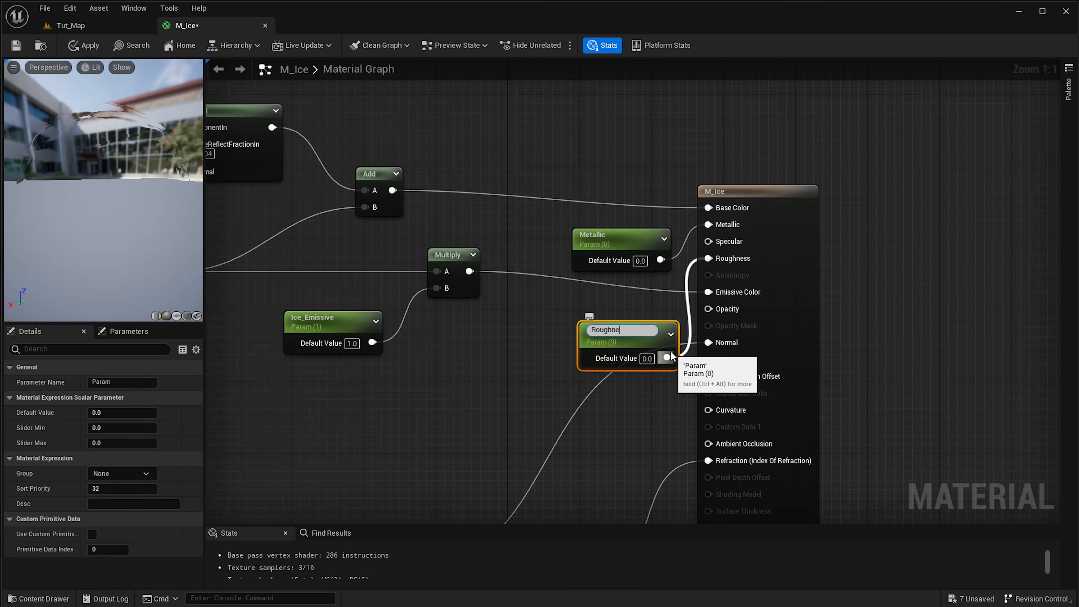
{"action": "left_click", "coordinate": [87, 45]}
For the plane in Tut_Map, enable the Metallic and Roughness overrides in M_Ice_Inst, with Metallic about 0.85 and Roughness 1
{"action": "left_click", "coordinate": [83, 24]}
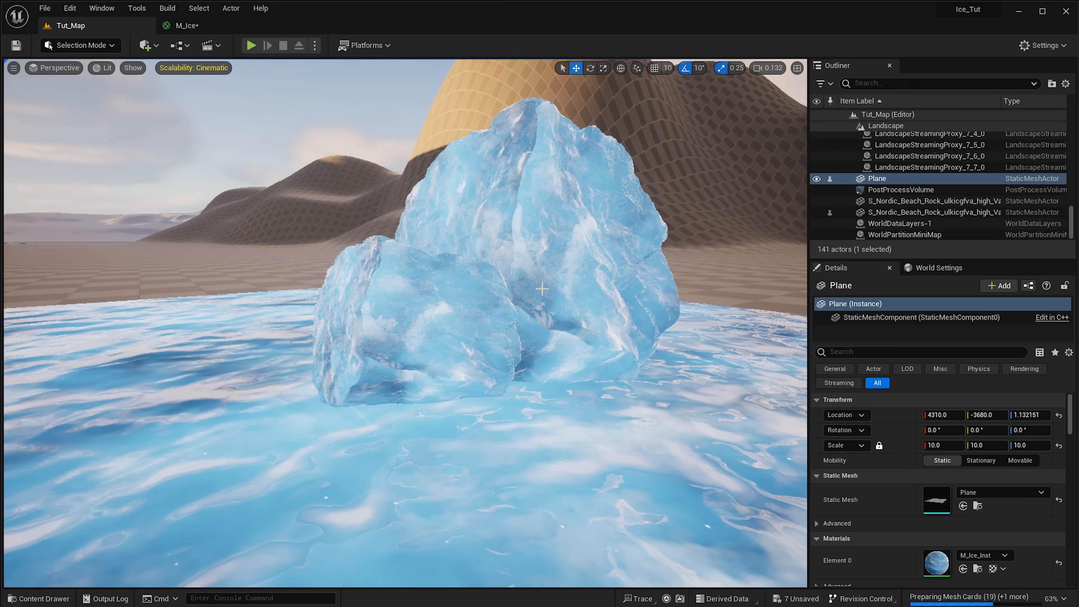
{"action": "right_click_drag", "start_coordinate": [542, 289], "coordinate": [506, 296]}
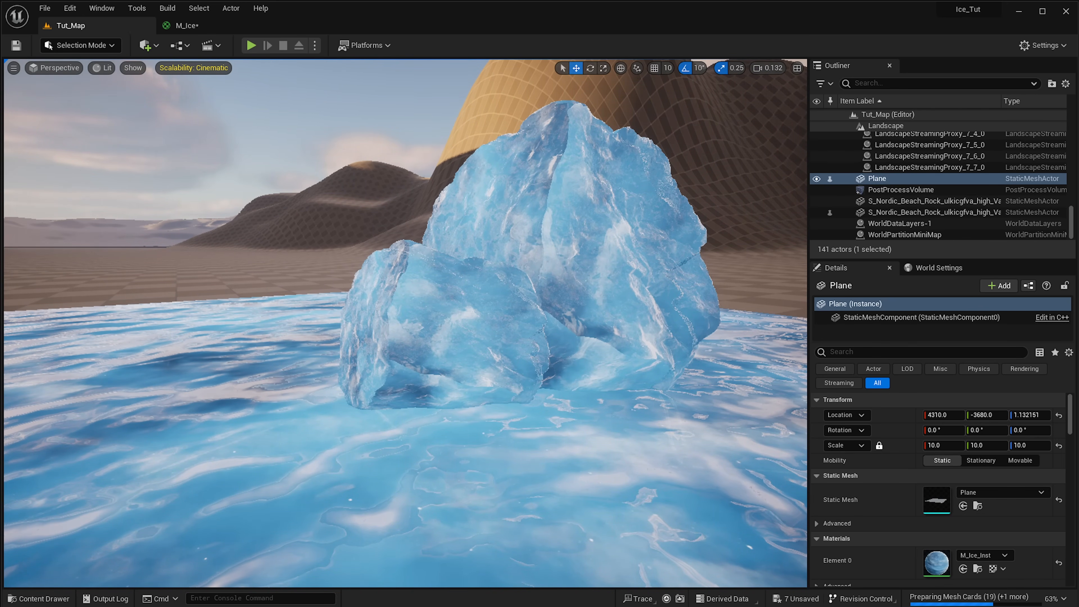
{"action": "left_click_drag", "start_coordinate": [1078, 221], "coordinate": [988, 181]}
{"action": "left_click", "coordinate": [866, 336]}
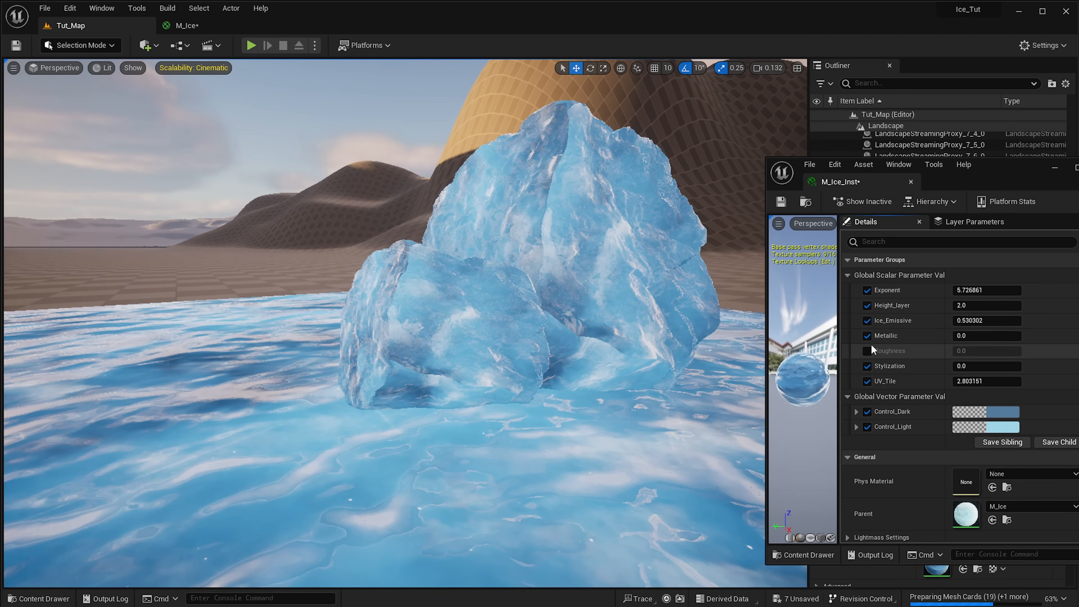
{"action": "left_click", "coordinate": [867, 351]}
{"action": "mouse_move", "coordinate": [977, 335]}
{"action": "left_mouse_down"}
{"action": "mouse_move", "coordinate": [1003, 336]}
{"action": "mouse_move", "coordinate": [985, 336]}
{"action": "mouse_move", "coordinate": [996, 352]}
{"action": "mouse_move", "coordinate": [979, 352]}
{"action": "left_mouse_up"}
{"action": "type", "text": "1"}
{"action": "key", "text": "Return"}
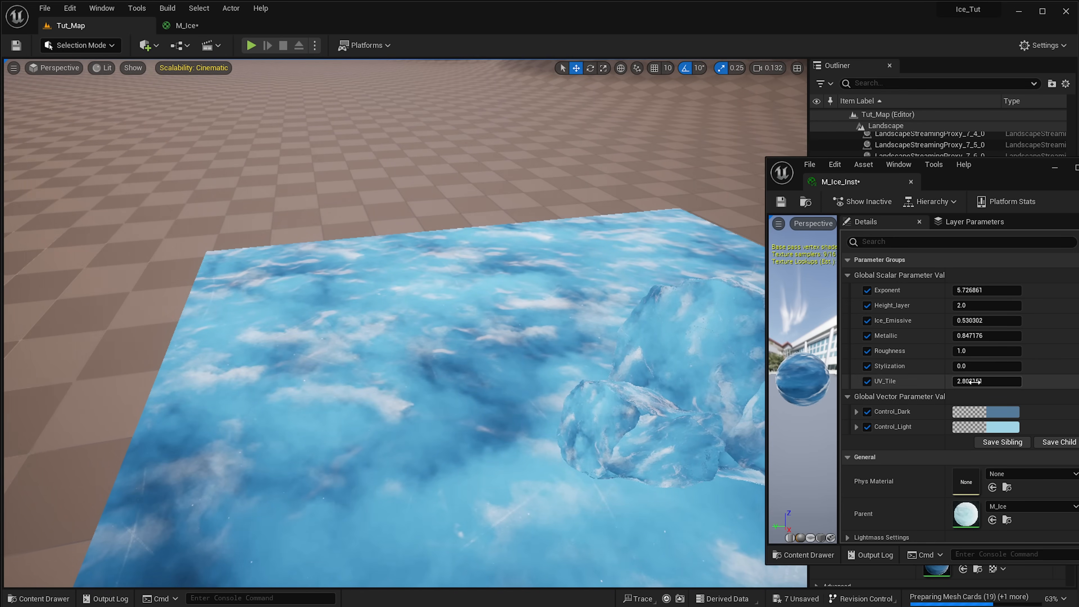
Set M_Ice_Inst's Roughness to 0 and check the reflections on the ice plane and rocks
{"action": "type", "text": "0"}
{"action": "key", "text": "Return"}
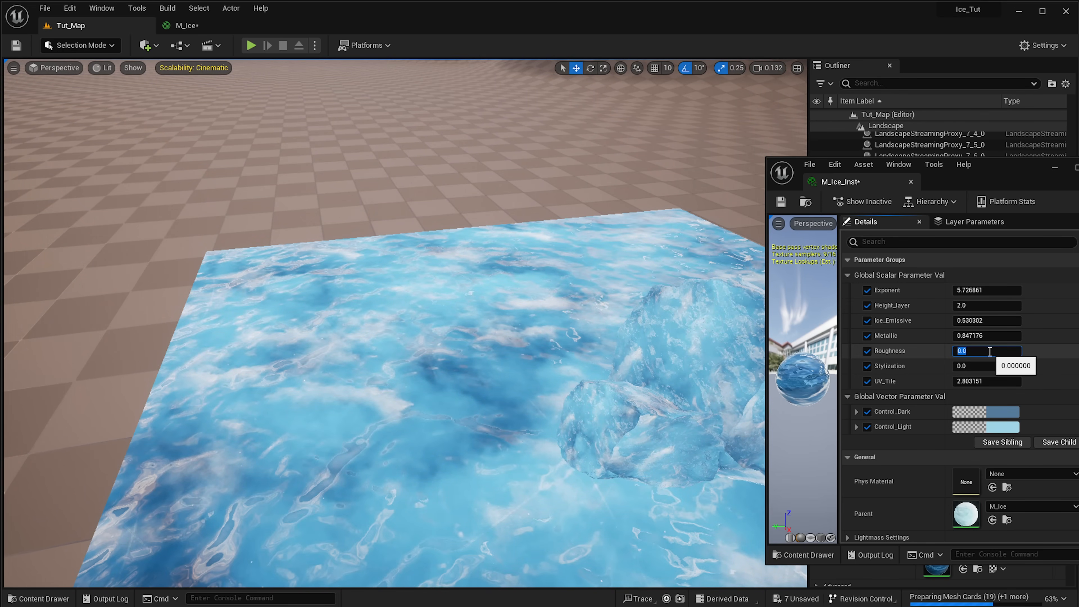
{"action": "right_click_drag", "start_coordinate": [552, 340], "coordinate": [628, 259]}
{"action": "right_click_drag", "start_coordinate": [595, 314], "coordinate": [731, 298]}
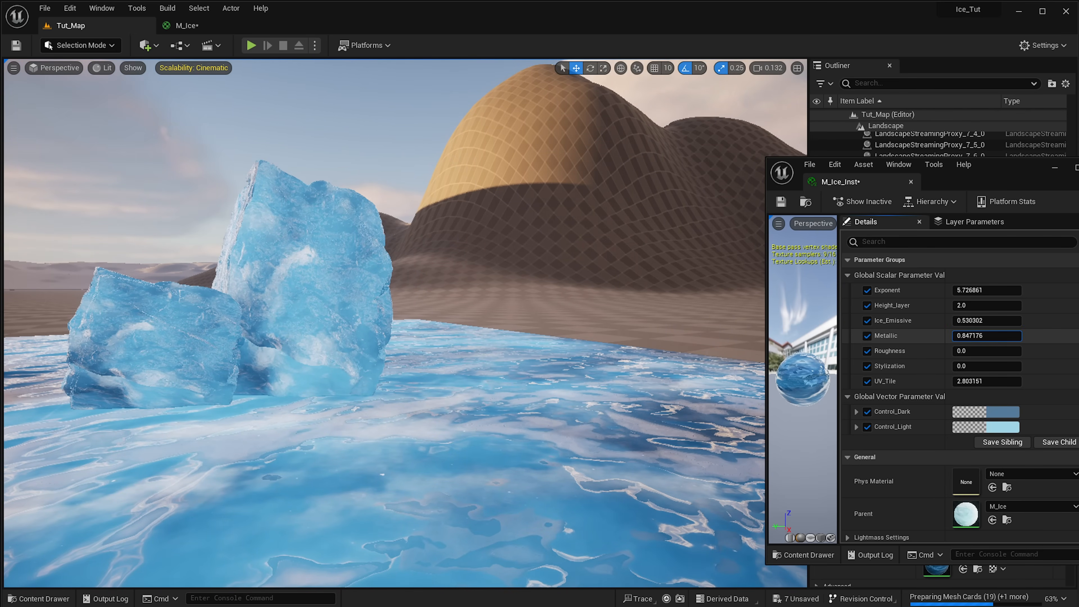
Set M_Ice_Inst's Metallic to 1 and check the ice rocks up close
{"action": "left_click_drag", "start_coordinate": [986, 335], "coordinate": [964, 335]}
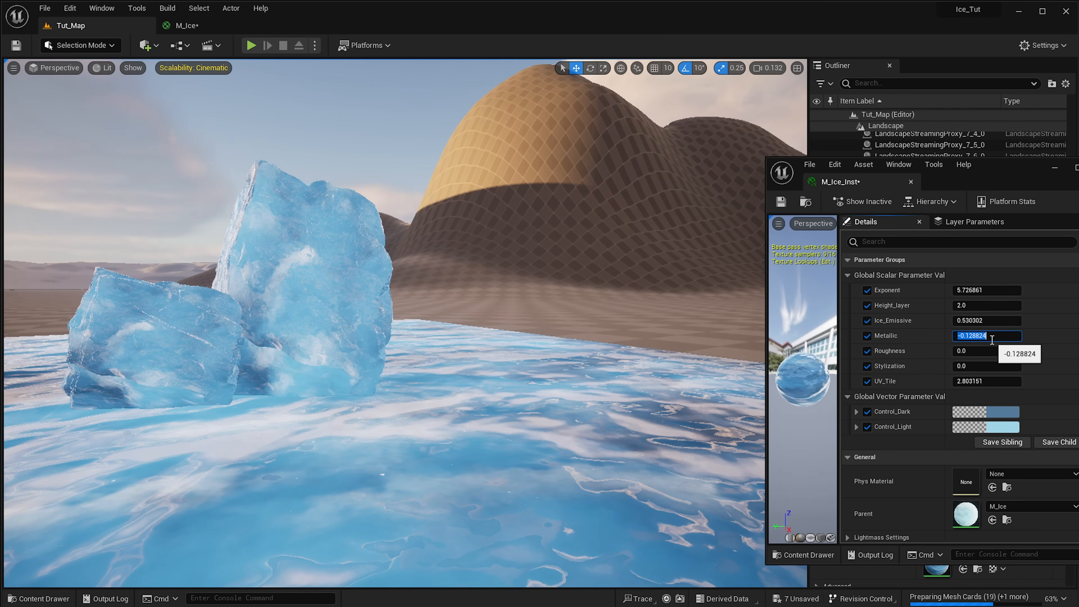
{"action": "type", "text": "1"}
{"action": "key", "text": "Return"}
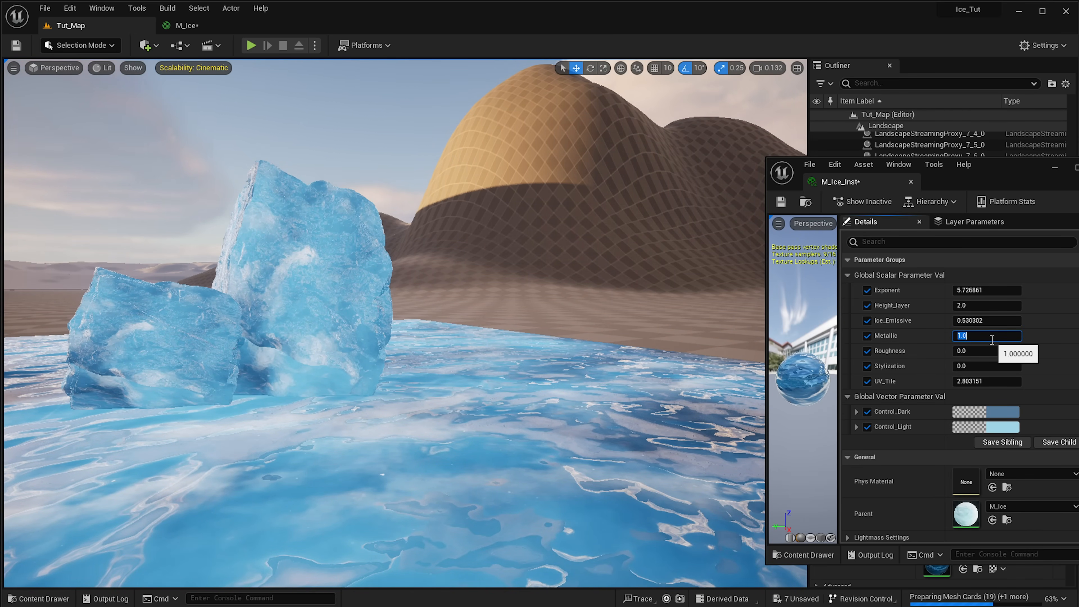
{"action": "right_click_drag", "start_coordinate": [509, 298], "coordinate": [471, 282]}
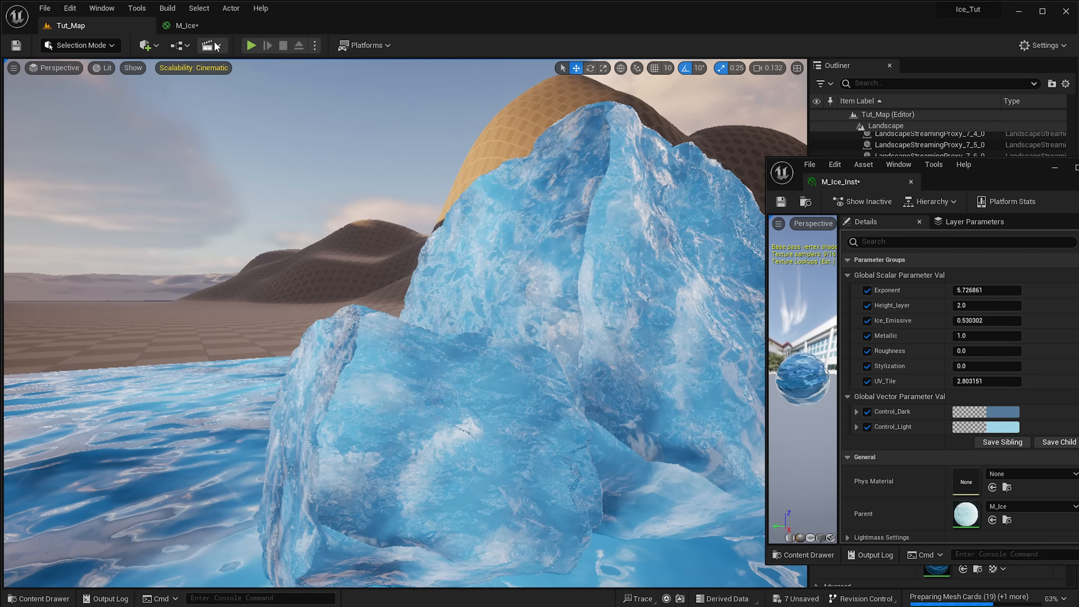
Change M_Ice's Blend Mode to Opaque and apply the material change
{"action": "left_click", "coordinate": [187, 26]}
{"action": "right_click_drag", "start_coordinate": [618, 358], "coordinate": [455, 330]}
{"action": "left_click", "coordinate": [611, 310]}
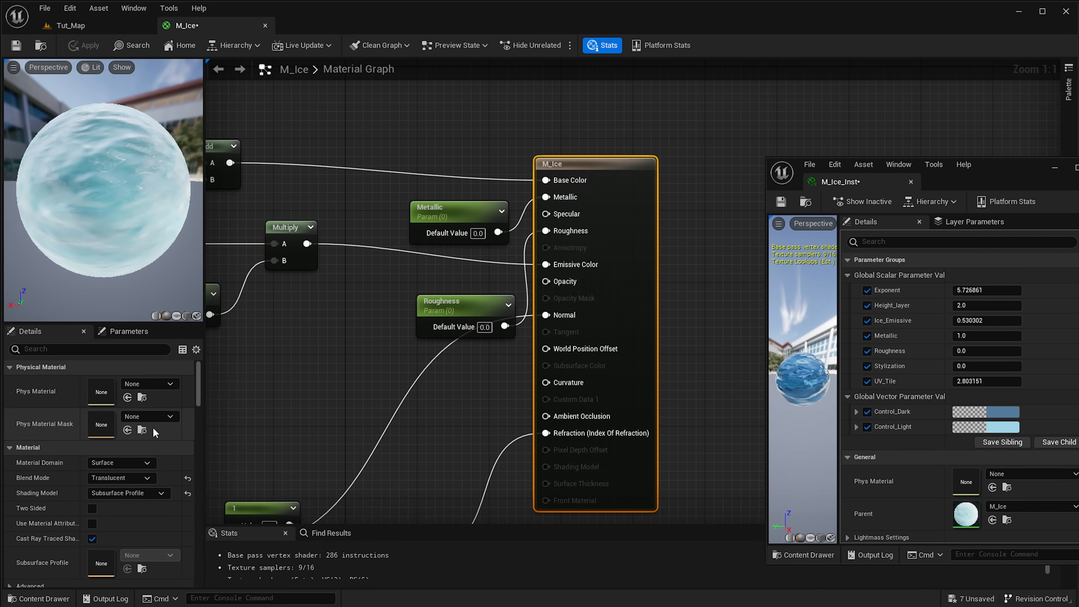
{"action": "left_click", "coordinate": [134, 477]}
{"action": "left_click", "coordinate": [123, 491]}
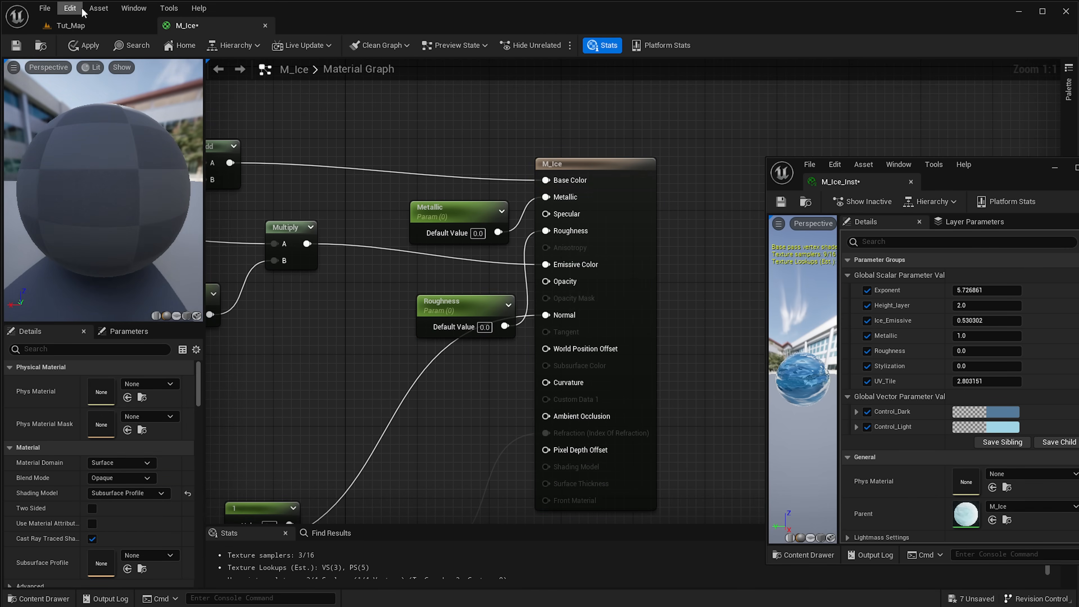
{"action": "left_click", "coordinate": [72, 47]}
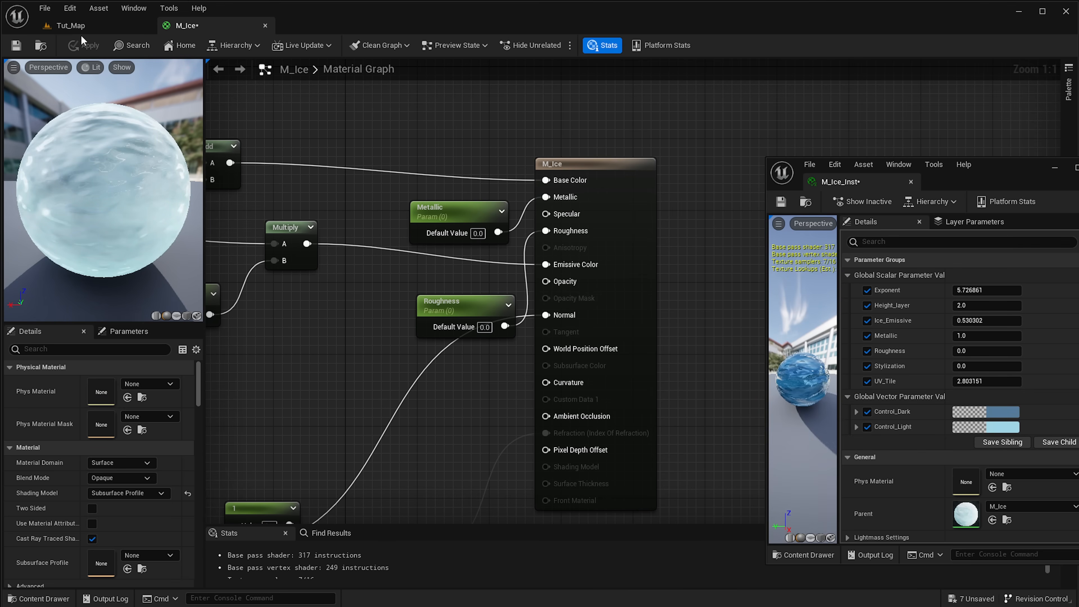
Return to Tut_Map and inspect the opaque ice on the rocks and plane from several distances and angles
{"action": "left_click", "coordinate": [84, 26]}
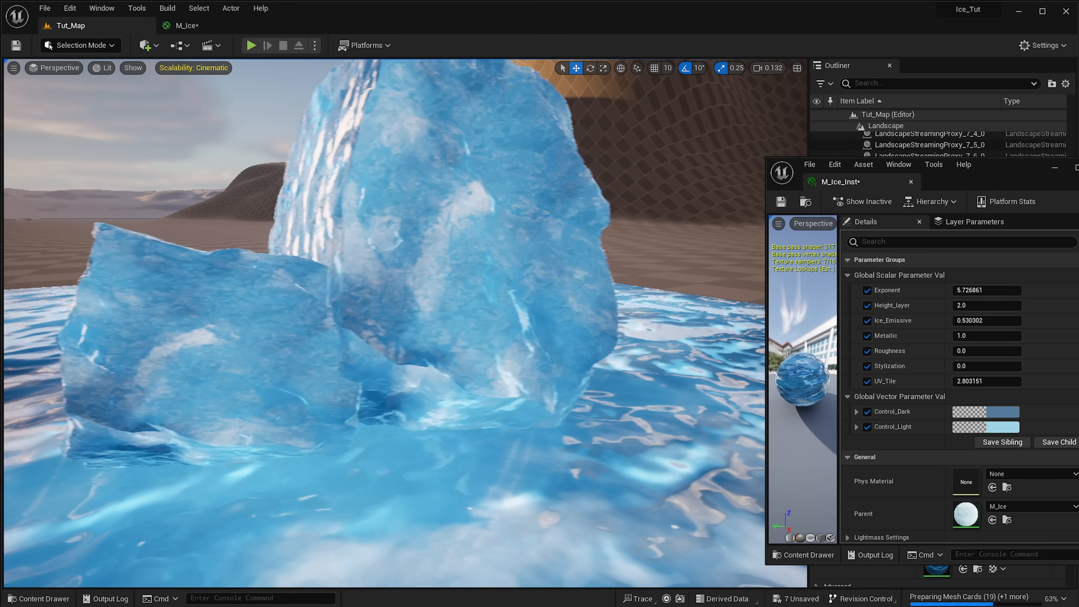
{"action": "right_click_drag", "start_coordinate": [404, 323], "coordinate": [382, 296]}
{"action": "key", "text": "w"}
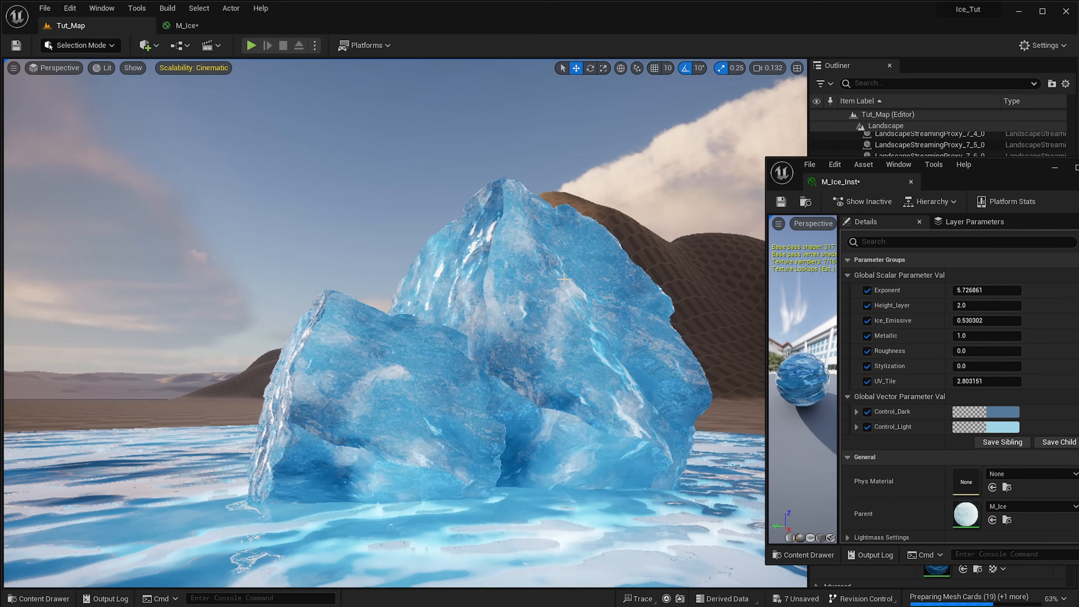
{"action": "right_click_drag", "start_coordinate": [542, 283], "coordinate": [544, 309]}
{"action": "key", "text": "s"}
{"action": "key", "text": "w"}
{"action": "key", "text": "s"}
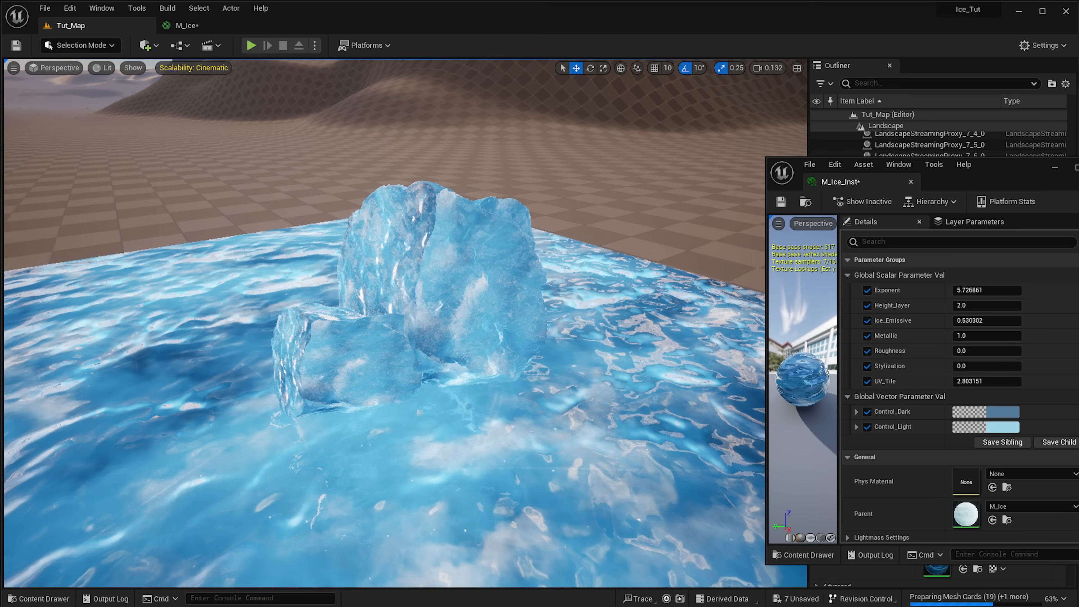
Set M_Ice_Inst's Metallic to 0 and check the look of the rocks and plane
{"action": "left_click", "coordinate": [990, 335]}
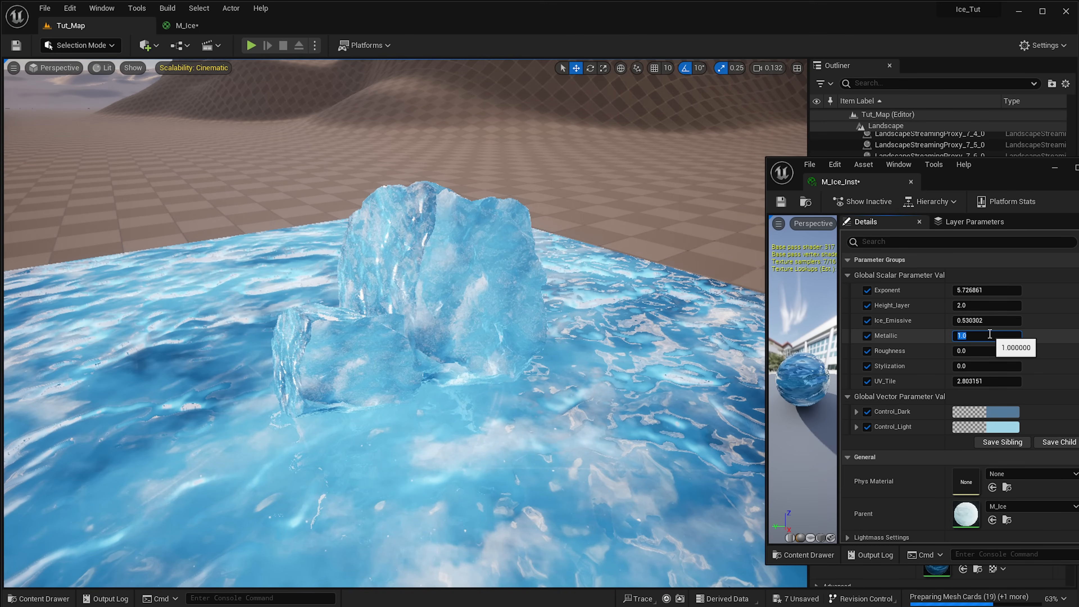
{"action": "type", "text": "0"}
{"action": "key", "text": "Return"}
{"action": "key", "text": "w"}
{"action": "right_click_drag", "start_coordinate": [544, 298], "coordinate": [538, 271]}
{"action": "key", "text": "e"}
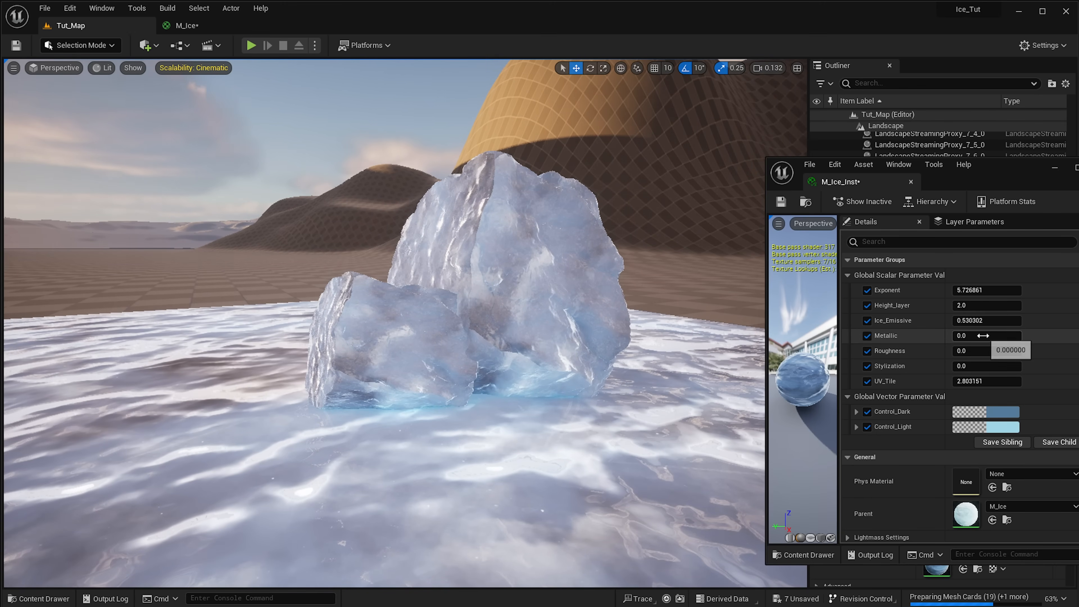
Adjust M_Ice_Inst's Roughness to about 0.48 and its Metallic to about 1.24
{"action": "left_click_drag", "start_coordinate": [986, 336], "coordinate": [1034, 352]}
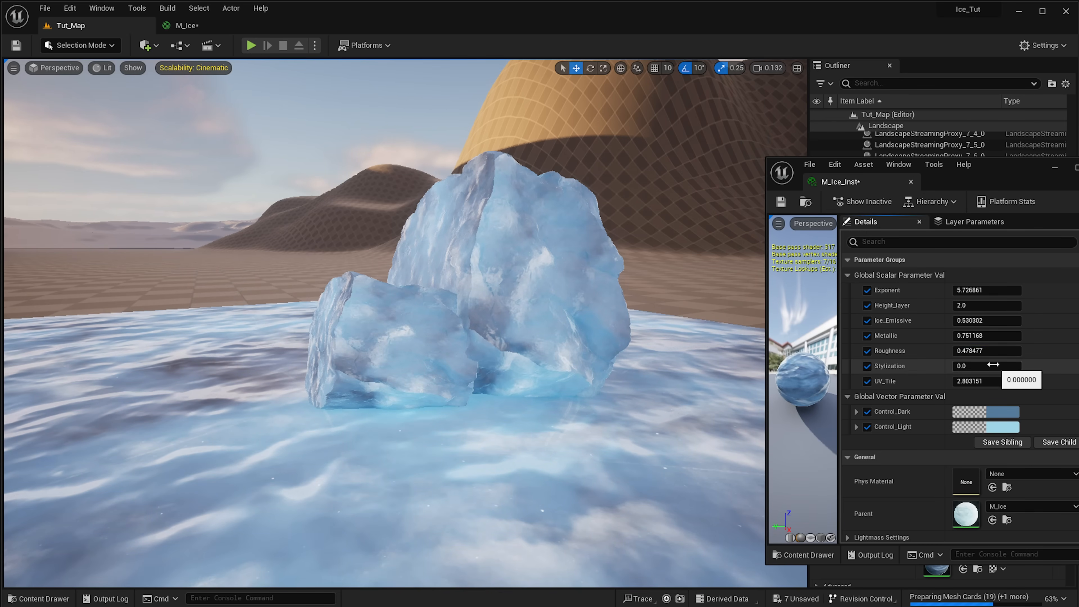
{"action": "left_click_drag", "start_coordinate": [993, 335], "coordinate": [999, 335]}
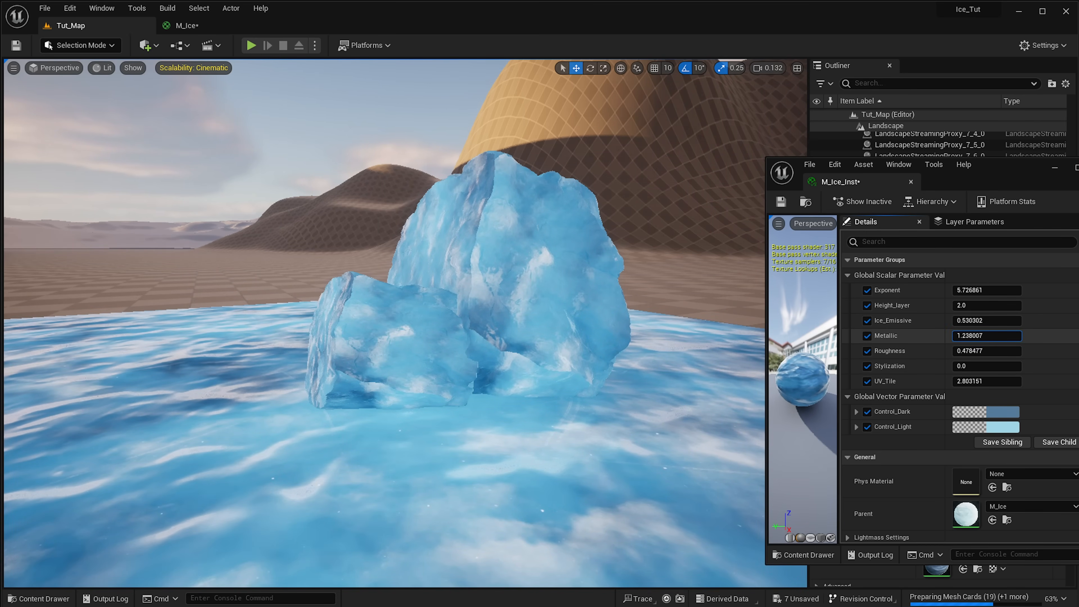